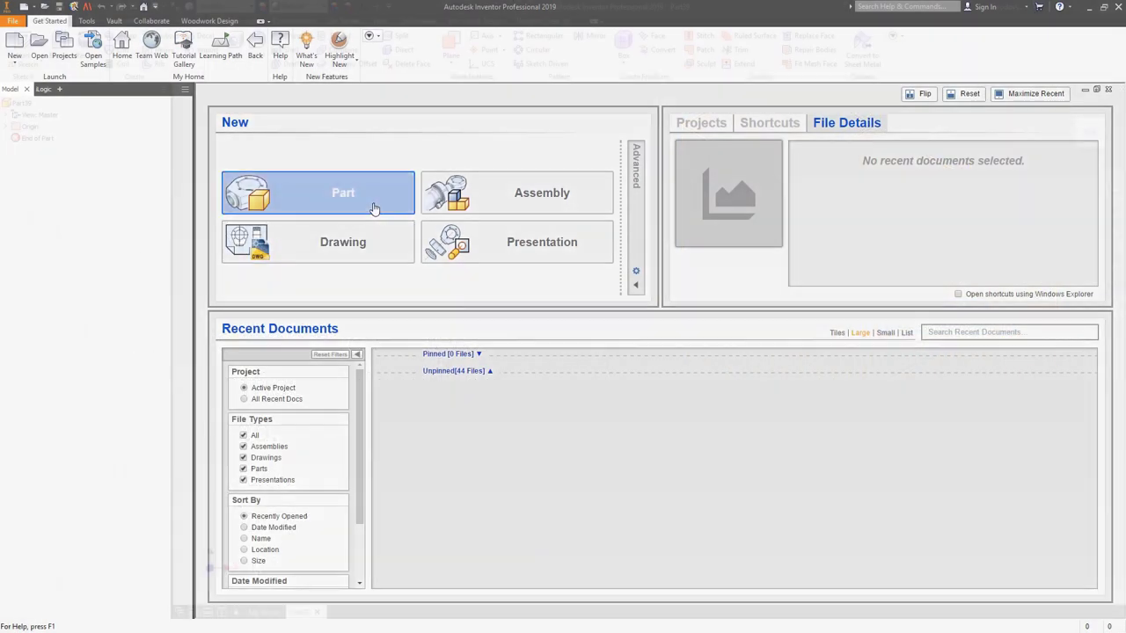
Start a new part and add the Primitives panel to the ribbon.
{"action": "left_click", "coordinate": [379, 209]}
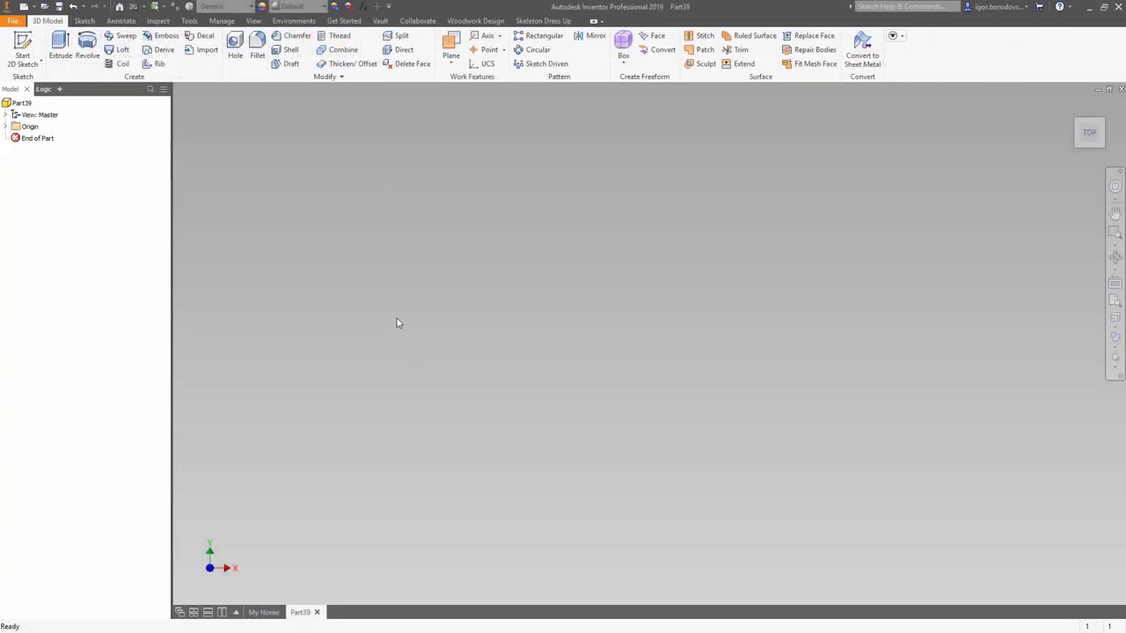
{"action": "right_click", "coordinate": [87, 78]}
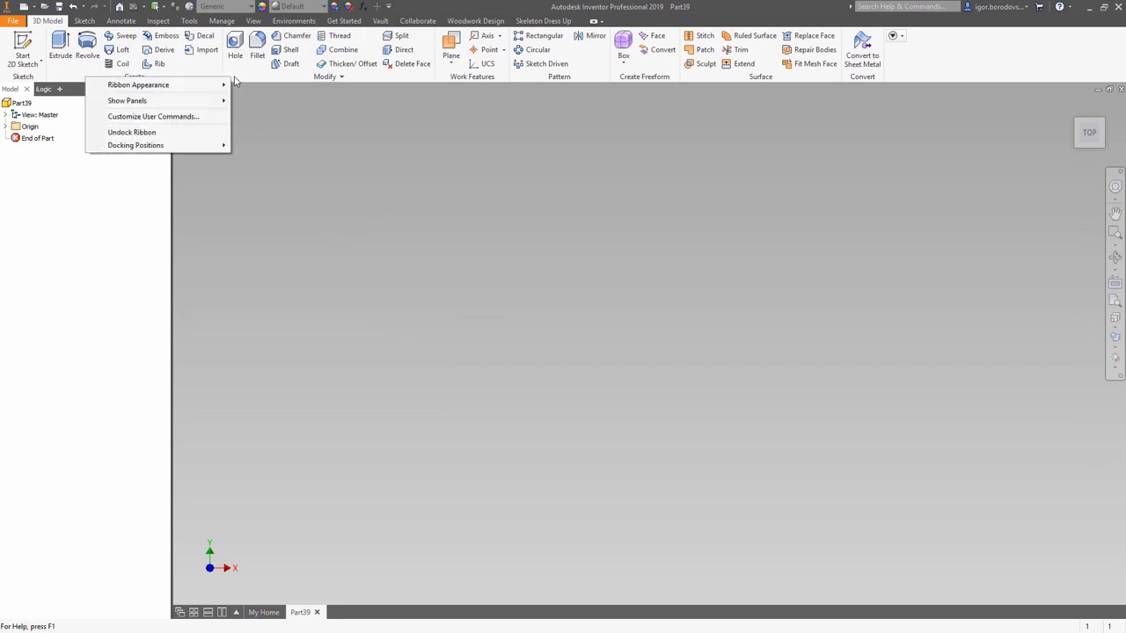
{"action": "mouse_move", "coordinate": [222, 98]}
{"action": "left_click", "coordinate": [252, 113]}
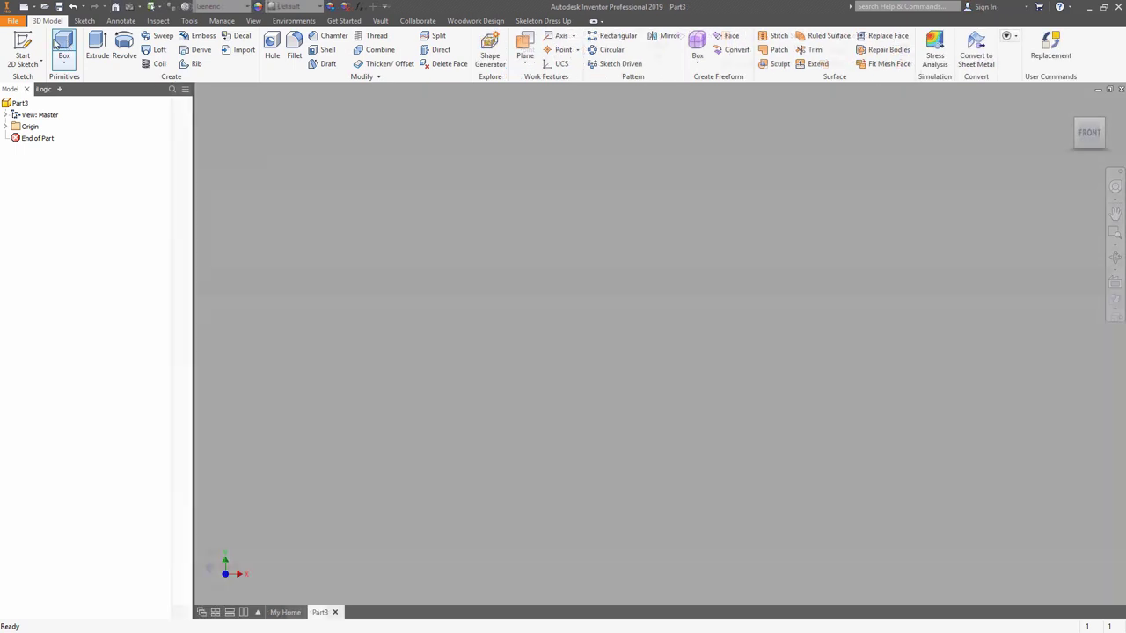
Sketch a box base on the XY plane, centred at the origin, Total_width=2000 by Total_depth=700.
{"action": "left_click", "coordinate": [56, 46]}
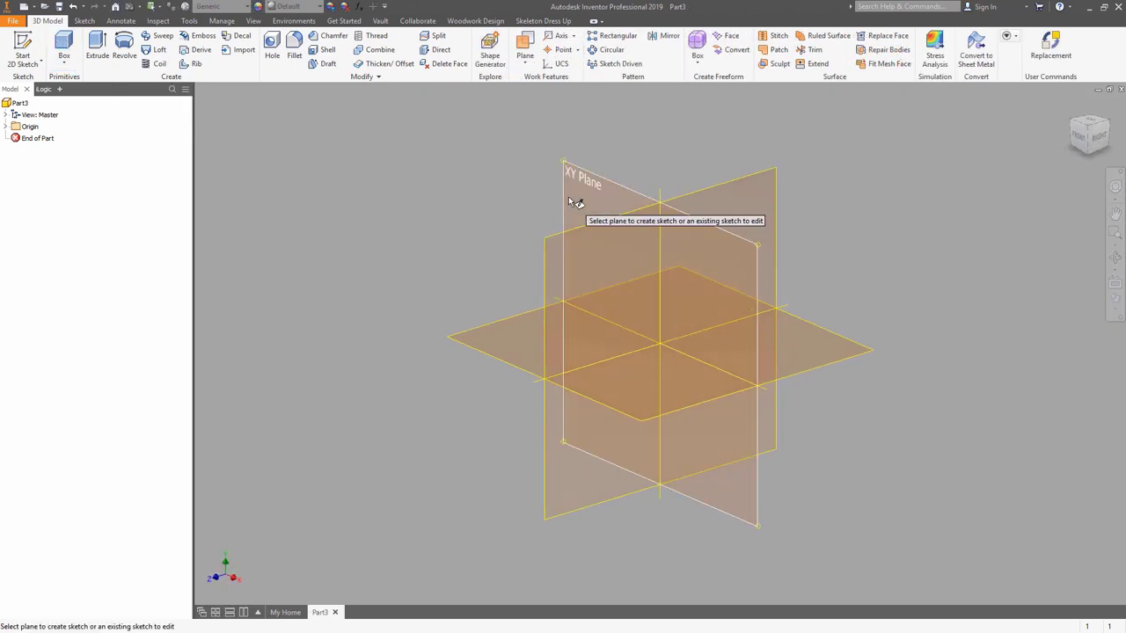
{"action": "left_click", "coordinate": [569, 197]}
{"action": "left_click", "coordinate": [660, 343]}
{"action": "type", "text": "1"}
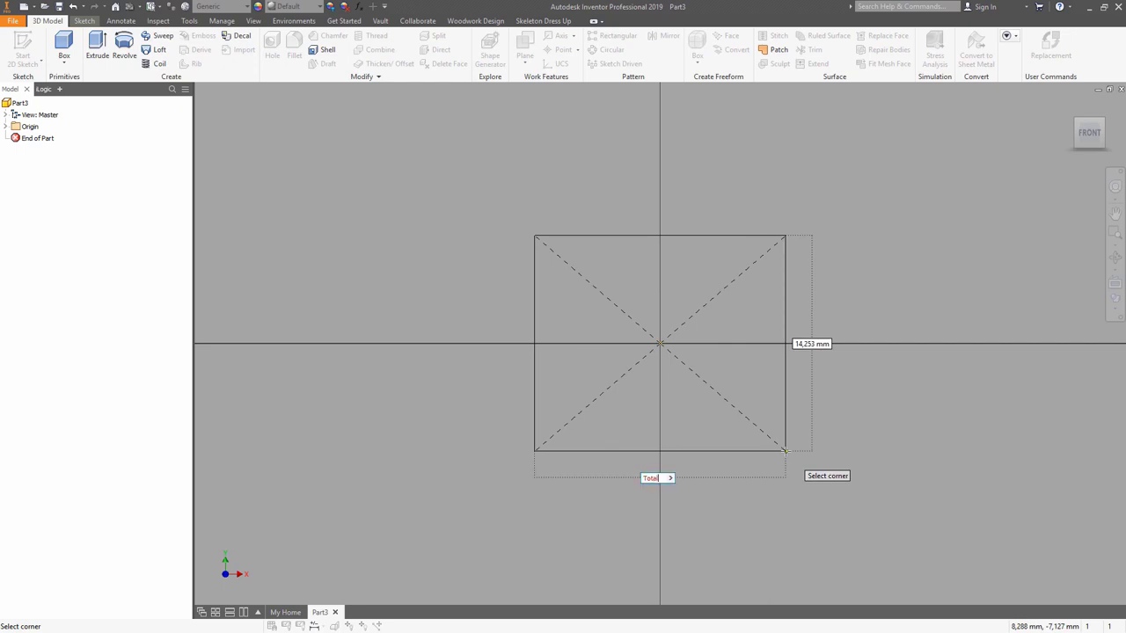
{"action": "type", "text": "otal_width=1"}
{"action": "key", "text": "BackSpace"}
{"action": "type", "text": "2000"}
{"action": "key", "text": "Tab"}
{"action": "type", "text": "To"}
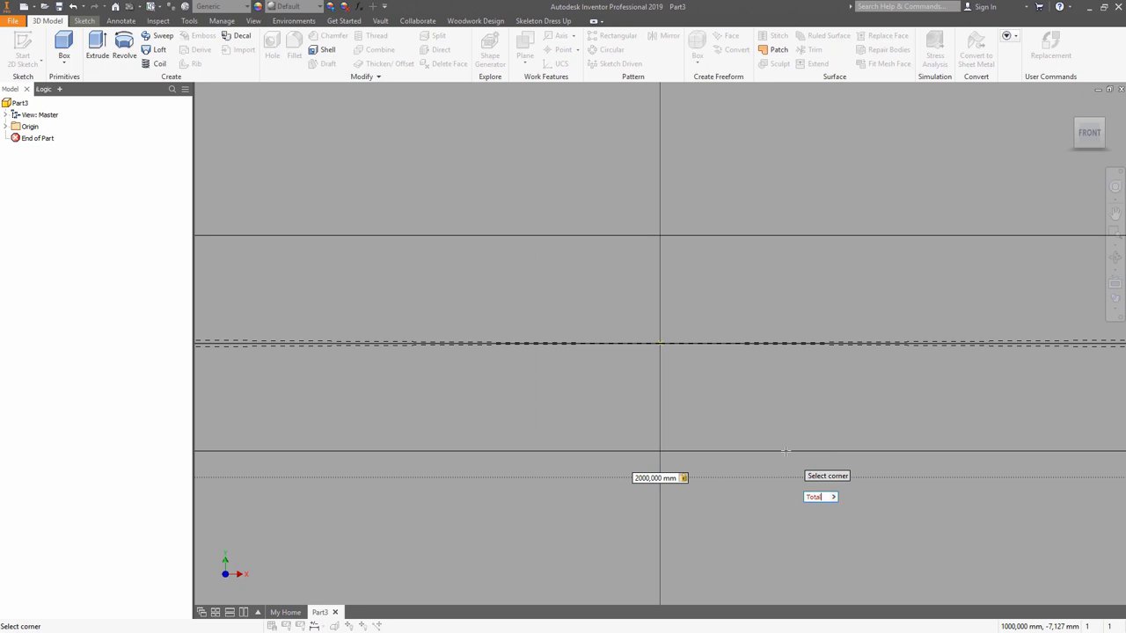
{"action": "type", "text": "tal_depth=700"}
{"action": "key", "text": "Return"}
Extrude the block to Total_height=1500 mm.
{"action": "key", "text": "e"}
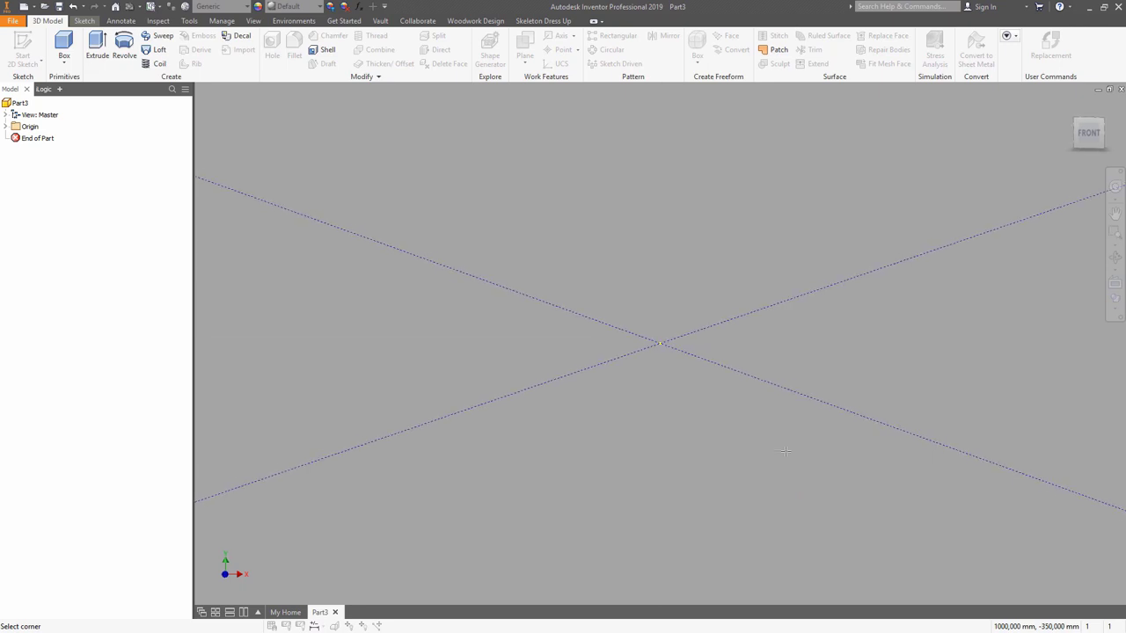
{"action": "type", "text": "Total_height="}
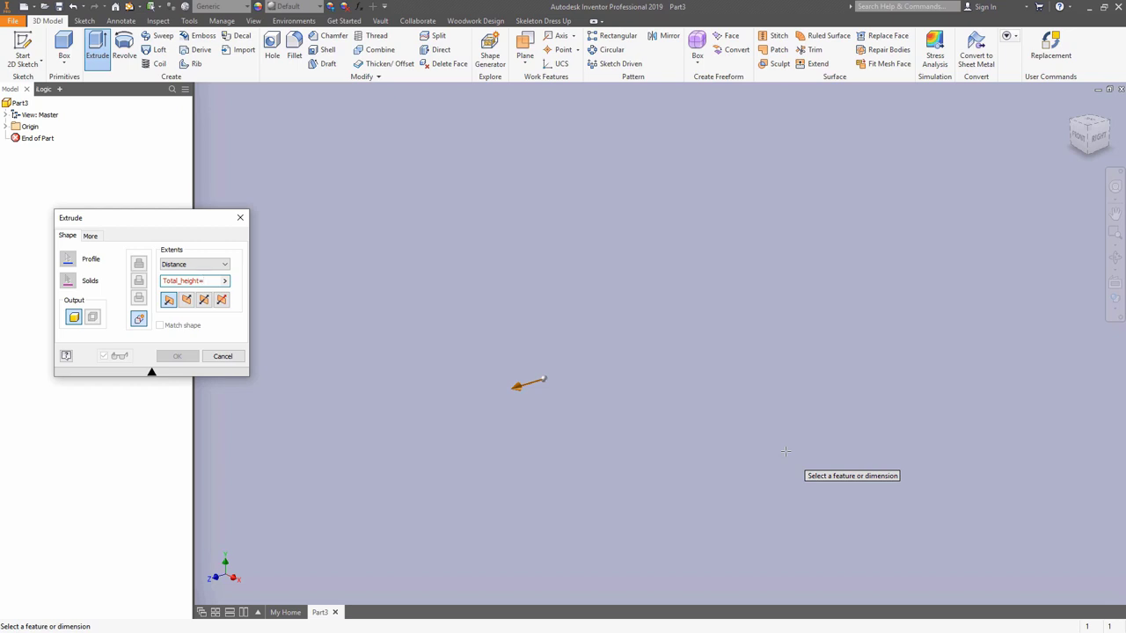
{"action": "type", "text": "1500"}
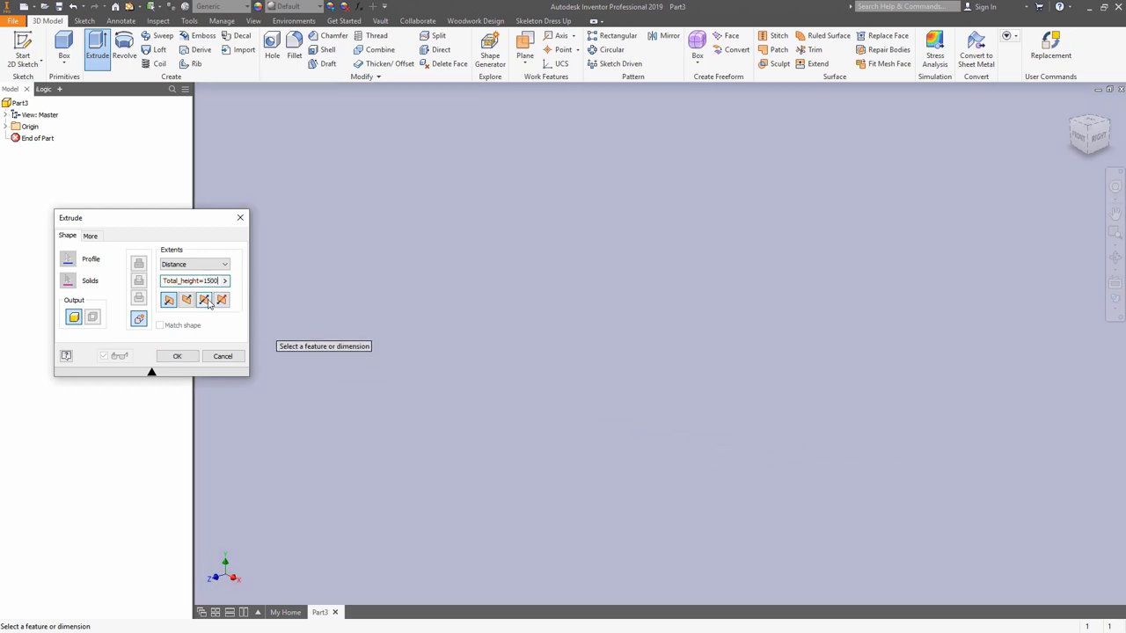
{"action": "left_click", "coordinate": [185, 357]}
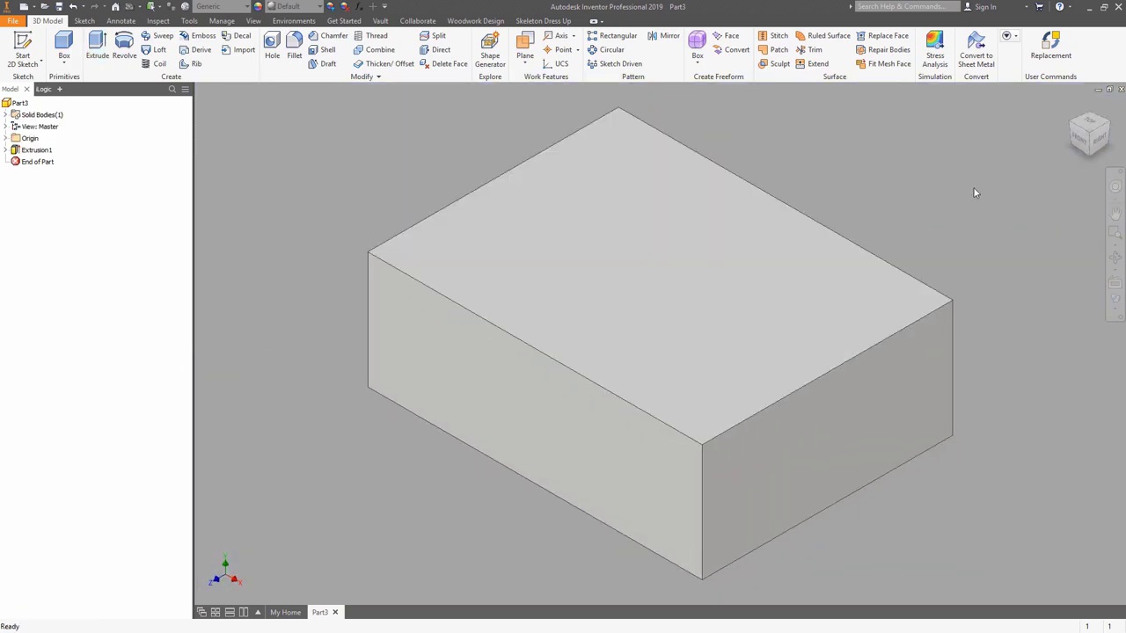
Make the block's bottom face the Front view.
{"action": "left_click", "coordinate": [1091, 152]}
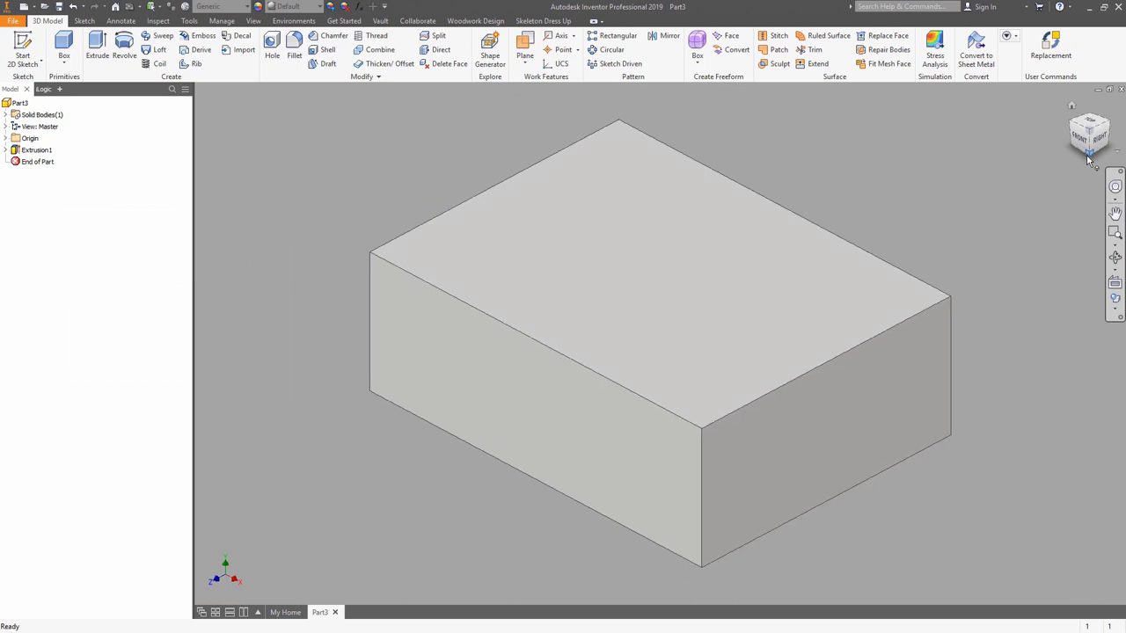
{"action": "left_click", "coordinate": [1089, 134]}
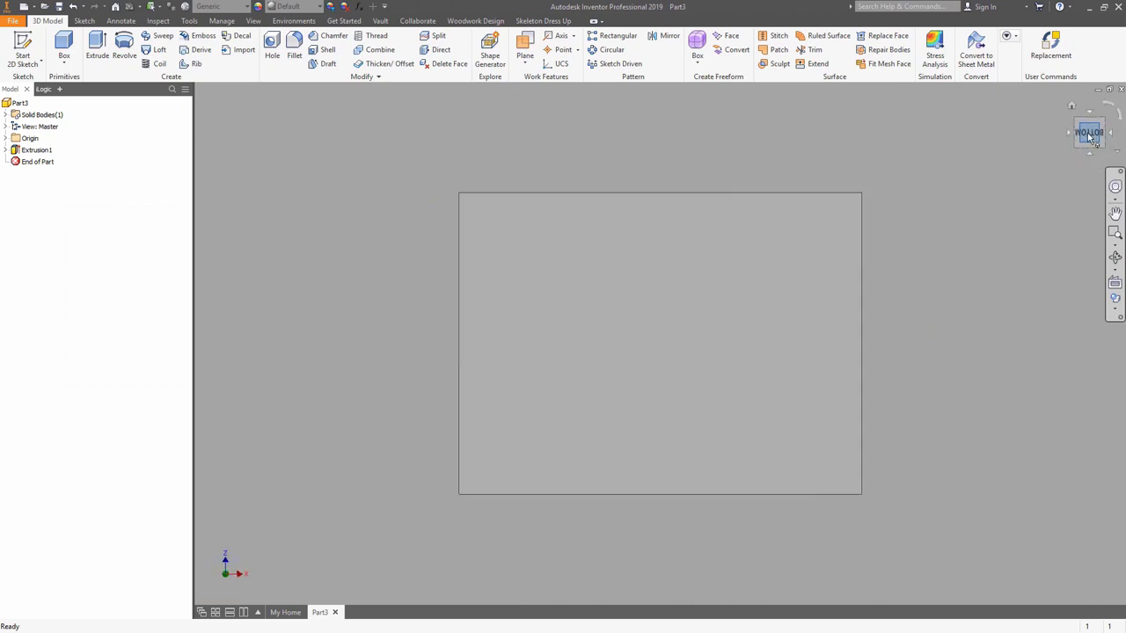
{"action": "right_click", "coordinate": [1091, 136]}
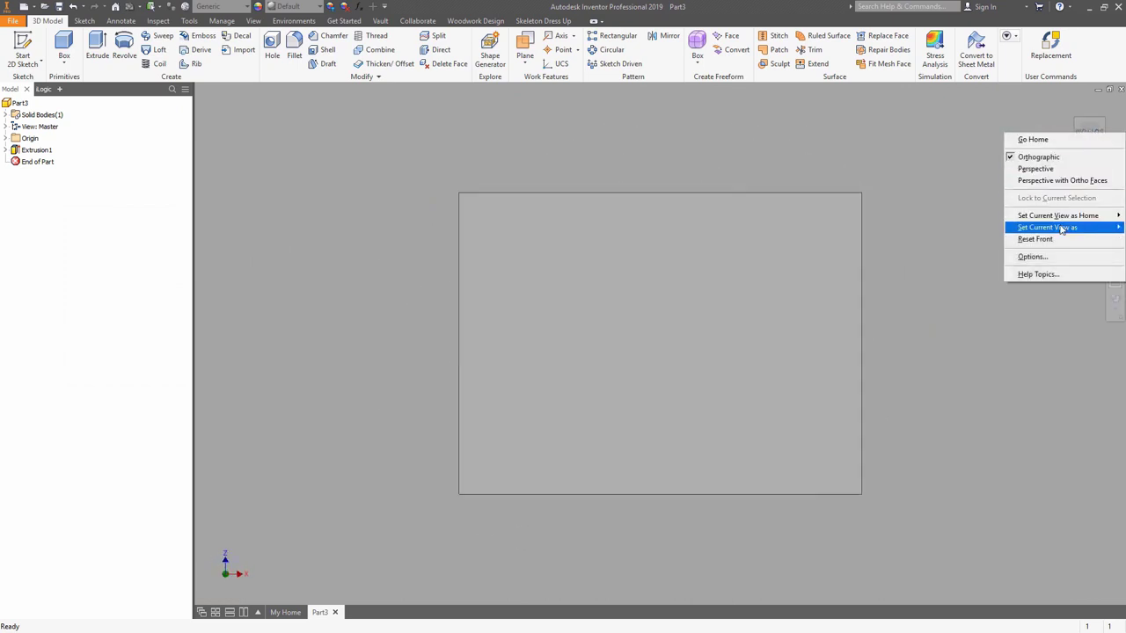
{"action": "mouse_move", "coordinate": [1047, 227]}
{"action": "left_click", "coordinate": [977, 241]}
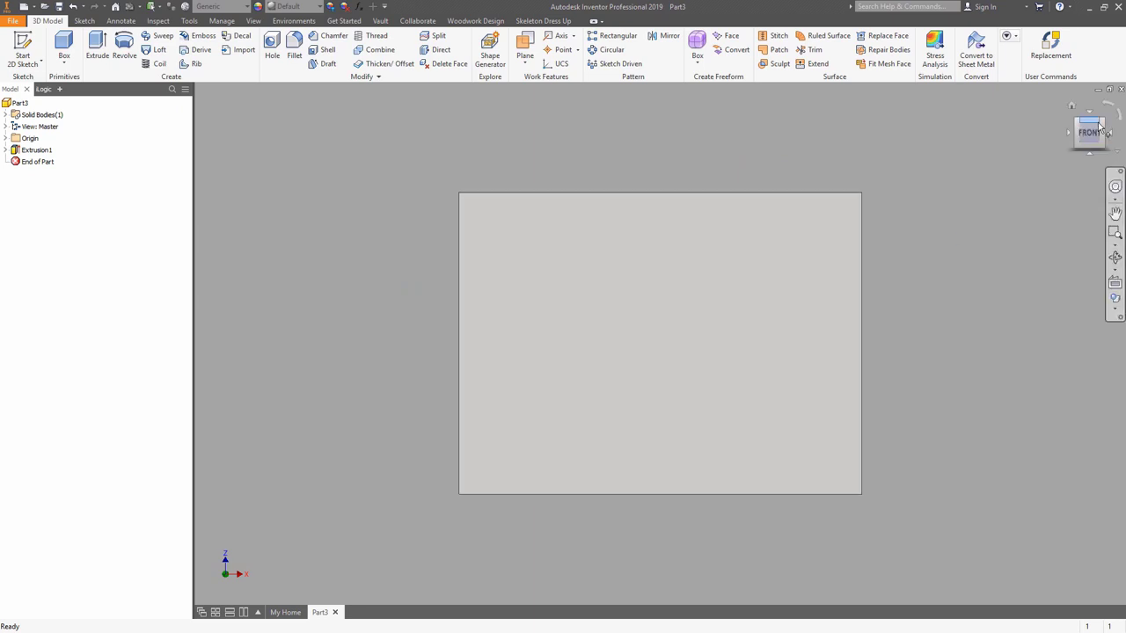
Save the slightly orbited isometric view as the Home view.
{"action": "left_click_drag", "start_coordinate": [1106, 126], "coordinate": [1102, 124]}
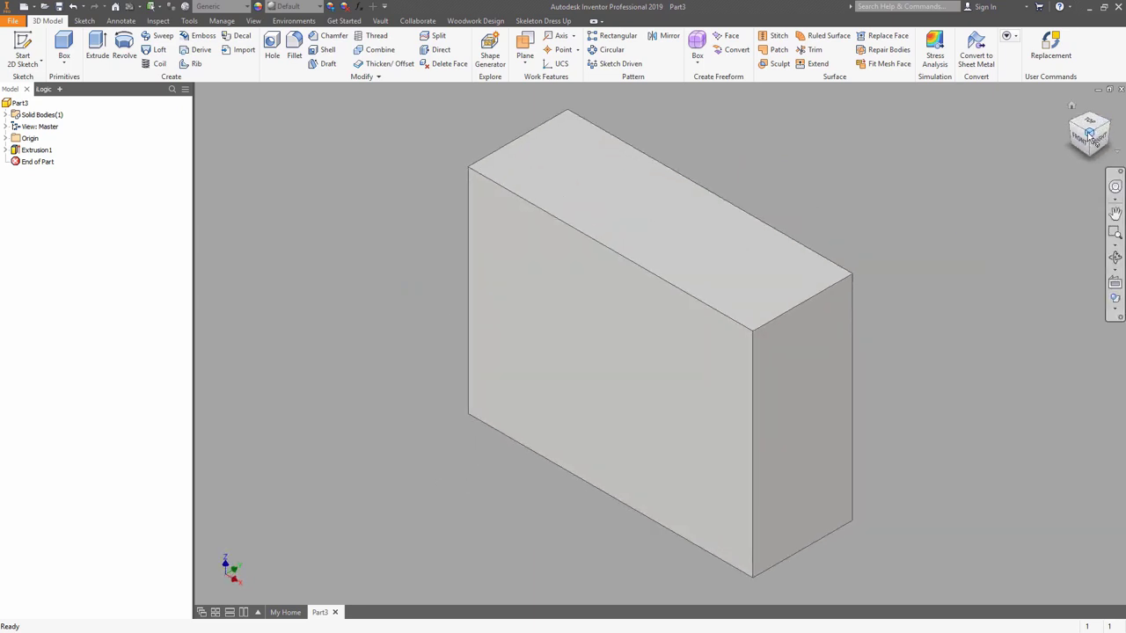
{"action": "right_click", "coordinate": [1089, 130]}
{"action": "mouse_move", "coordinate": [1058, 215]}
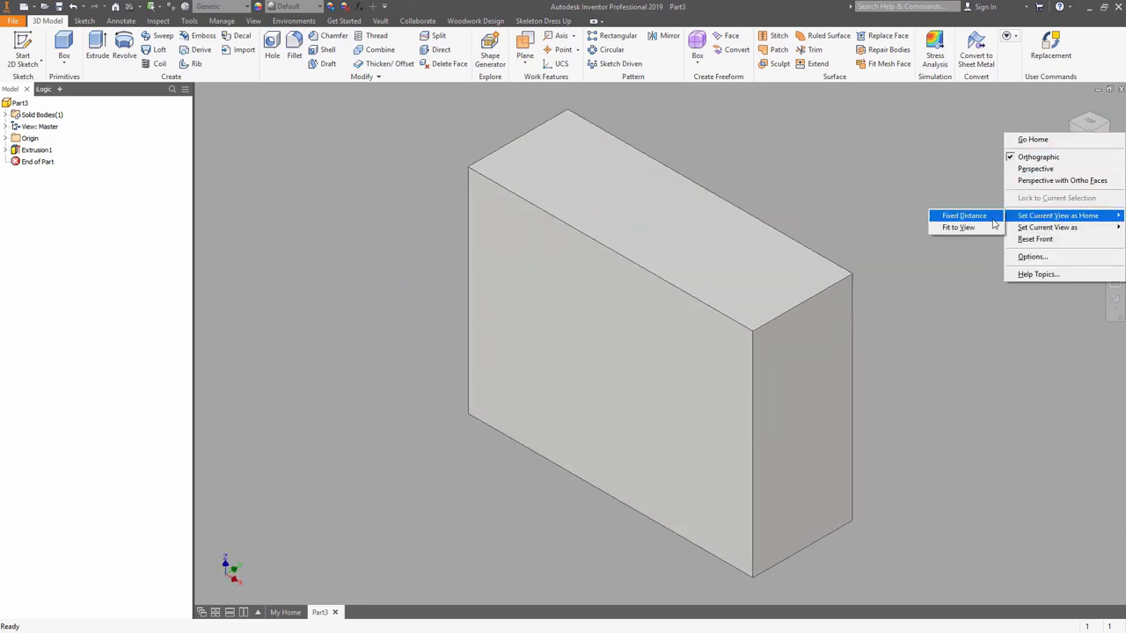
{"action": "left_click", "coordinate": [983, 224]}
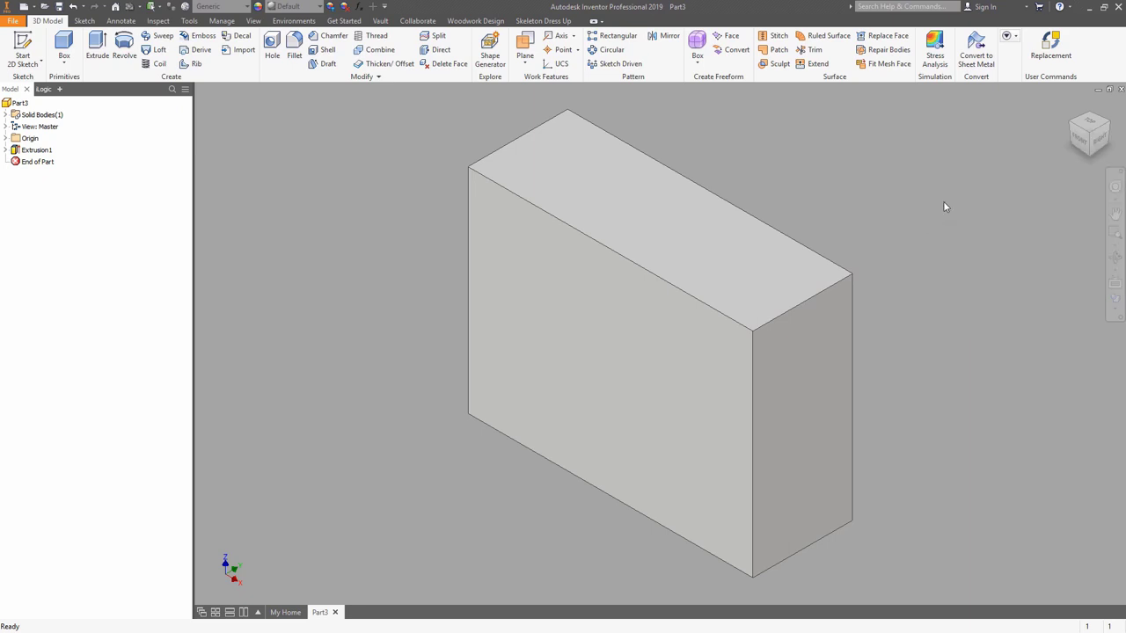
{"action": "key", "text": "bracketright"}
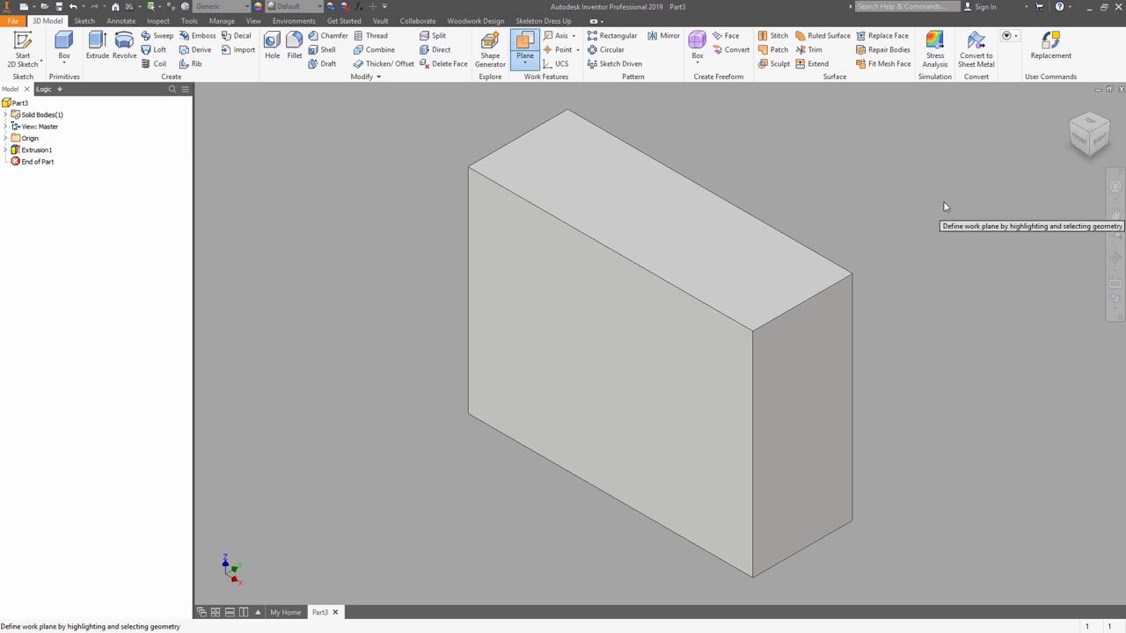
Add Work Plane1 offset -700 from the left end face, plus a midplane to the right end face.
{"action": "left_click", "coordinate": [1077, 128]}
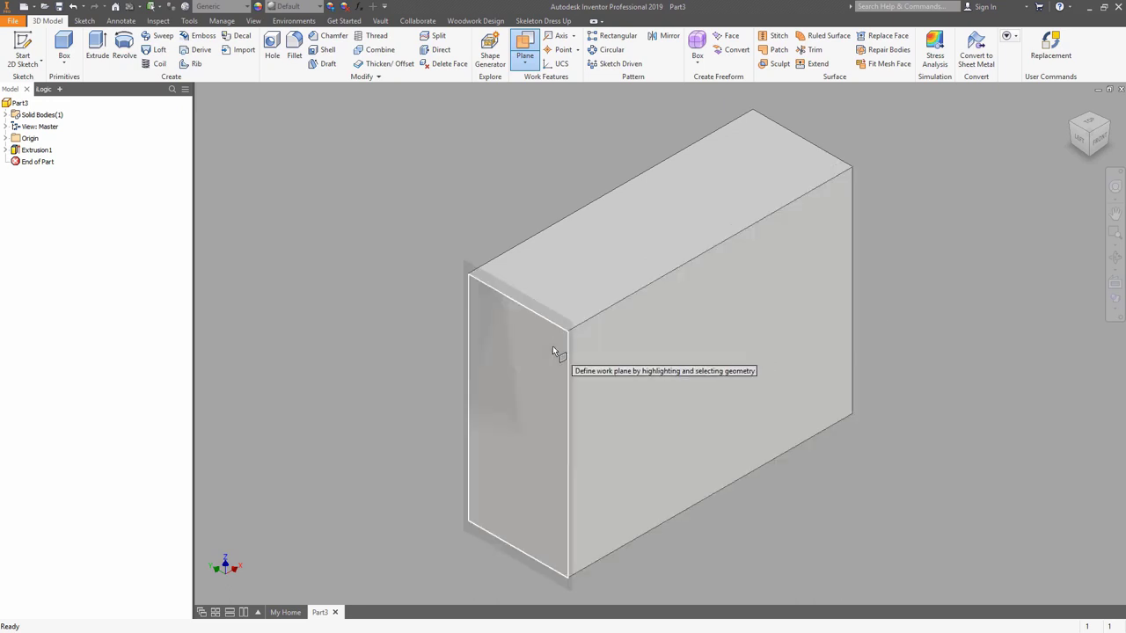
{"action": "left_click_drag", "start_coordinate": [559, 352], "coordinate": [618, 322]}
{"action": "type", "text": "-700"}
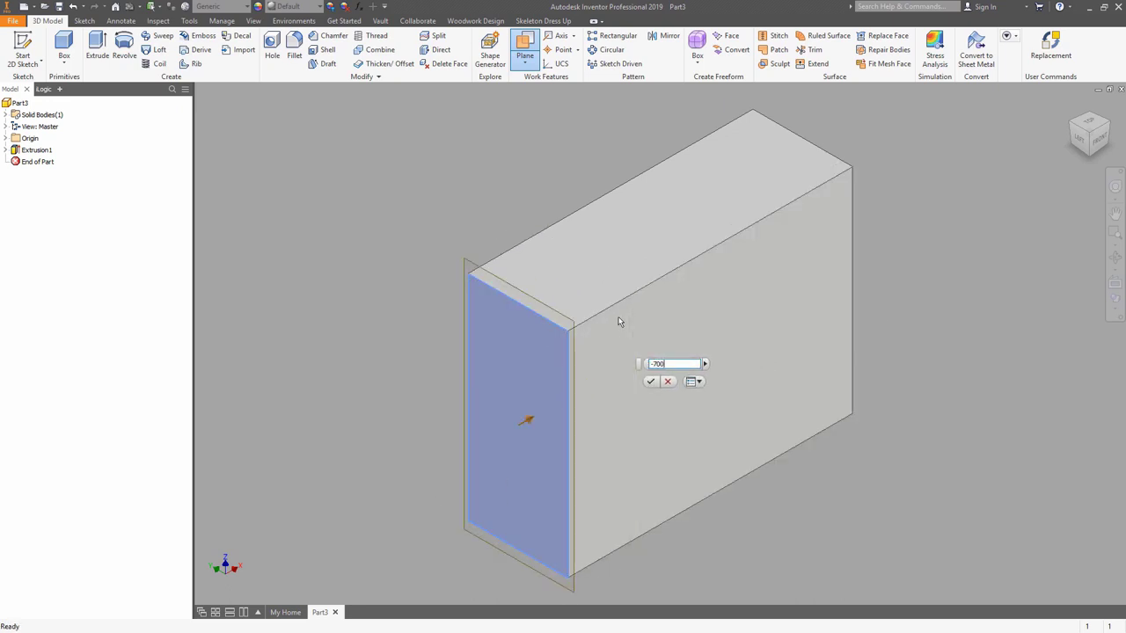
{"action": "key", "text": "Return"}
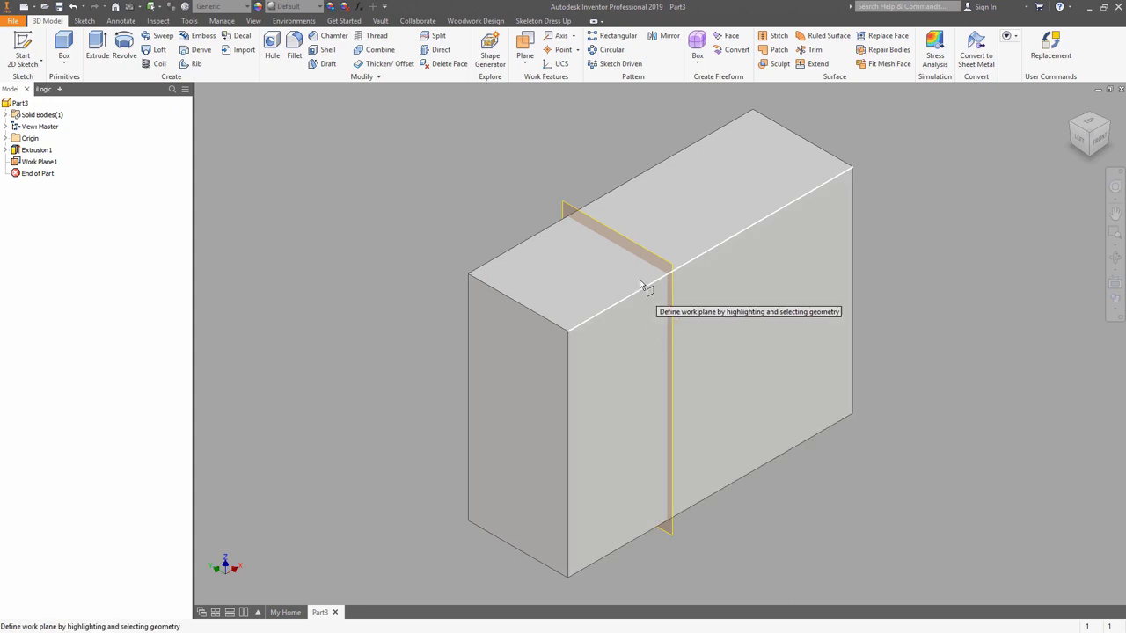
{"action": "left_click", "coordinate": [658, 262]}
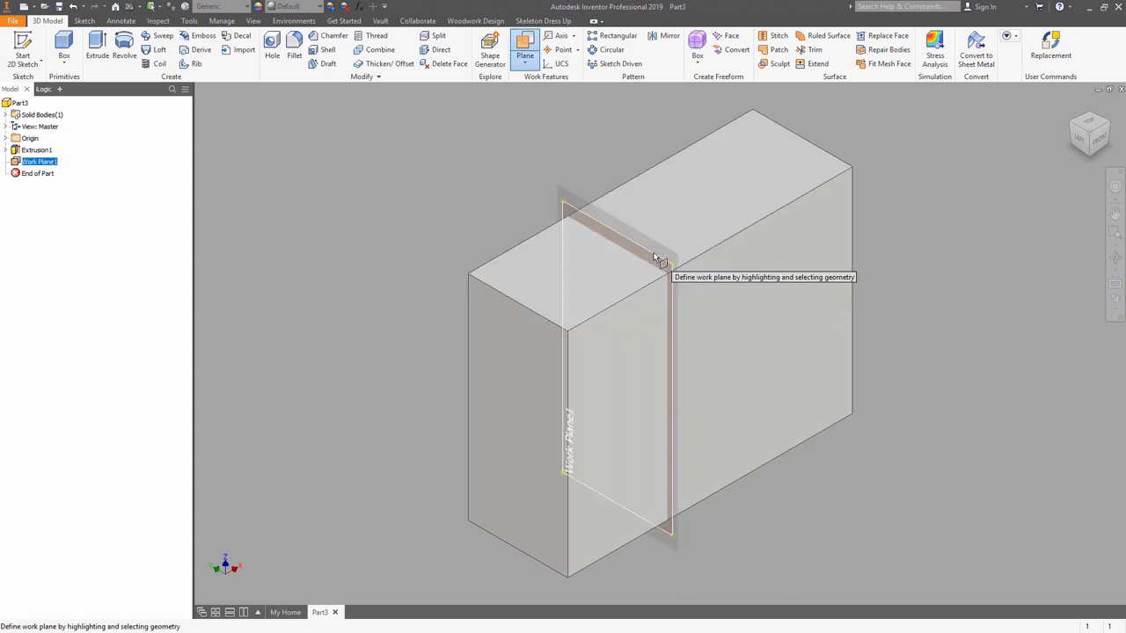
{"action": "left_click", "coordinate": [1106, 131]}
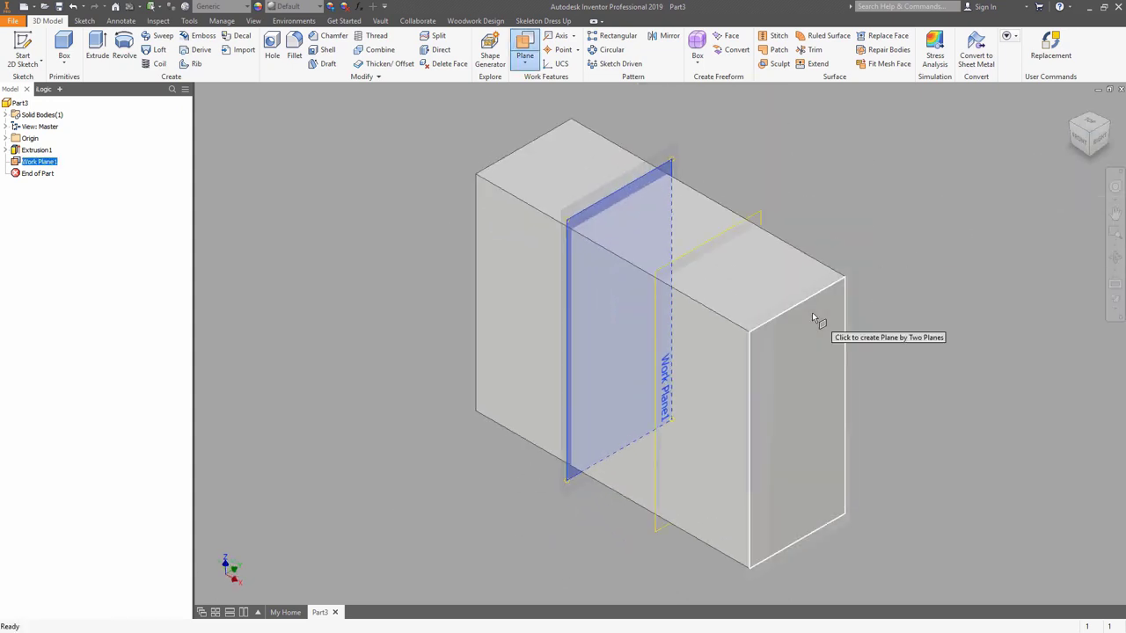
{"action": "left_click", "coordinate": [813, 314]}
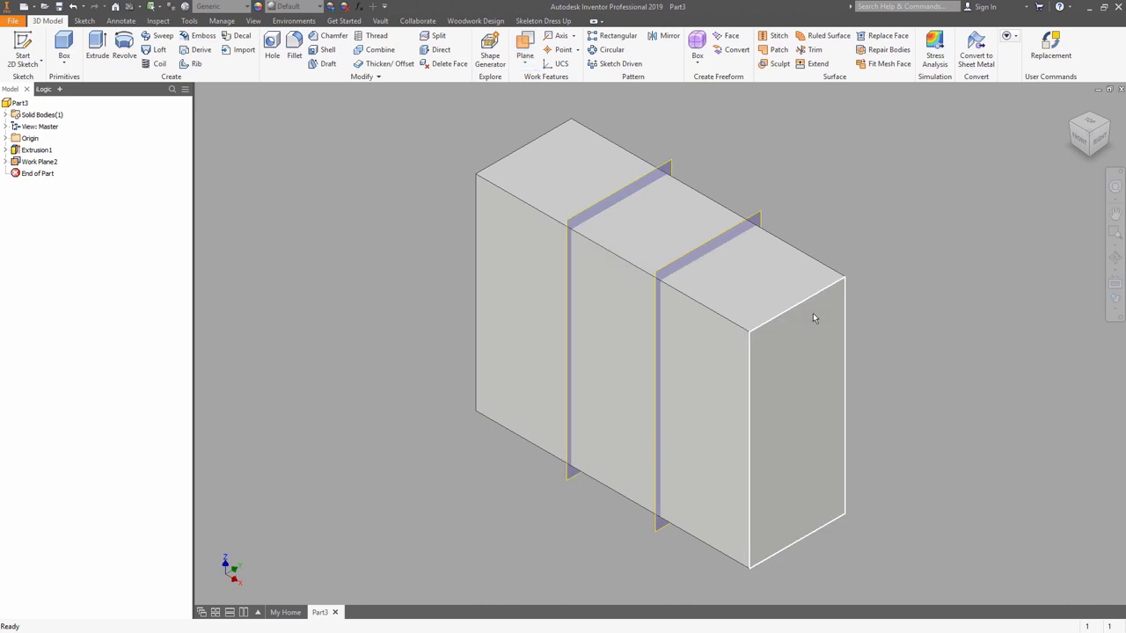
Add Work Plane3 offset -500 from the bottom face.
{"action": "left_click", "coordinate": [1086, 159]}
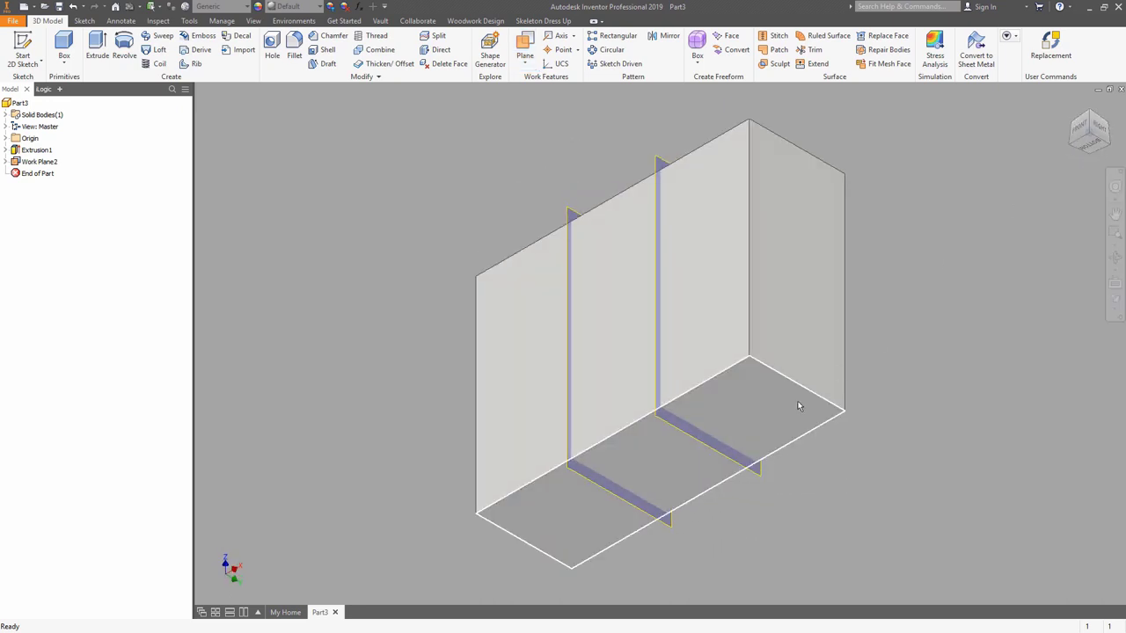
{"action": "key", "text": "]"}
{"action": "left_click_drag", "start_coordinate": [780, 397], "coordinate": [778, 352]}
{"action": "key", "text": "BackSpace"}
{"action": "type", "text": "-500"}
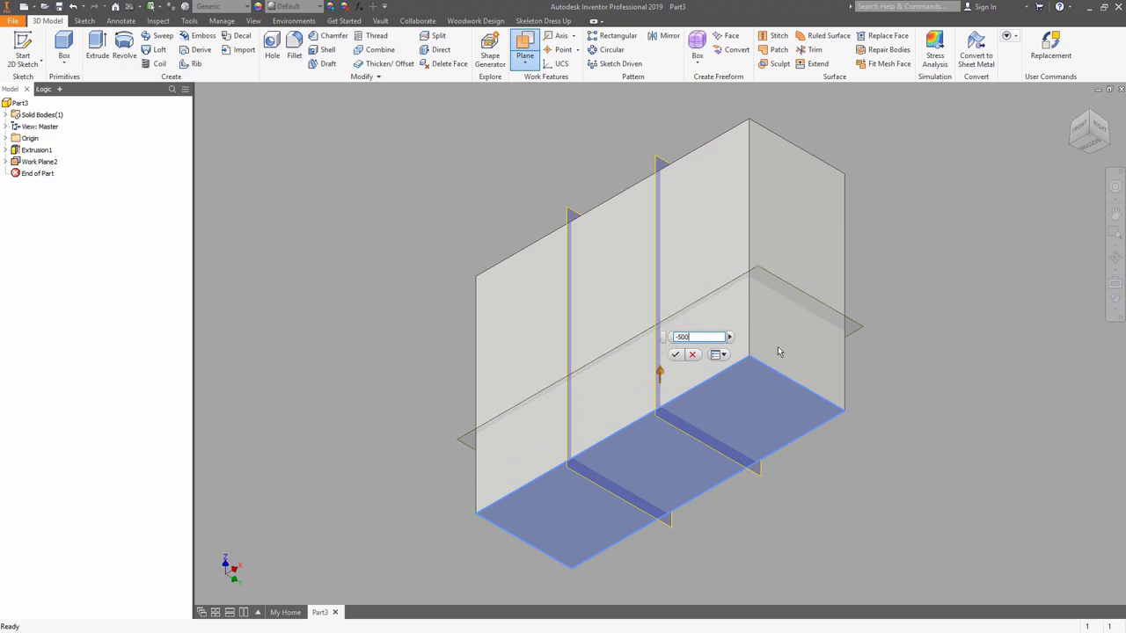
{"action": "key", "text": "Return"}
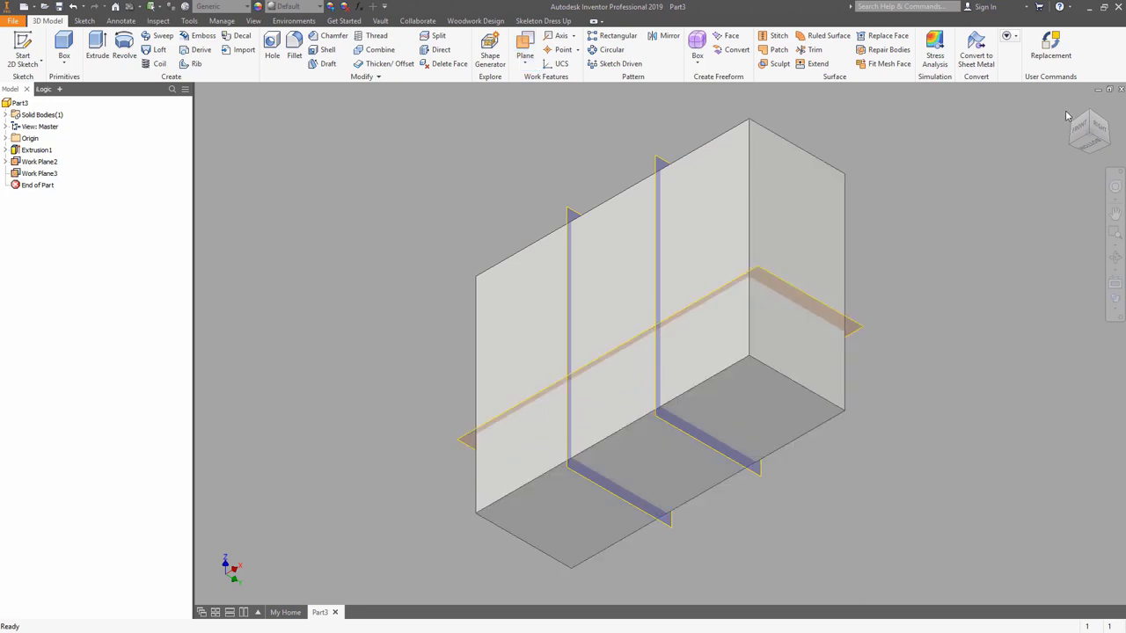
{"action": "left_click", "coordinate": [1072, 107]}
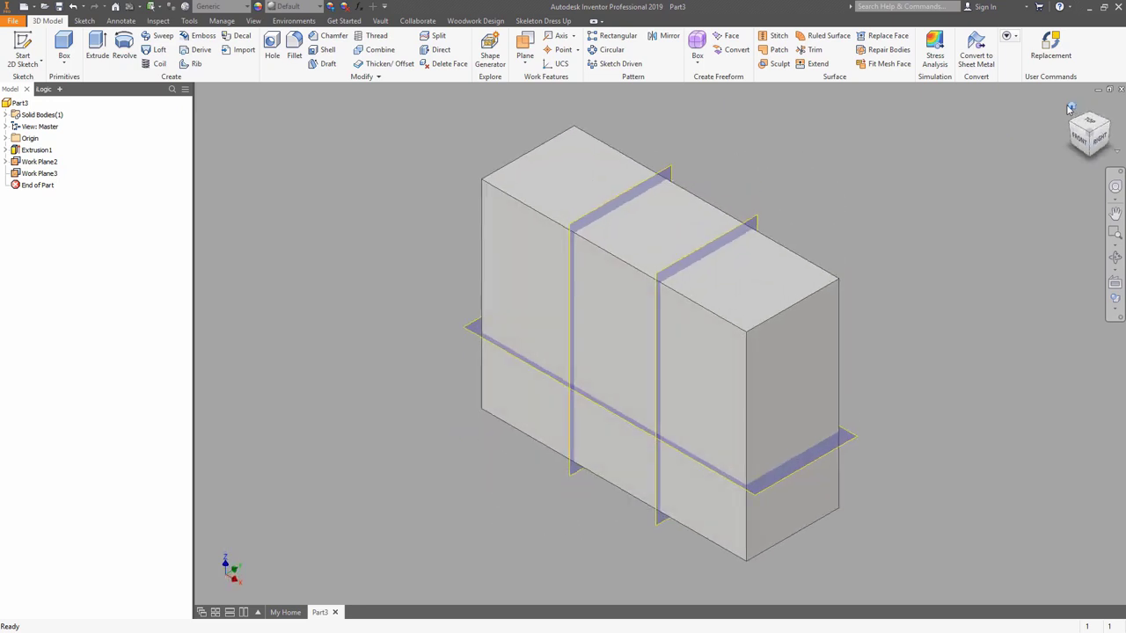
{"action": "left_click", "coordinate": [359, 6]}
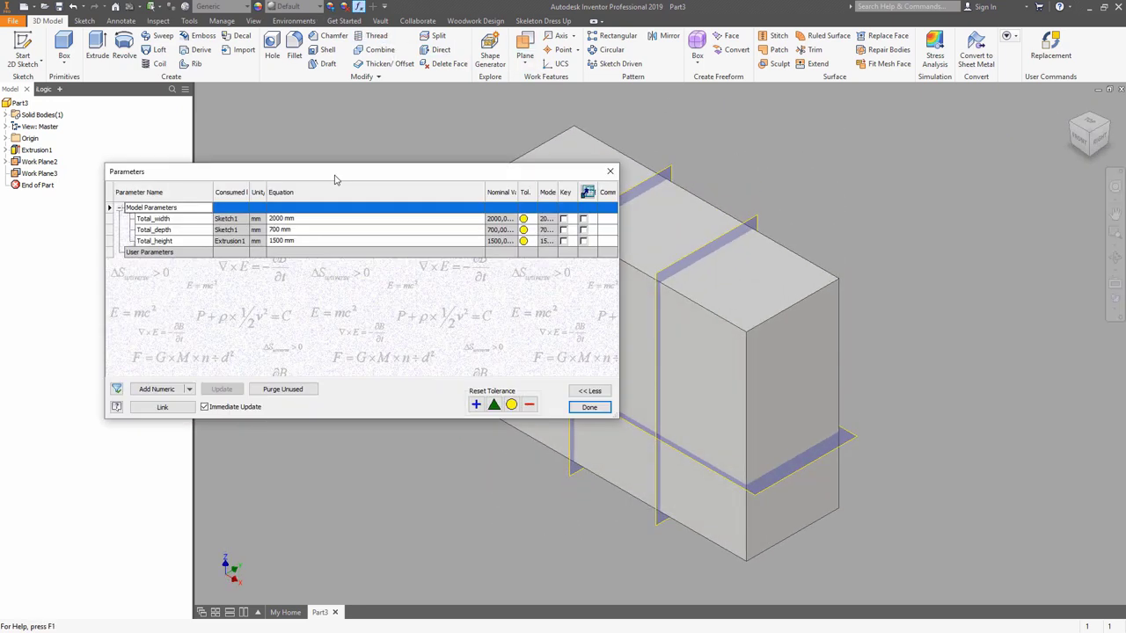
Define Panel_thickness = 18 mm and Back_panel_thickness = 4 mm in the Parameters table.
{"action": "left_click", "coordinate": [167, 389]}
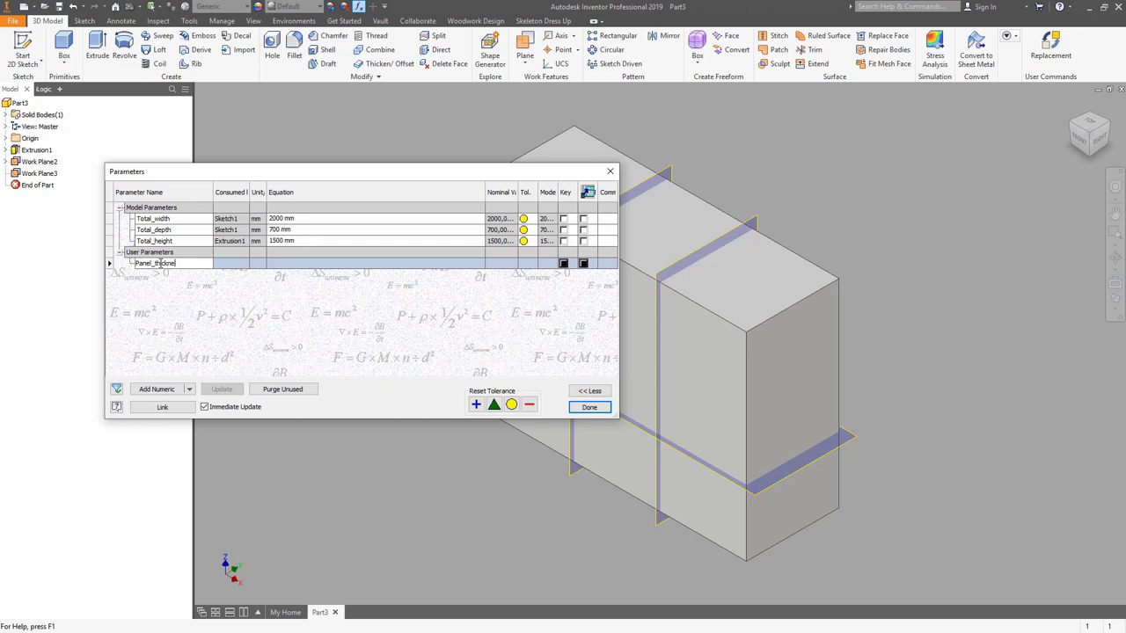
{"action": "key", "text": "Tab"}
{"action": "type", "text": "18"}
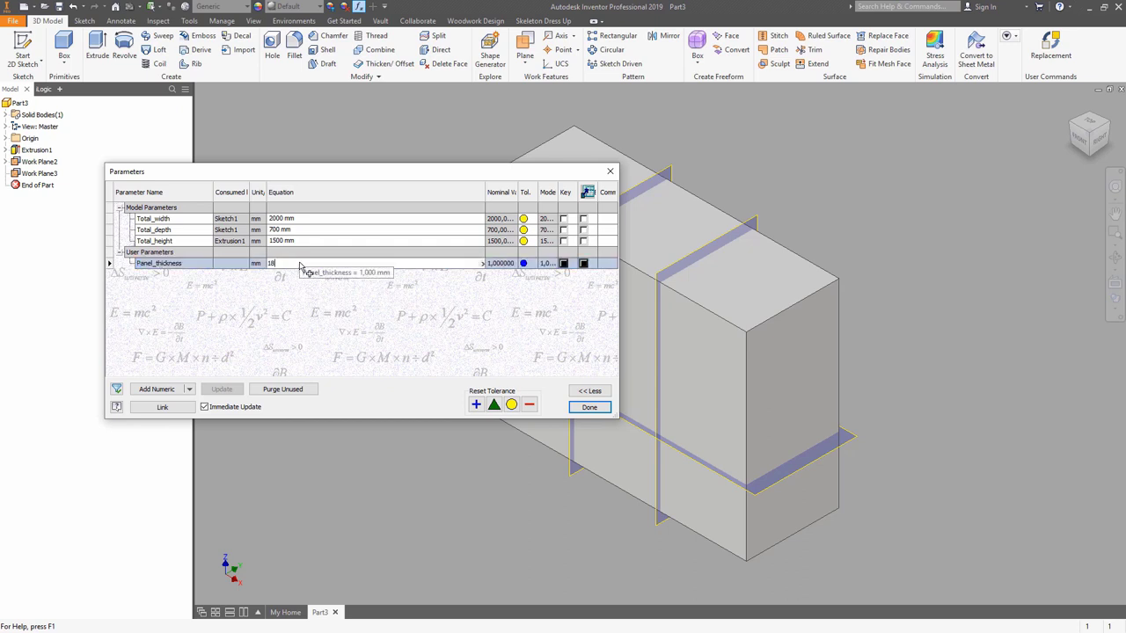
{"action": "key", "text": "Return"}
{"action": "left_click", "coordinate": [174, 388]}
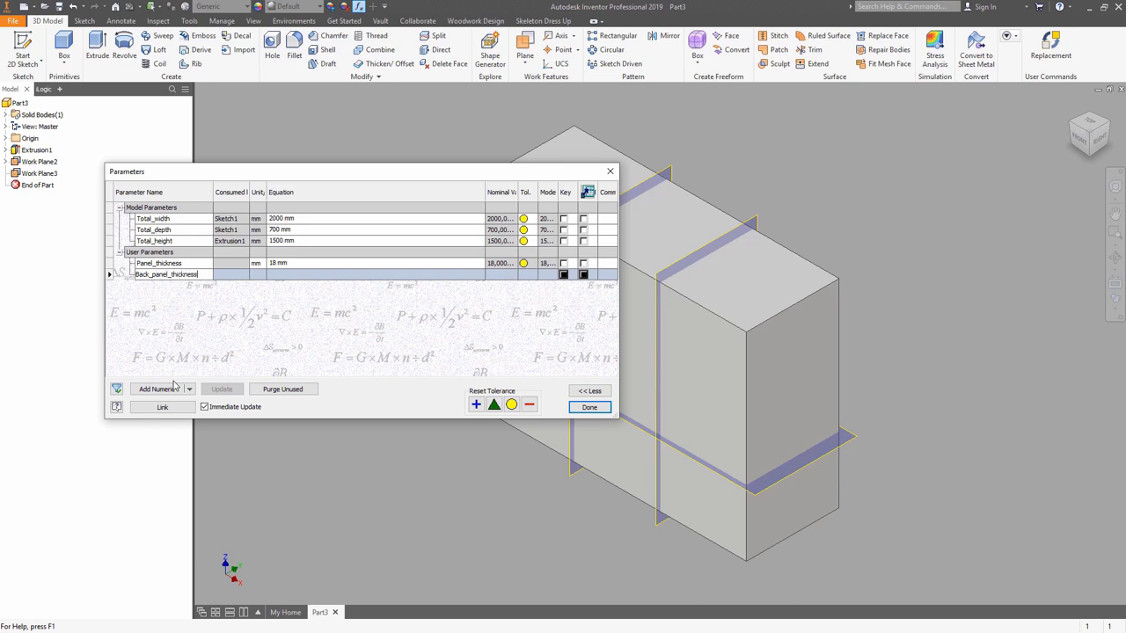
{"action": "key", "text": "Tab"}
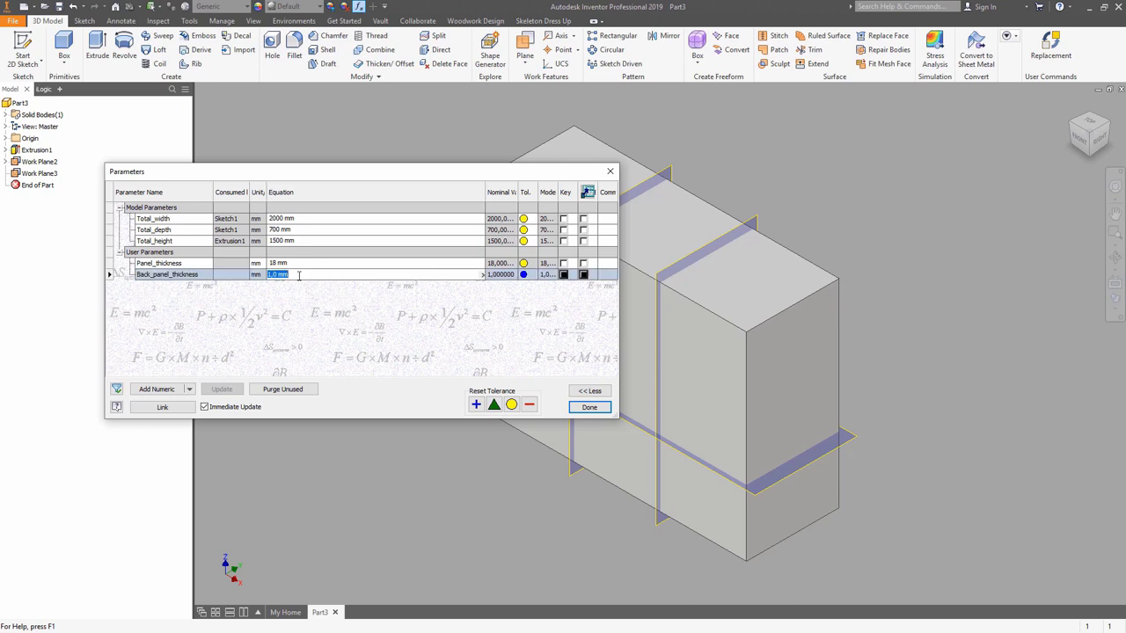
{"action": "type", "text": "4"}
{"action": "key", "text": "Return"}
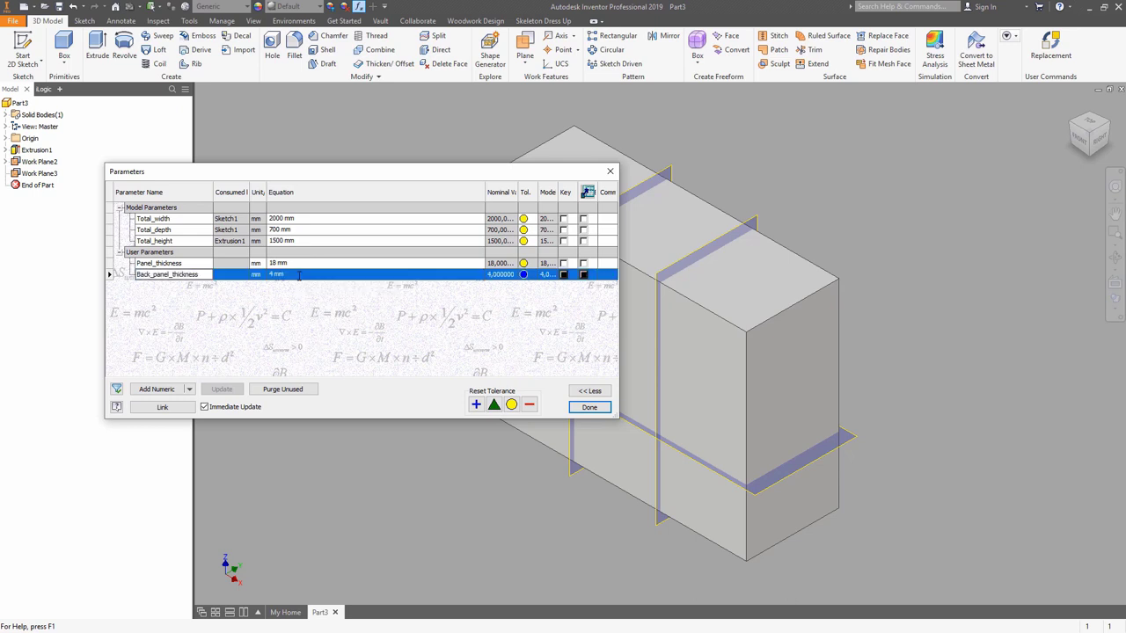
{"action": "left_click", "coordinate": [590, 407]}
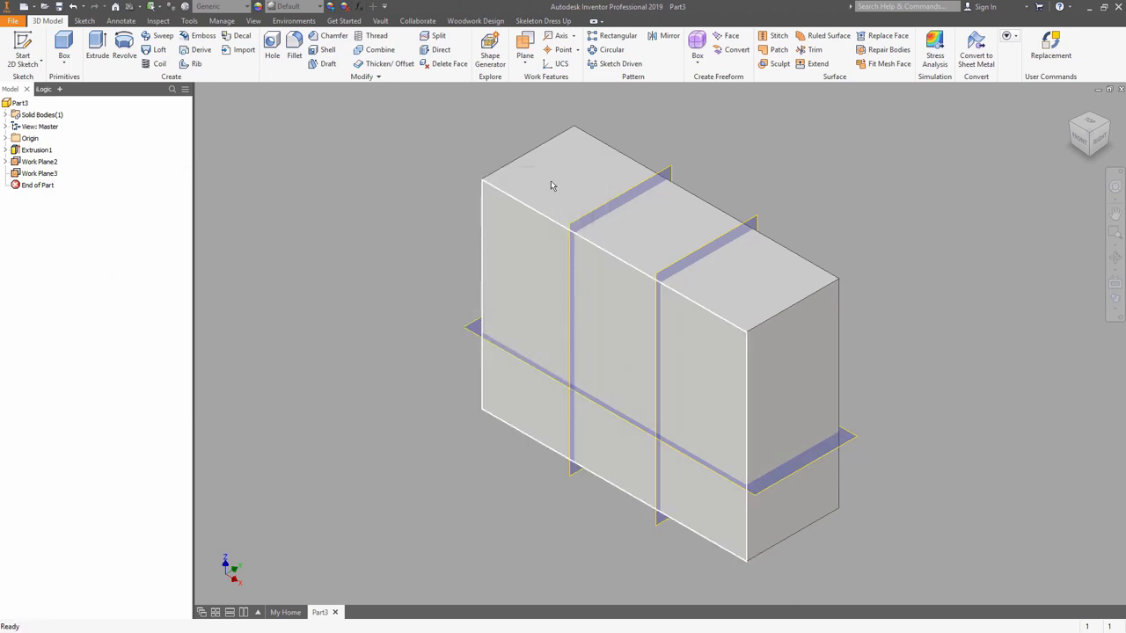
Dress up all faces of the box as Panel_thickness panels.
{"action": "left_click", "coordinate": [542, 21]}
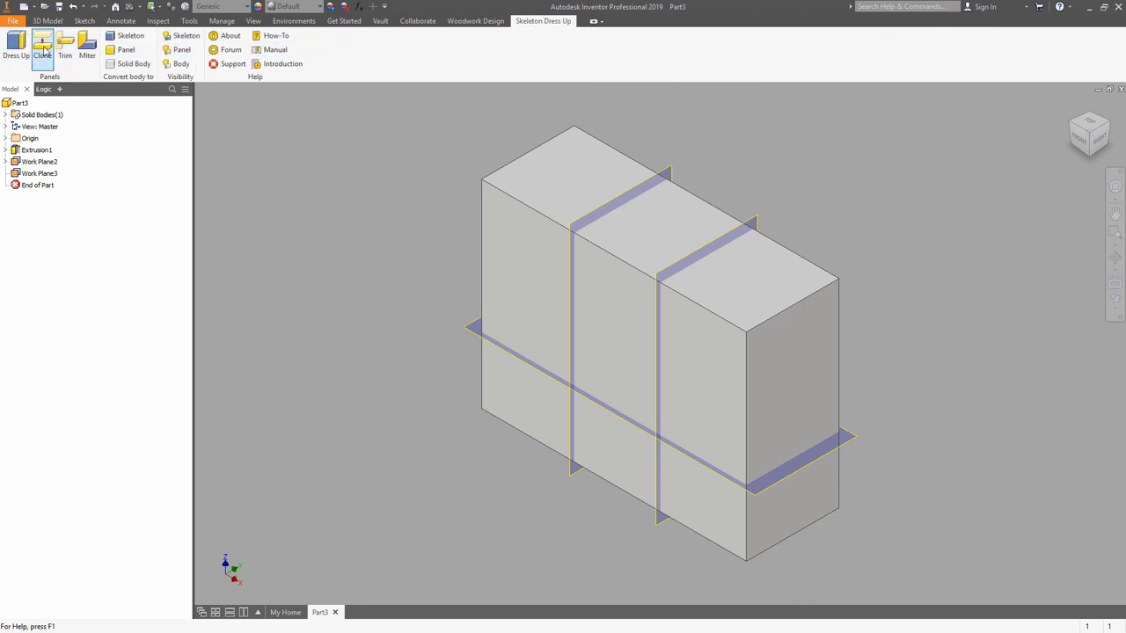
{"action": "left_click", "coordinate": [25, 48]}
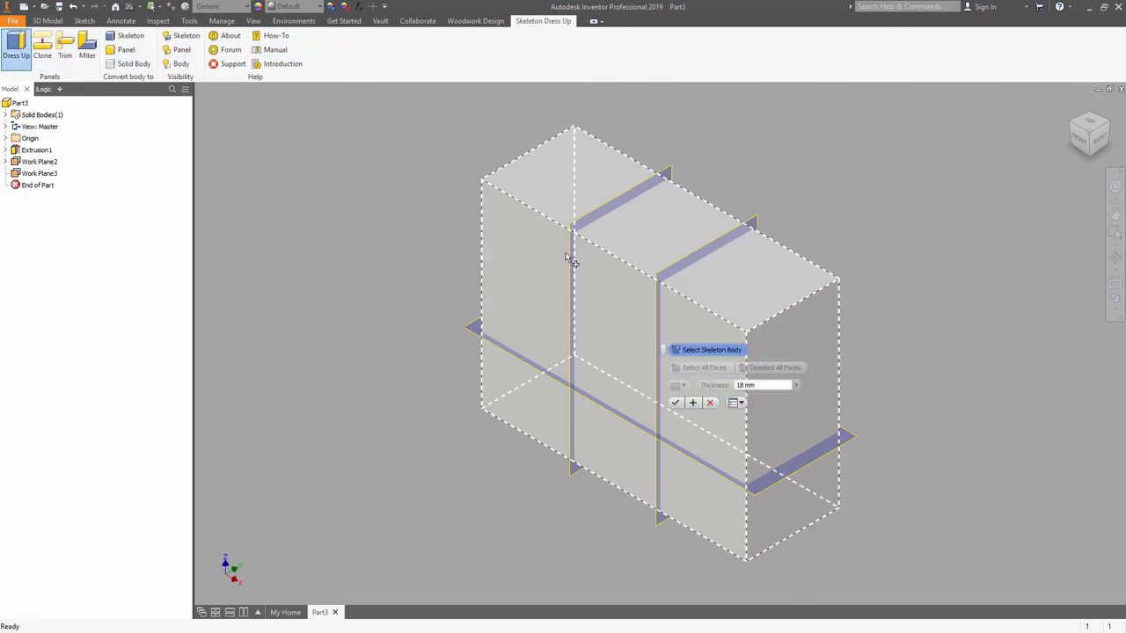
{"action": "left_click", "coordinate": [567, 259]}
{"action": "left_click", "coordinate": [704, 367]}
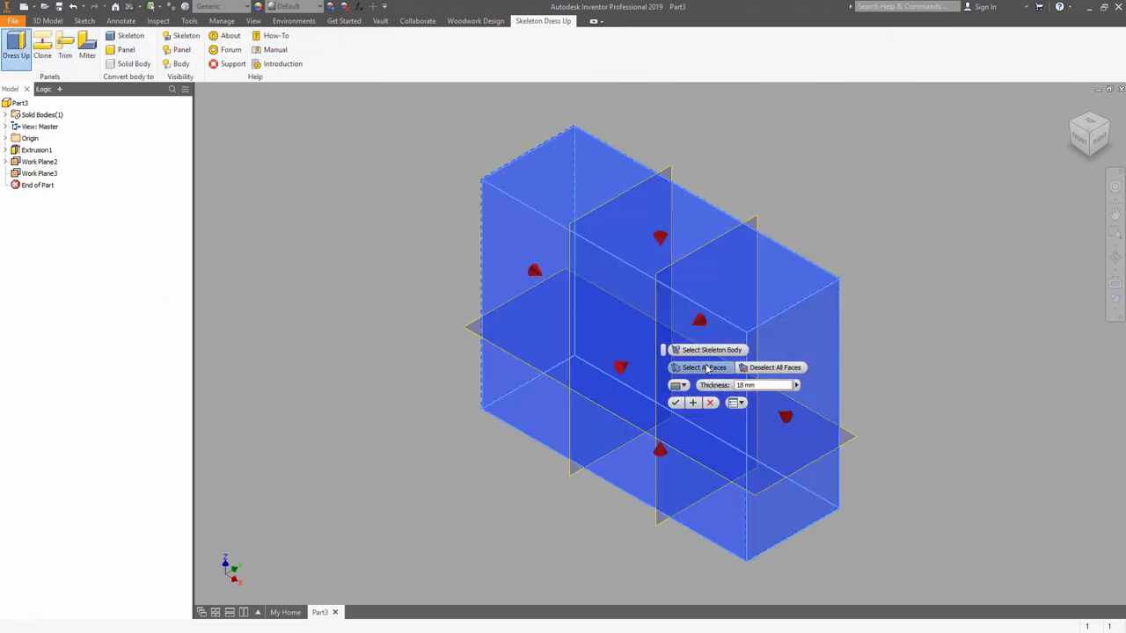
{"action": "left_click", "coordinate": [1110, 126]}
{"action": "left_click_drag", "start_coordinate": [666, 355], "coordinate": [838, 303]}
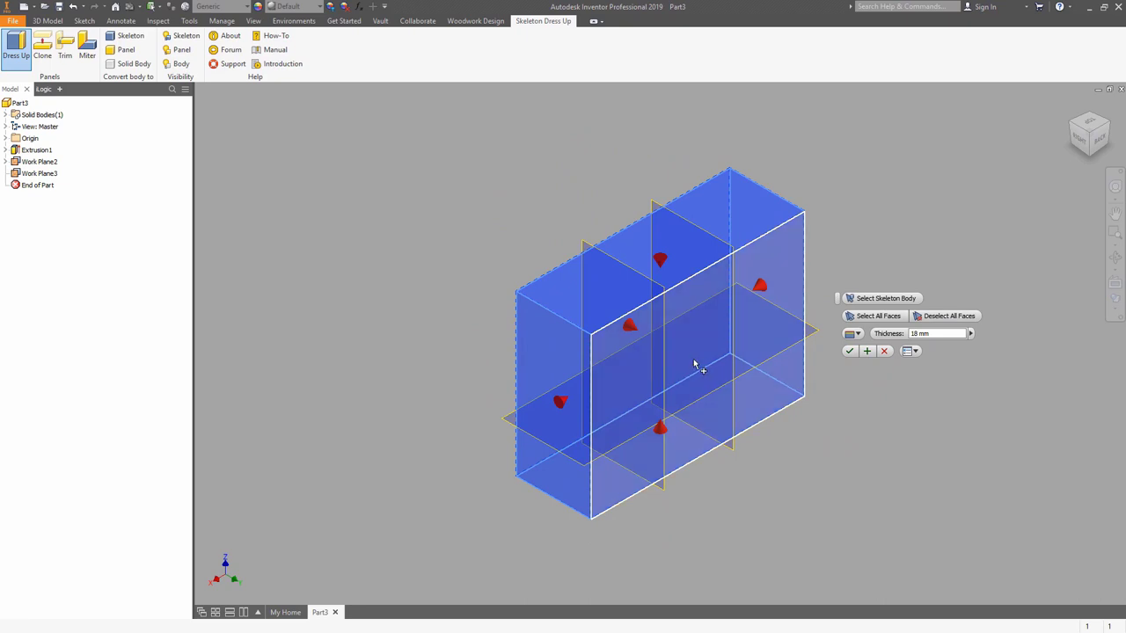
{"action": "left_click", "coordinate": [971, 333]}
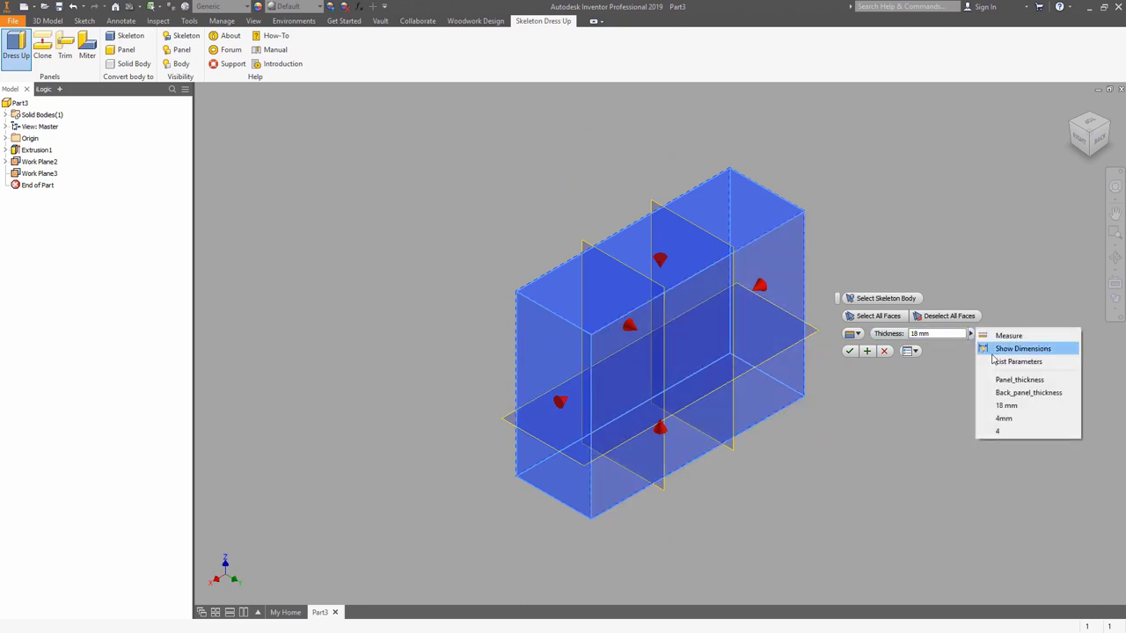
{"action": "left_click", "coordinate": [994, 365]}
{"action": "left_click", "coordinate": [915, 373]}
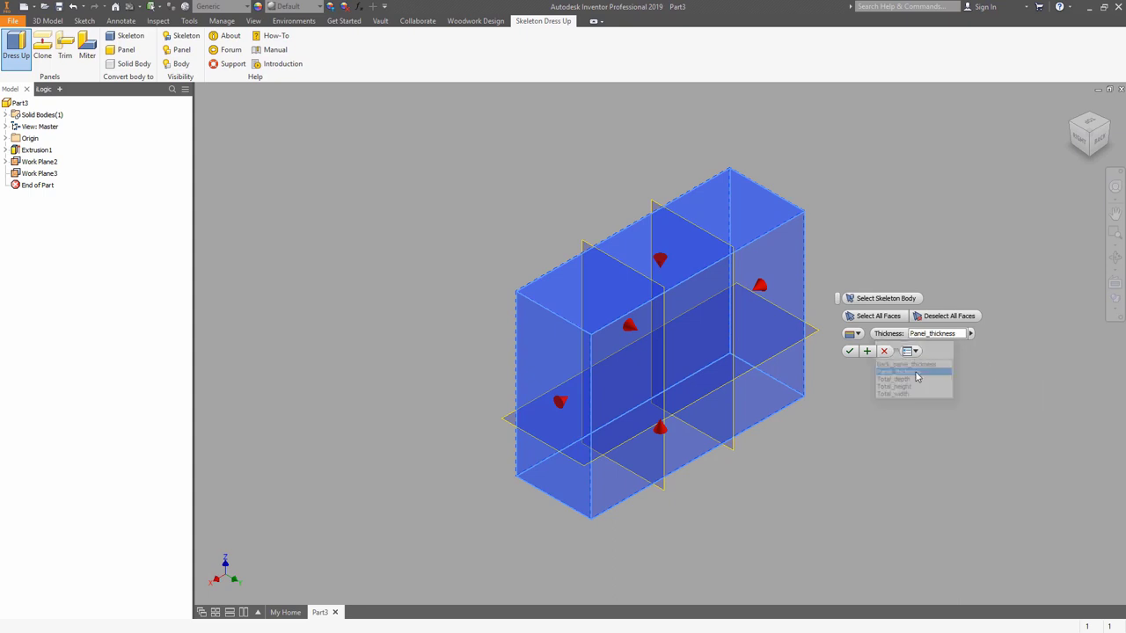
{"action": "left_click", "coordinate": [866, 351]}
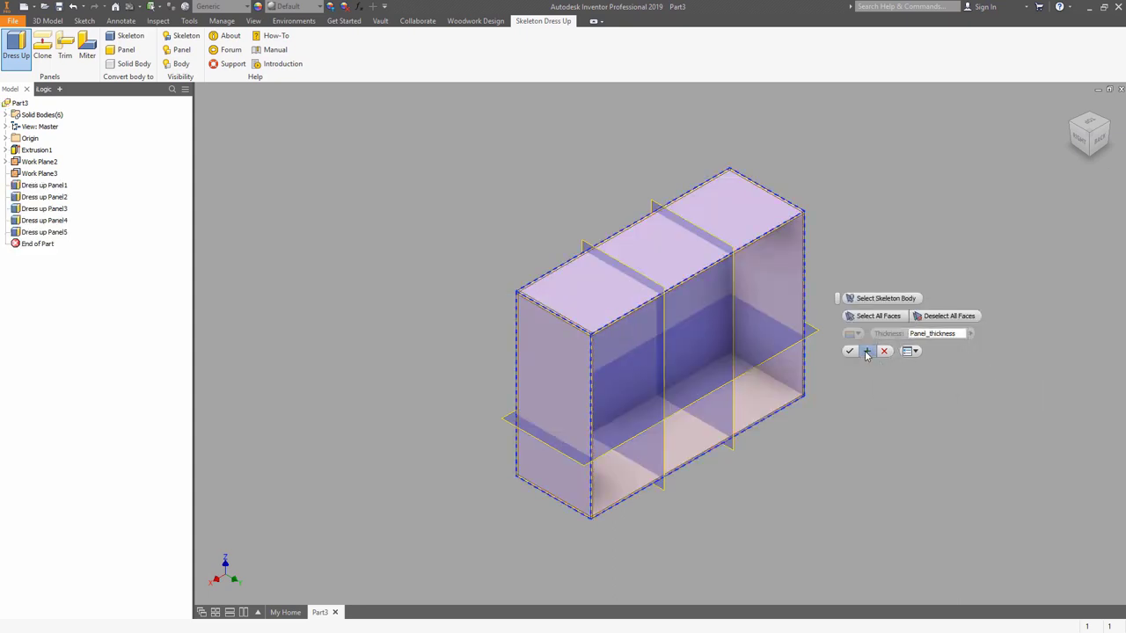
Make the back face a Back_panel_thickness panel.
{"action": "left_click", "coordinate": [694, 285]}
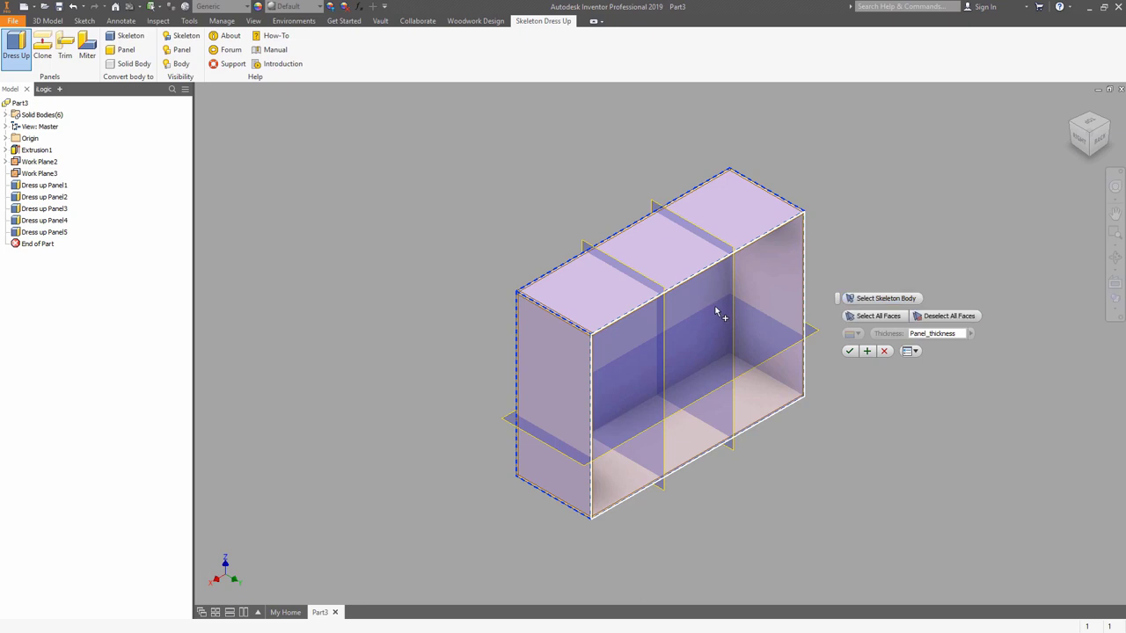
{"action": "left_click", "coordinate": [760, 315]}
{"action": "left_click", "coordinate": [971, 334]}
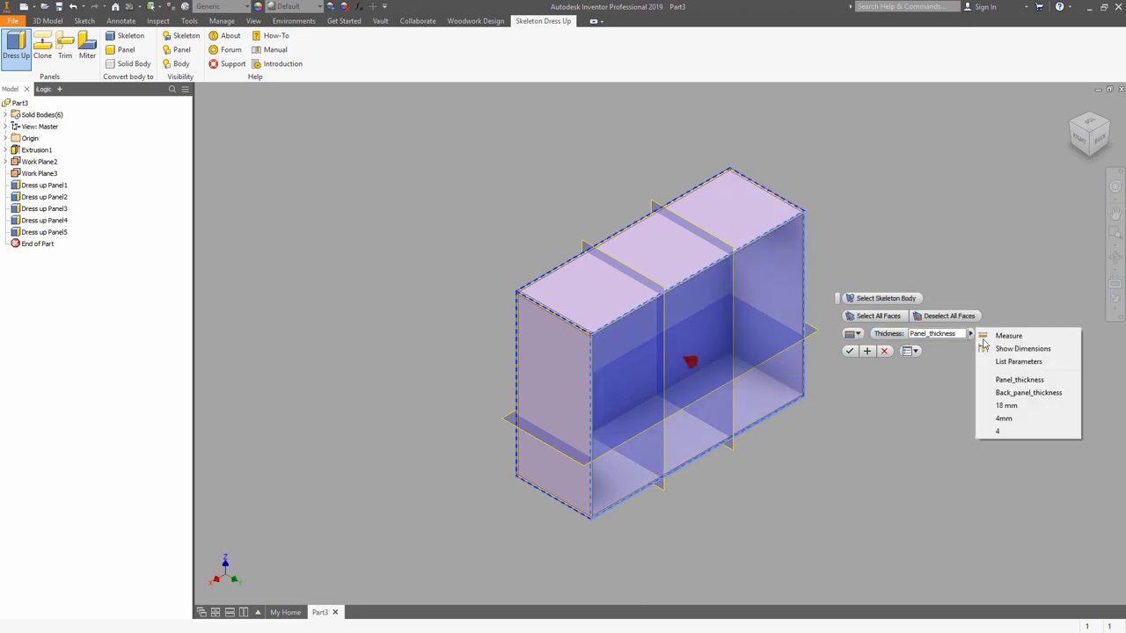
{"action": "left_click", "coordinate": [1003, 359]}
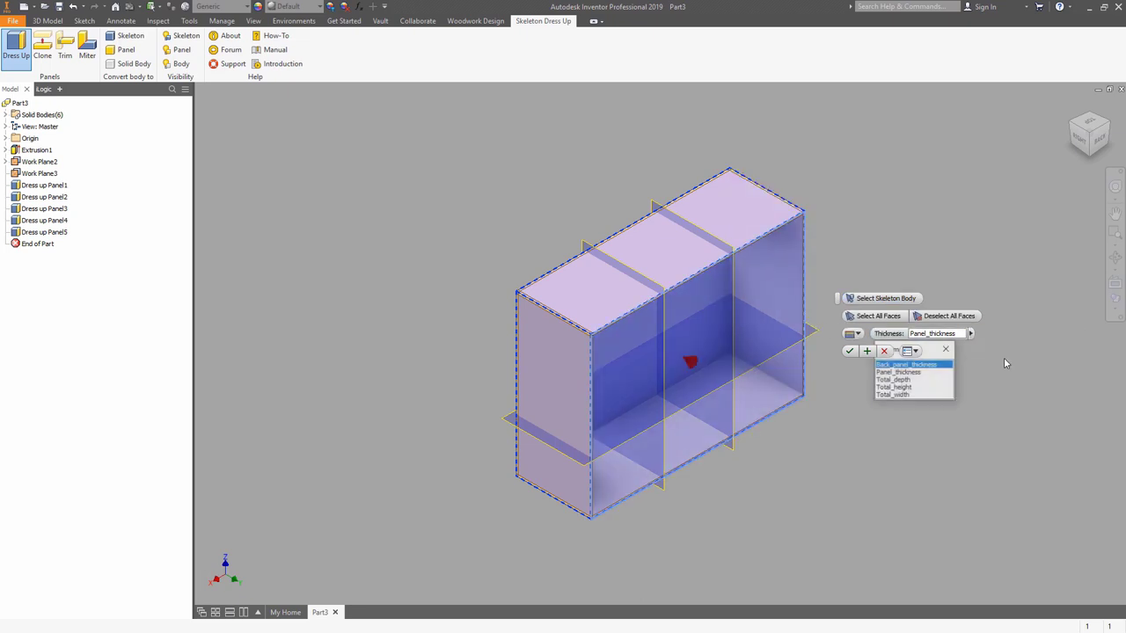
{"action": "left_click", "coordinate": [924, 365]}
{"action": "left_click", "coordinate": [868, 351]}
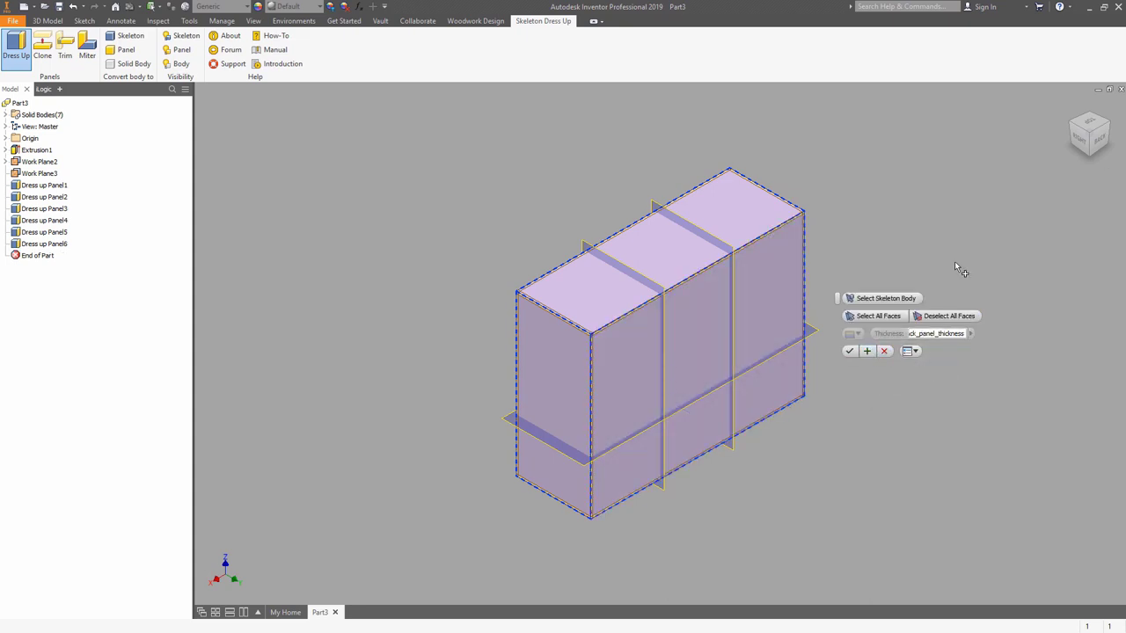
Add a Panel_thickness panel on the left dividing work plane.
{"action": "left_click", "coordinate": [1070, 128]}
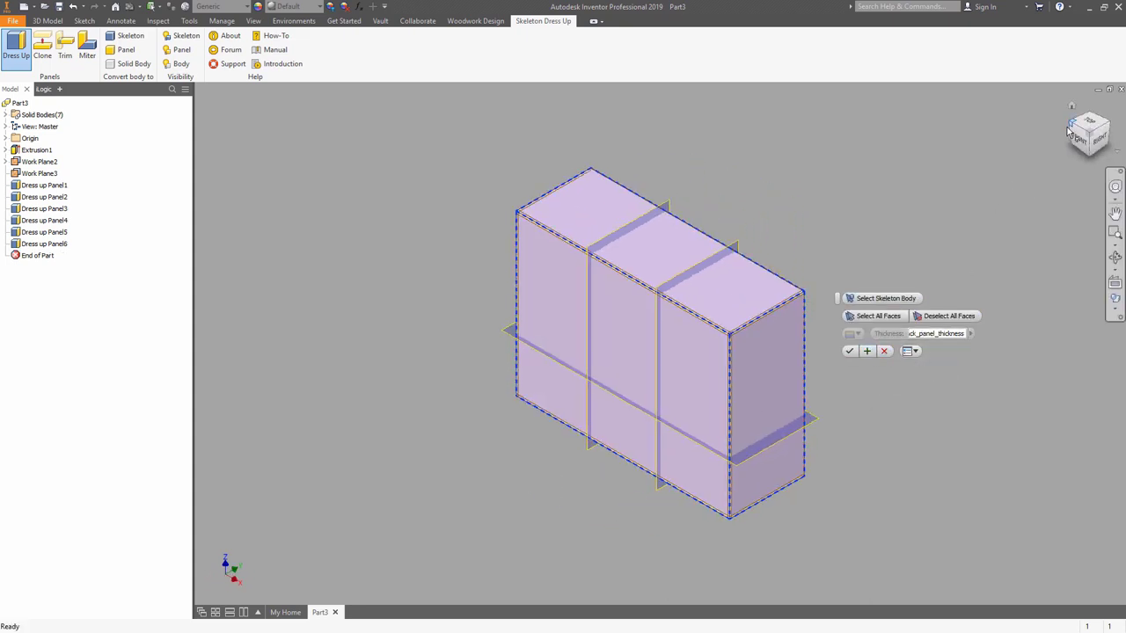
{"action": "left_click", "coordinate": [906, 299]}
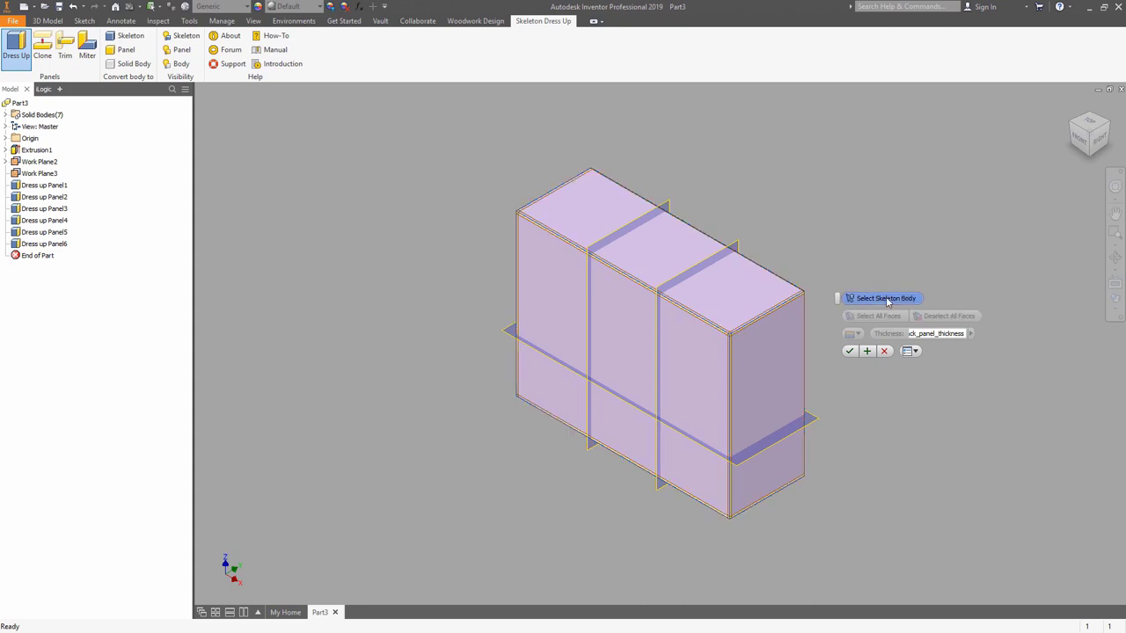
{"action": "left_click", "coordinate": [756, 304]}
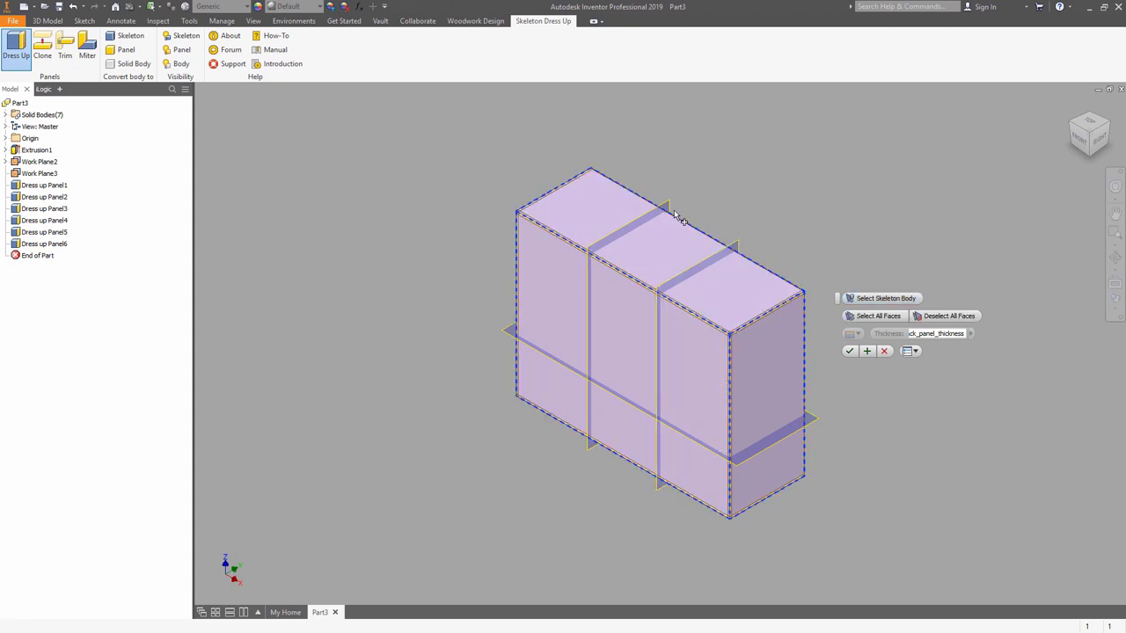
{"action": "left_click", "coordinate": [971, 333]}
{"action": "left_click", "coordinate": [998, 358]}
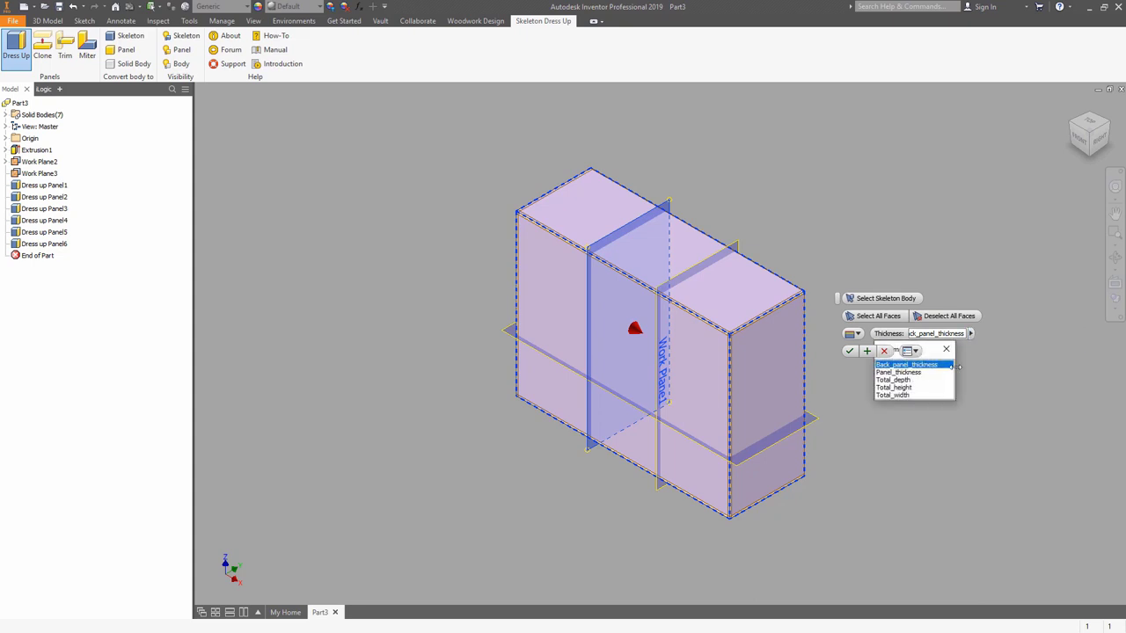
{"action": "left_click", "coordinate": [912, 365]}
{"action": "left_click", "coordinate": [867, 351]}
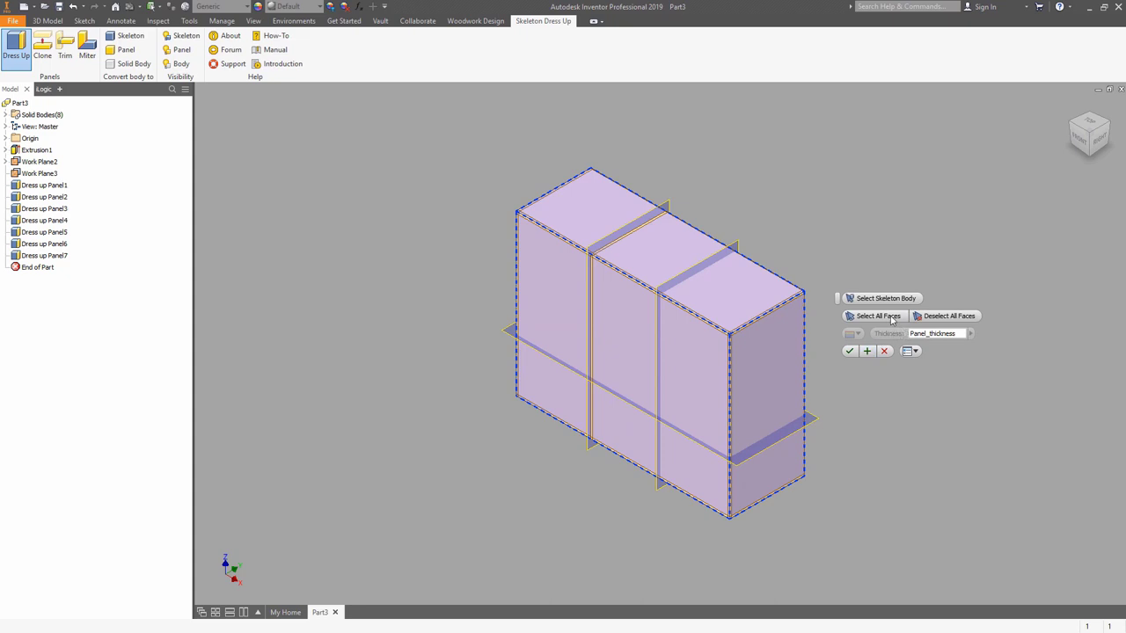
Add panels on the right divider plane, thickened both ways, and the horizontal shelf plane.
{"action": "left_click", "coordinate": [746, 271]}
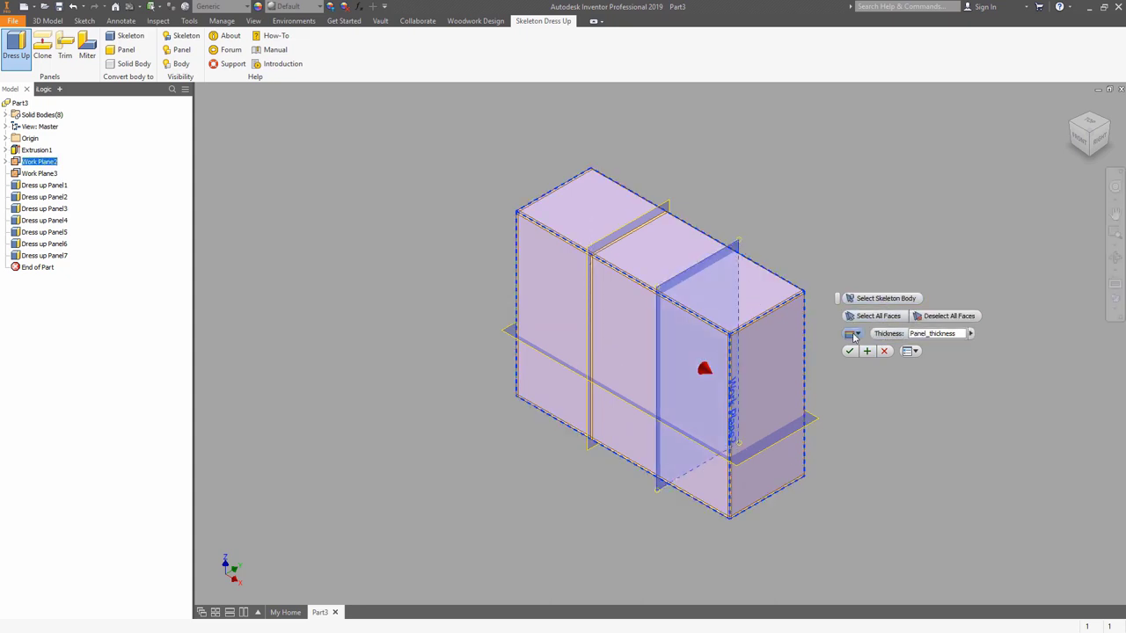
{"action": "left_click", "coordinate": [854, 335]}
{"action": "left_click", "coordinate": [868, 371]}
{"action": "left_click", "coordinate": [867, 352]}
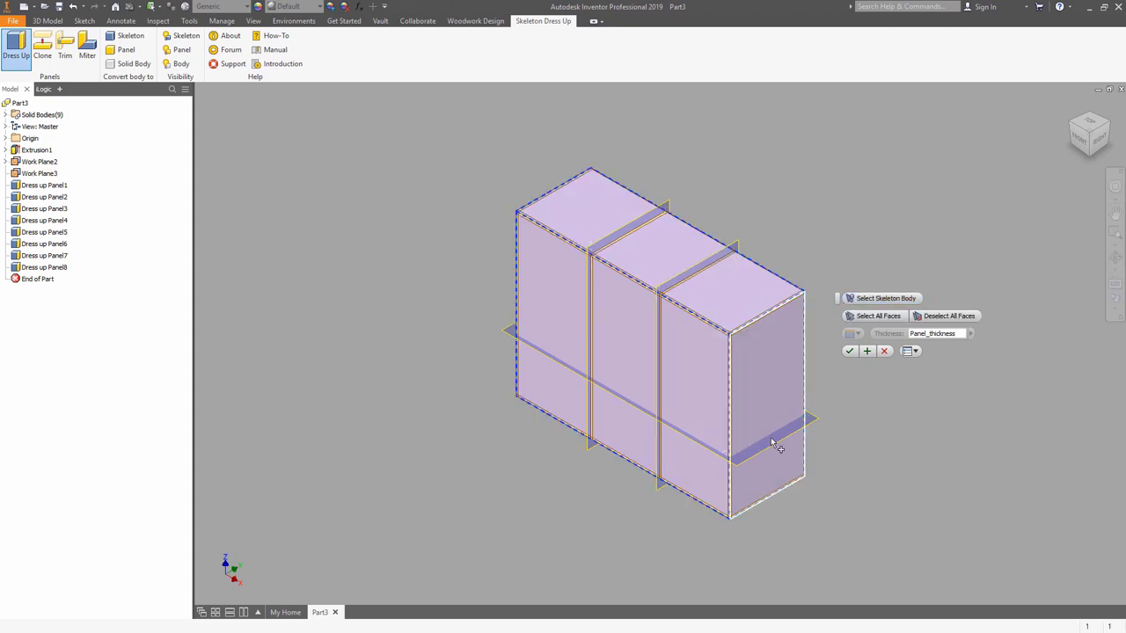
{"action": "left_click", "coordinate": [820, 422]}
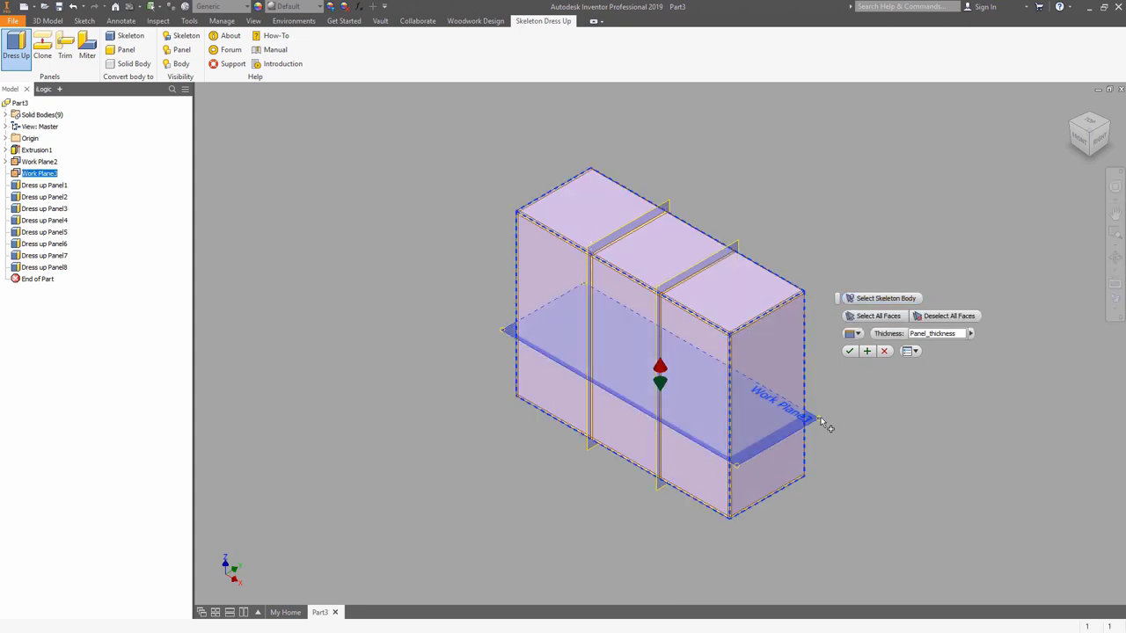
{"action": "left_click", "coordinate": [867, 351]}
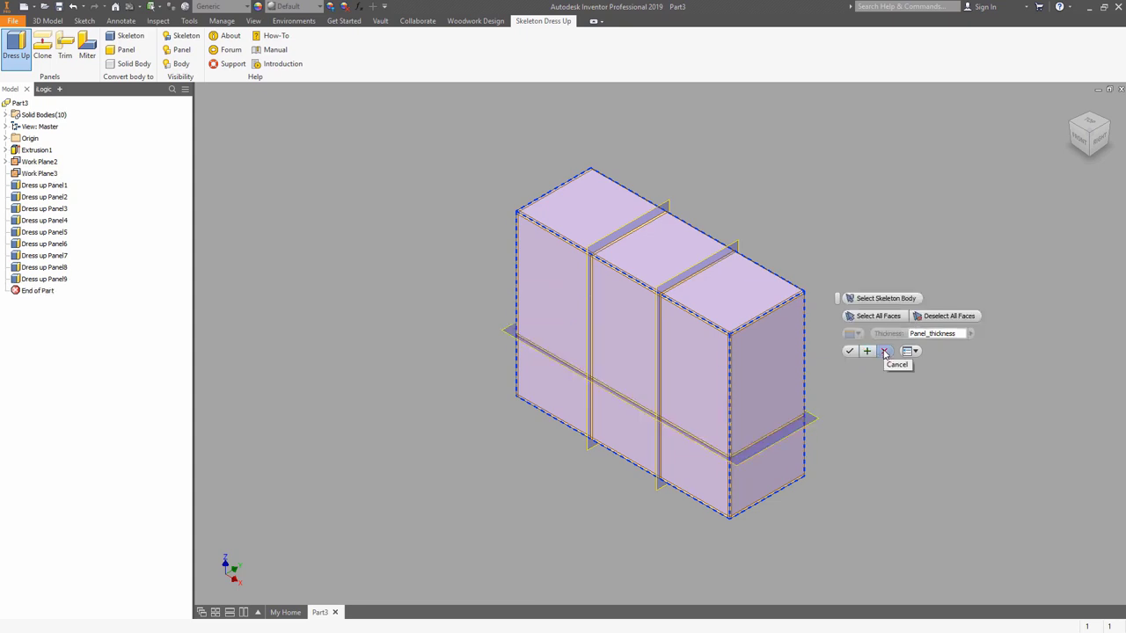
{"action": "left_click", "coordinate": [884, 351]}
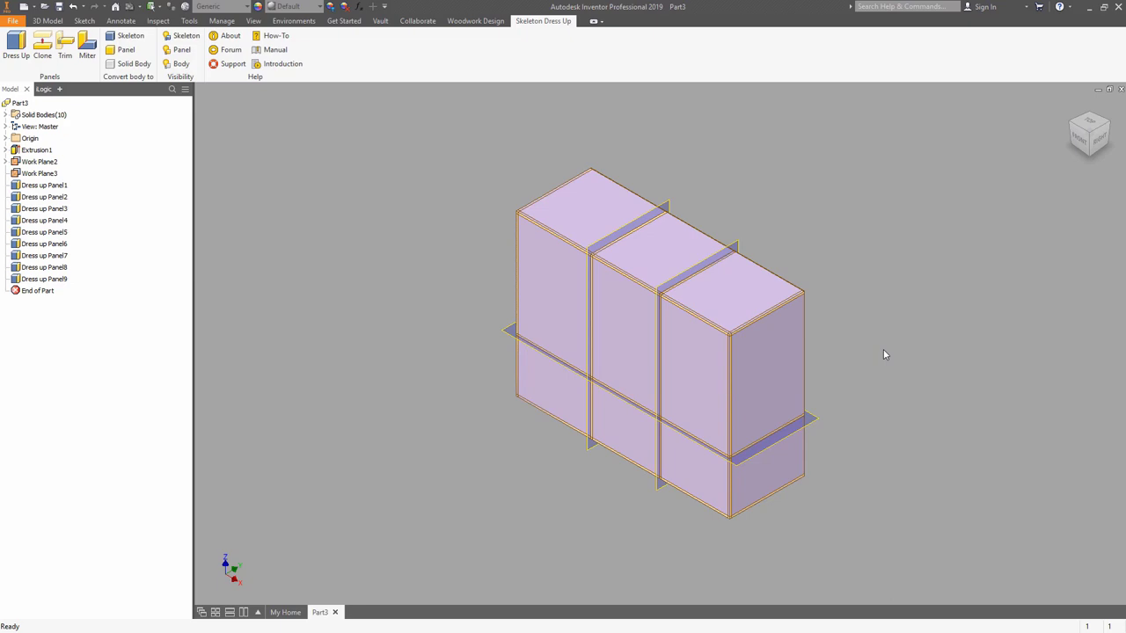
Save the part as Closet with coat rack.ipt in a new Closet with coat rack folder.
{"action": "key", "text": "ctrl+s"}
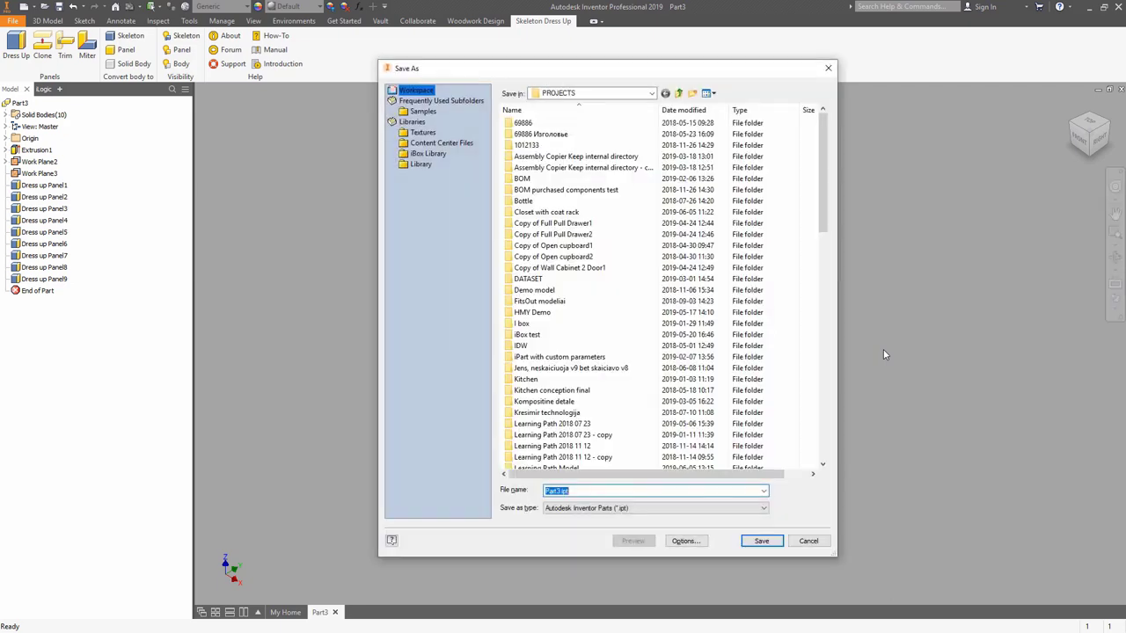
{"action": "scroll", "coordinate": [576, 355], "scroll_direction": "down", "scroll_amount": 3}
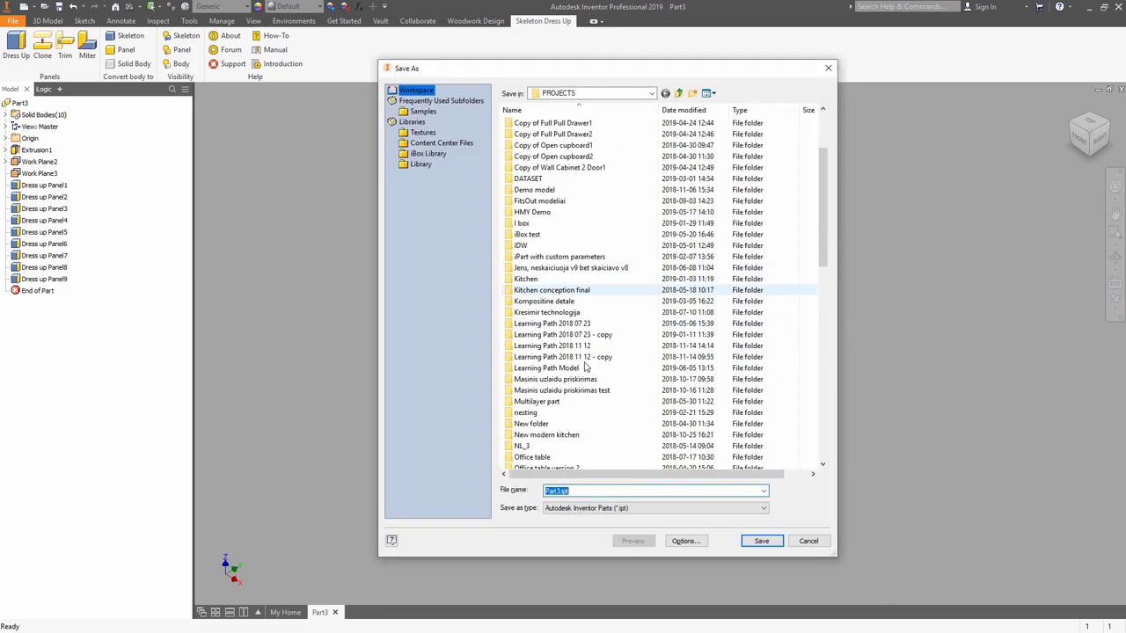
{"action": "double_click", "coordinate": [570, 367]}
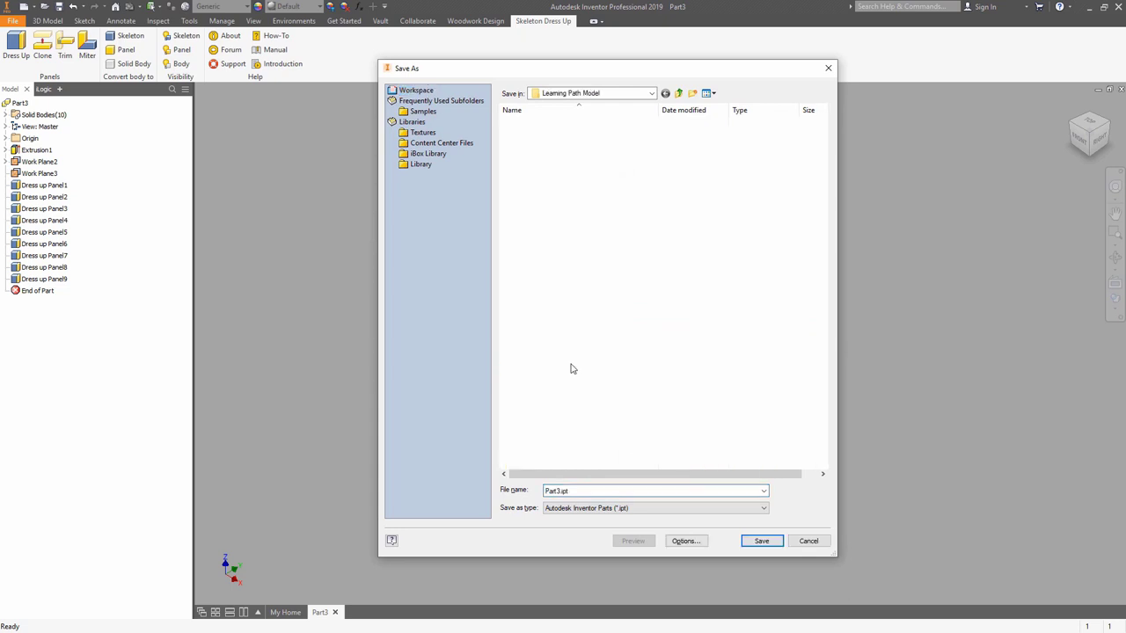
{"action": "left_click", "coordinate": [692, 92]}
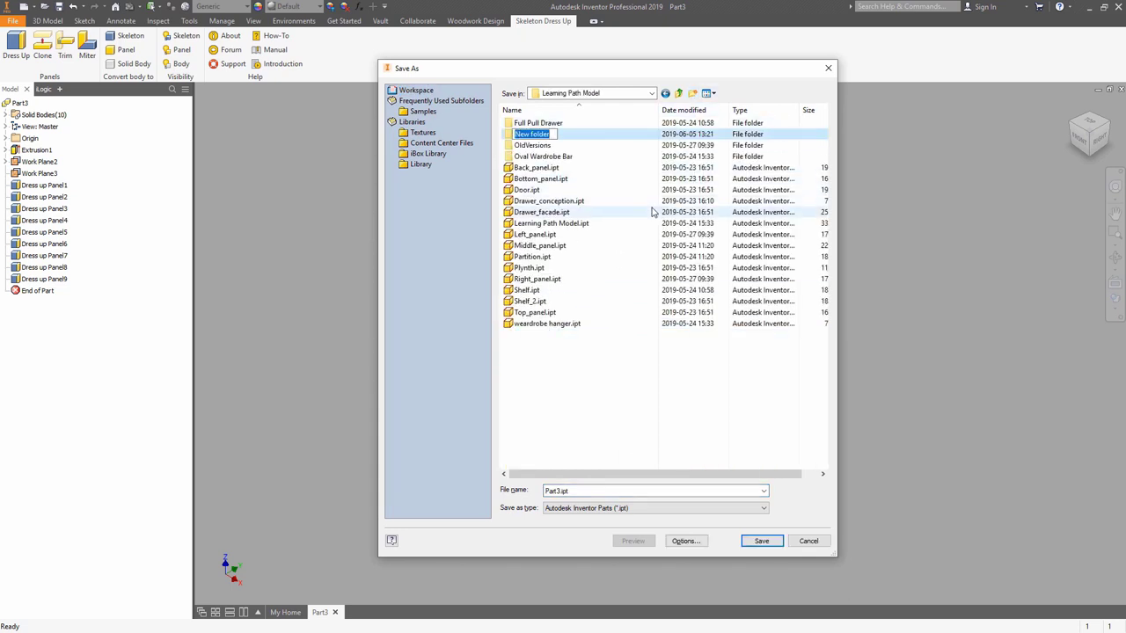
{"action": "type", "text": "Closet with coat rack"}
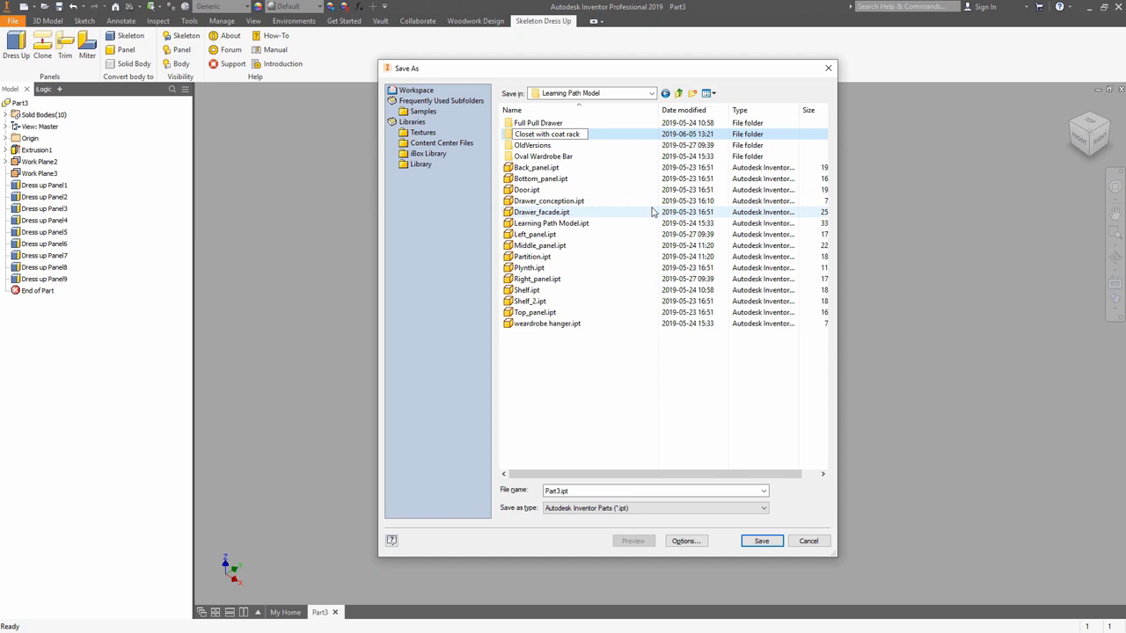
{"action": "key", "text": "Return"}
{"action": "left_click", "coordinate": [577, 490]}
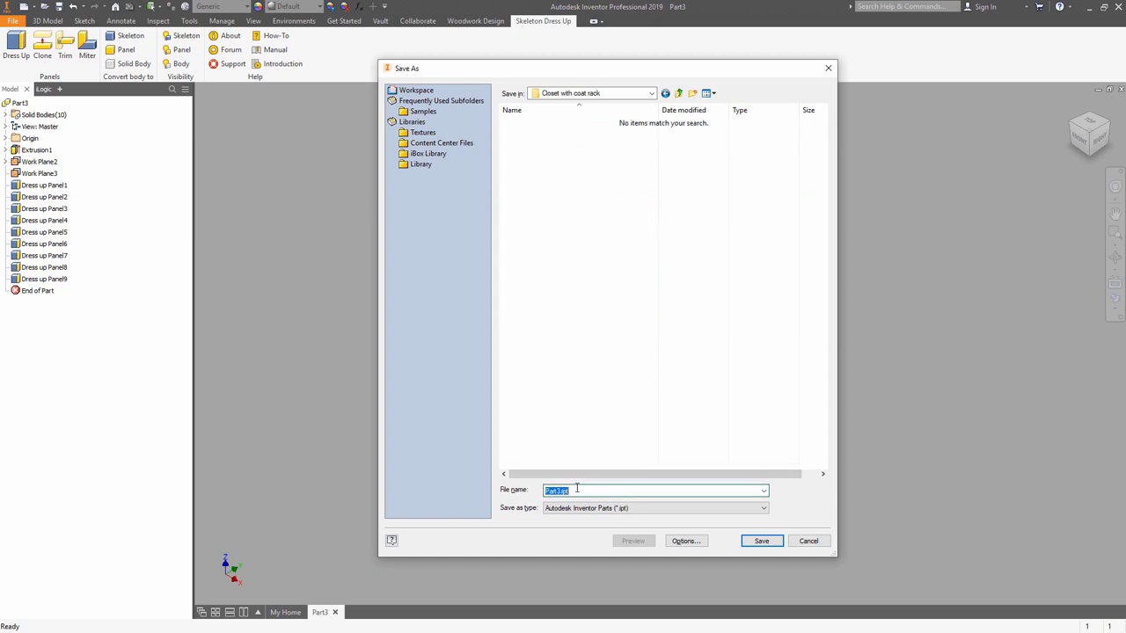
{"action": "type", "text": "Closet with coat rack"}
{"action": "key", "text": "Return"}
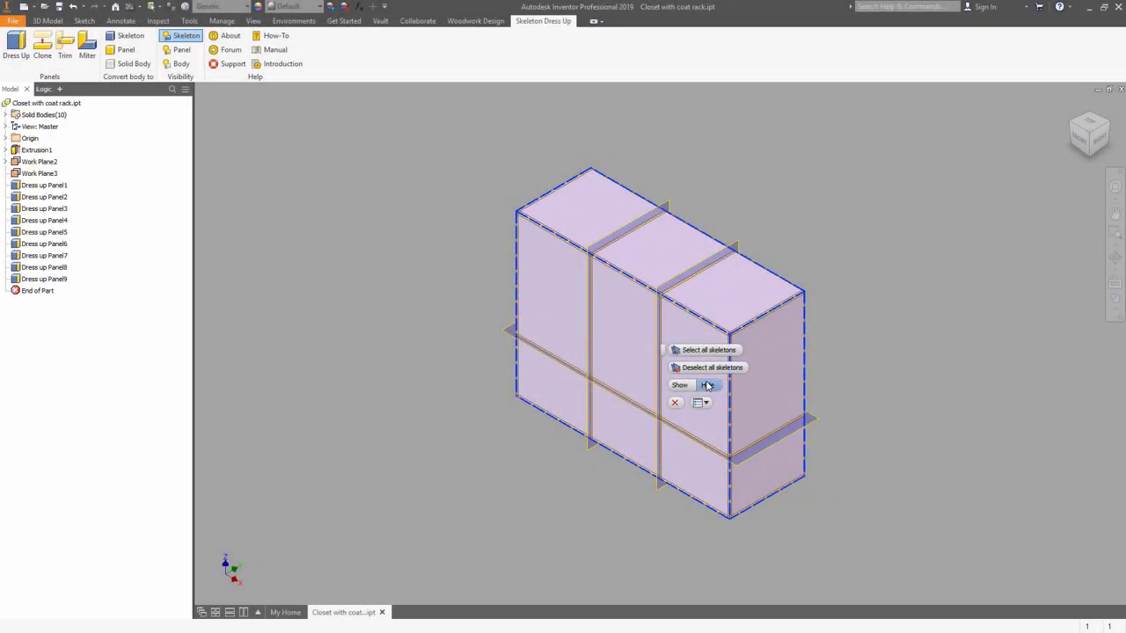
Hide the skeleton and move the bottom shelf with a Solids-mode Direct Edit.
{"action": "left_click", "coordinate": [707, 386]}
{"action": "left_click", "coordinate": [676, 403]}
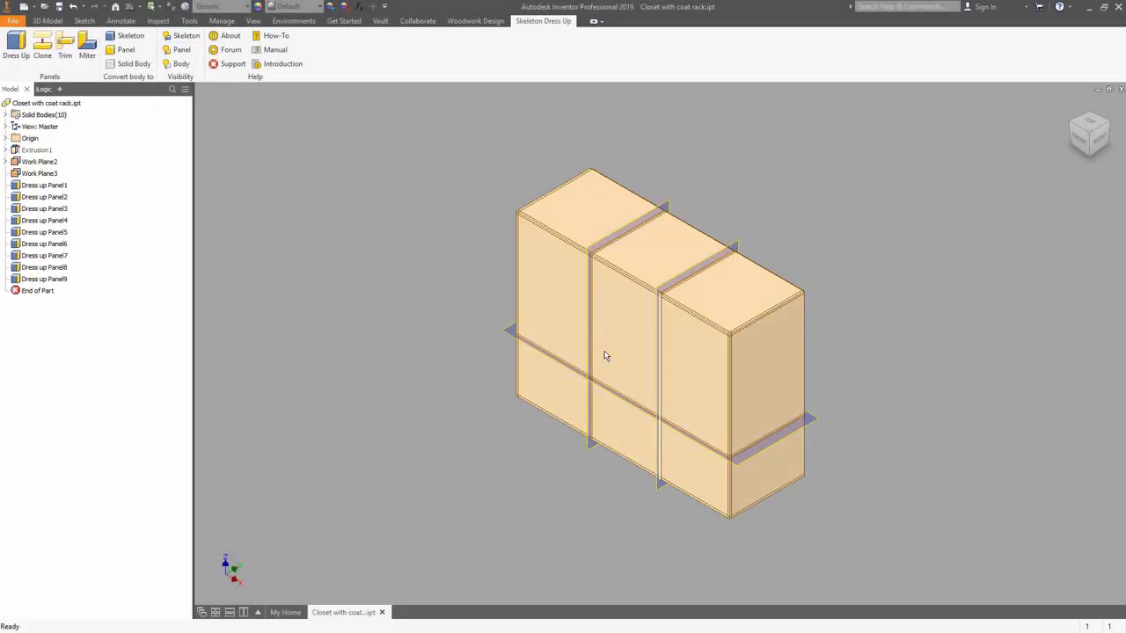
{"action": "left_click", "coordinate": [47, 21]}
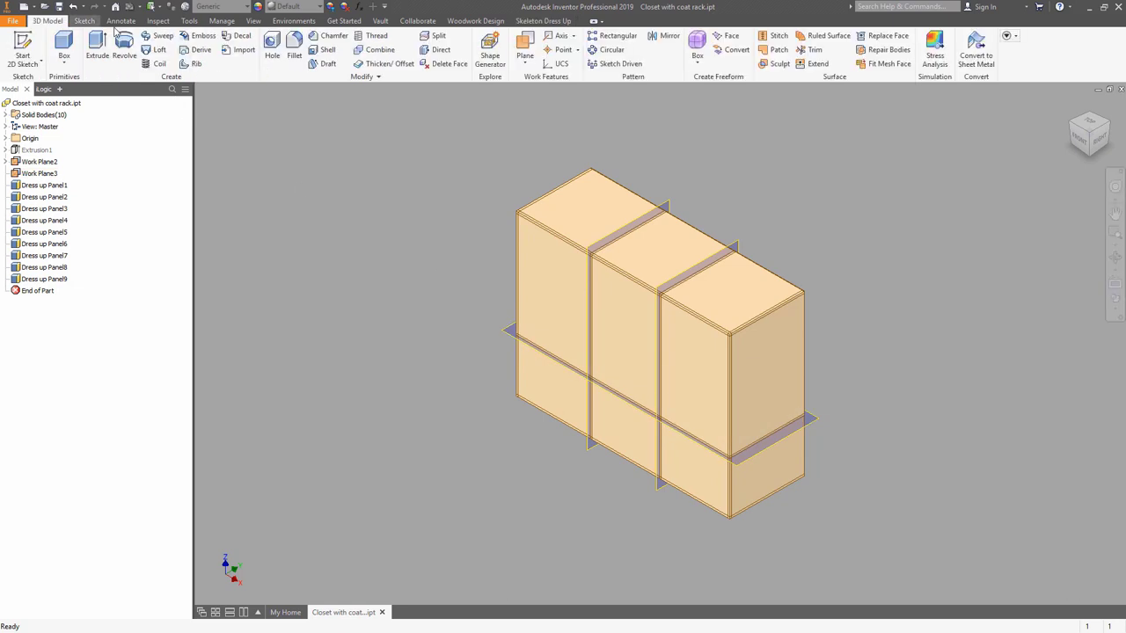
{"action": "left_click", "coordinate": [442, 51]}
{"action": "left_click", "coordinate": [705, 124]}
{"action": "left_click", "coordinate": [697, 153]}
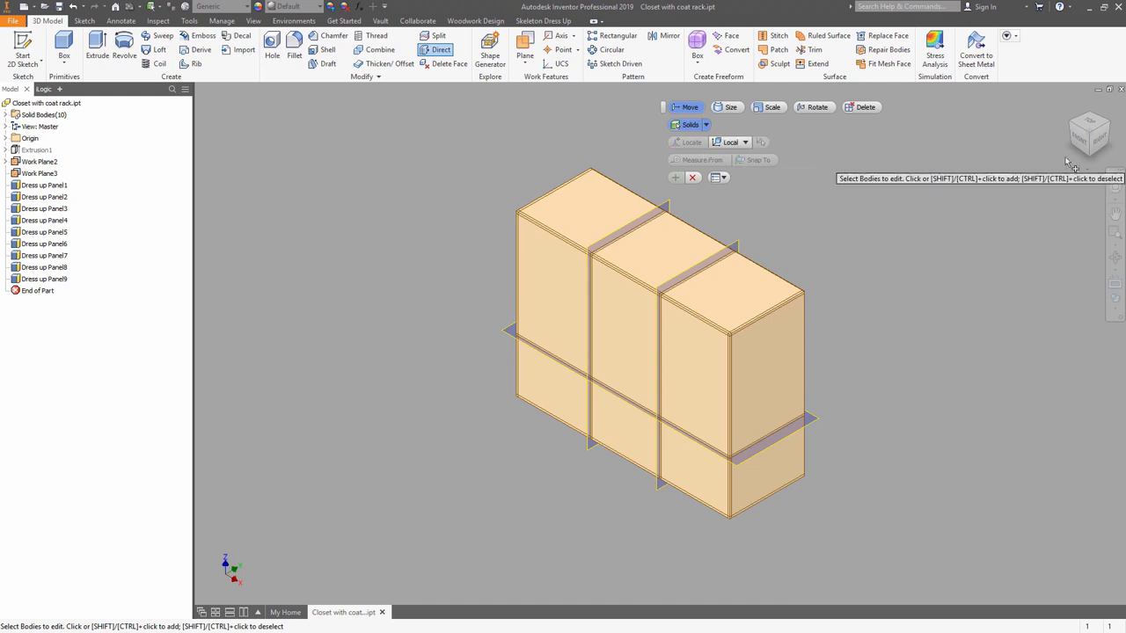
{"action": "left_click", "coordinate": [1094, 155]}
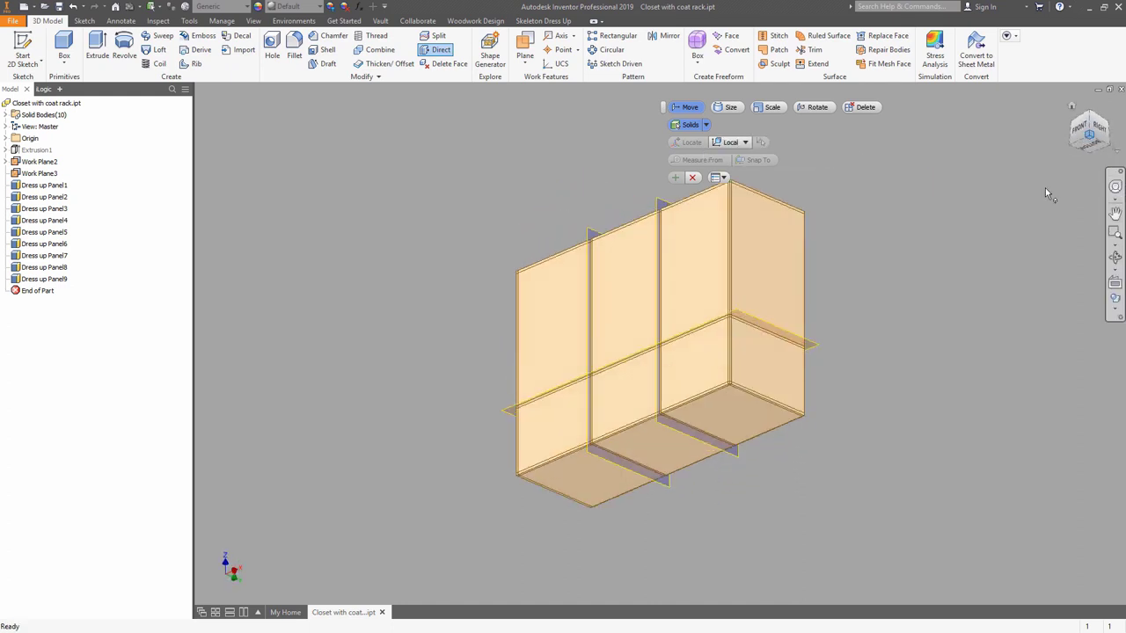
{"action": "left_click", "coordinate": [743, 401]}
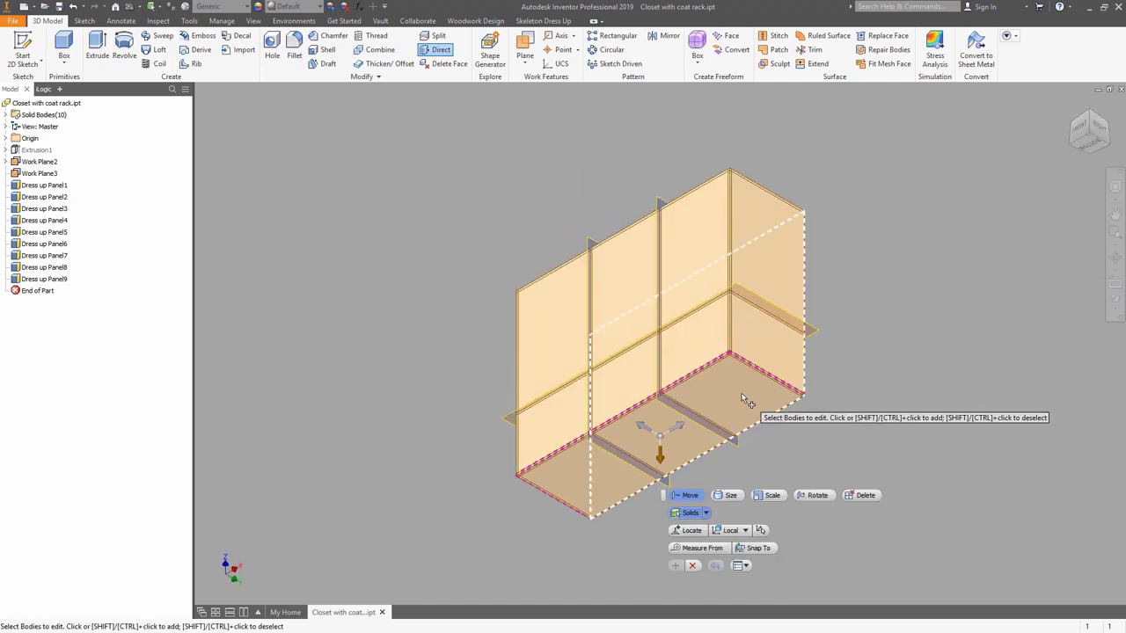
{"action": "left_click", "coordinate": [669, 454]}
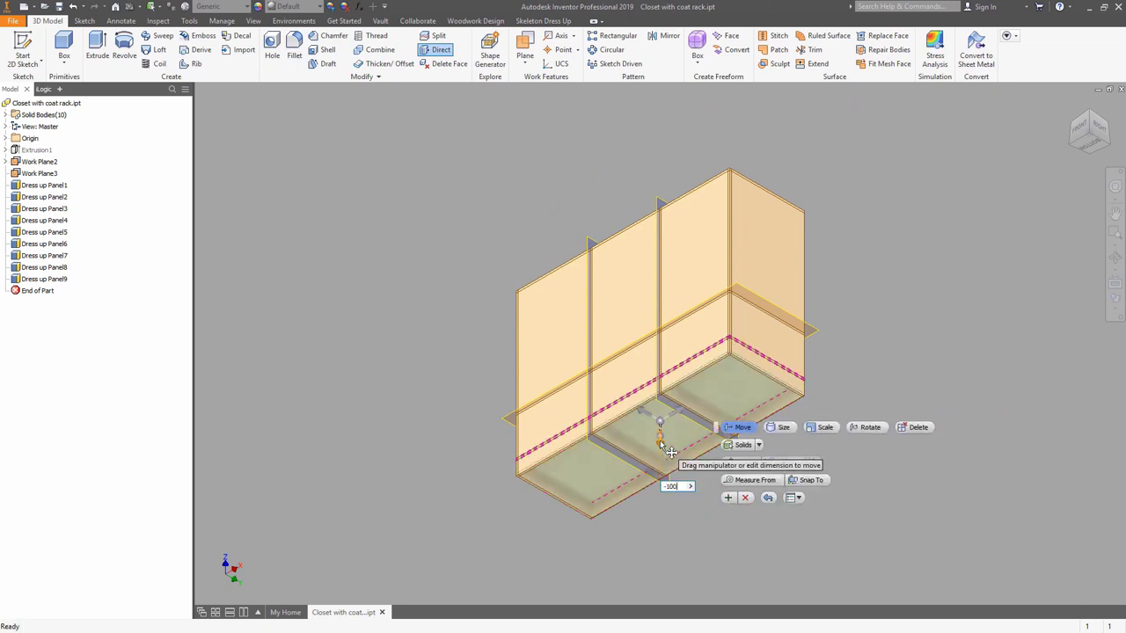
{"action": "key", "text": "Return"}
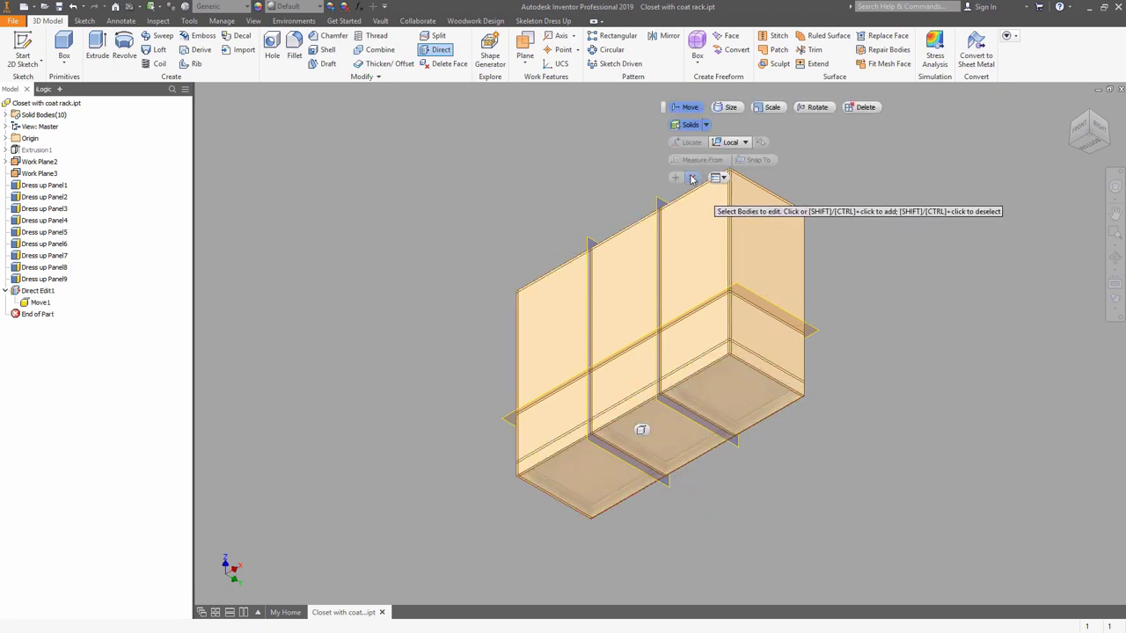
Move another cabinet panel by -108.5 mm and finish the direct edit.
{"action": "left_click", "coordinate": [1090, 114]}
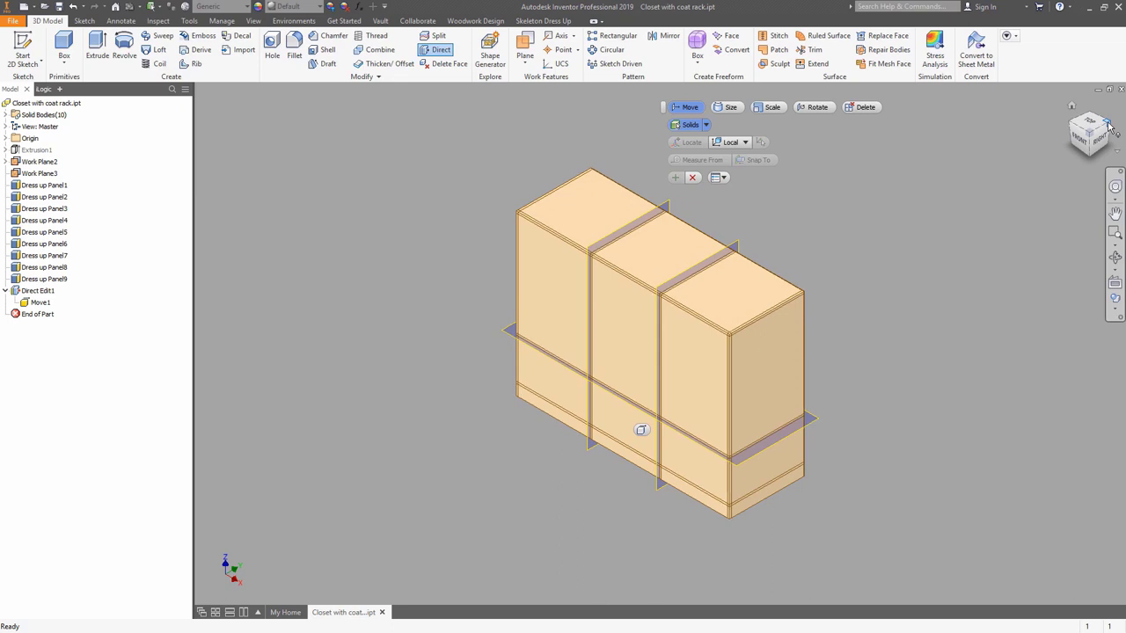
{"action": "left_click", "coordinate": [755, 283]}
{"action": "left_click_drag", "start_coordinate": [708, 375], "coordinate": [717, 380]}
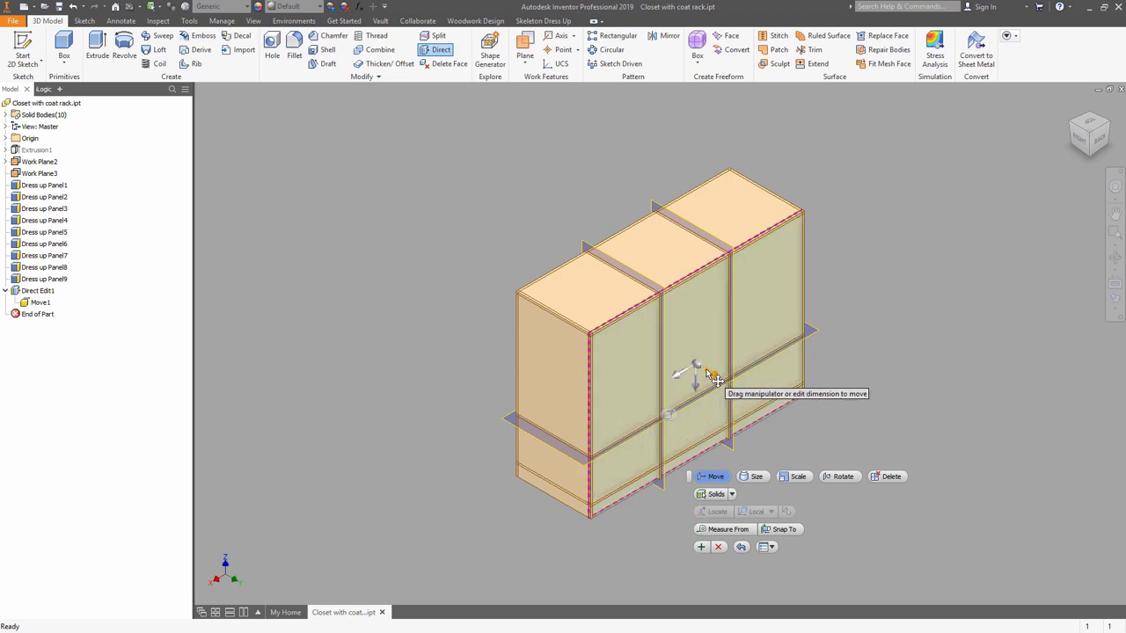
{"action": "key", "text": "Return"}
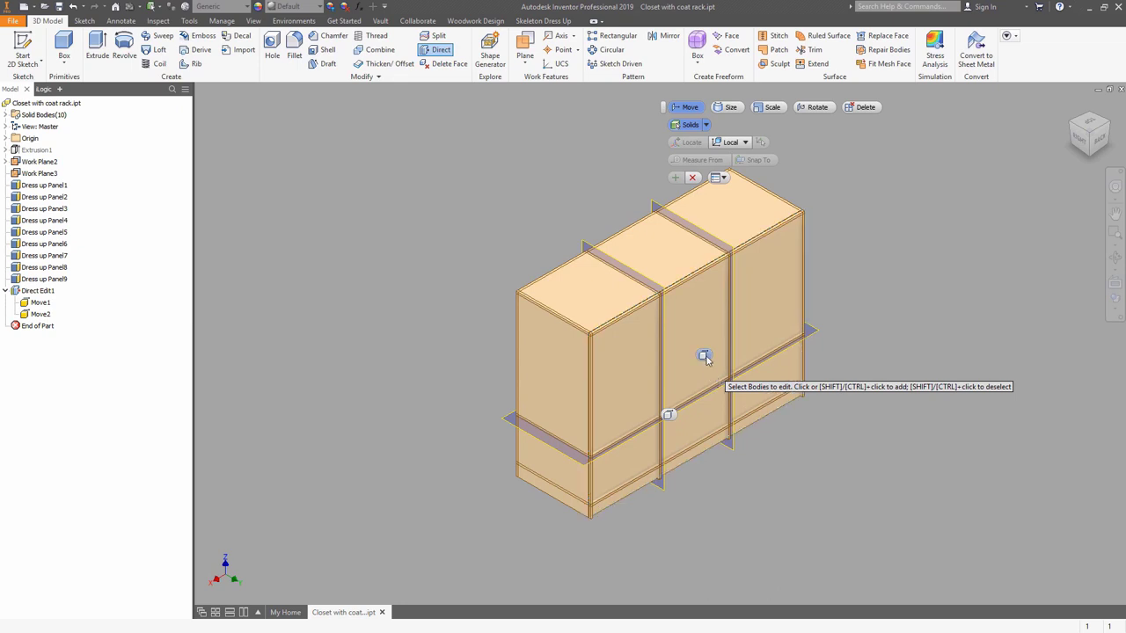
{"action": "left_click", "coordinate": [693, 178]}
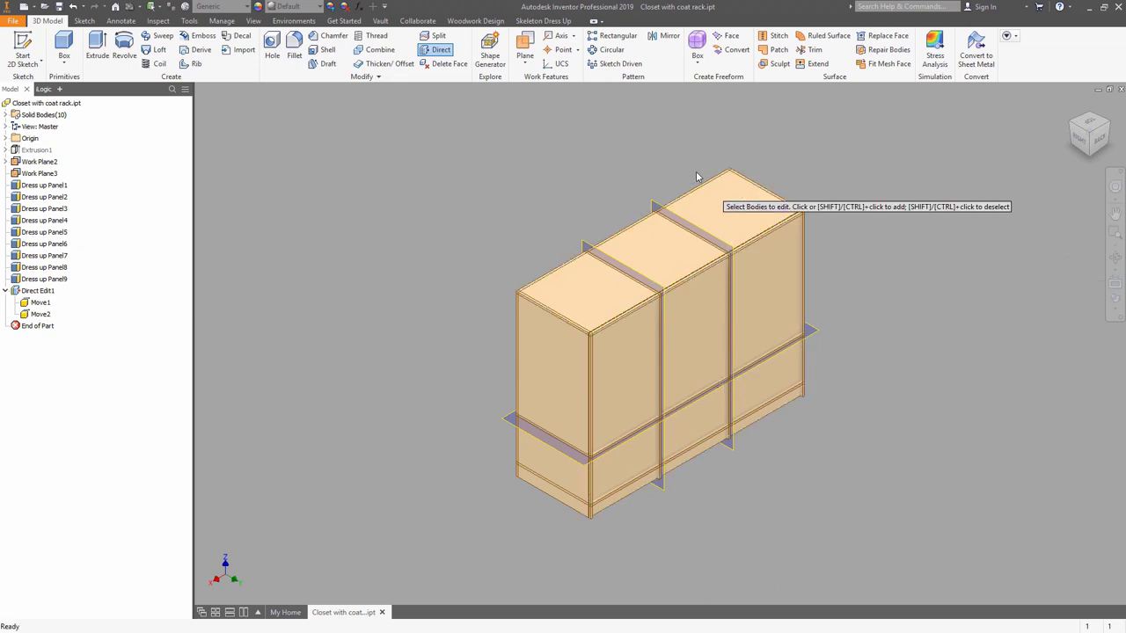
Trim the front panel against the bottom panel.
{"action": "left_click", "coordinate": [1072, 132]}
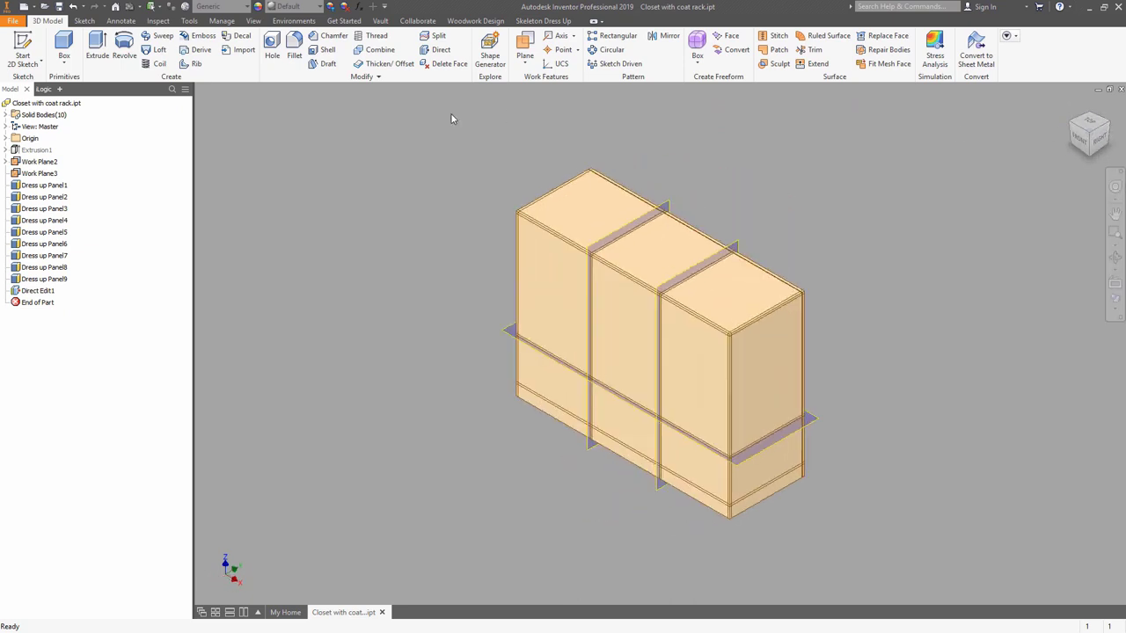
{"action": "left_click", "coordinate": [543, 20]}
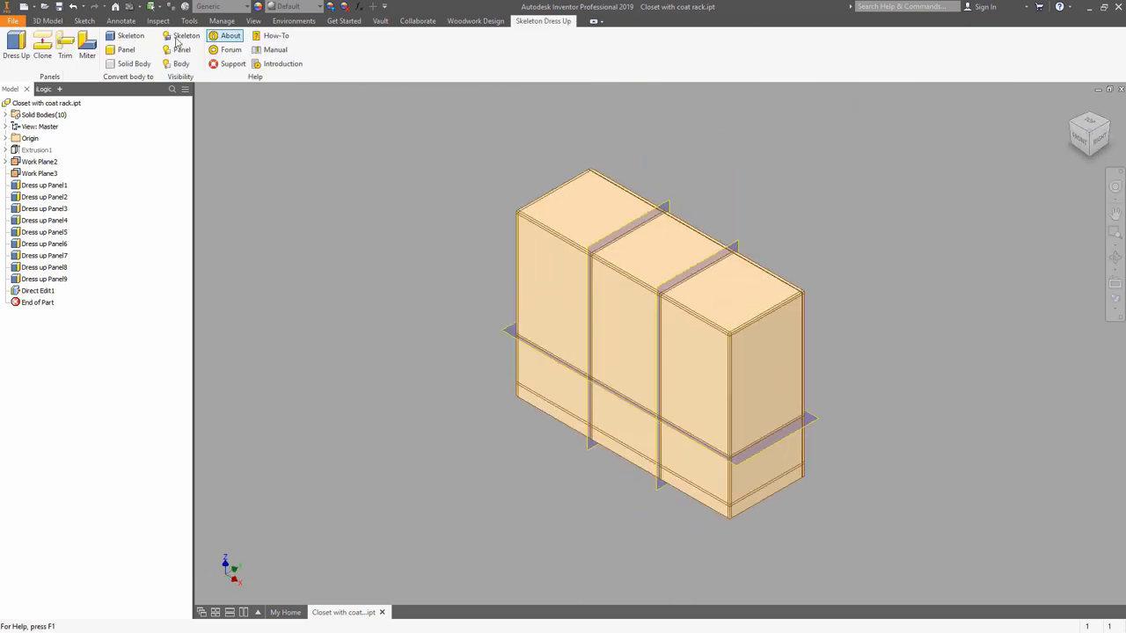
{"action": "left_click", "coordinate": [65, 46]}
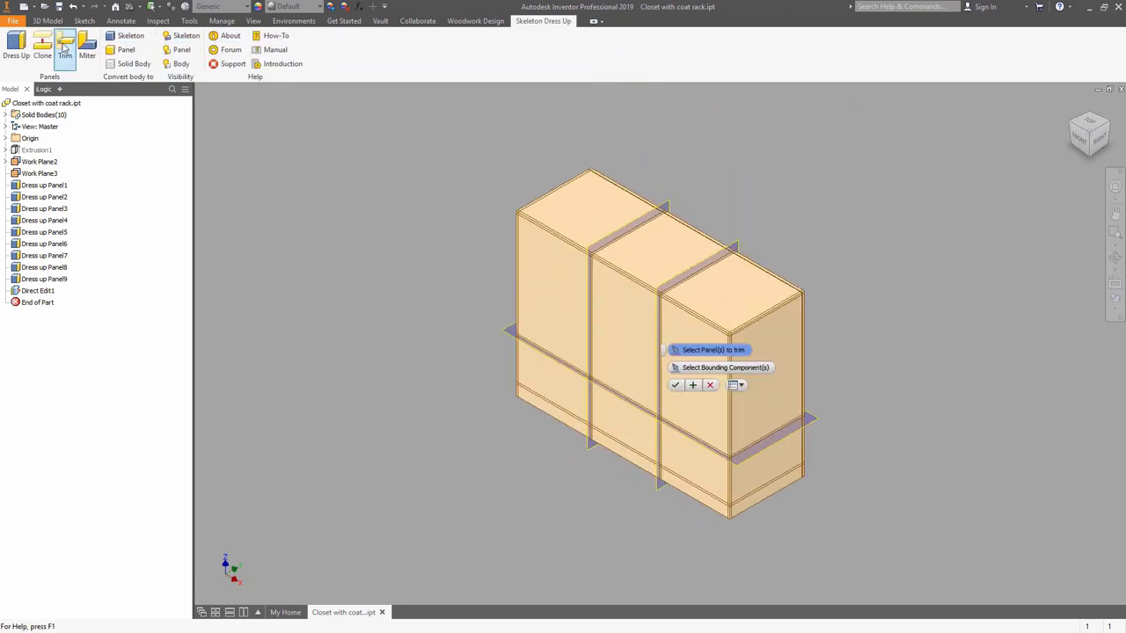
{"action": "left_click", "coordinate": [573, 427]}
{"action": "left_click", "coordinate": [675, 368]}
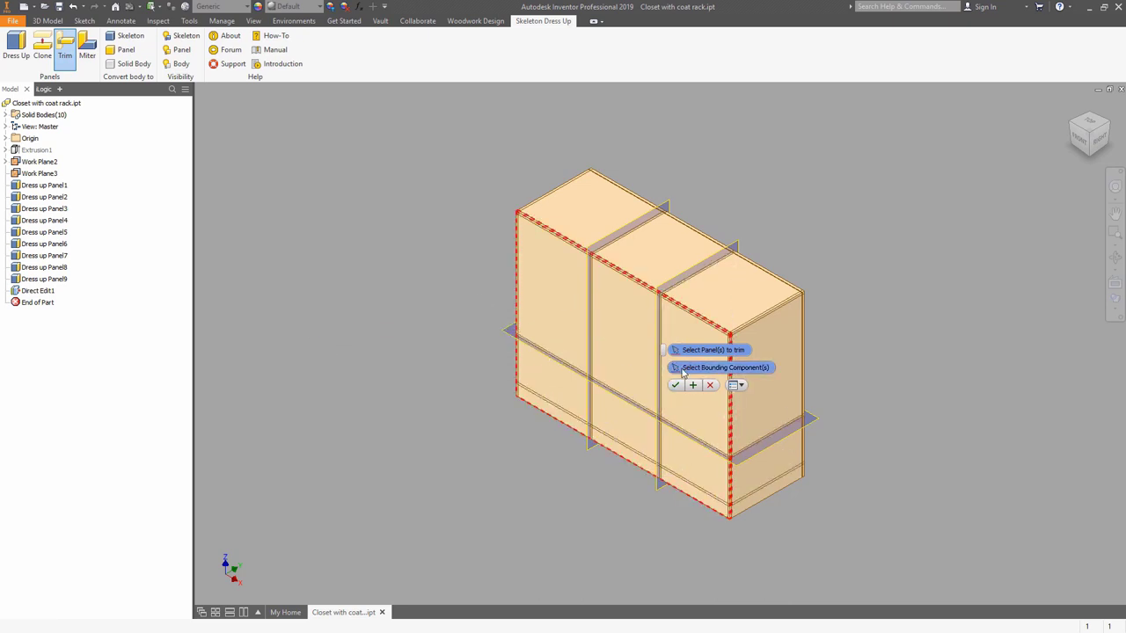
{"action": "left_click", "coordinate": [631, 455]}
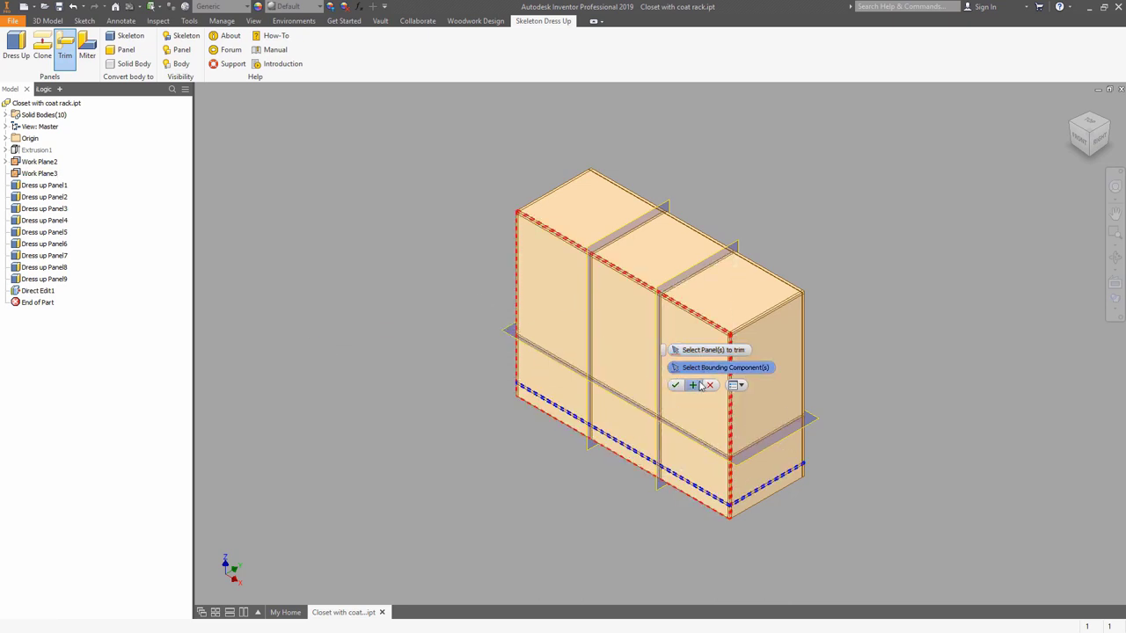
{"action": "left_click", "coordinate": [701, 386]}
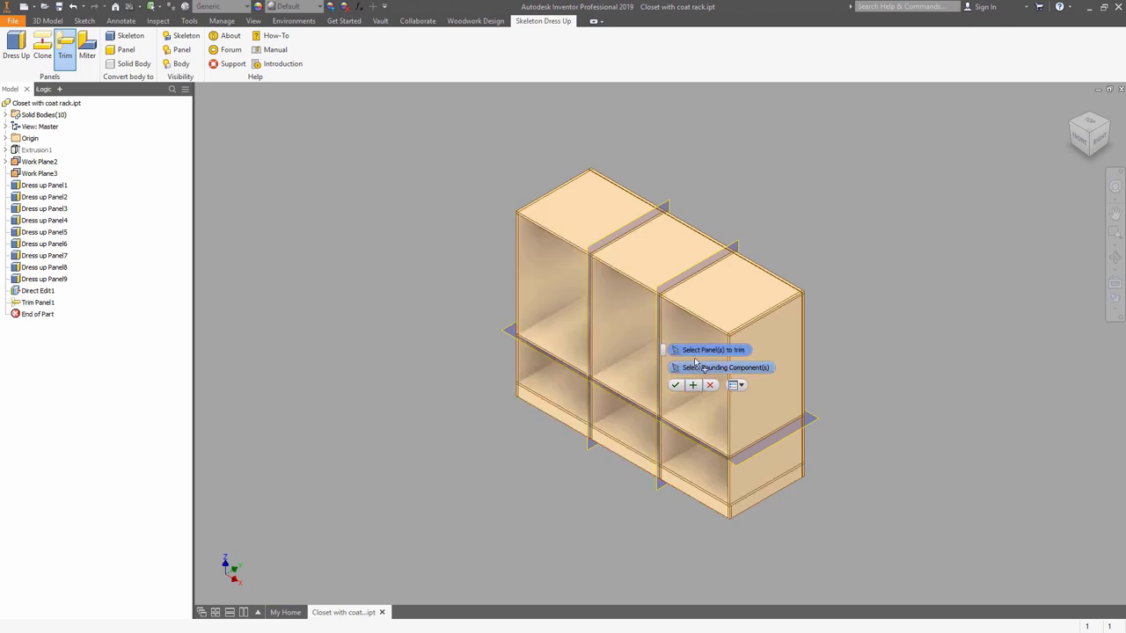
Trim the middle shelf at the left divider.
{"action": "left_click", "coordinate": [623, 380]}
{"action": "left_click", "coordinate": [598, 356]}
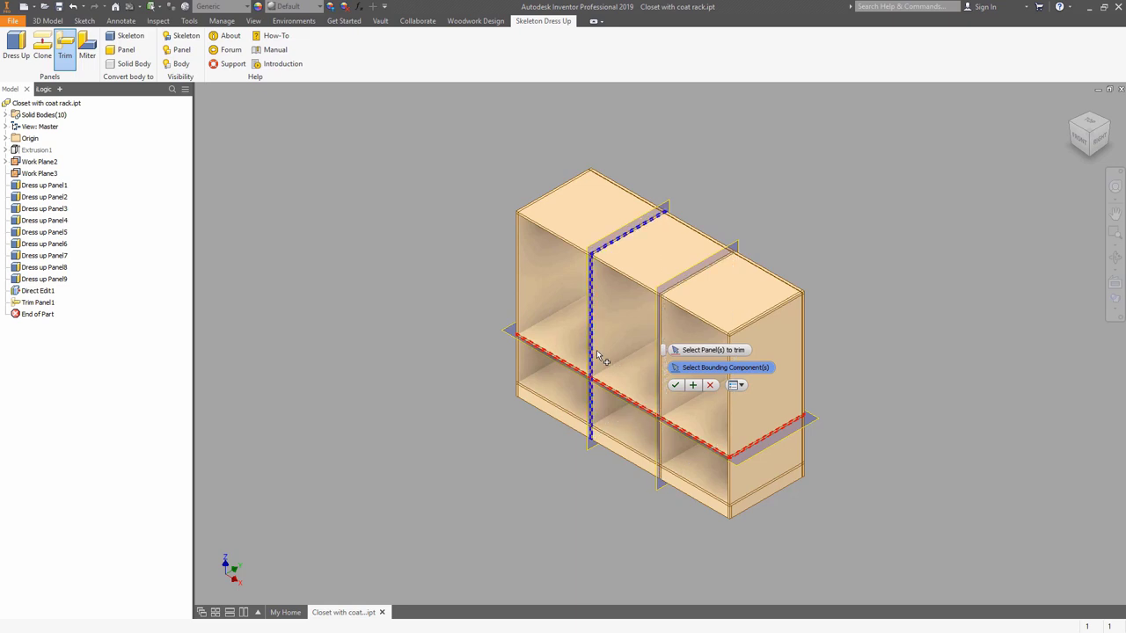
{"action": "left_click", "coordinate": [694, 387]}
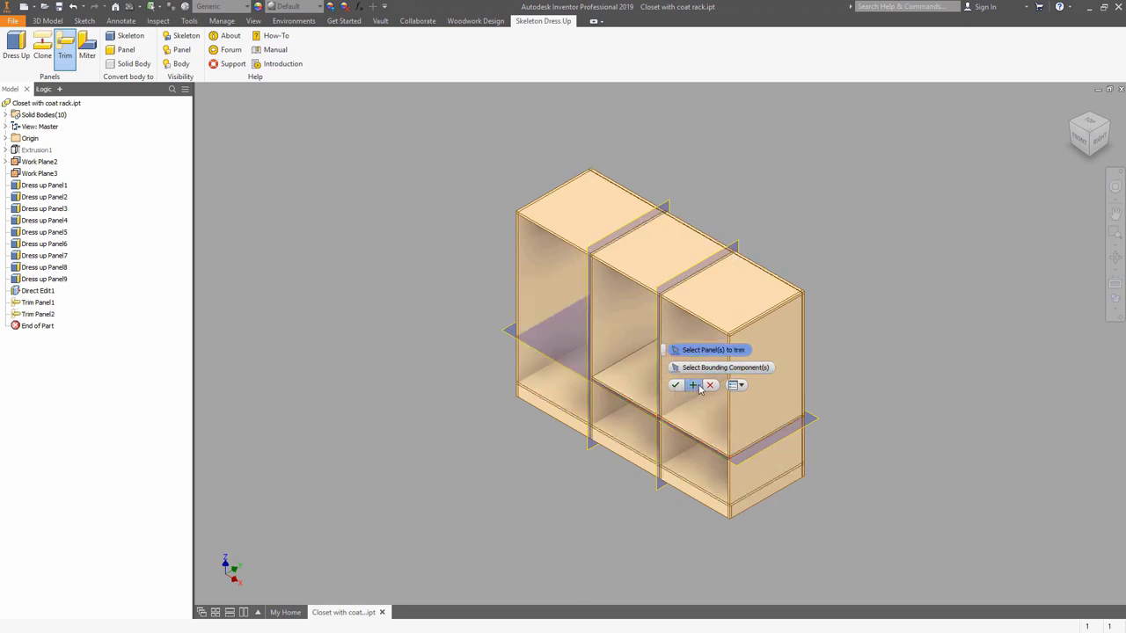
Trim the right divider at the middle shelf and start trimming the top panel.
{"action": "left_click", "coordinate": [676, 444]}
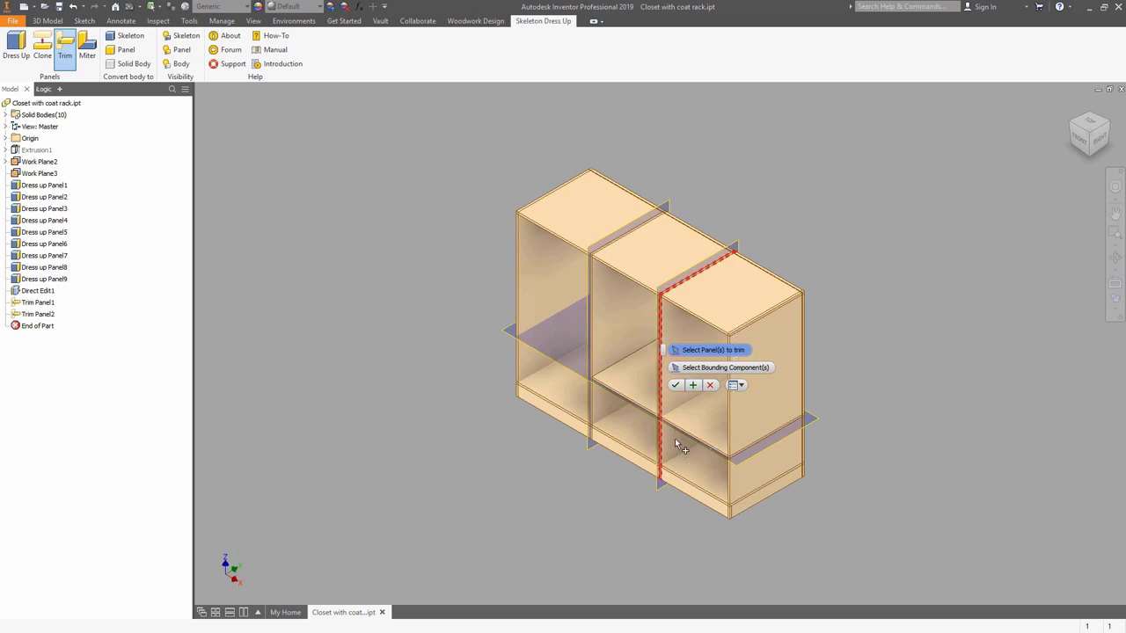
{"action": "left_click", "coordinate": [708, 370]}
{"action": "left_click", "coordinate": [691, 427]}
{"action": "left_click", "coordinate": [694, 386]}
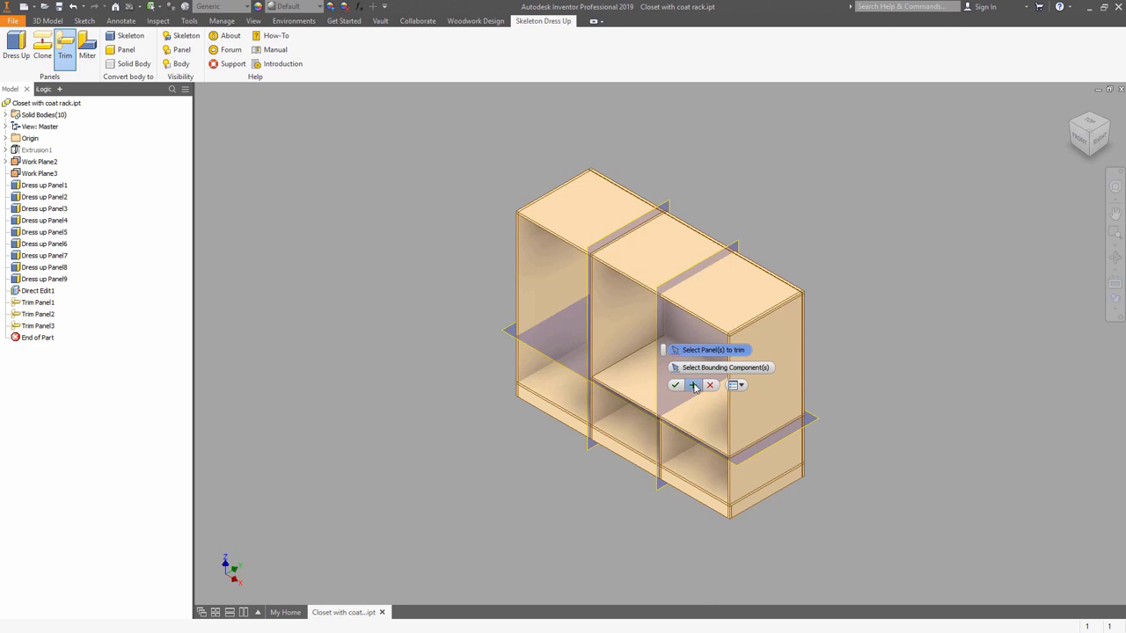
{"action": "left_click", "coordinate": [632, 268]}
Trim the top and bottom panels between the left and right side panels.
{"action": "left_click", "coordinate": [567, 394]}
{"action": "left_click", "coordinate": [677, 367]}
{"action": "left_click", "coordinate": [533, 303]}
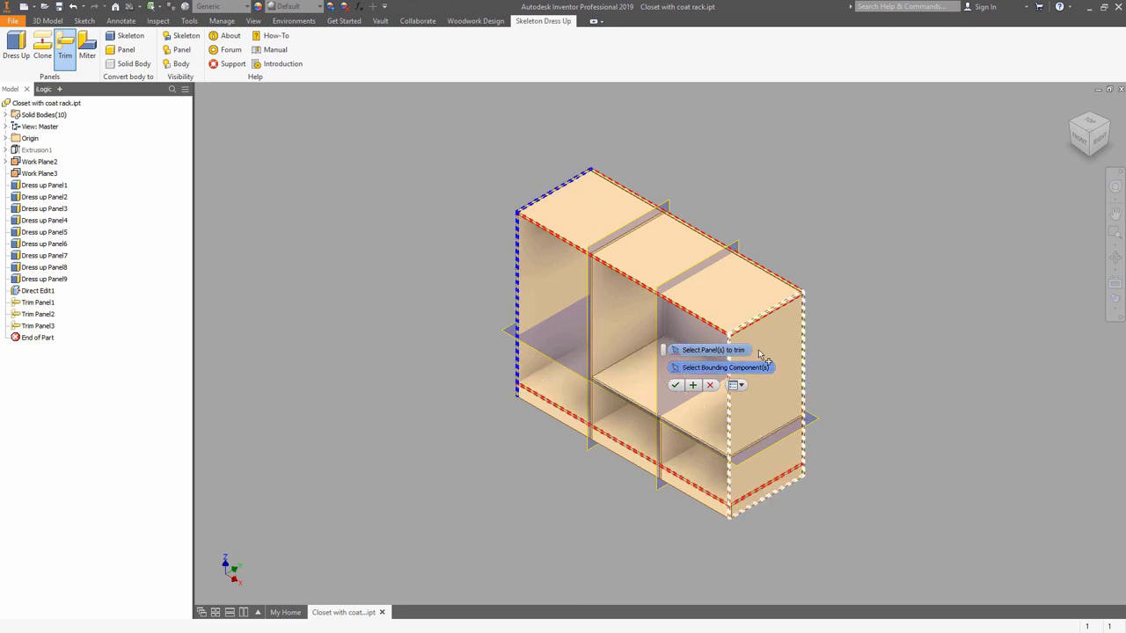
{"action": "left_click", "coordinate": [772, 353]}
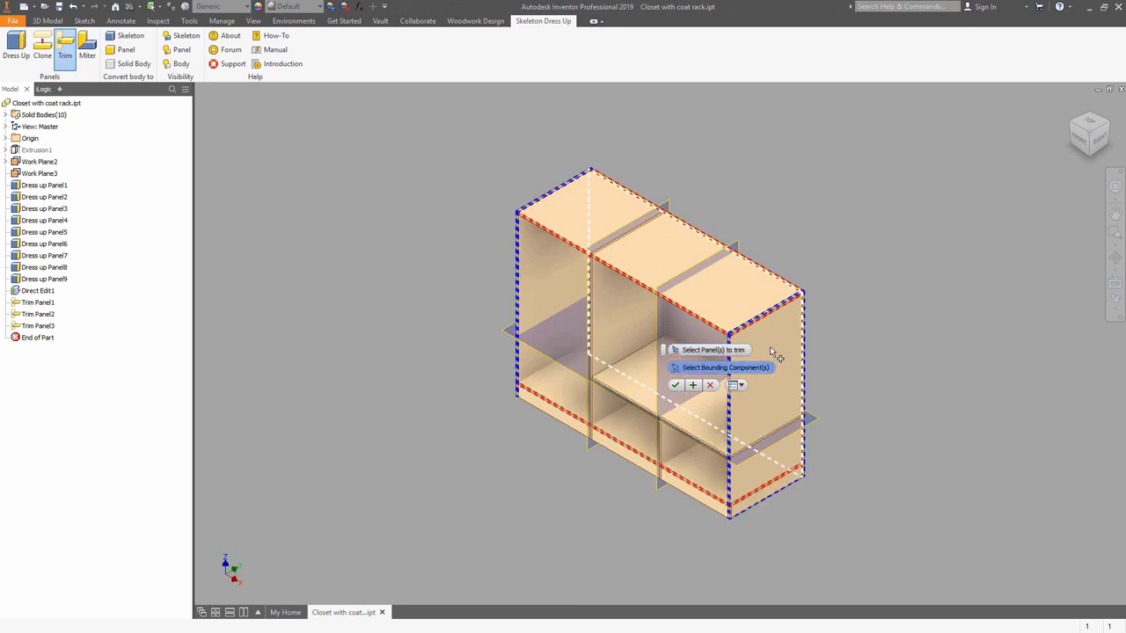
{"action": "left_click", "coordinate": [692, 385]}
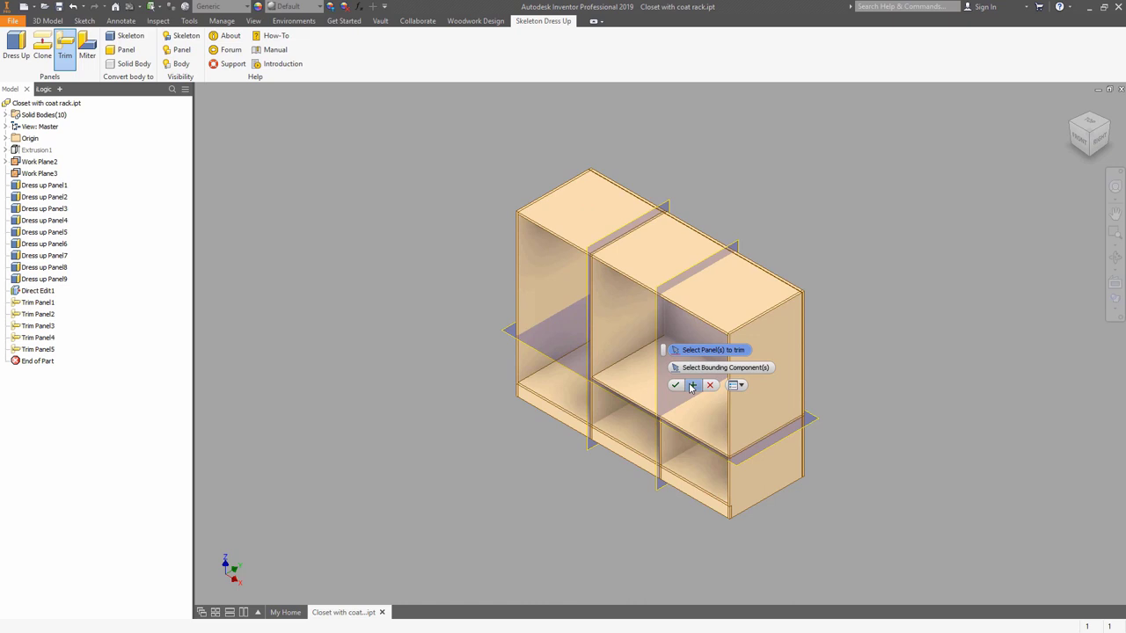
Trim the bottom kick panel between the right and left side panels.
{"action": "left_click", "coordinate": [607, 444]}
{"action": "left_click", "coordinate": [688, 368]}
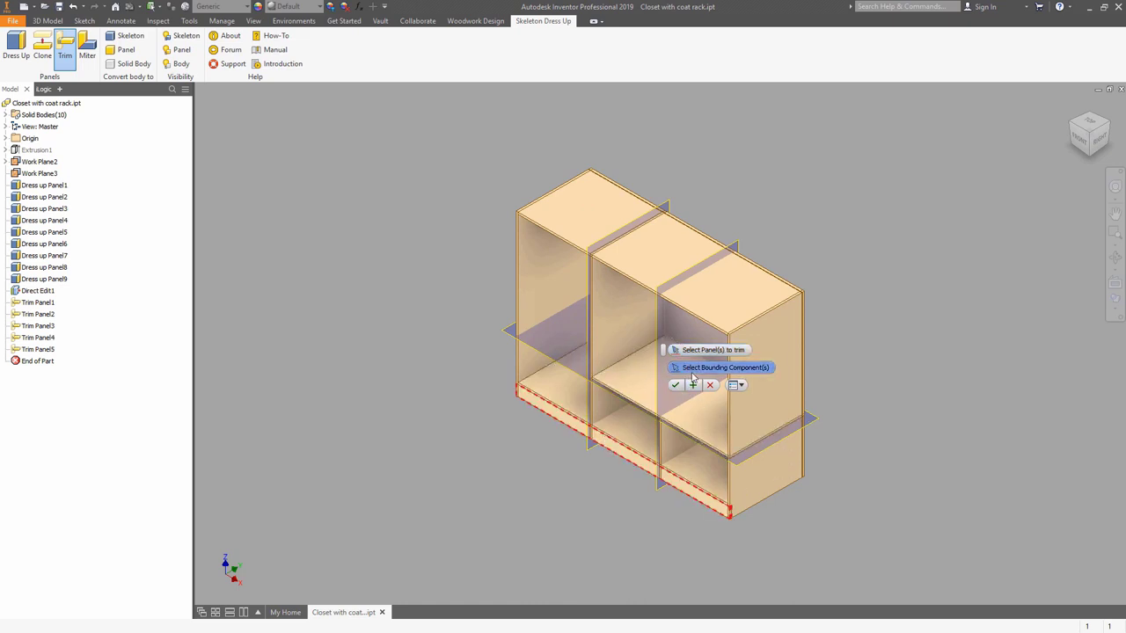
{"action": "left_click", "coordinate": [747, 480]}
{"action": "left_click", "coordinate": [537, 374]}
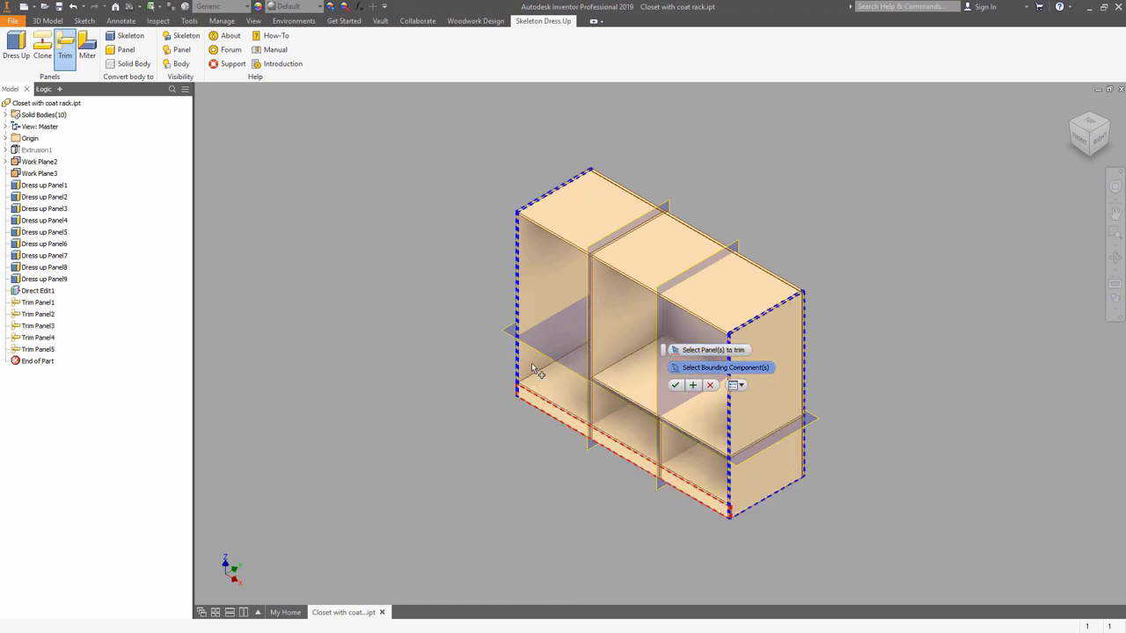
{"action": "left_click", "coordinate": [692, 387]}
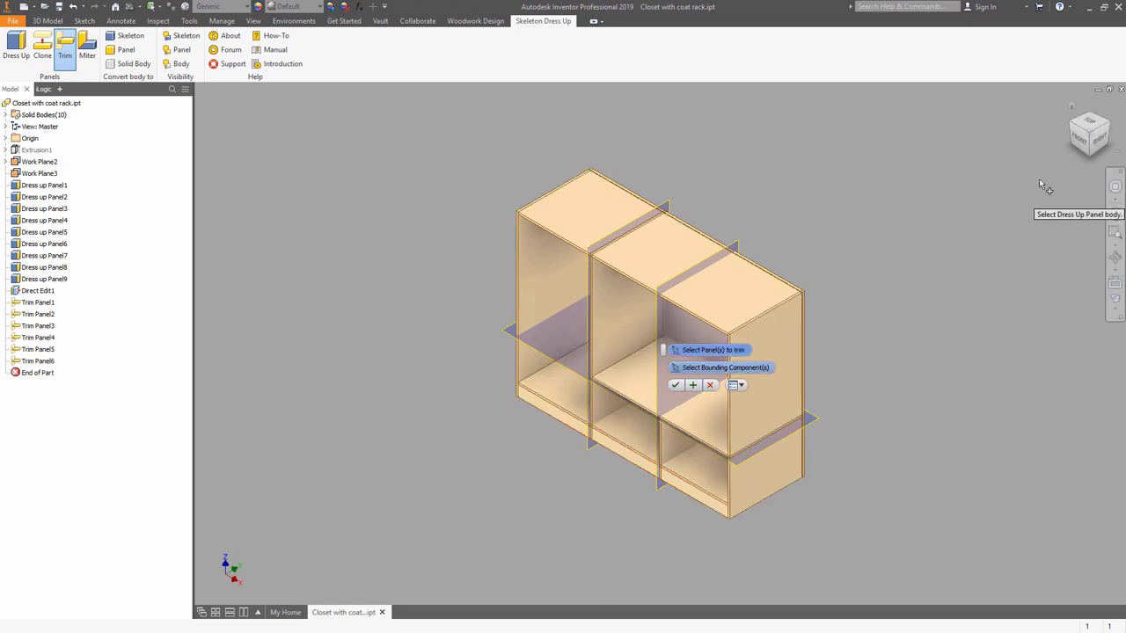
Trim the vertical divider, middle shelf and lower divider against the top panel.
{"action": "left_click", "coordinate": [1113, 128]}
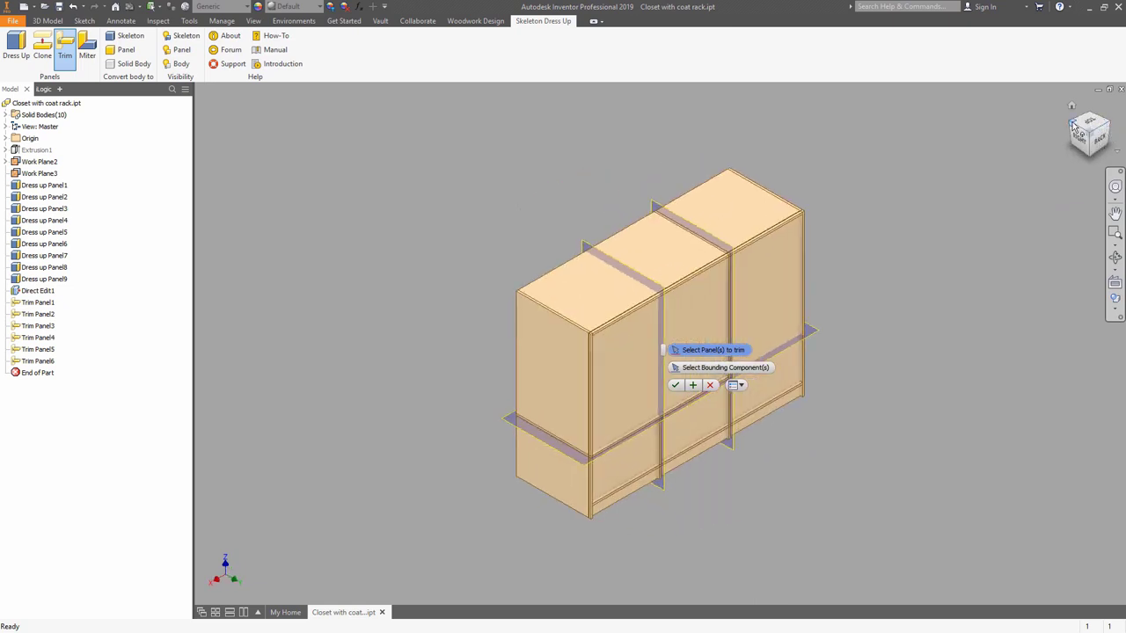
{"action": "left_click", "coordinate": [1073, 126]}
{"action": "left_click", "coordinate": [630, 332]}
{"action": "left_click", "coordinate": [651, 387]}
{"action": "left_click", "coordinate": [668, 437]}
{"action": "left_click", "coordinate": [704, 368]}
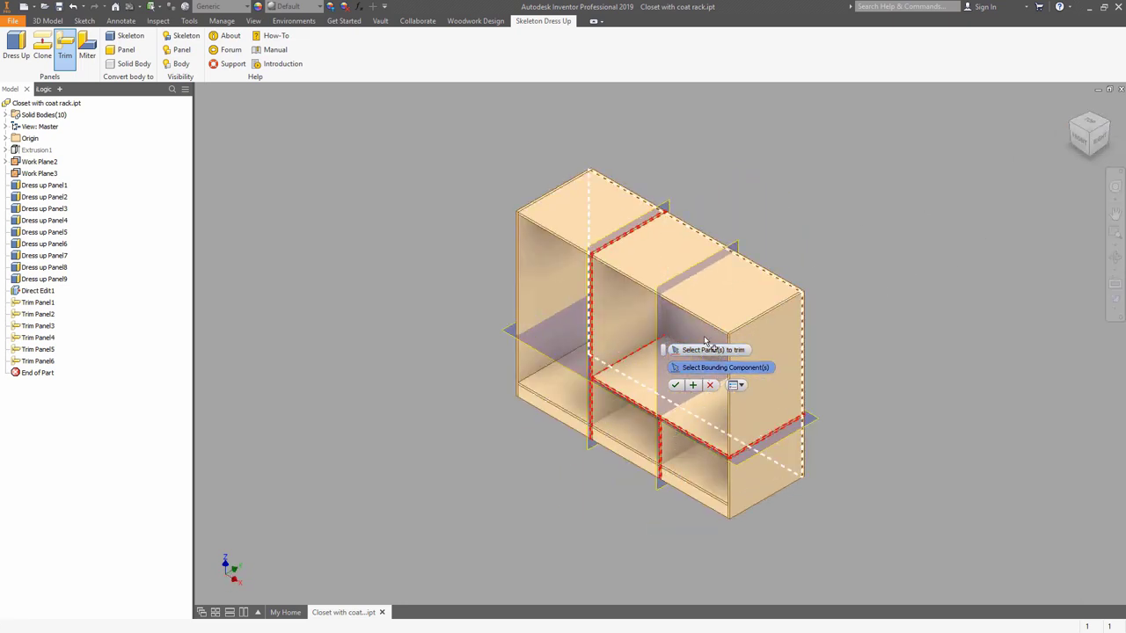
{"action": "left_click", "coordinate": [701, 328]}
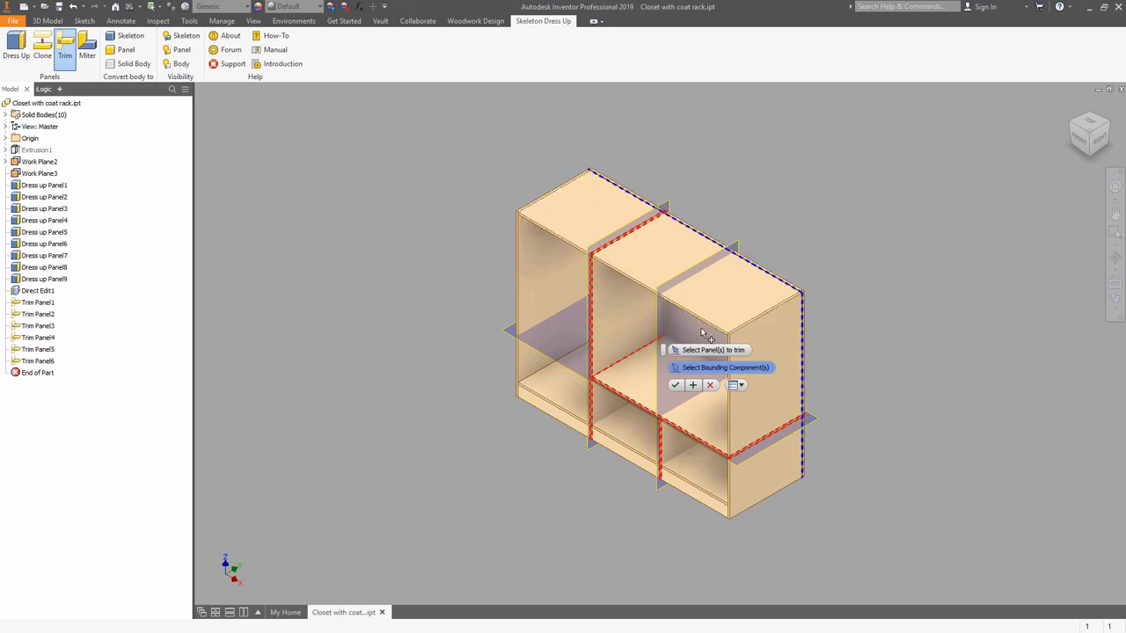
{"action": "left_click", "coordinate": [692, 386]}
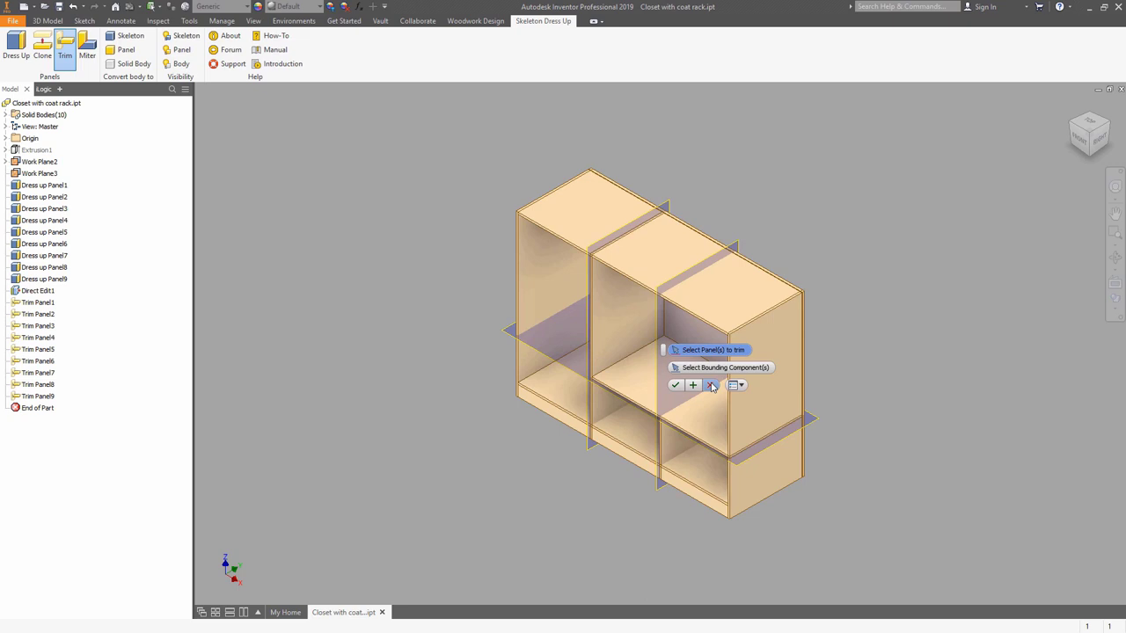
{"action": "left_click", "coordinate": [710, 385]}
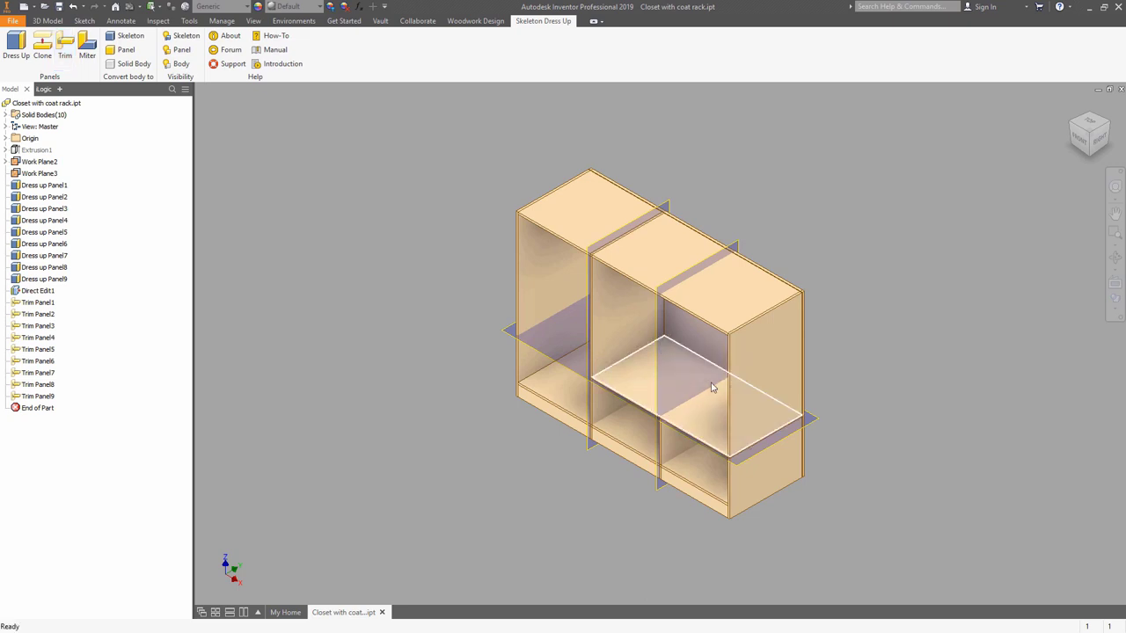
Trim the upper divider between top and bottom panels, and the lower divider to the bottom panel.
{"action": "key", "text": "alt+bracketright"}
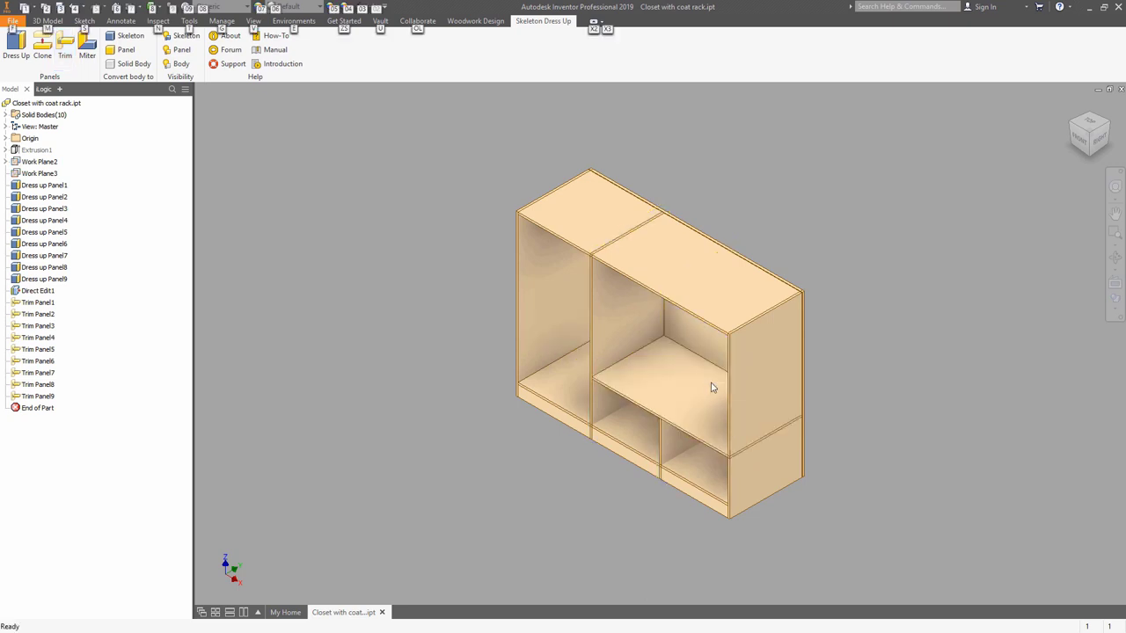
{"action": "left_click", "coordinate": [67, 54]}
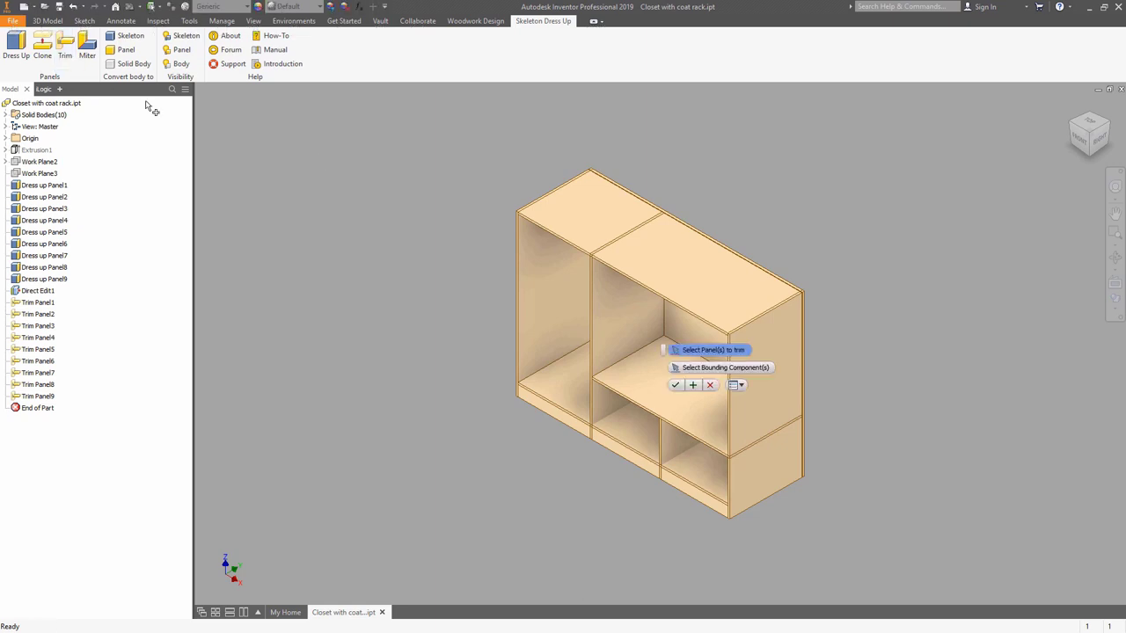
{"action": "left_click", "coordinate": [637, 306]}
{"action": "left_click", "coordinate": [656, 279]}
{"action": "left_click", "coordinate": [583, 400]}
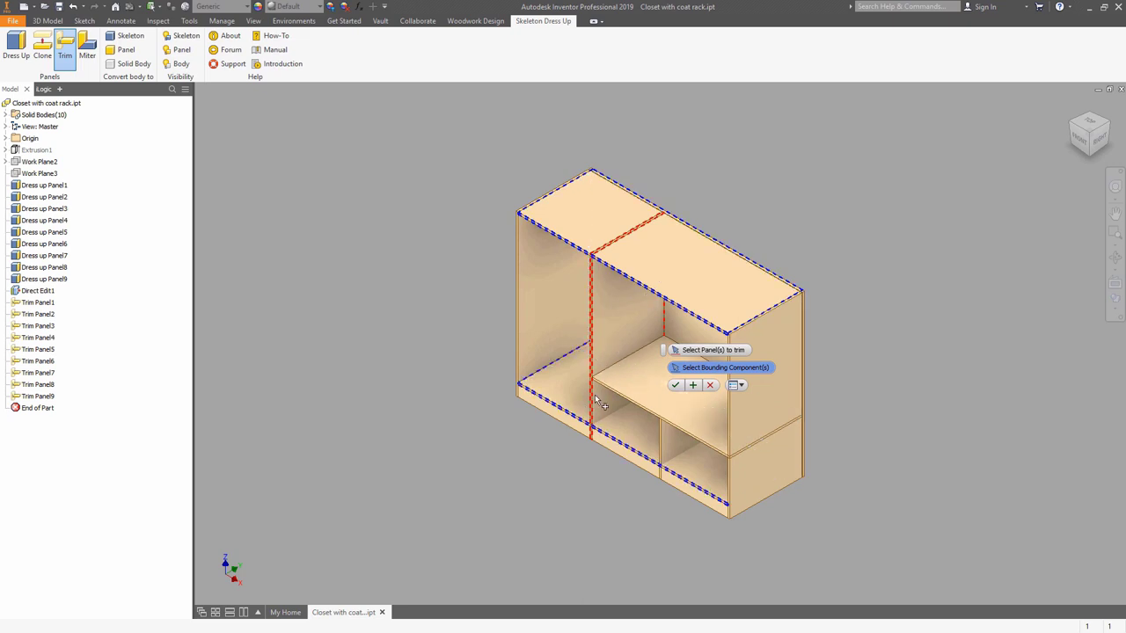
{"action": "left_click", "coordinate": [693, 386]}
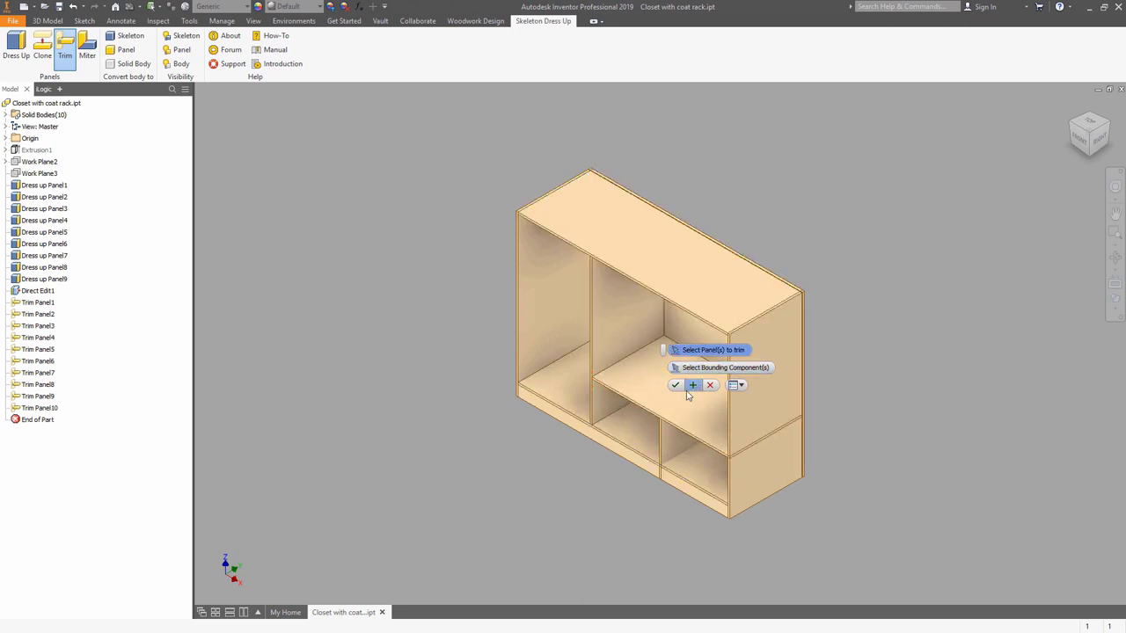
{"action": "left_click", "coordinate": [669, 437]}
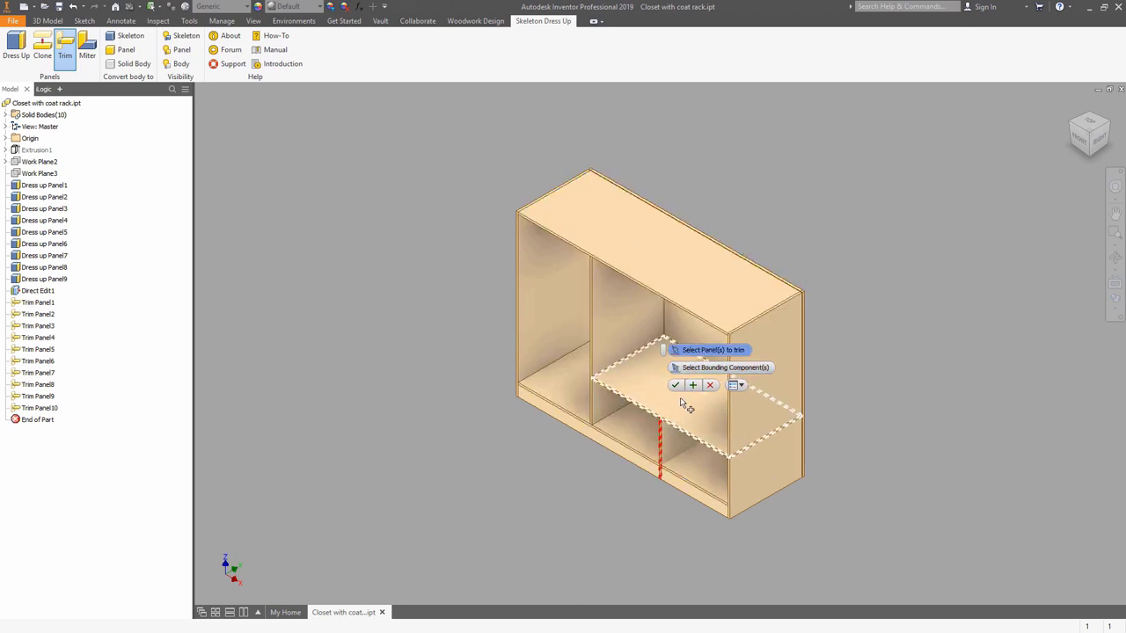
{"action": "left_click", "coordinate": [671, 467]}
{"action": "left_click", "coordinate": [693, 386]}
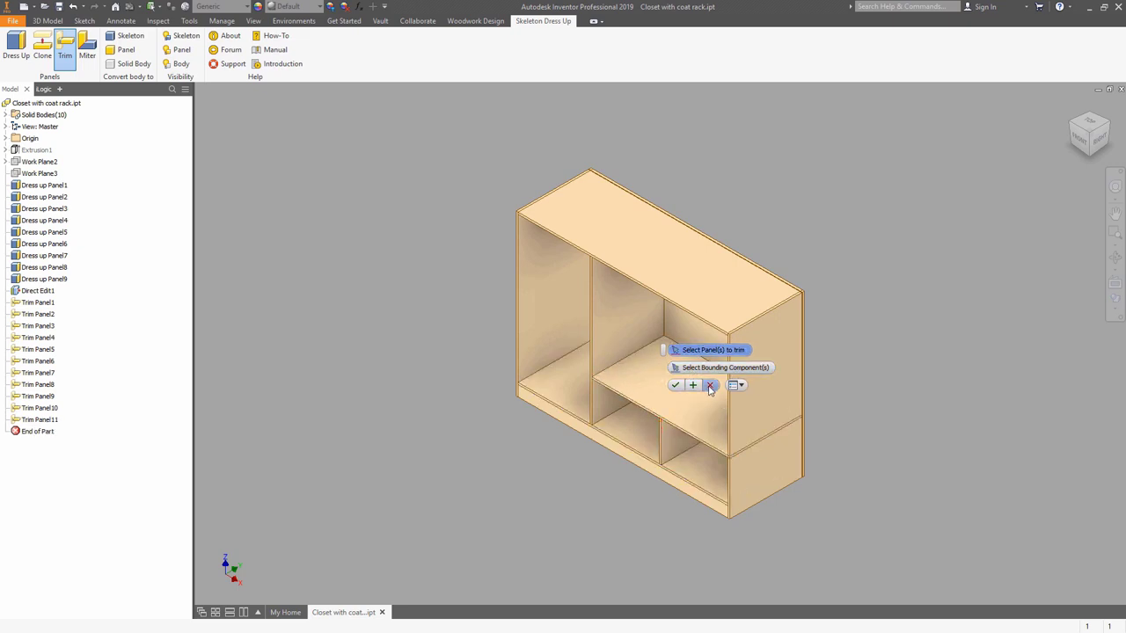
{"action": "left_click", "coordinate": [710, 386]}
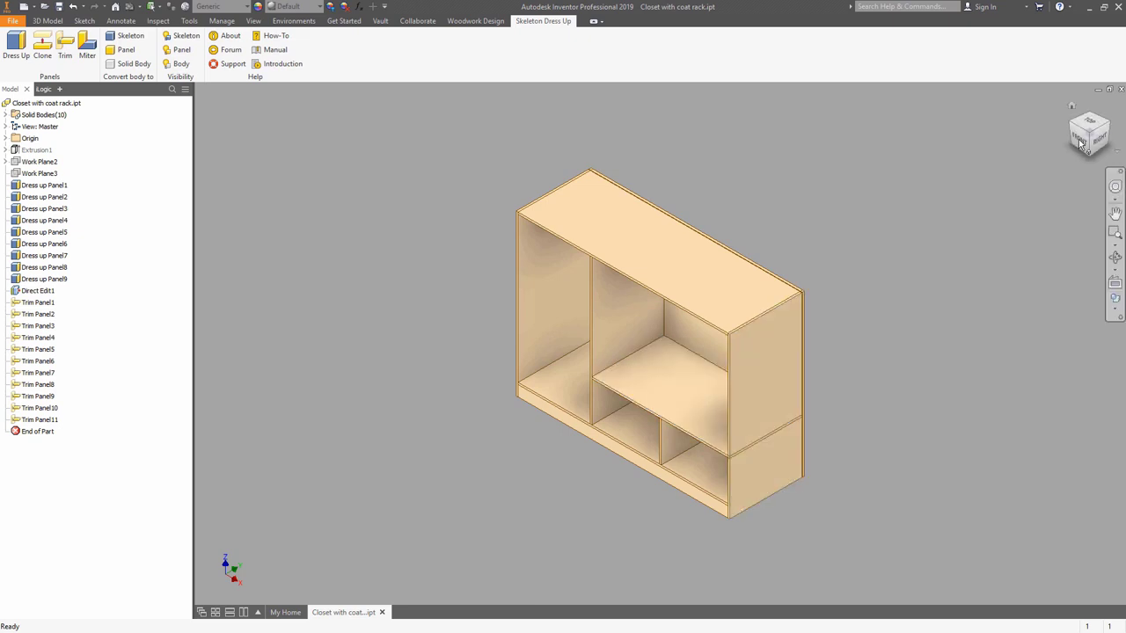
Trim the middle shelf against the right side panel.
{"action": "left_click", "coordinate": [1109, 128]}
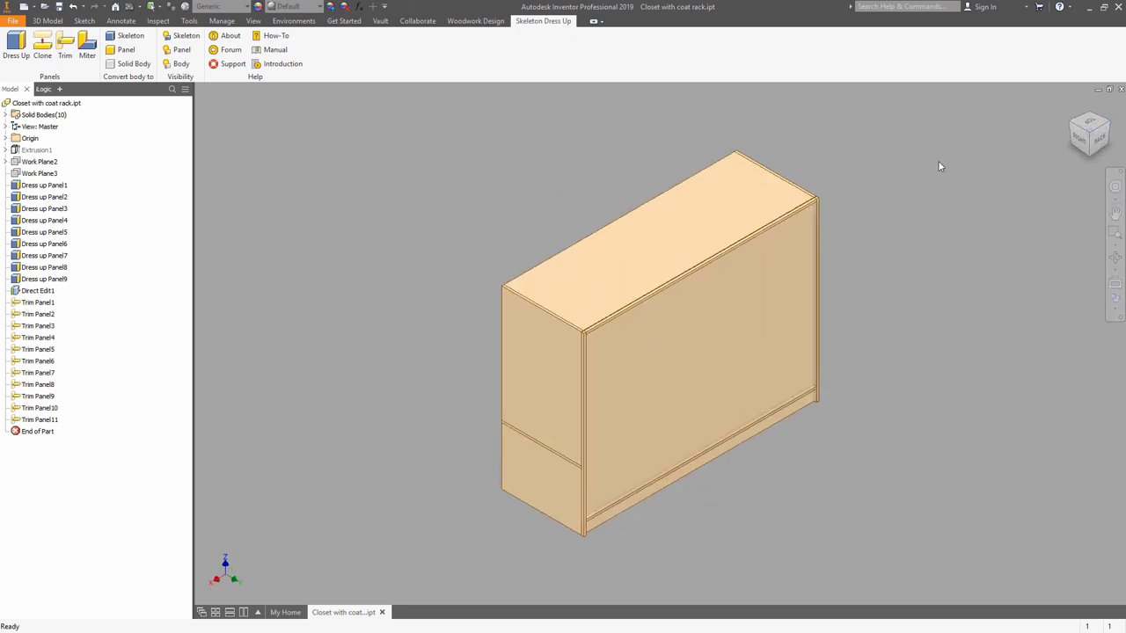
{"action": "left_click", "coordinate": [1071, 126]}
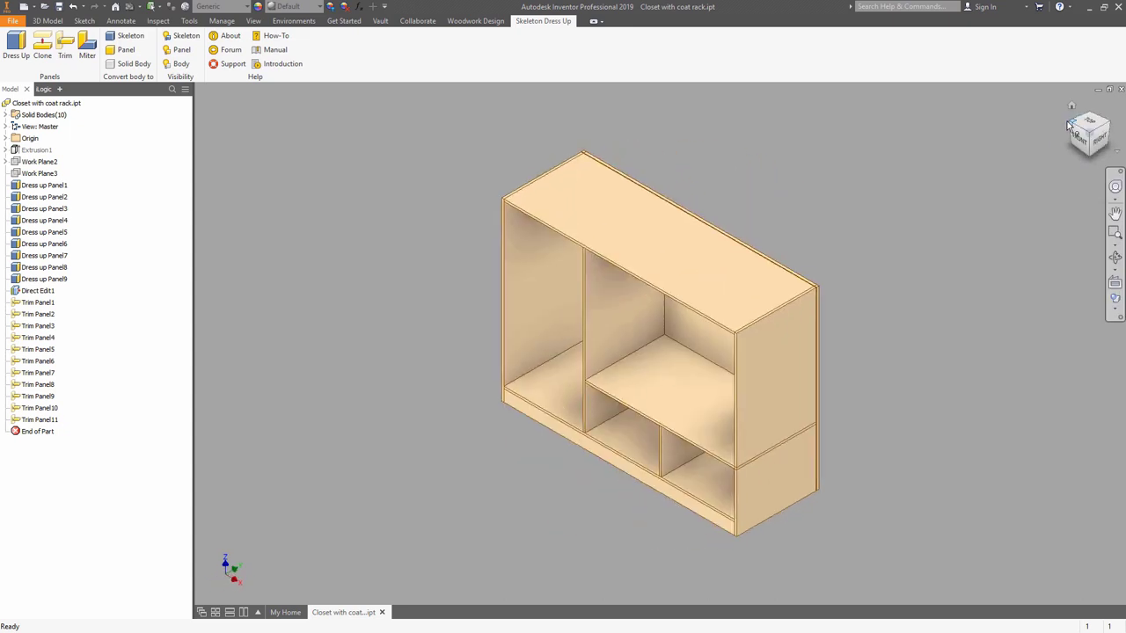
{"action": "left_click", "coordinate": [65, 46]}
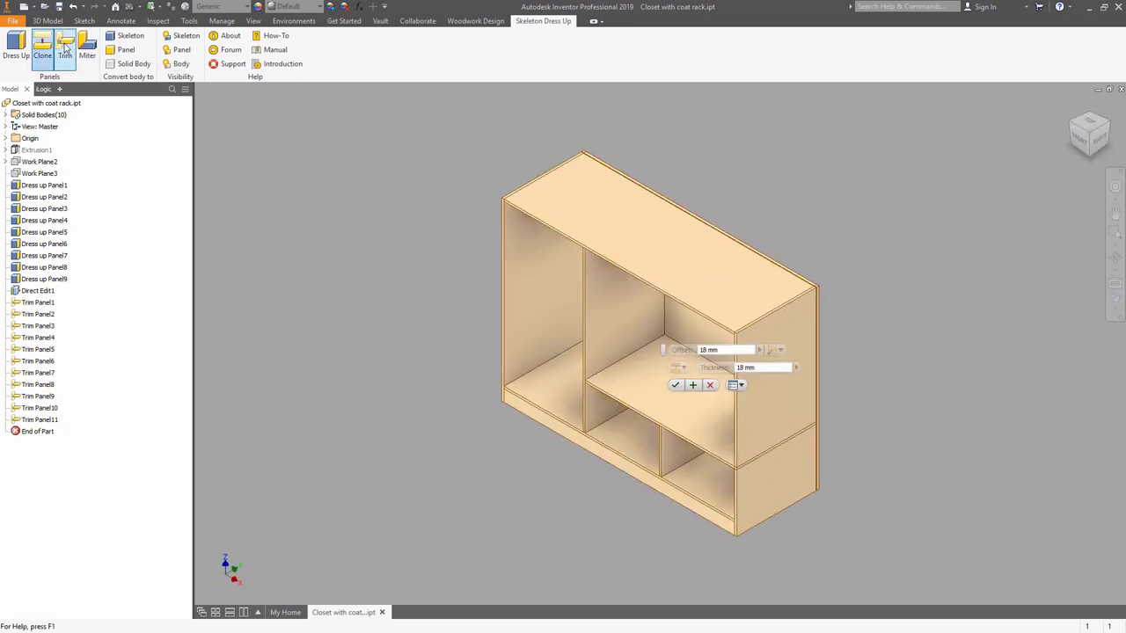
{"action": "left_click", "coordinate": [681, 409]}
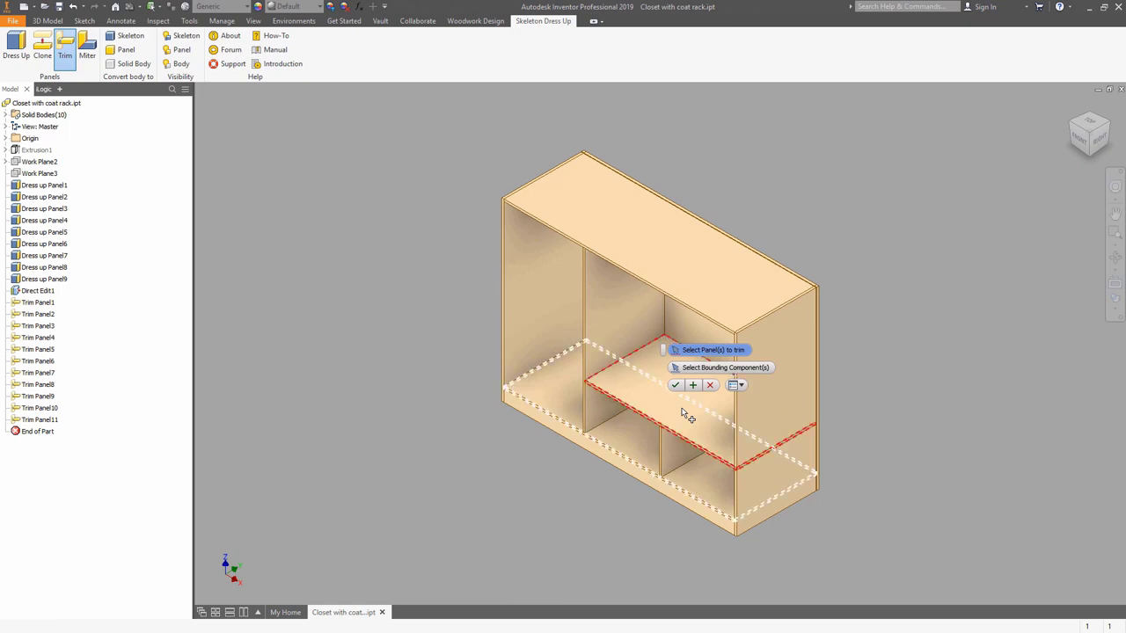
{"action": "left_click", "coordinate": [774, 379]}
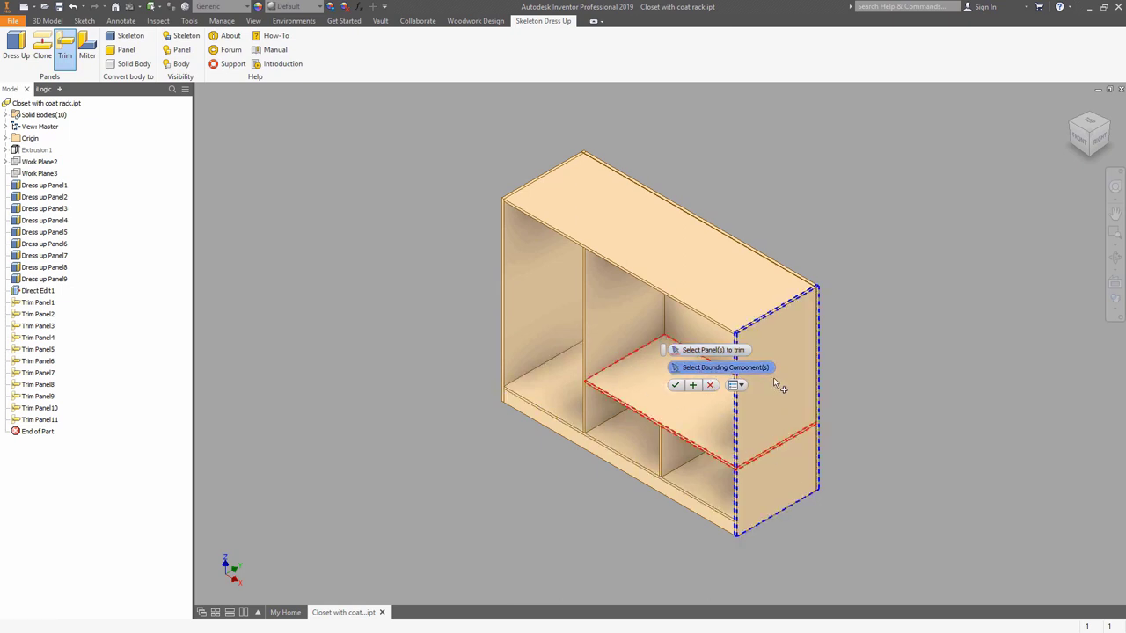
{"action": "left_click", "coordinate": [694, 386]}
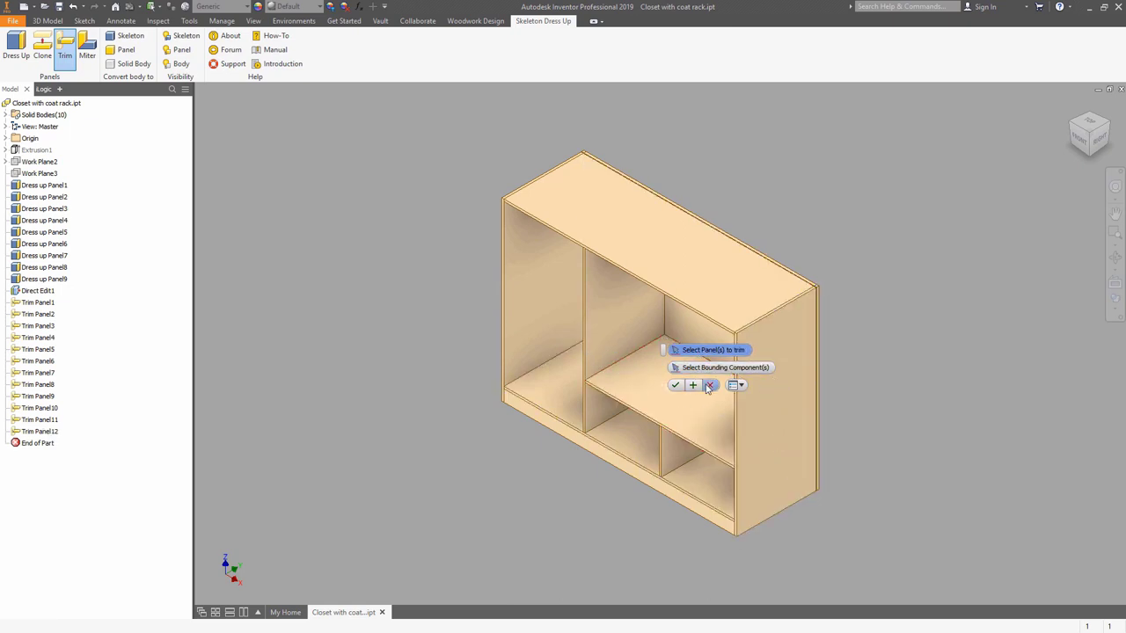
{"action": "left_click", "coordinate": [712, 387]}
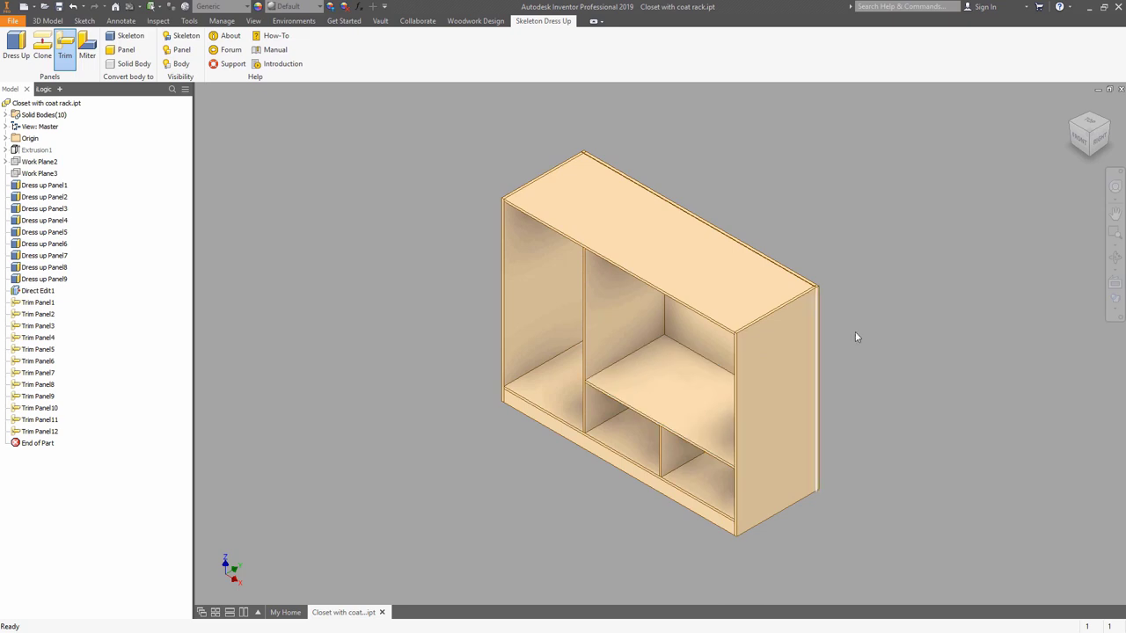
{"action": "left_click", "coordinate": [1110, 126]}
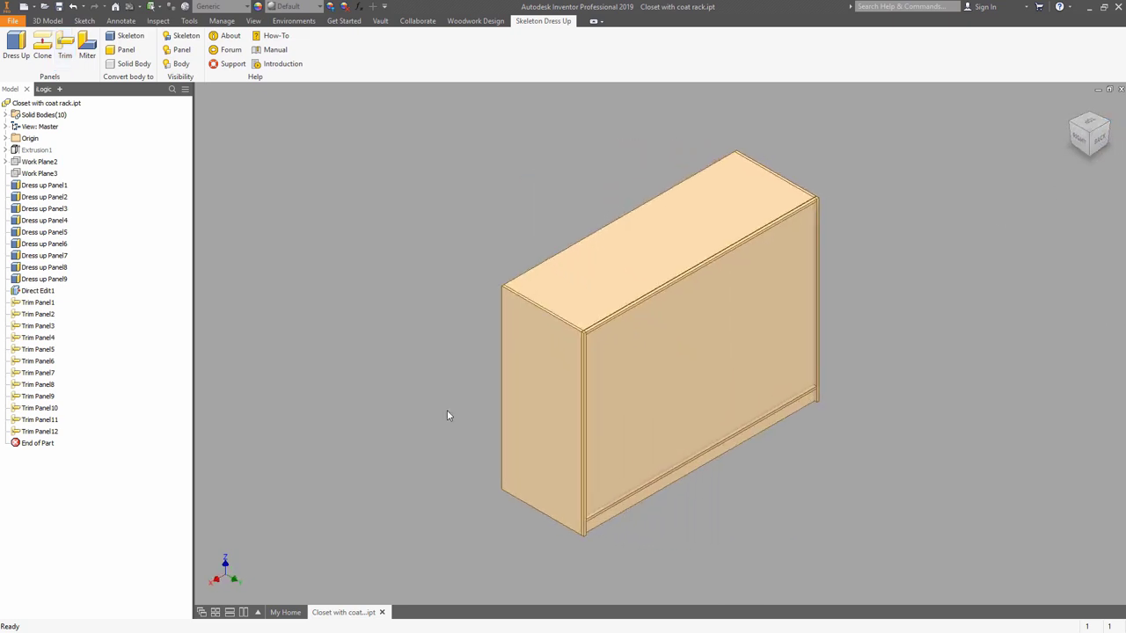
Direct-edit move the corner panel's thin edge face by Panel_thickness/2, using face selection.
{"action": "left_click", "coordinate": [63, 20]}
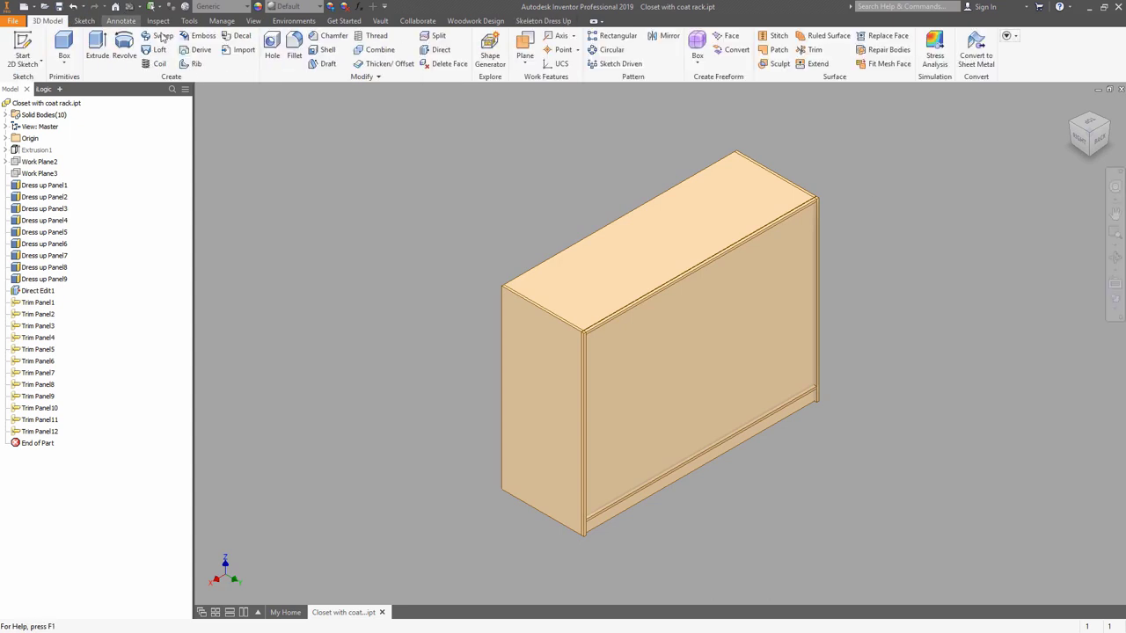
{"action": "left_click", "coordinate": [440, 50]}
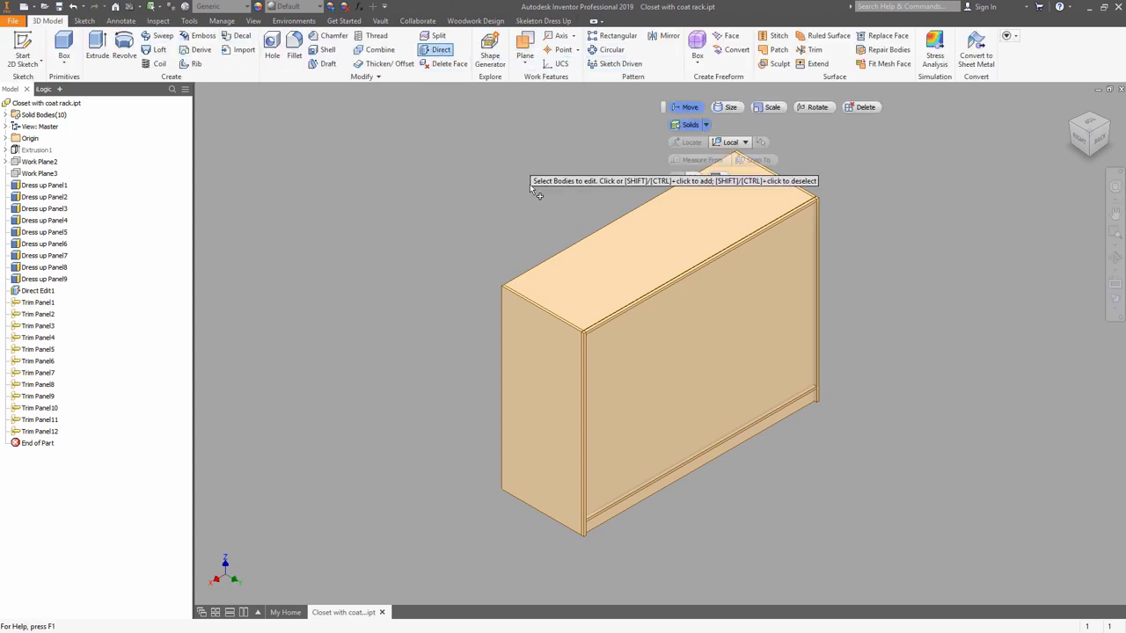
{"action": "scroll", "coordinate": [594, 341], "scroll_direction": "up", "scroll_amount": 5}
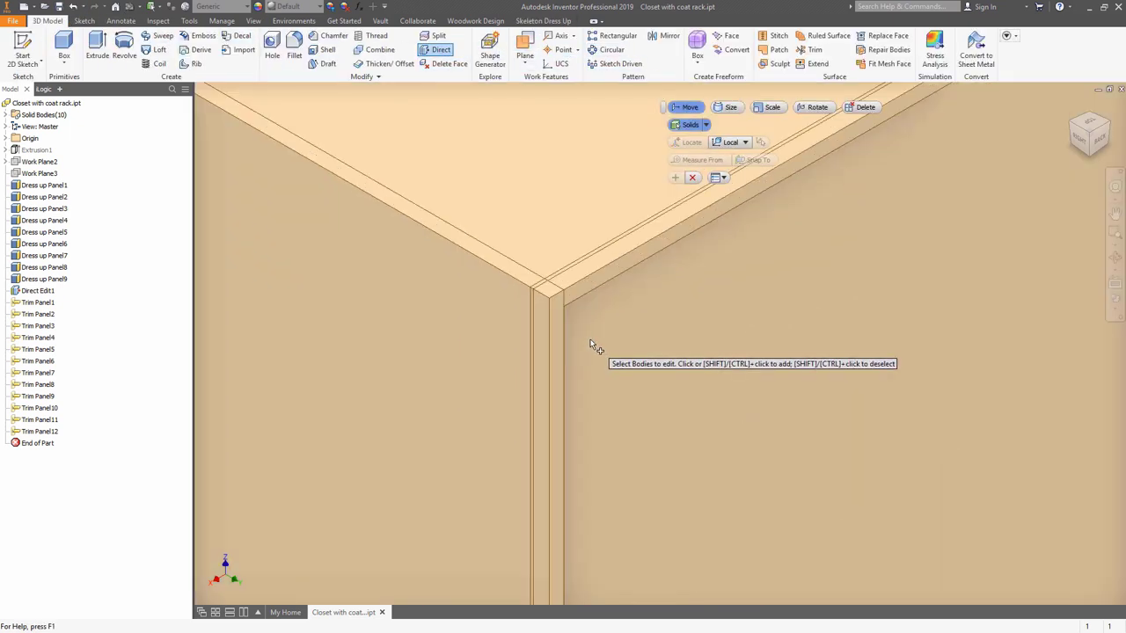
{"action": "left_click", "coordinate": [706, 125]}
{"action": "left_click", "coordinate": [697, 141]}
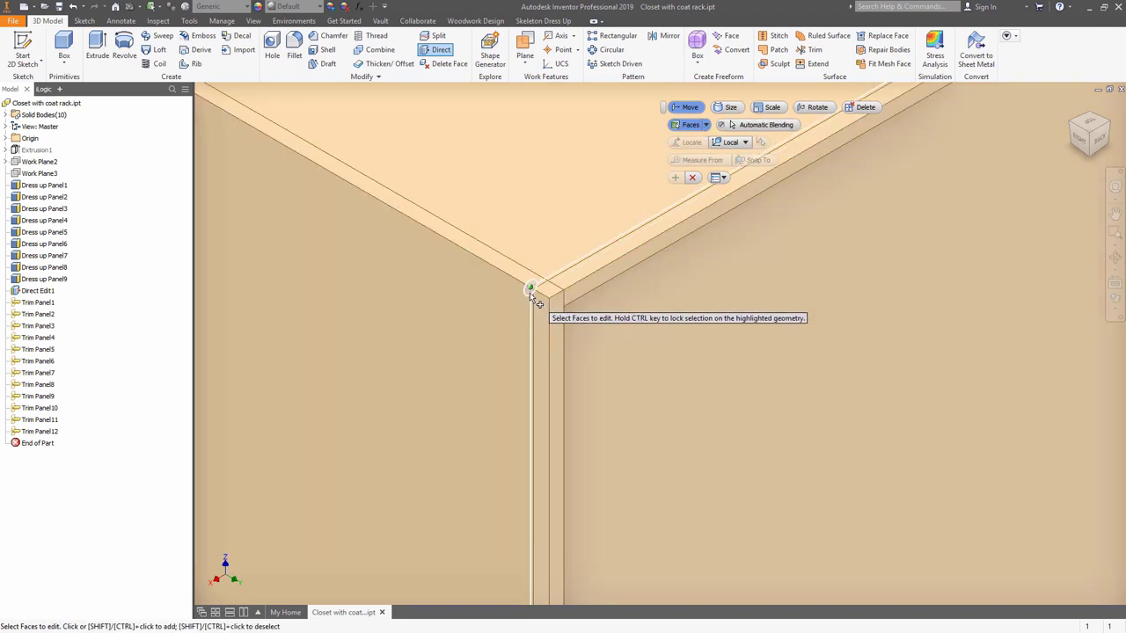
{"action": "scroll", "coordinate": [534, 297], "scroll_direction": "up", "scroll_amount": 3}
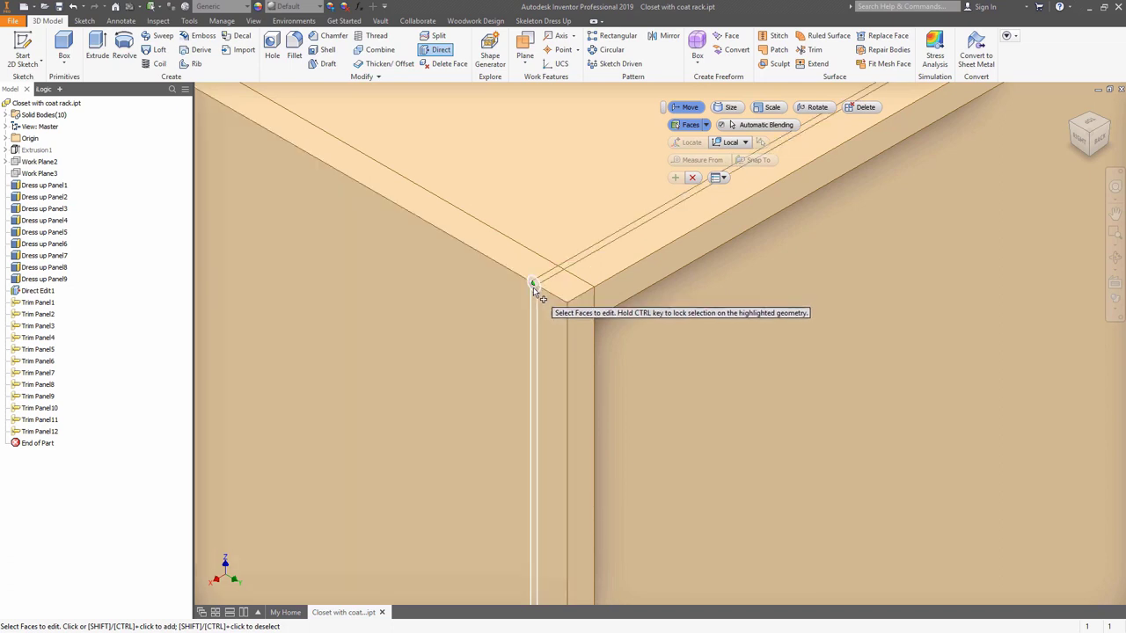
{"action": "left_click", "coordinate": [533, 290]}
{"action": "left_click_drag", "start_coordinate": [516, 294], "coordinate": [534, 282]}
{"action": "left_click", "coordinate": [596, 386]}
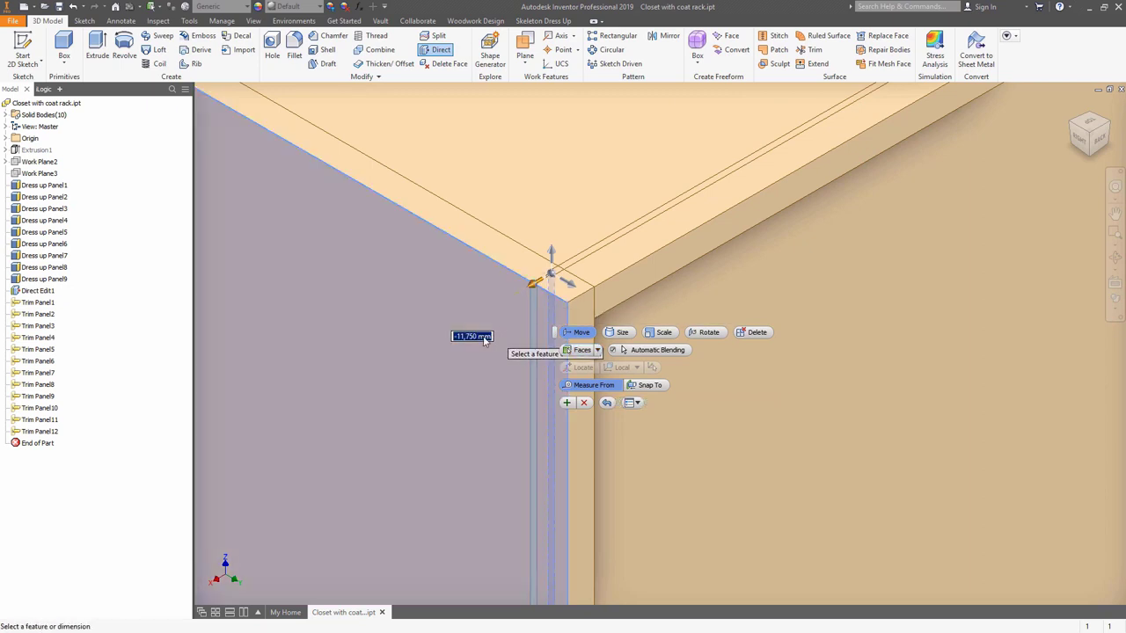
{"action": "type", "text": "-Panel_thickness/2"}
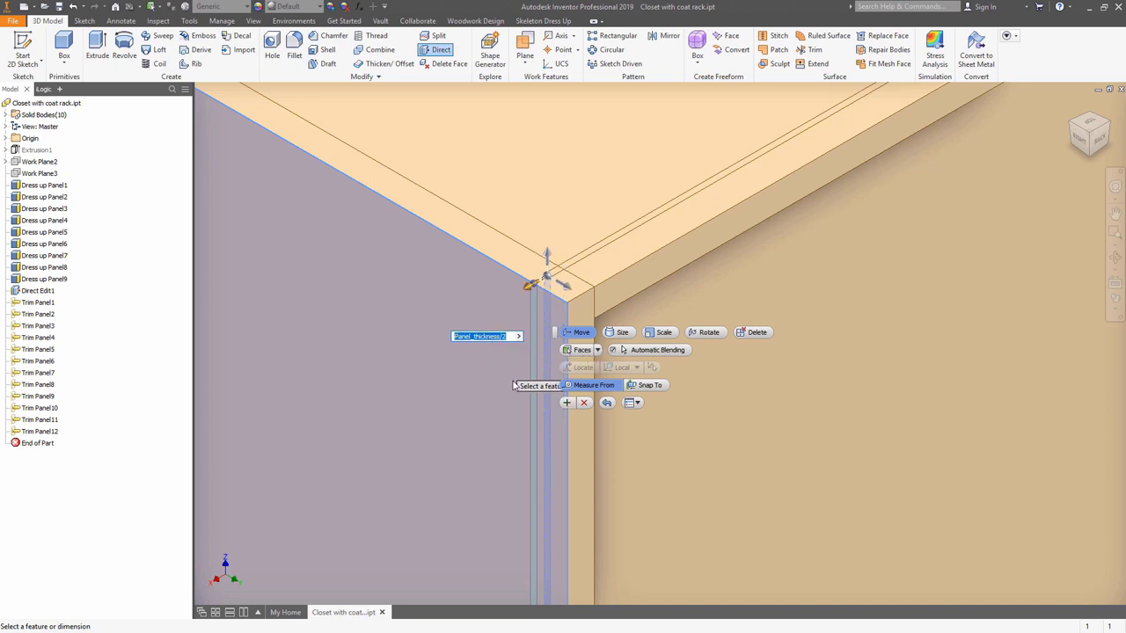
{"action": "left_click", "coordinate": [567, 402]}
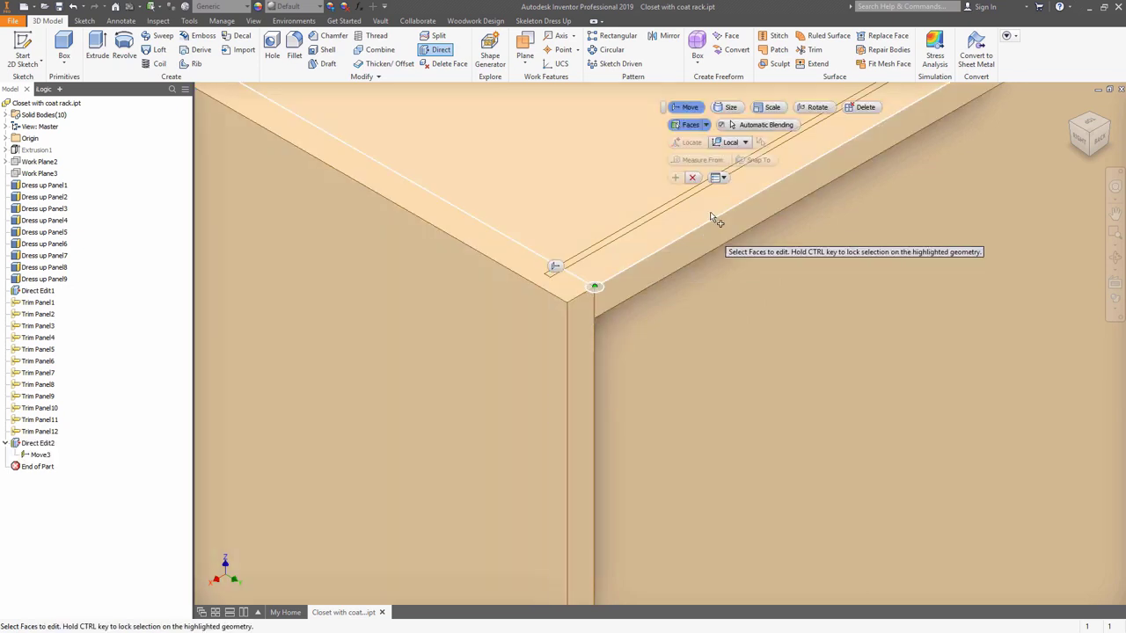
Move the other corner's narrow vertical face Panel_thickness/2 measured from the side face, then close Direct Edit.
{"action": "scroll", "coordinate": [437, 401], "scroll_direction": "up", "scroll_amount": 5}
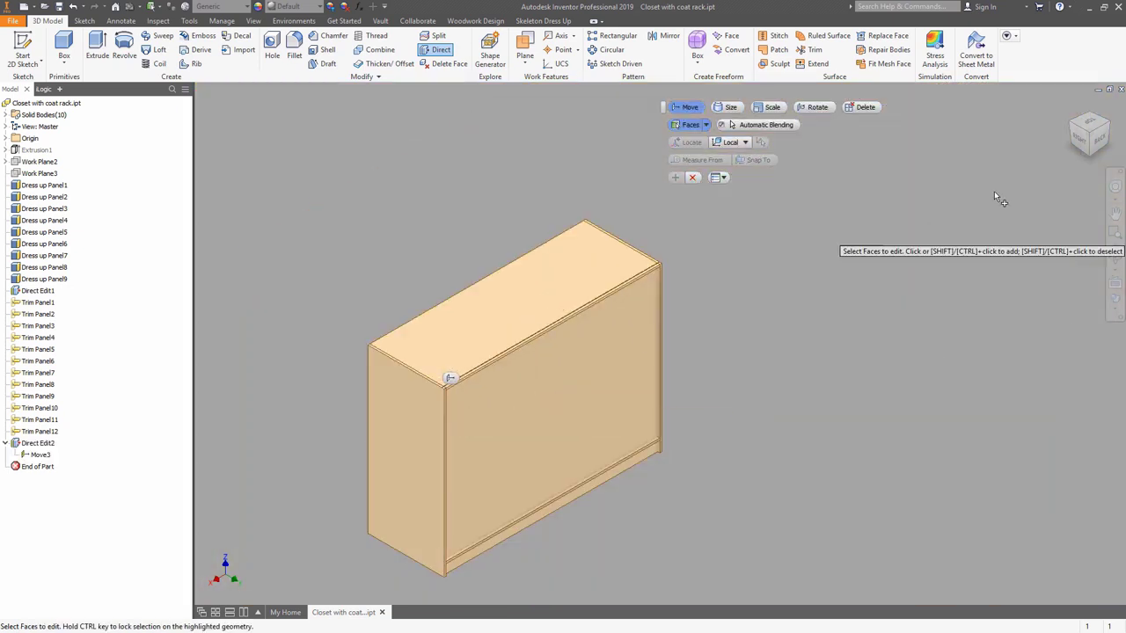
{"action": "left_click", "coordinate": [1107, 129]}
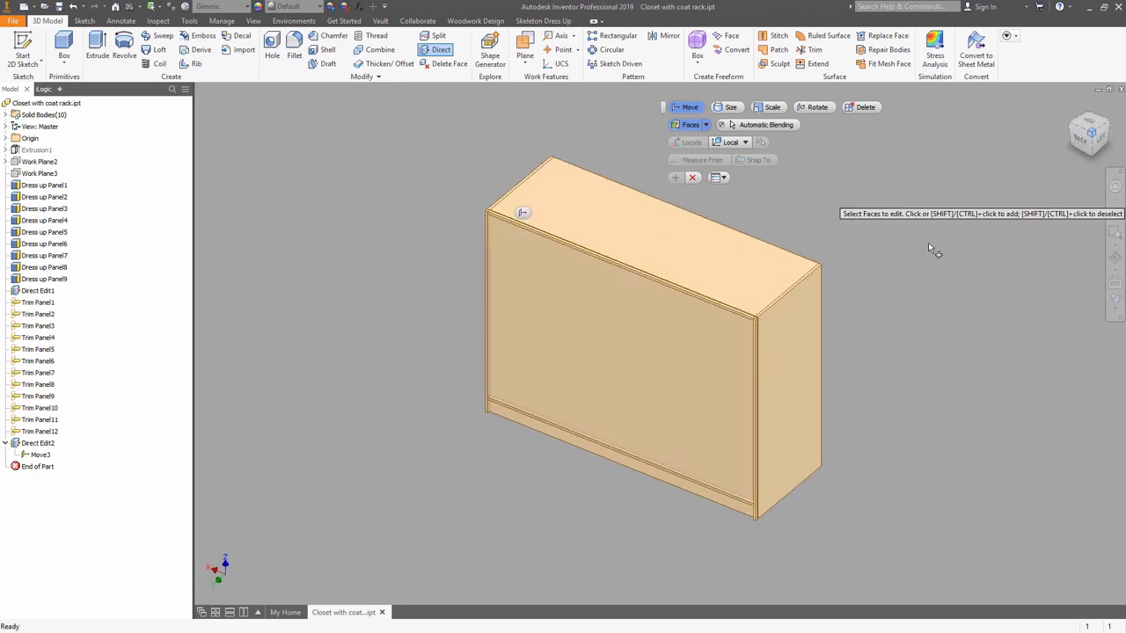
{"action": "scroll", "coordinate": [736, 334], "scroll_direction": "down", "scroll_amount": 6}
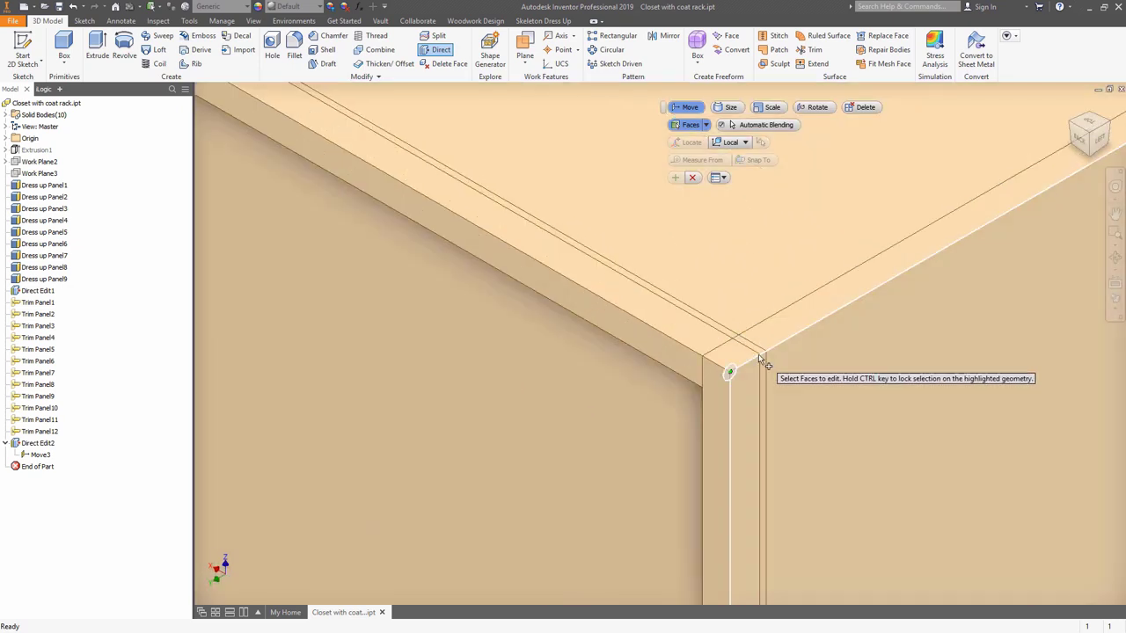
{"action": "left_click", "coordinate": [769, 363]}
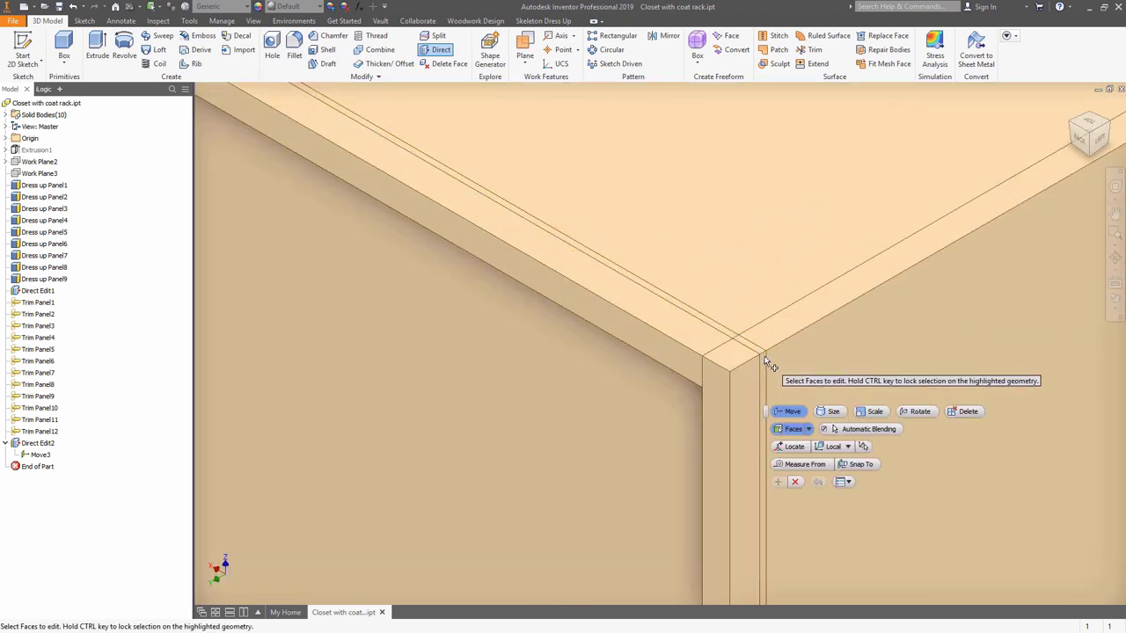
{"action": "left_click_drag", "start_coordinate": [771, 364], "coordinate": [760, 356]}
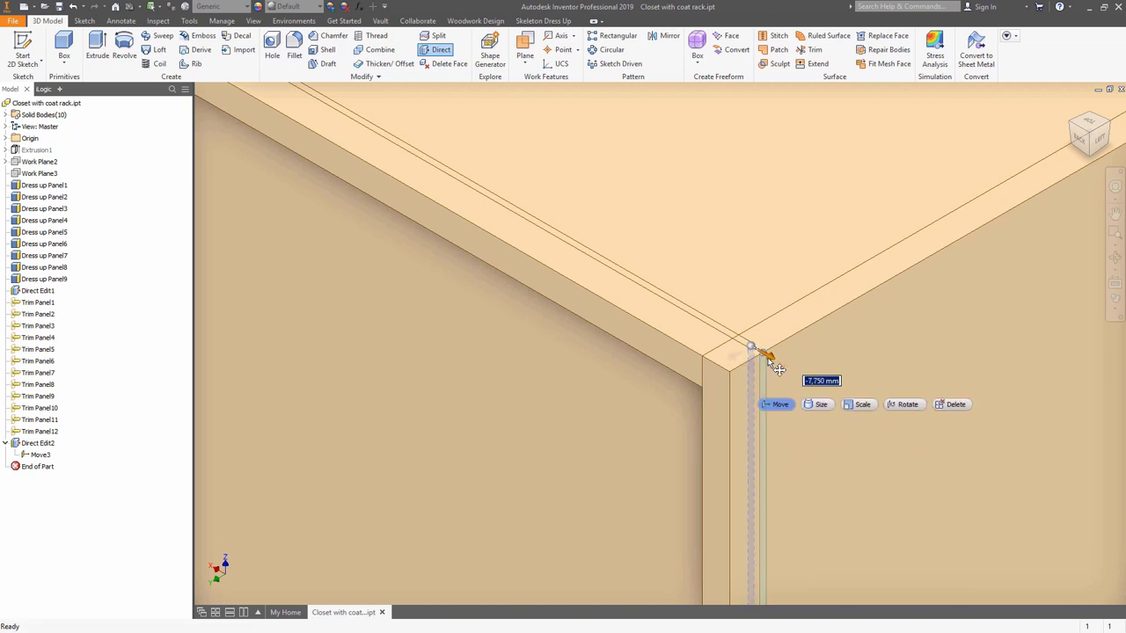
{"action": "left_click", "coordinate": [791, 455]}
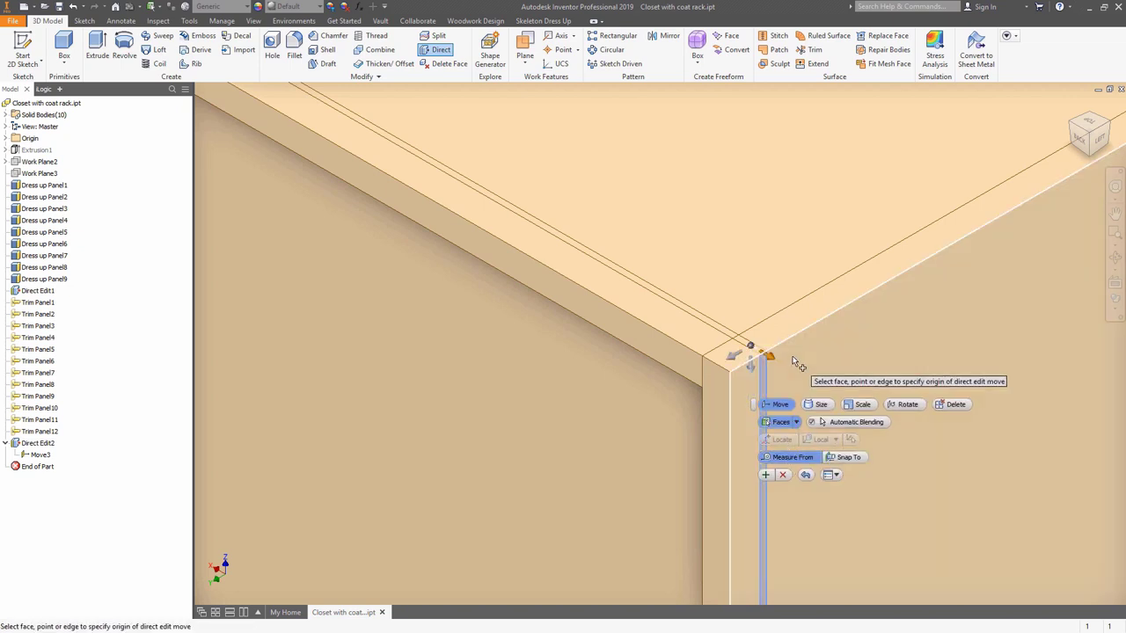
{"action": "left_click", "coordinate": [798, 364]}
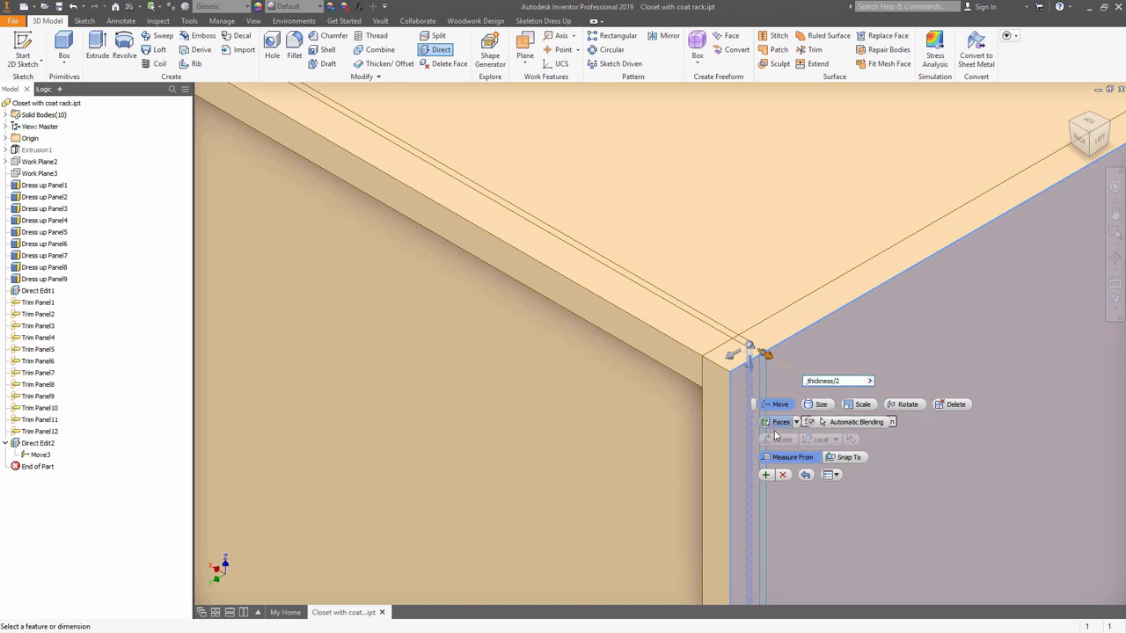
{"action": "left_click", "coordinate": [766, 475]}
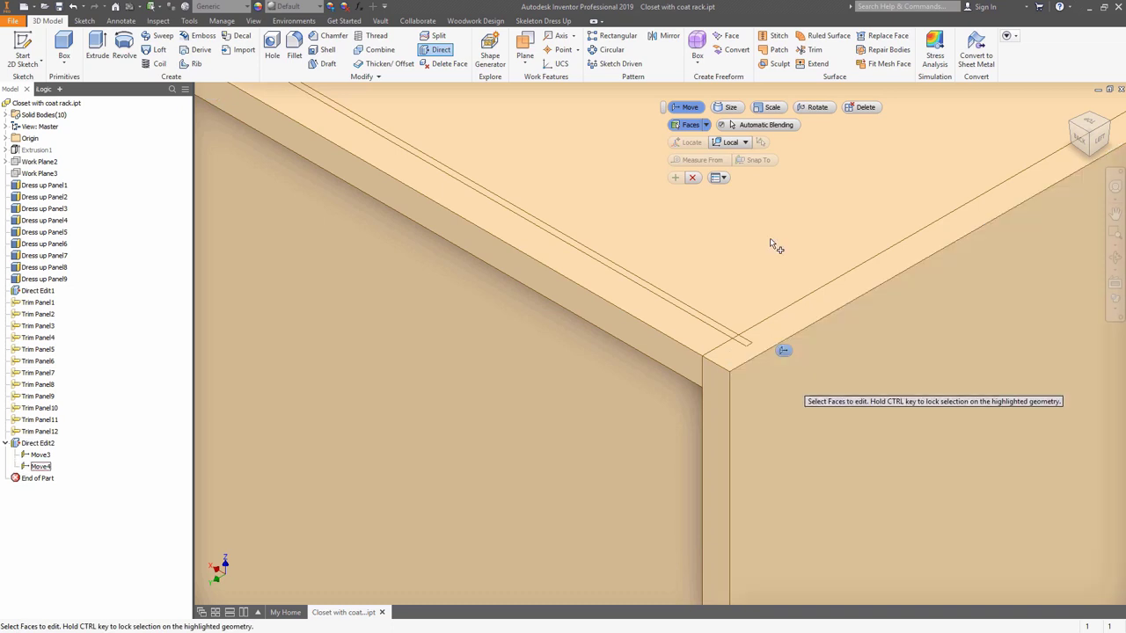
{"action": "left_click", "coordinate": [691, 178]}
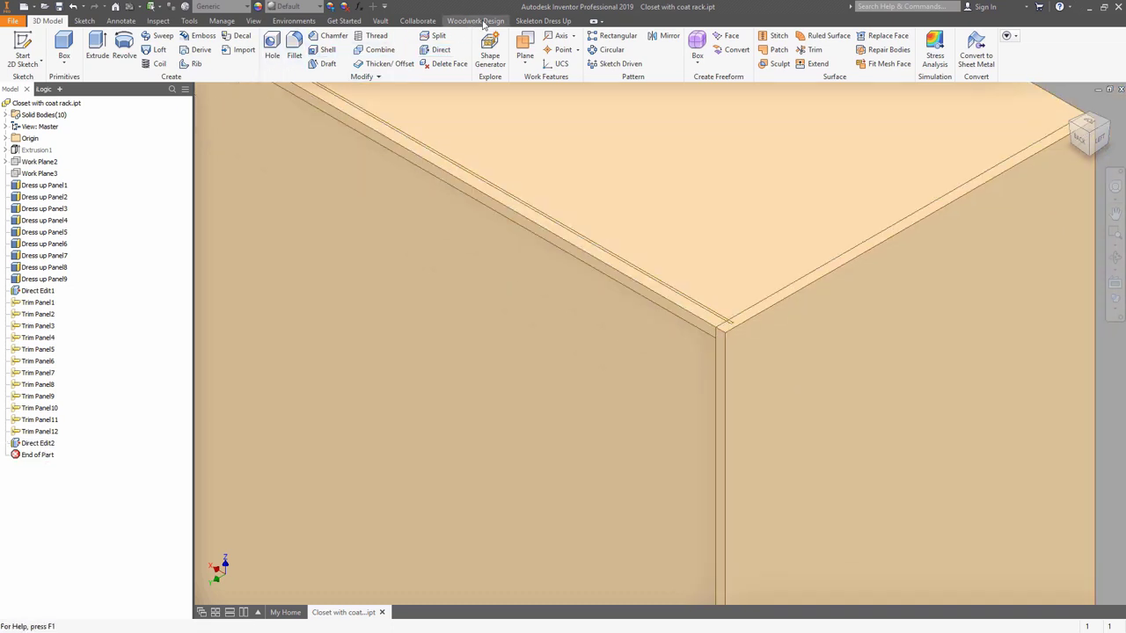
Trim the corner panel against its bounding panels, creating Trim Panel13 and Trim Panel14.
{"action": "left_click", "coordinate": [521, 22]}
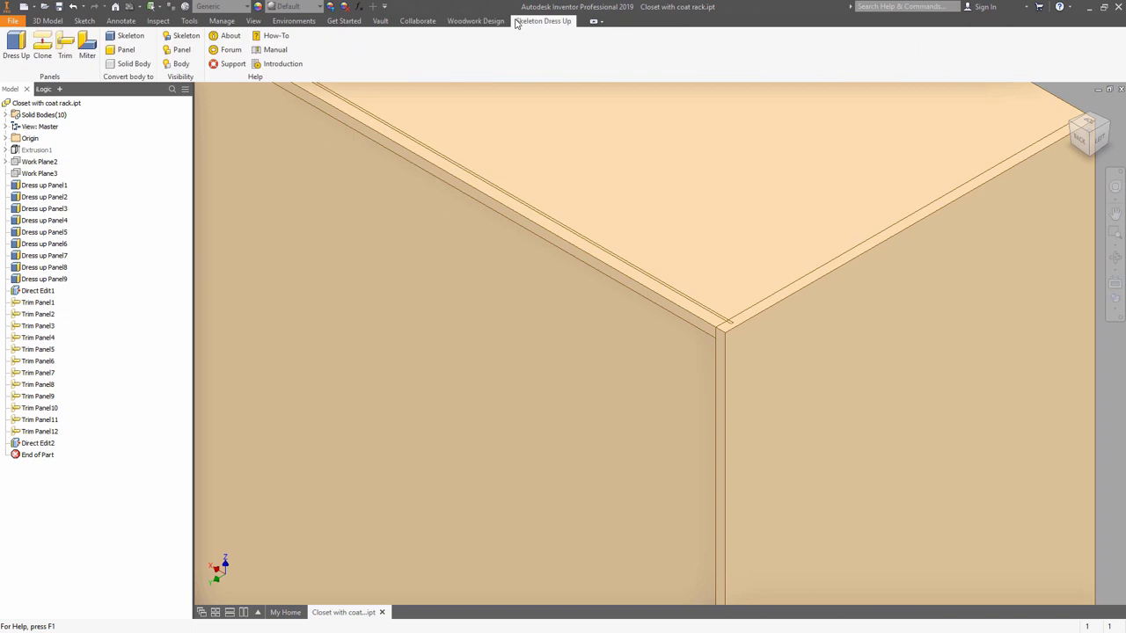
{"action": "left_click", "coordinate": [67, 48]}
{"action": "scroll", "coordinate": [635, 348], "scroll_direction": "up", "scroll_amount": 3}
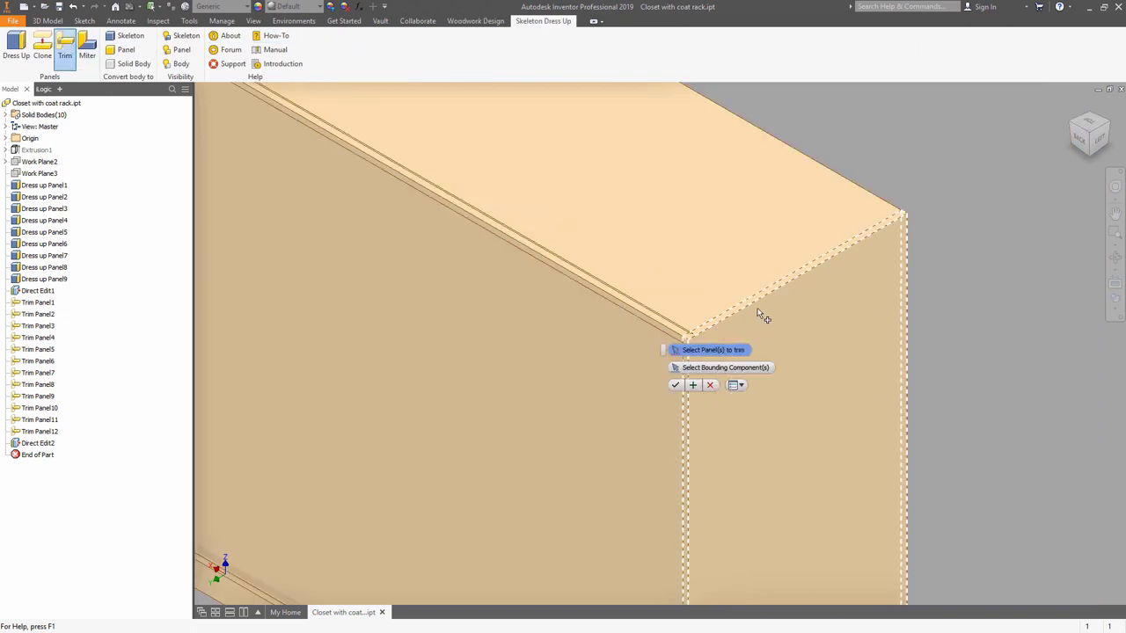
{"action": "scroll", "coordinate": [762, 315], "scroll_direction": "up", "scroll_amount": 2}
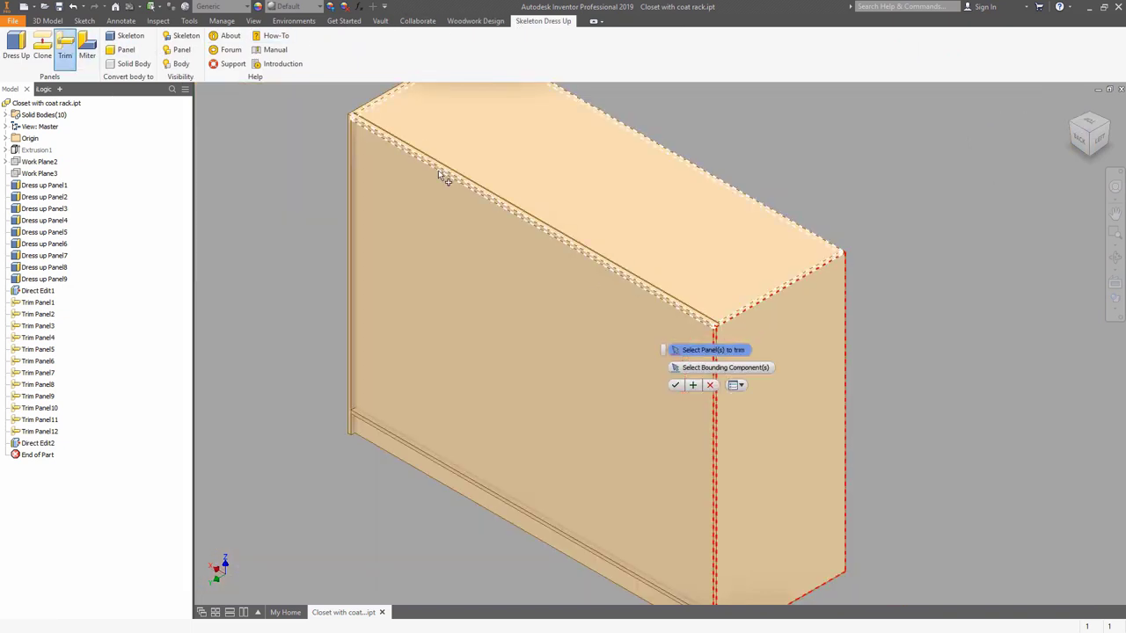
{"action": "left_click", "coordinate": [356, 126]}
{"action": "left_click", "coordinate": [721, 368]}
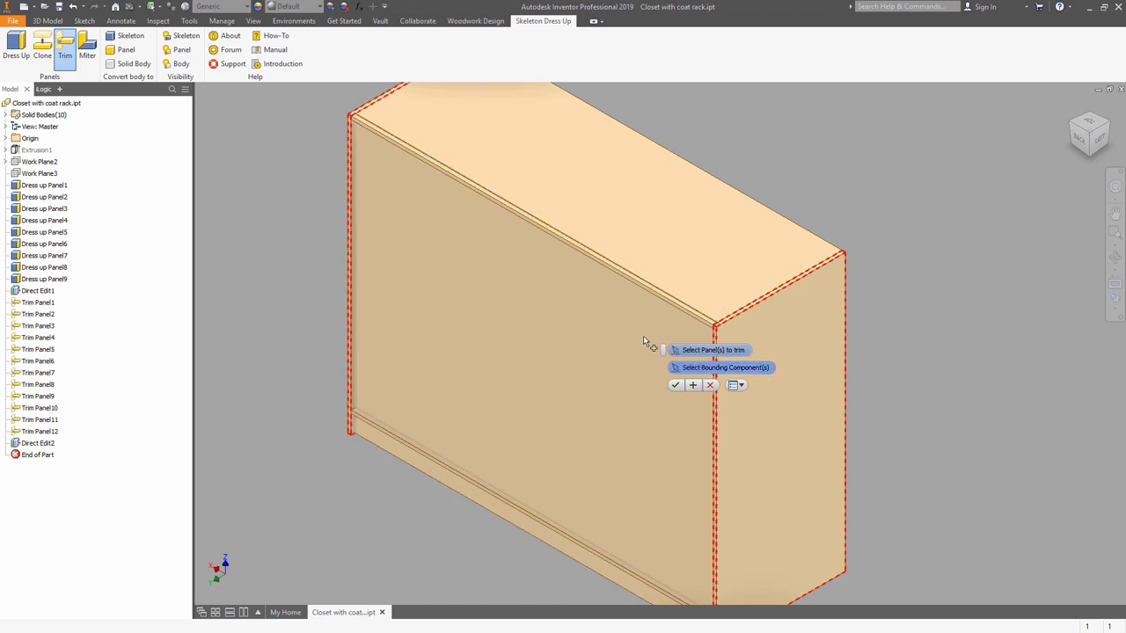
{"action": "left_click", "coordinate": [693, 385]}
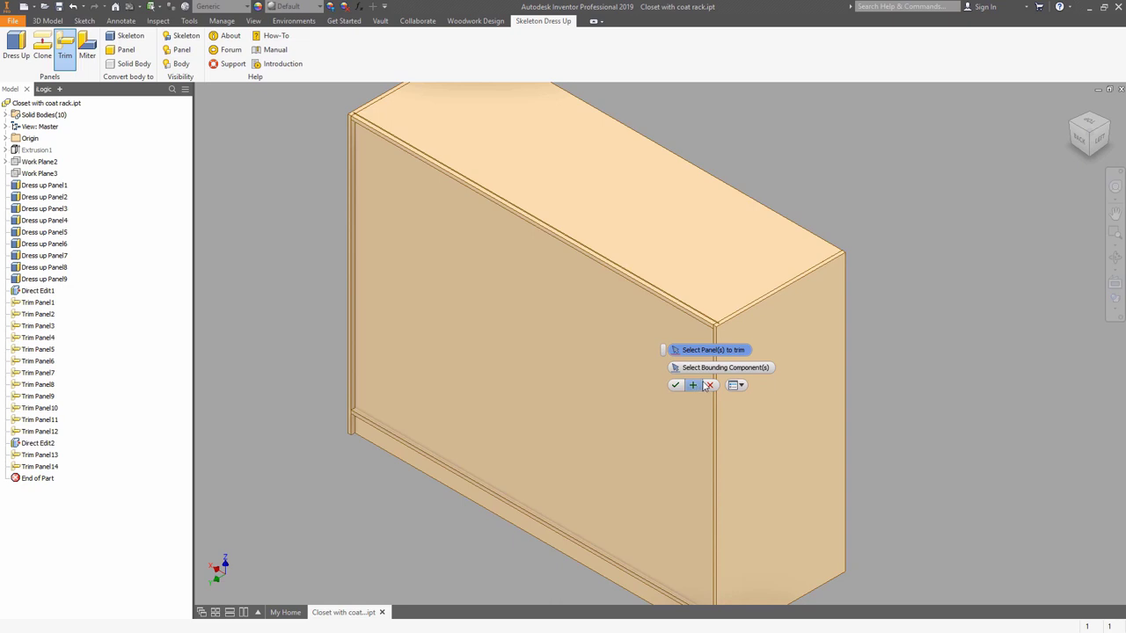
{"action": "left_click", "coordinate": [708, 385]}
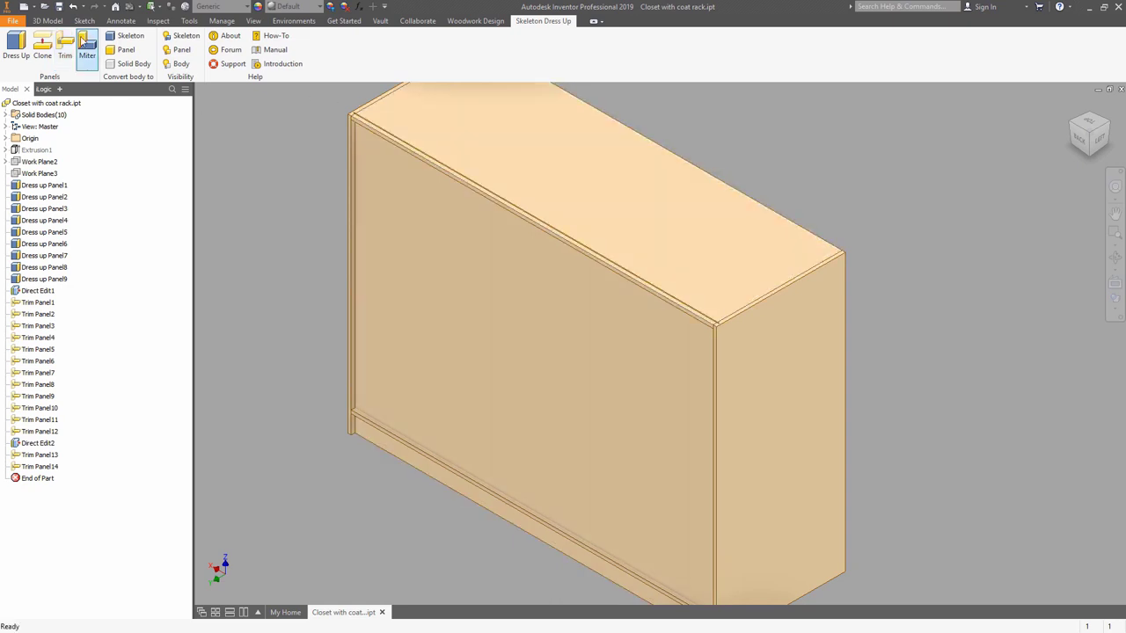
{"action": "left_click", "coordinate": [47, 20]}
Move the top panel's left edge face Panel_thickness/2 measured from the top face, creating Direct Edit3.
{"action": "left_click", "coordinate": [439, 49]}
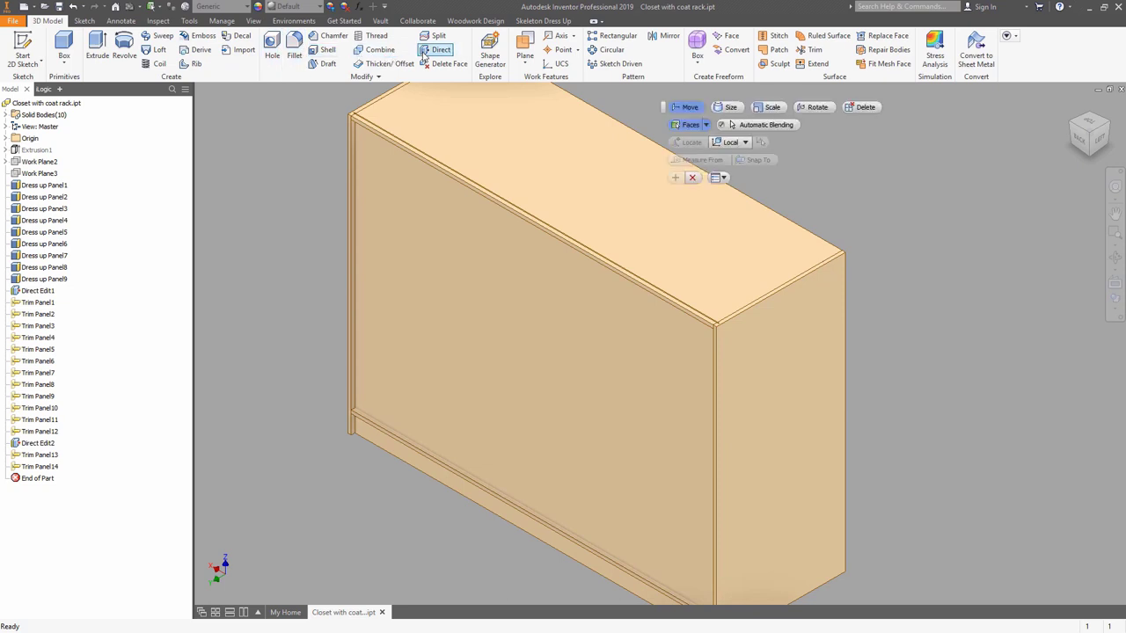
{"action": "scroll", "coordinate": [360, 120], "scroll_direction": "up", "scroll_amount": 5}
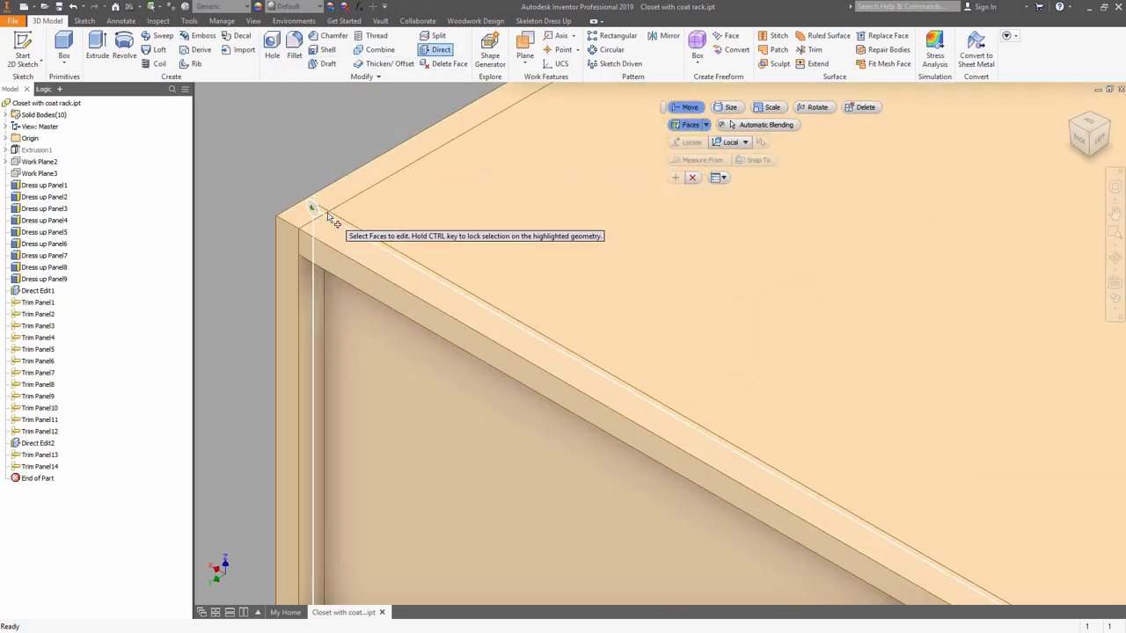
{"action": "scroll", "coordinate": [319, 211], "scroll_direction": "up", "scroll_amount": 2}
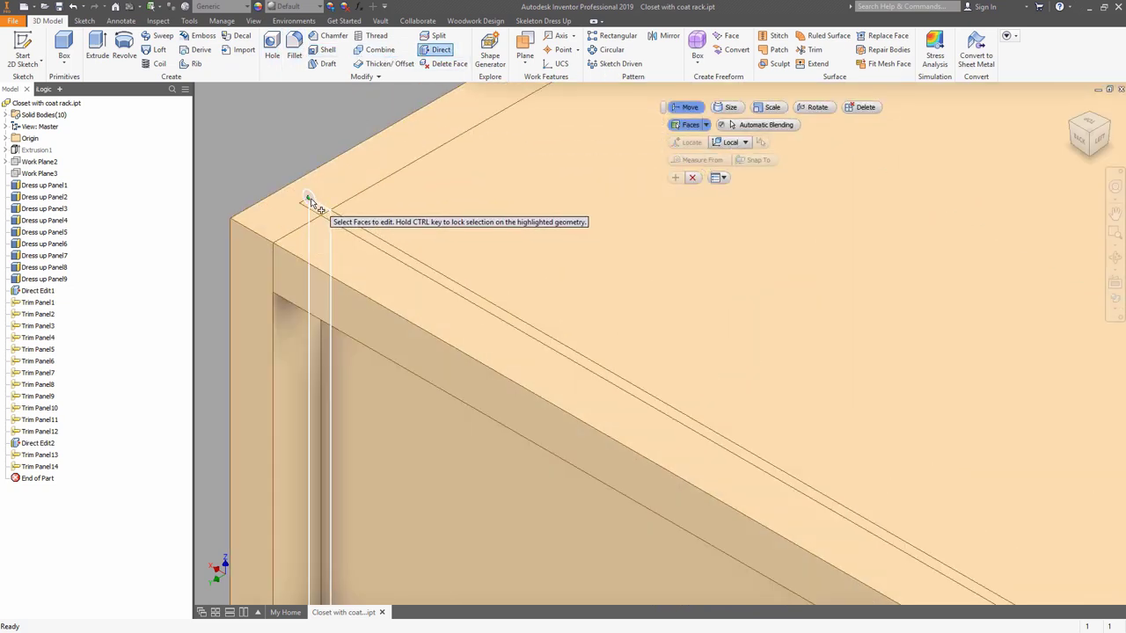
{"action": "left_click", "coordinate": [307, 205]}
{"action": "left_click_drag", "start_coordinate": [315, 192], "coordinate": [309, 203]}
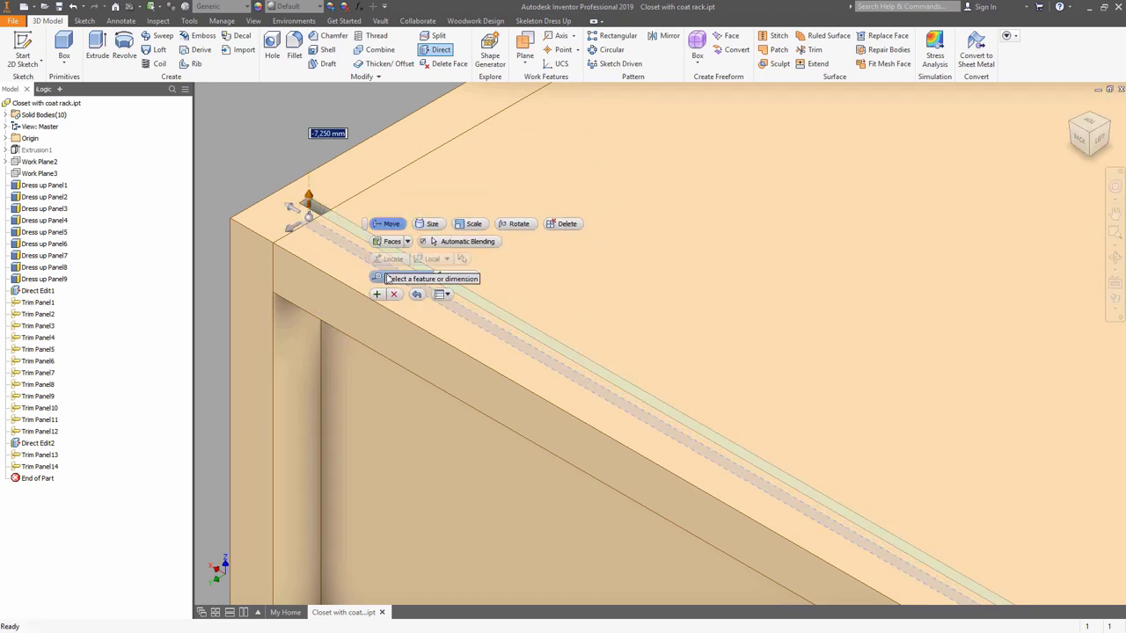
{"action": "left_click", "coordinate": [398, 277]}
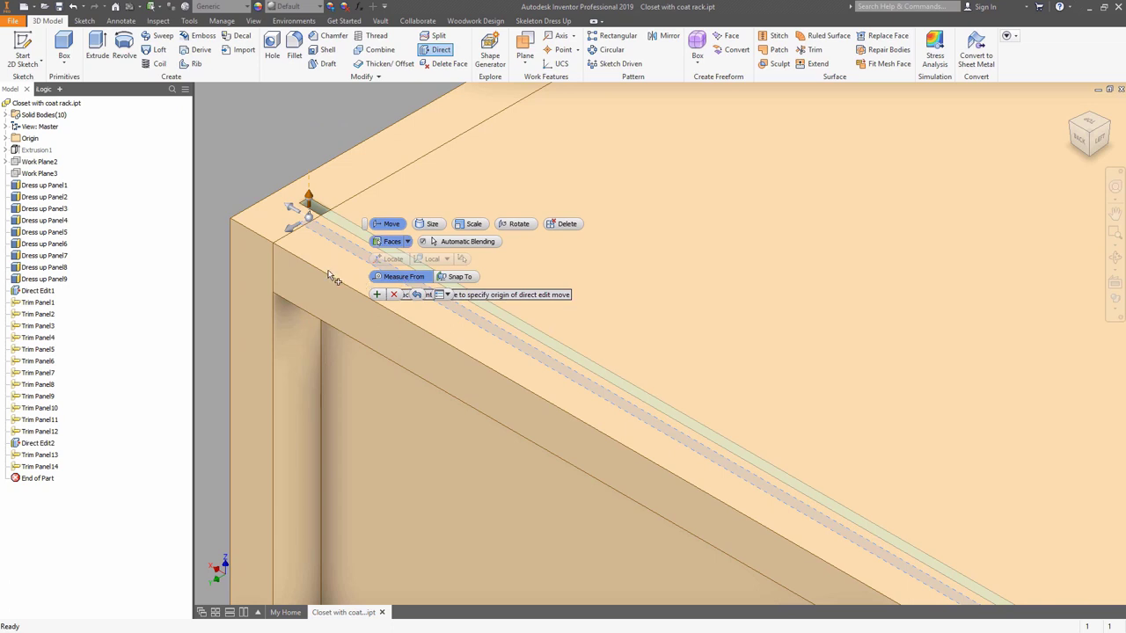
{"action": "left_click", "coordinate": [332, 266]}
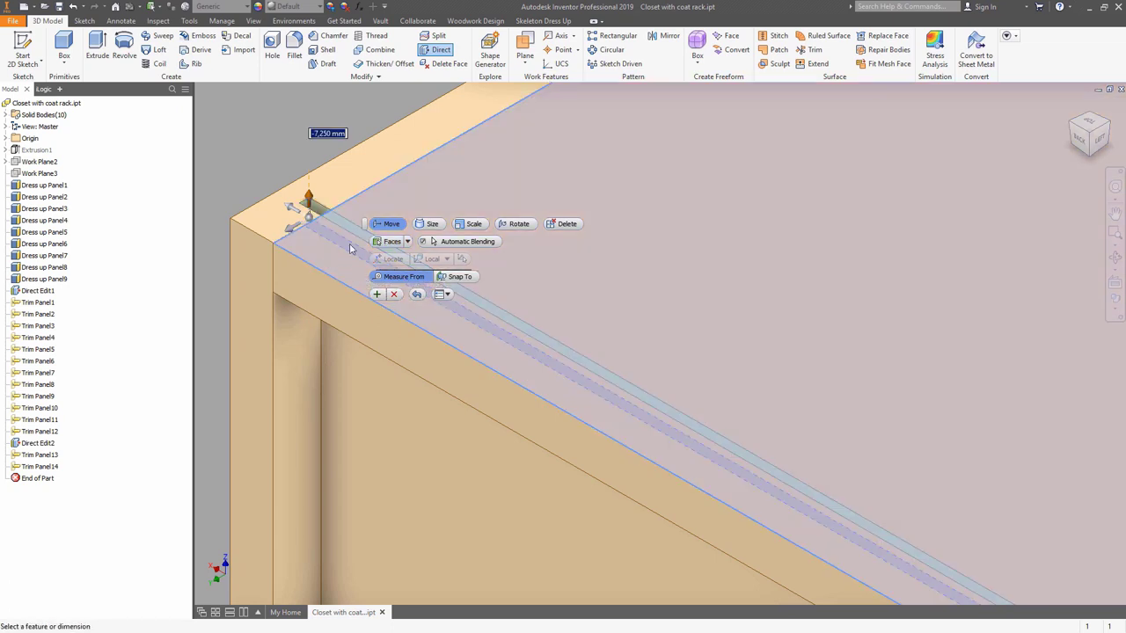
{"action": "type", "text": "_thickness/2"}
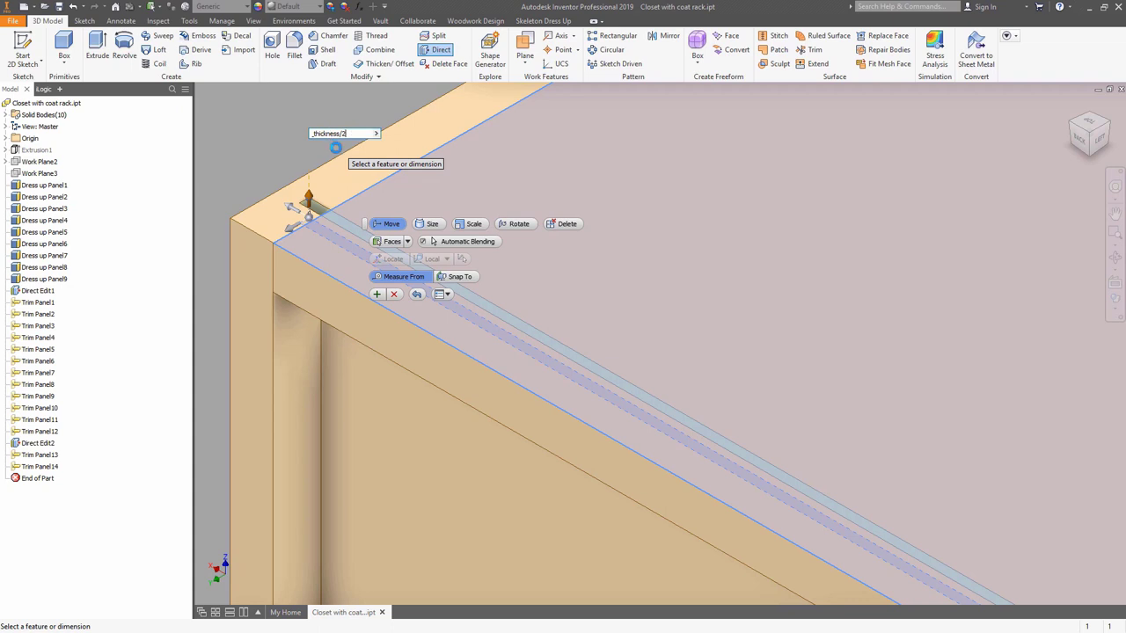
{"action": "left_click", "coordinate": [377, 294]}
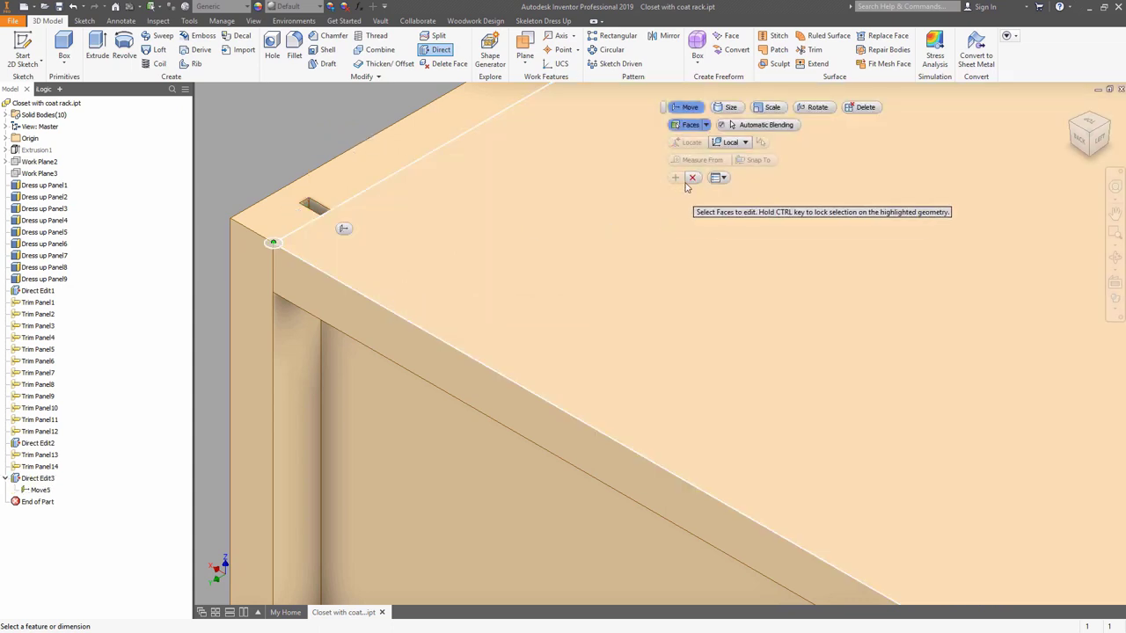
{"action": "left_click", "coordinate": [693, 178]}
{"action": "scroll", "coordinate": [449, 164], "scroll_direction": "up", "scroll_amount": 5}
{"action": "scroll", "coordinate": [449, 165], "scroll_direction": "up", "scroll_amount": 5}
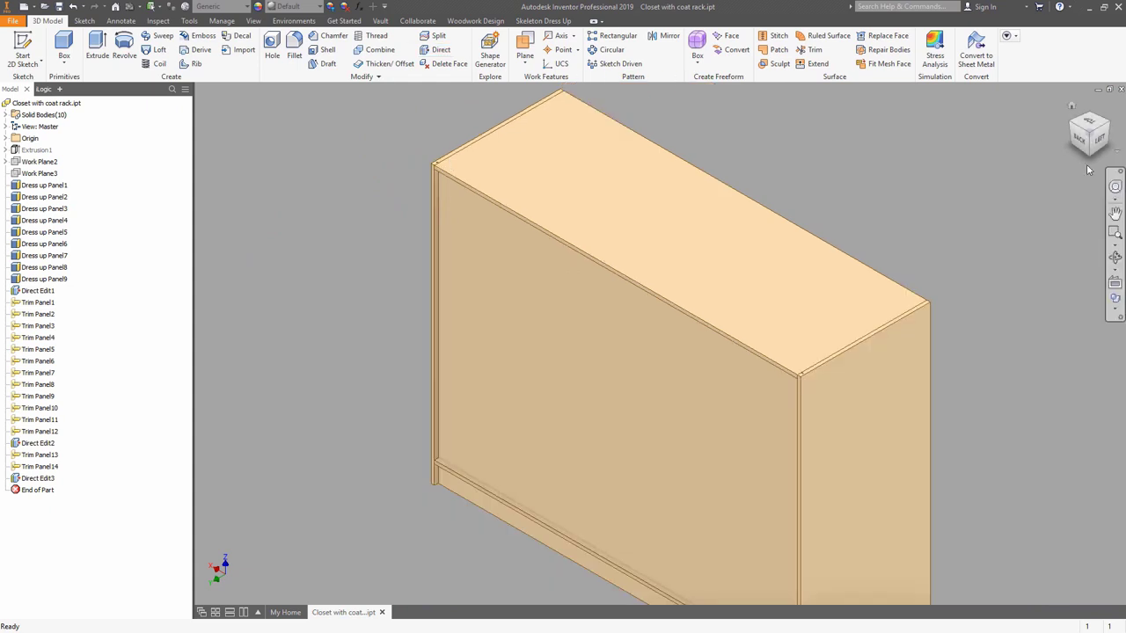
Start a direct edit on the interior and drag the thin floor-edge face upward.
{"action": "left_click", "coordinate": [1091, 155]}
{"action": "scroll", "coordinate": [809, 327], "scroll_direction": "down", "scroll_amount": 5}
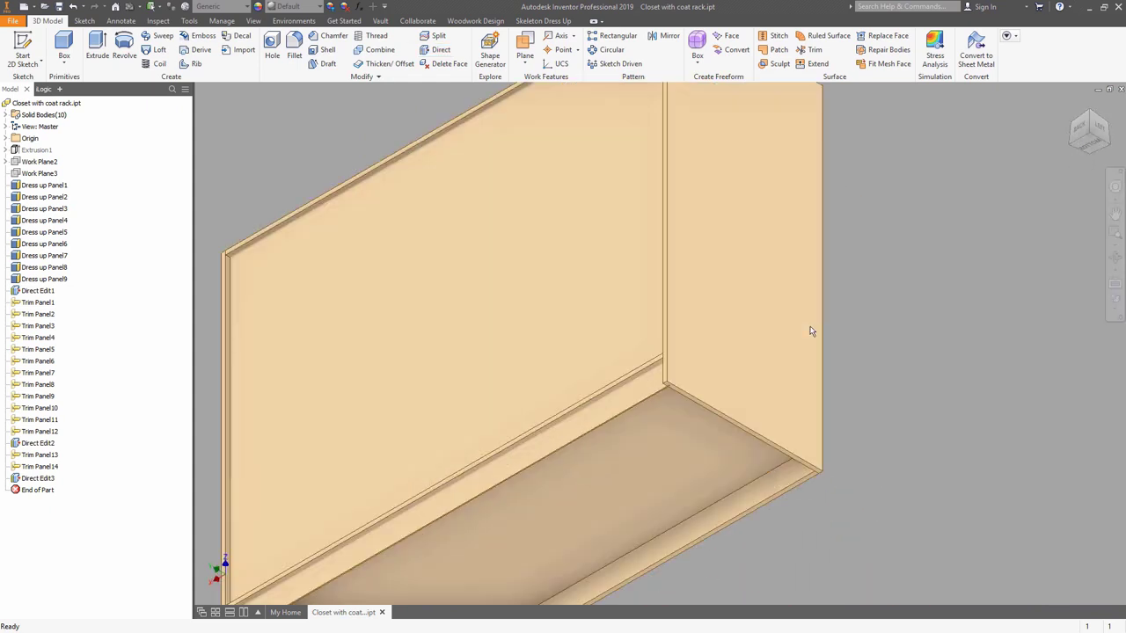
{"action": "left_click", "coordinate": [440, 49]}
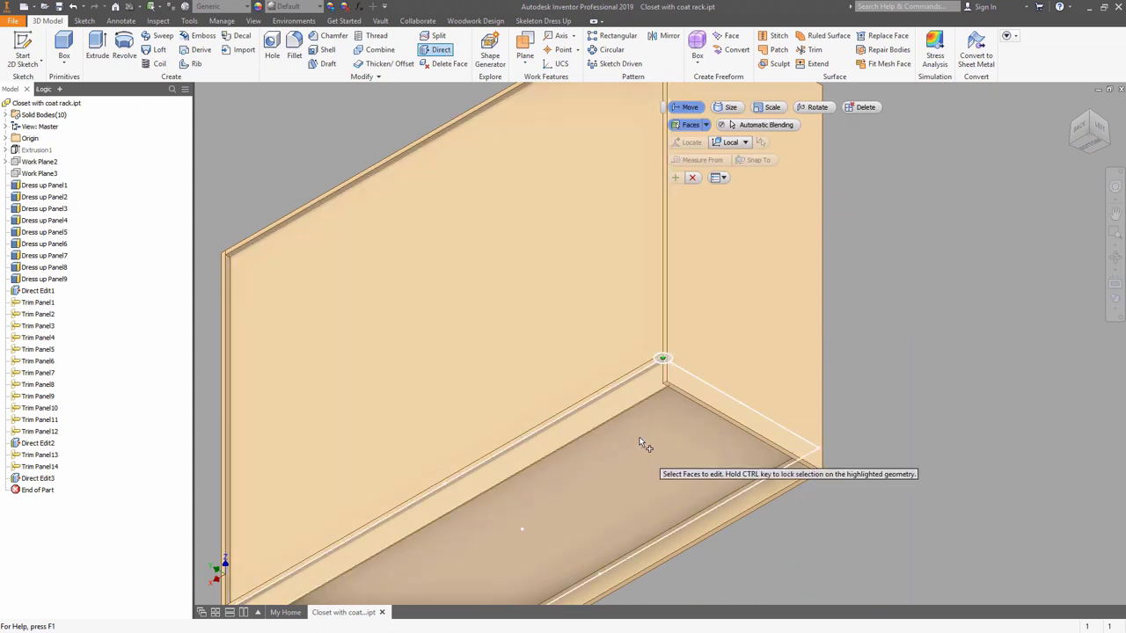
{"action": "scroll", "coordinate": [642, 414], "scroll_direction": "down", "scroll_amount": 3}
{"action": "scroll", "coordinate": [678, 347], "scroll_direction": "down", "scroll_amount": 2}
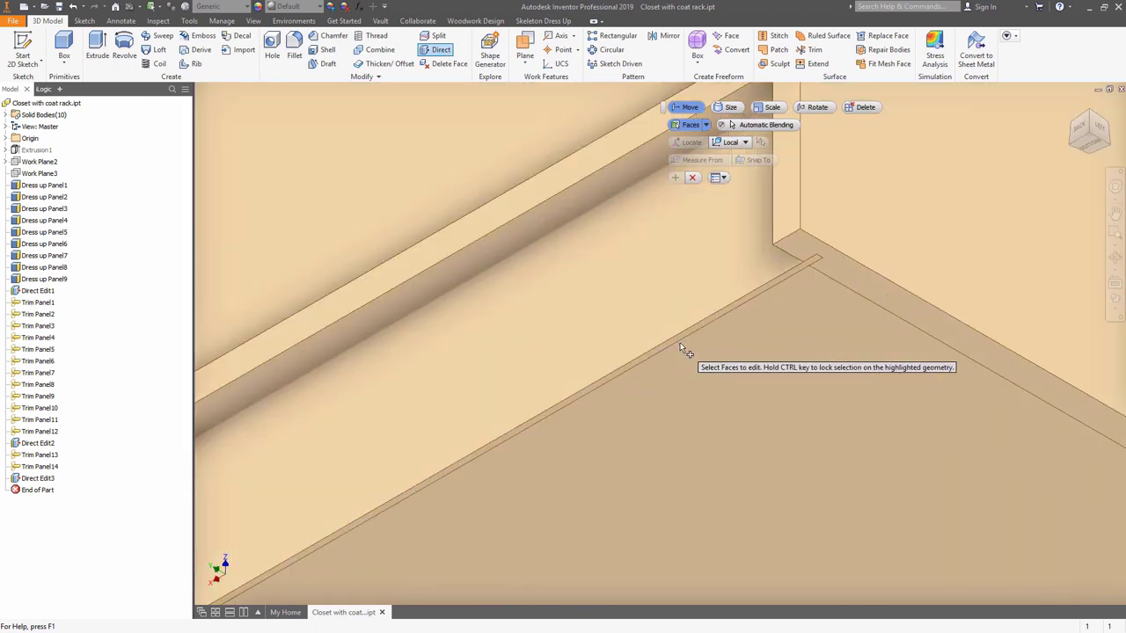
{"action": "left_click", "coordinate": [680, 336]}
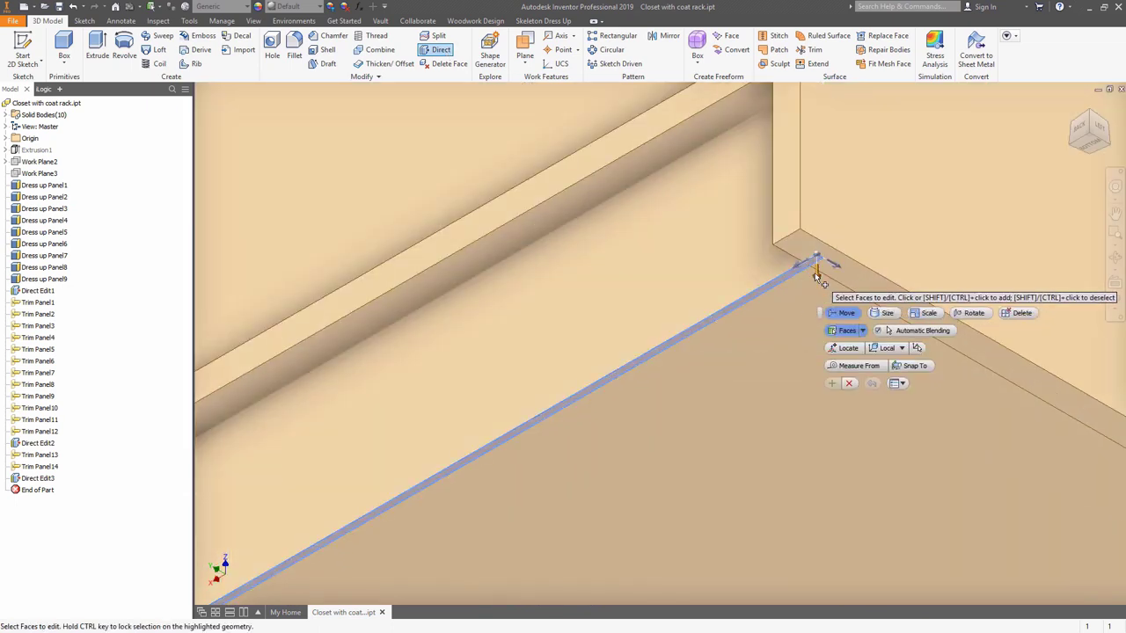
{"action": "left_click_drag", "start_coordinate": [815, 272], "coordinate": [816, 165]}
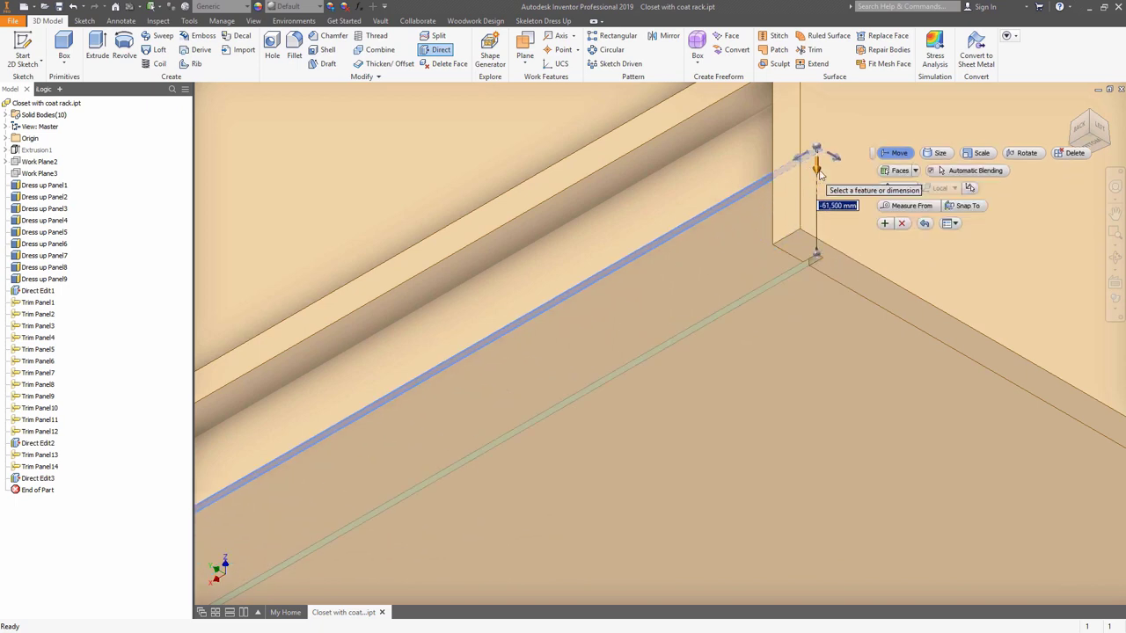
Offset that face -thickness/2 from the shelf's upper edge and finish the edit.
{"action": "left_click", "coordinate": [899, 206]}
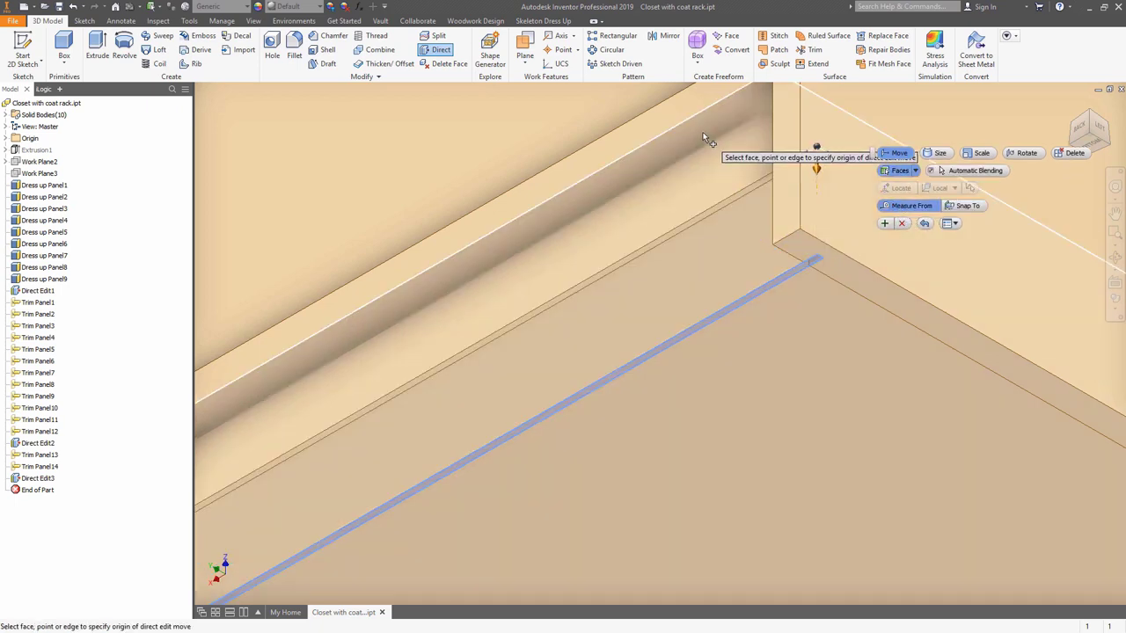
{"action": "left_click", "coordinate": [702, 132]}
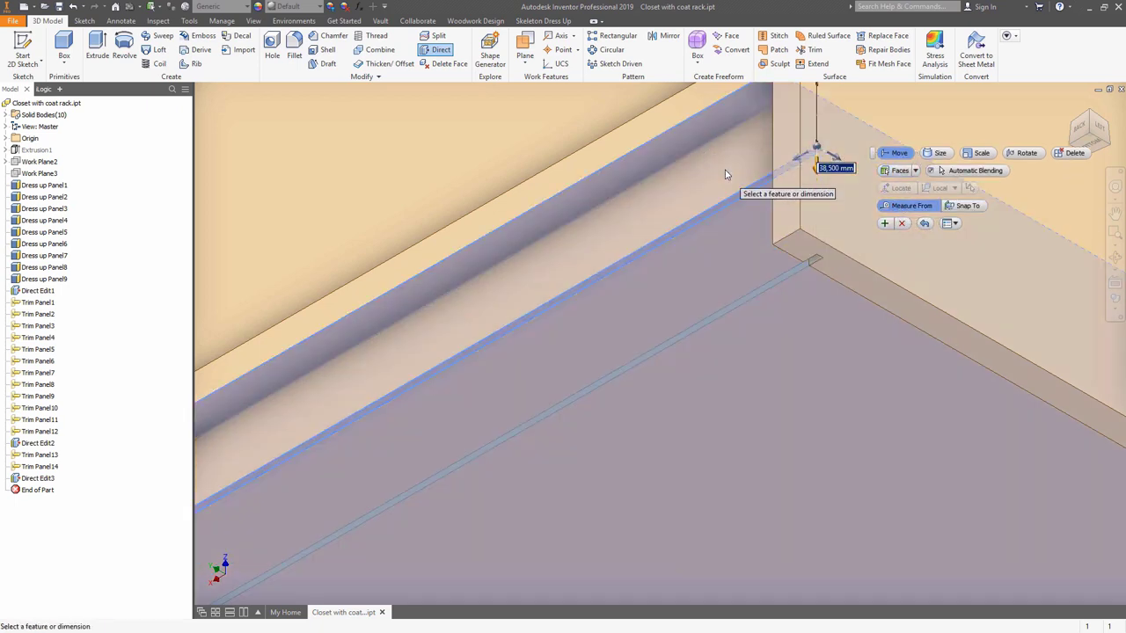
{"action": "type", "text": "-thickness/2"}
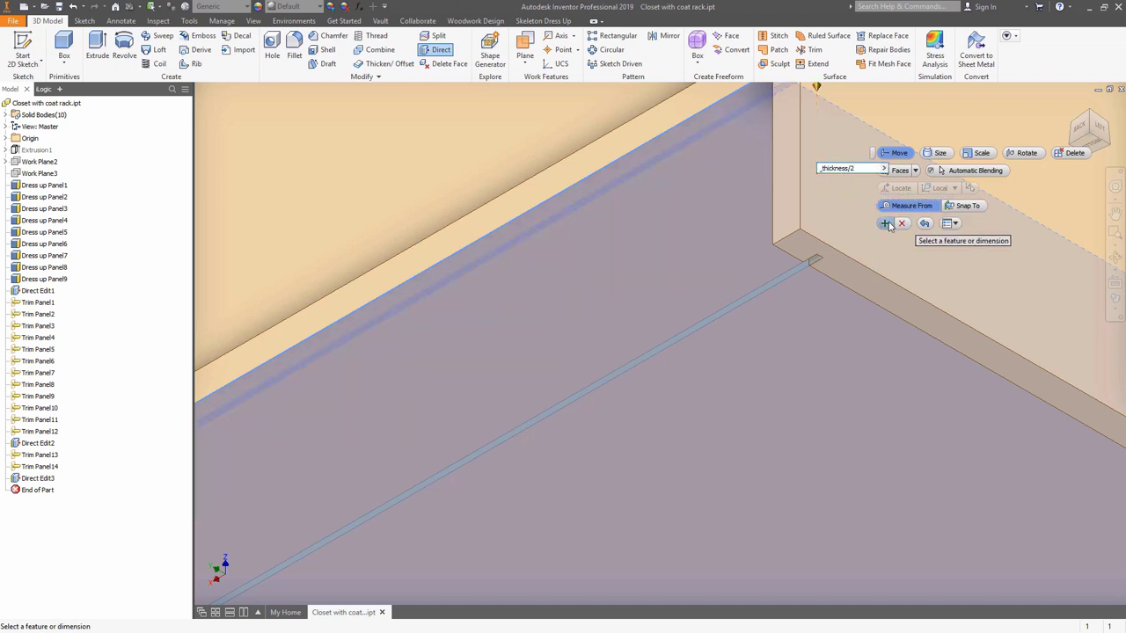
{"action": "left_click", "coordinate": [887, 224]}
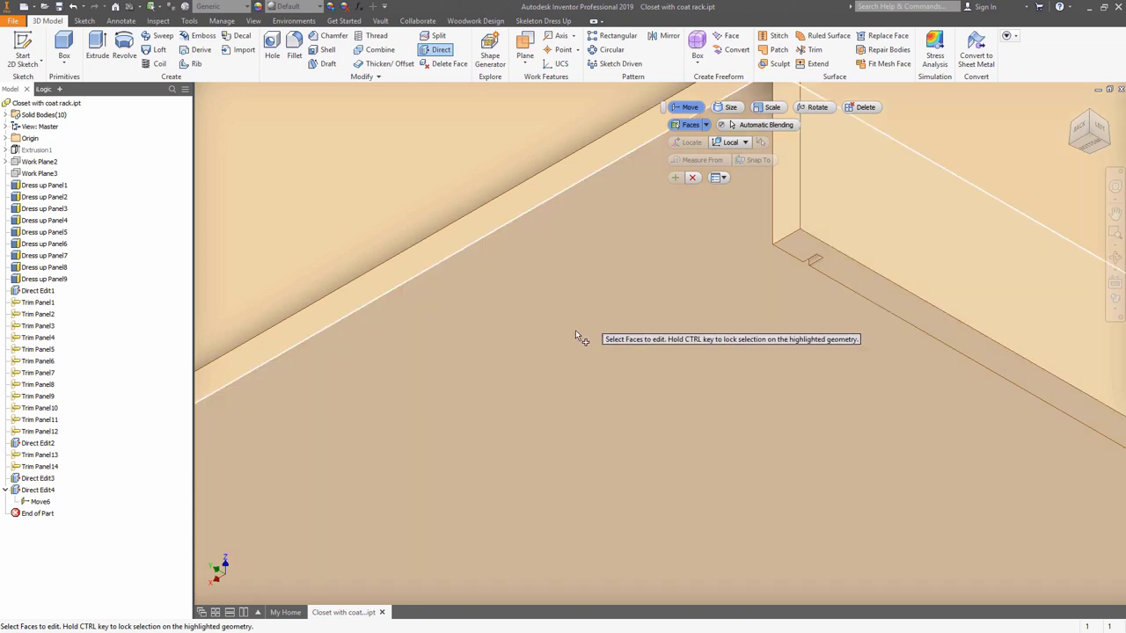
{"action": "scroll", "coordinate": [573, 334], "scroll_direction": "down", "scroll_amount": 4}
{"action": "key", "text": "Escape"}
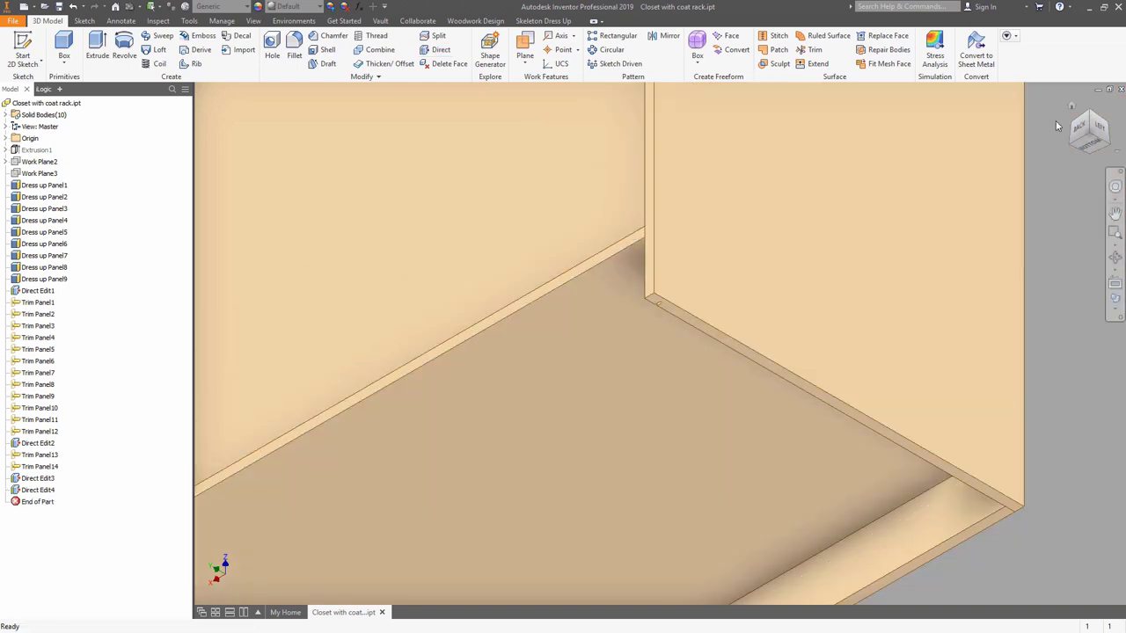
{"action": "left_click", "coordinate": [1095, 138]}
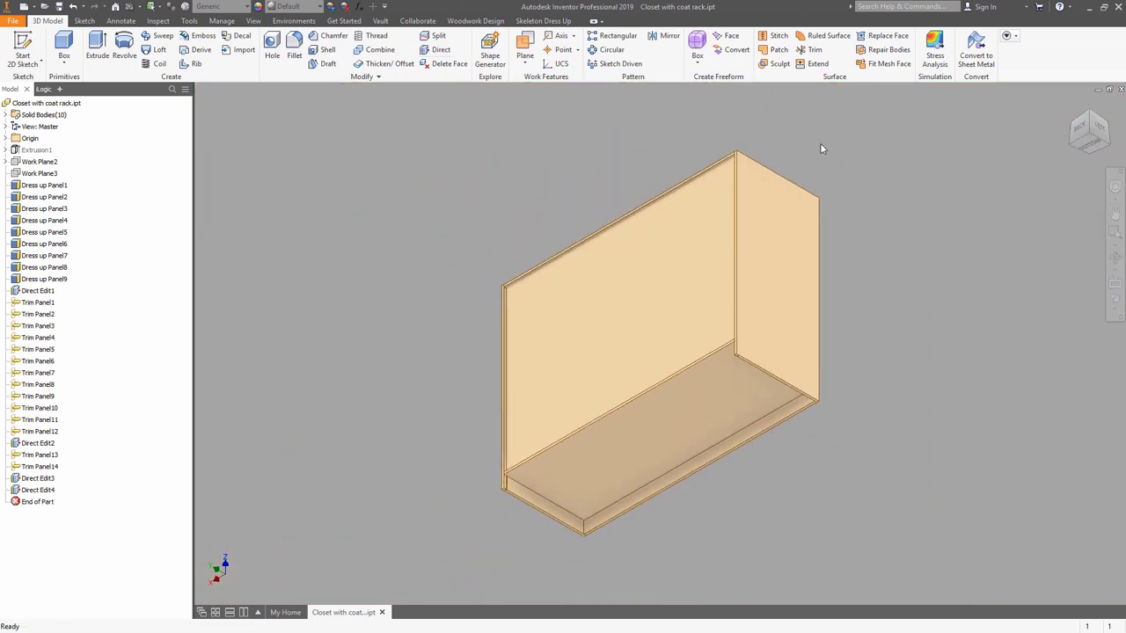
{"action": "left_click", "coordinate": [1092, 117]}
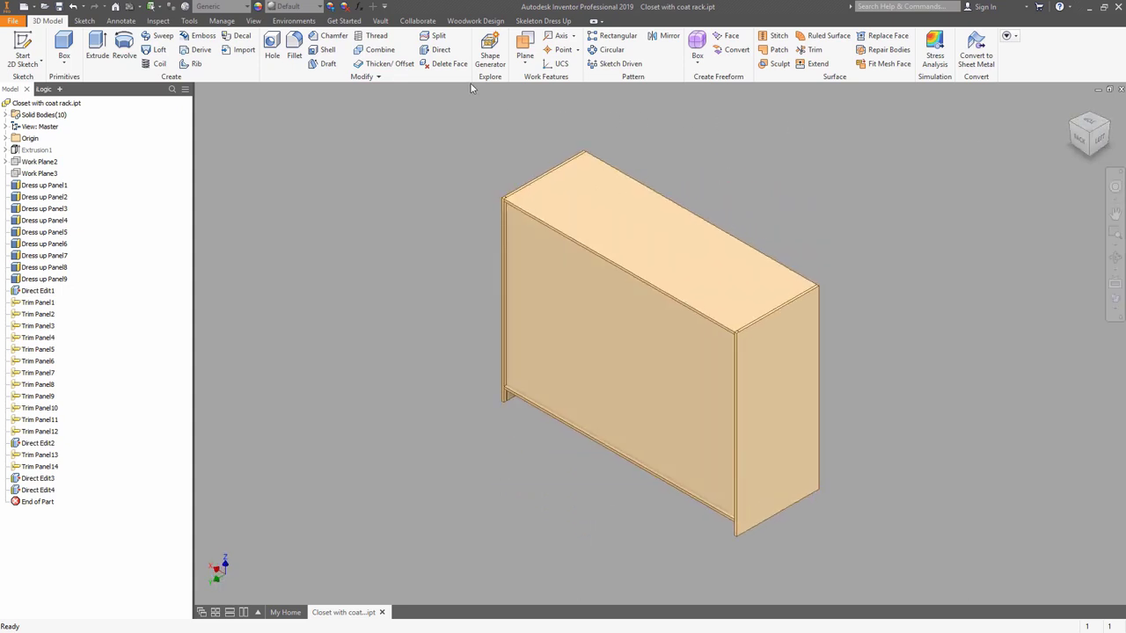
Trim the top and bottom panels against their bounding component, adding Trim Panel15 and Trim Panel16.
{"action": "left_click", "coordinate": [543, 20]}
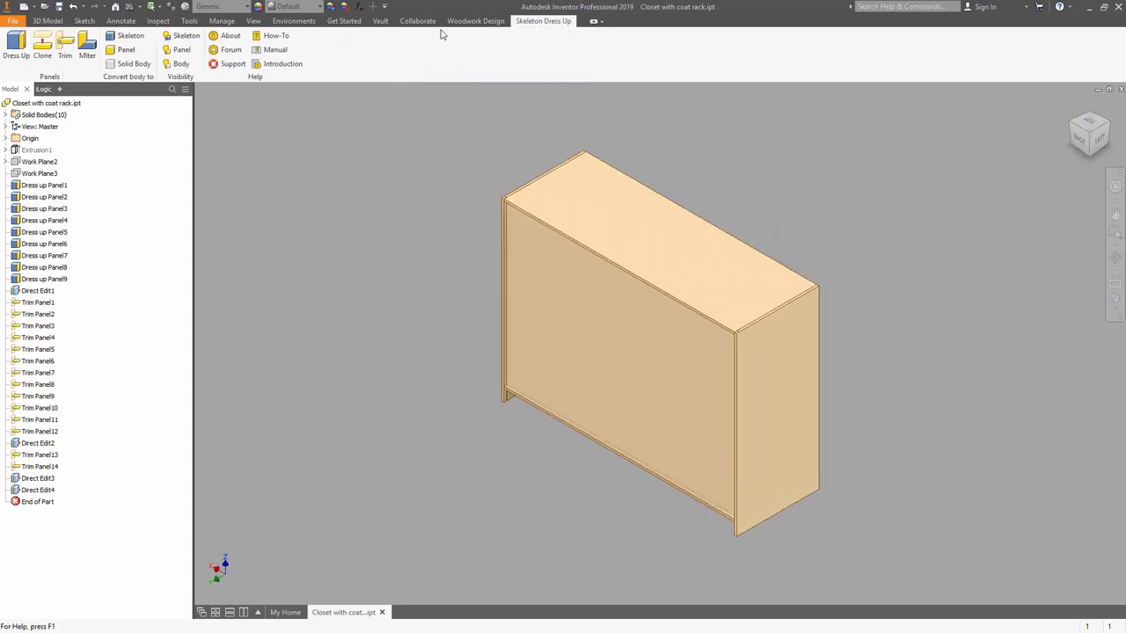
{"action": "left_click", "coordinate": [61, 46]}
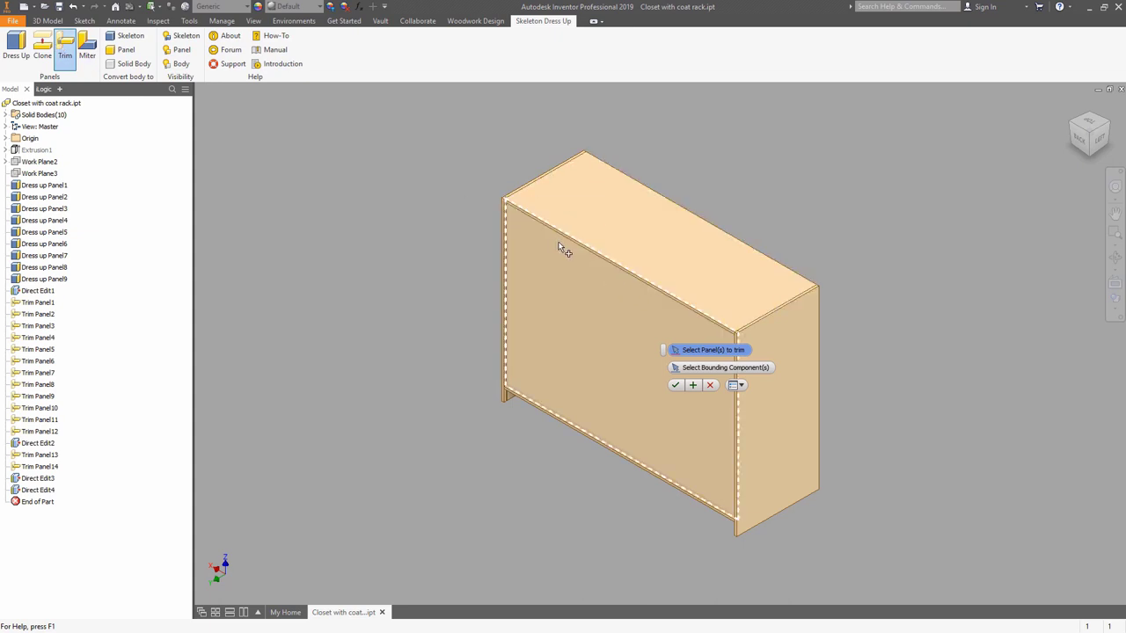
{"action": "scroll", "coordinate": [563, 249], "scroll_direction": "up", "scroll_amount": 3}
{"action": "left_click", "coordinate": [513, 181]}
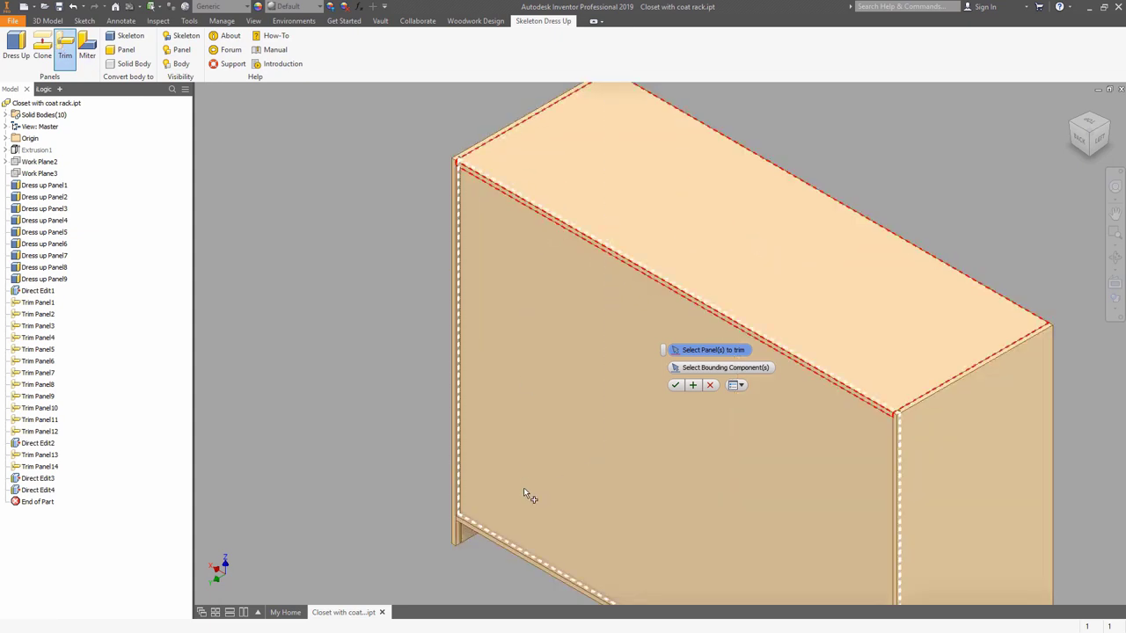
{"action": "left_click", "coordinate": [508, 550]}
{"action": "left_click", "coordinate": [694, 367]}
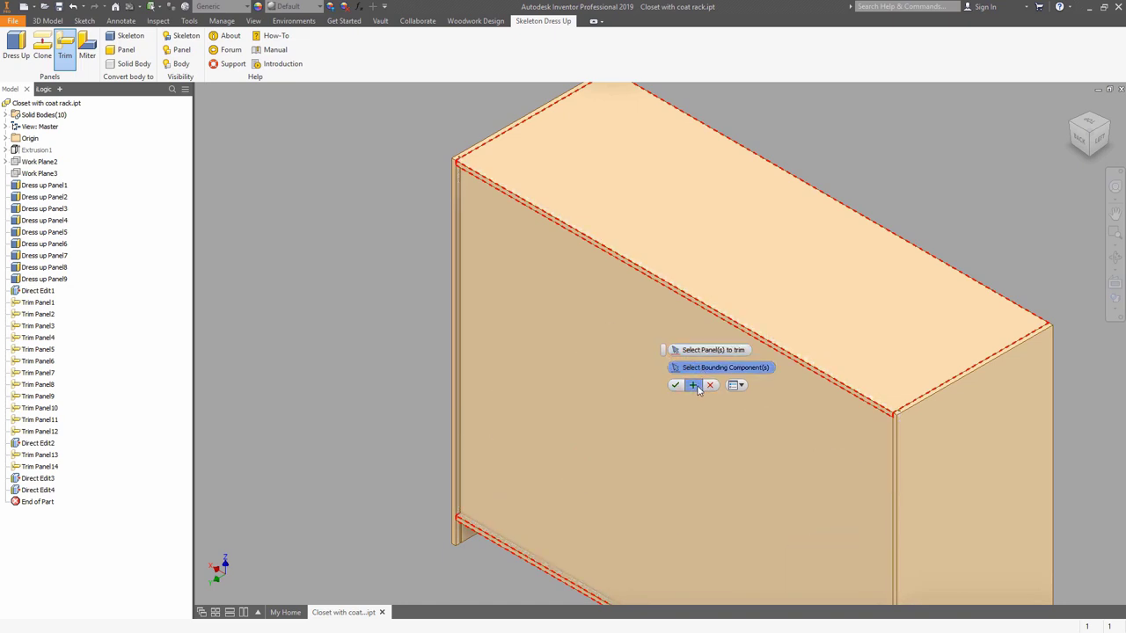
{"action": "left_click", "coordinate": [696, 387]}
{"action": "left_click", "coordinate": [710, 387]}
Set the selection filter to whole bodies and bring up the back panel's context menu.
{"action": "right_click", "coordinate": [588, 334]}
{"action": "left_click", "coordinate": [616, 345]}
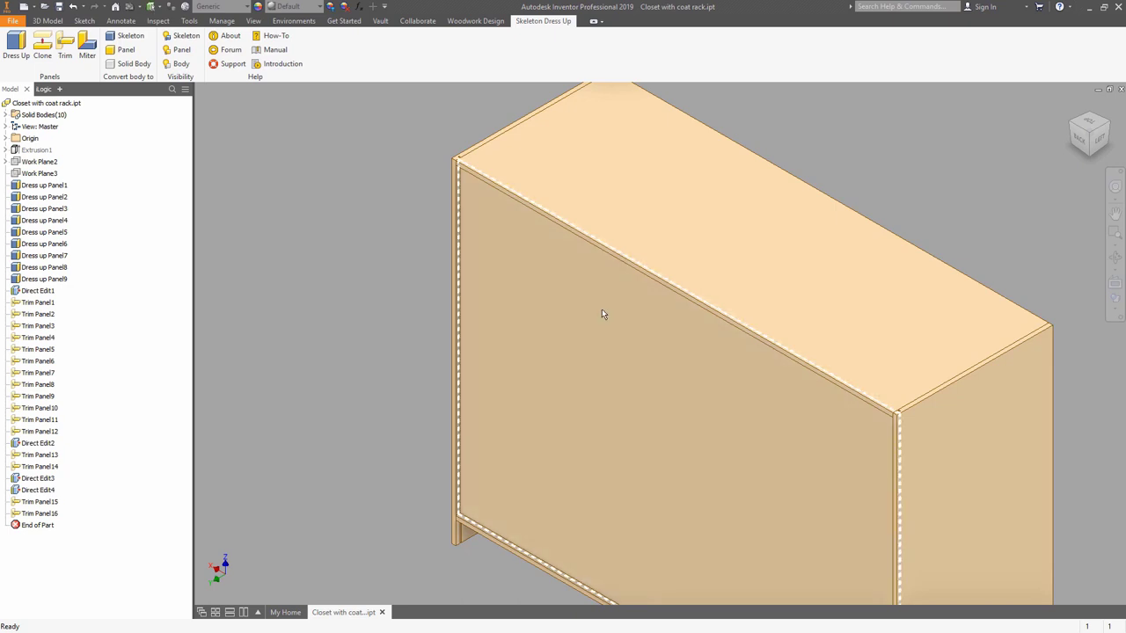
{"action": "right_click", "coordinate": [602, 311]}
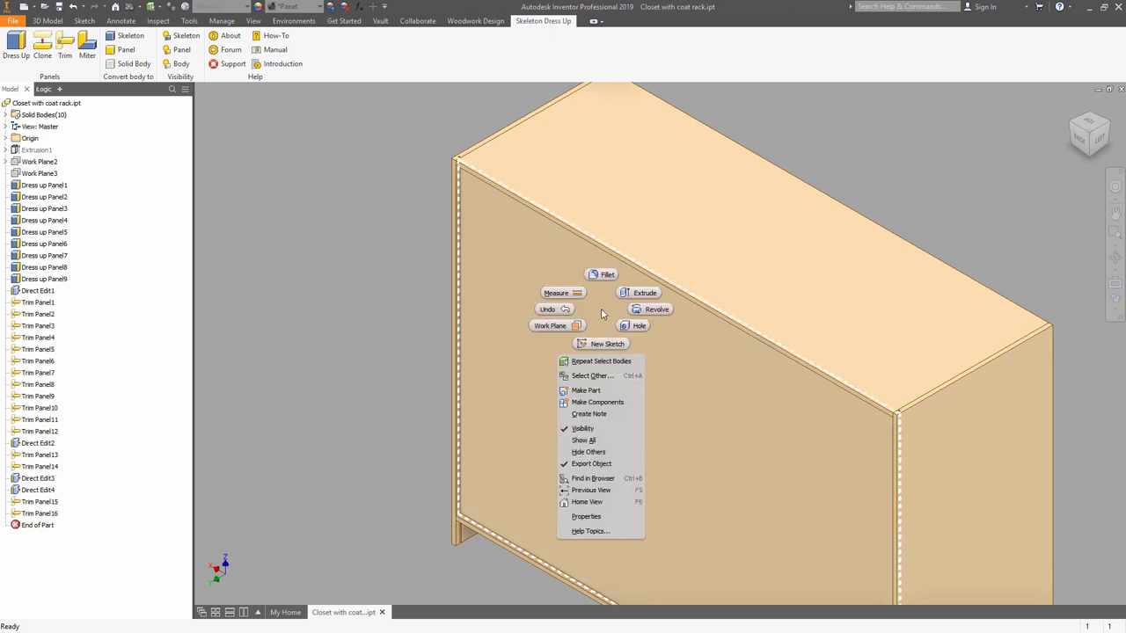
Hide the back panel body, view the cabinet from the front, and expand Solid Bodies(10).
{"action": "left_click", "coordinate": [598, 429]}
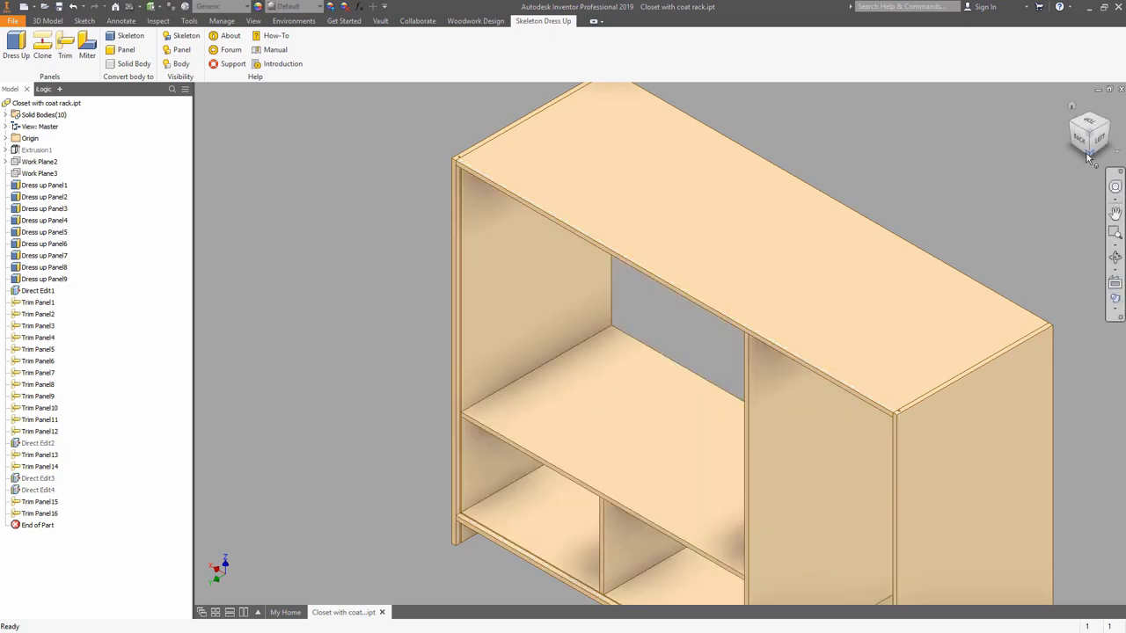
{"action": "left_click", "coordinate": [1091, 158]}
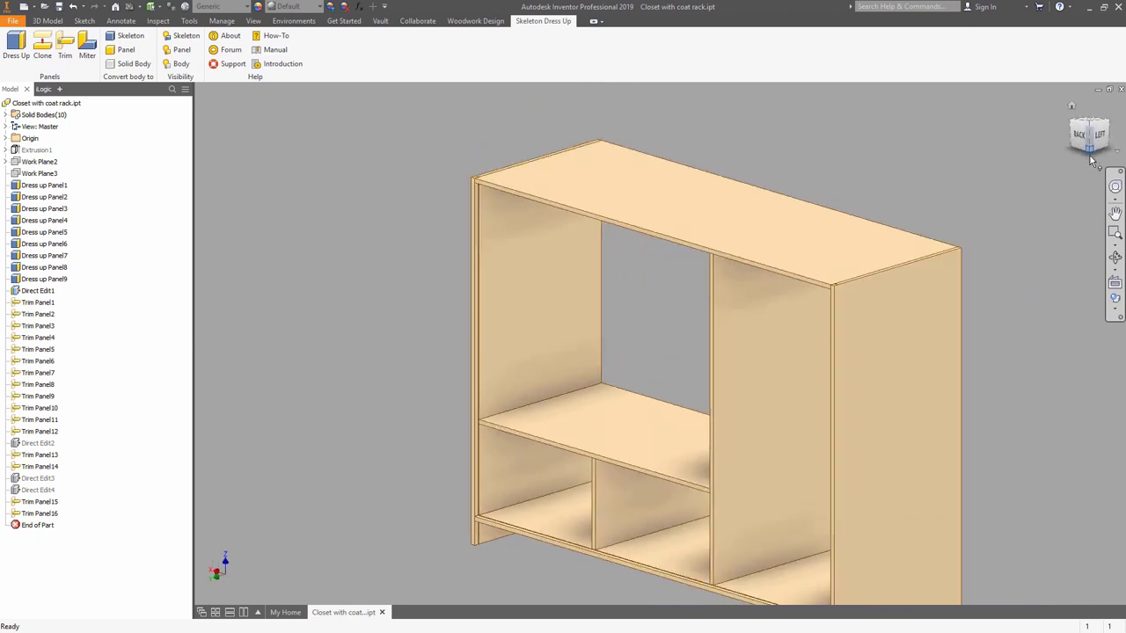
{"action": "scroll", "coordinate": [506, 301], "scroll_direction": "up", "scroll_amount": 4}
{"action": "scroll", "coordinate": [516, 334], "scroll_direction": "up", "scroll_amount": 2}
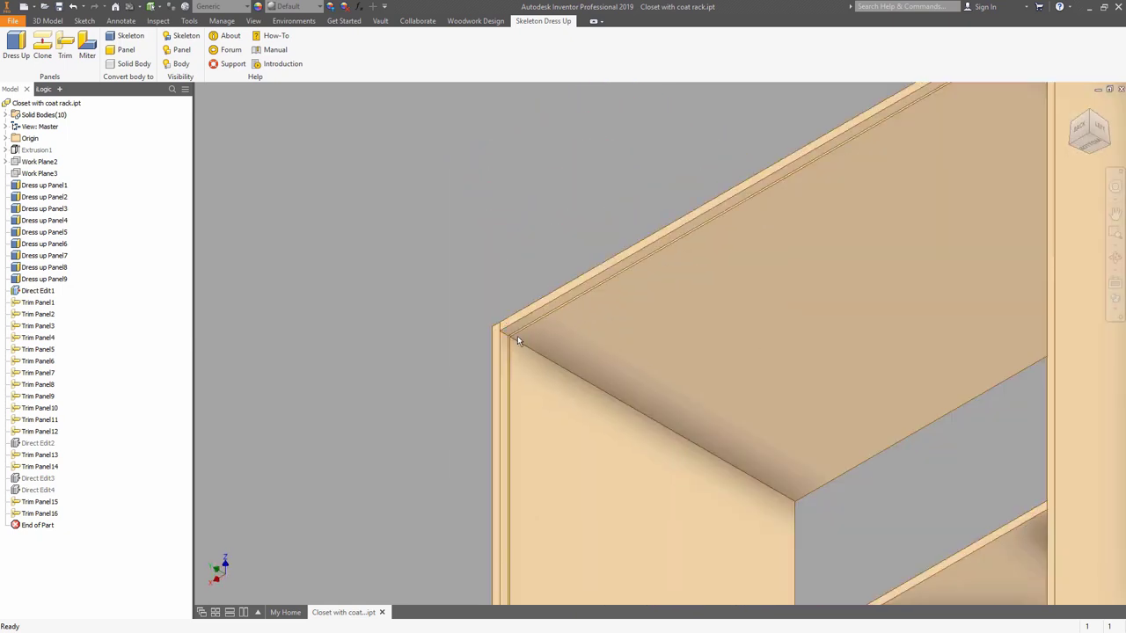
{"action": "scroll", "coordinate": [526, 351], "scroll_direction": "down", "scroll_amount": 5}
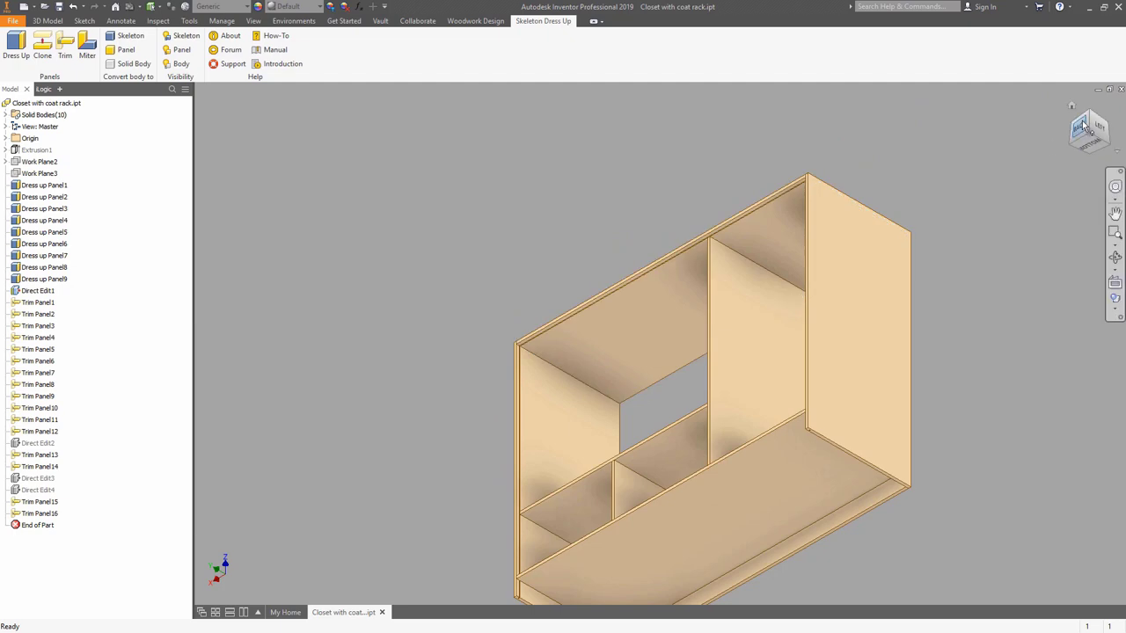
{"action": "left_click", "coordinate": [1072, 108]}
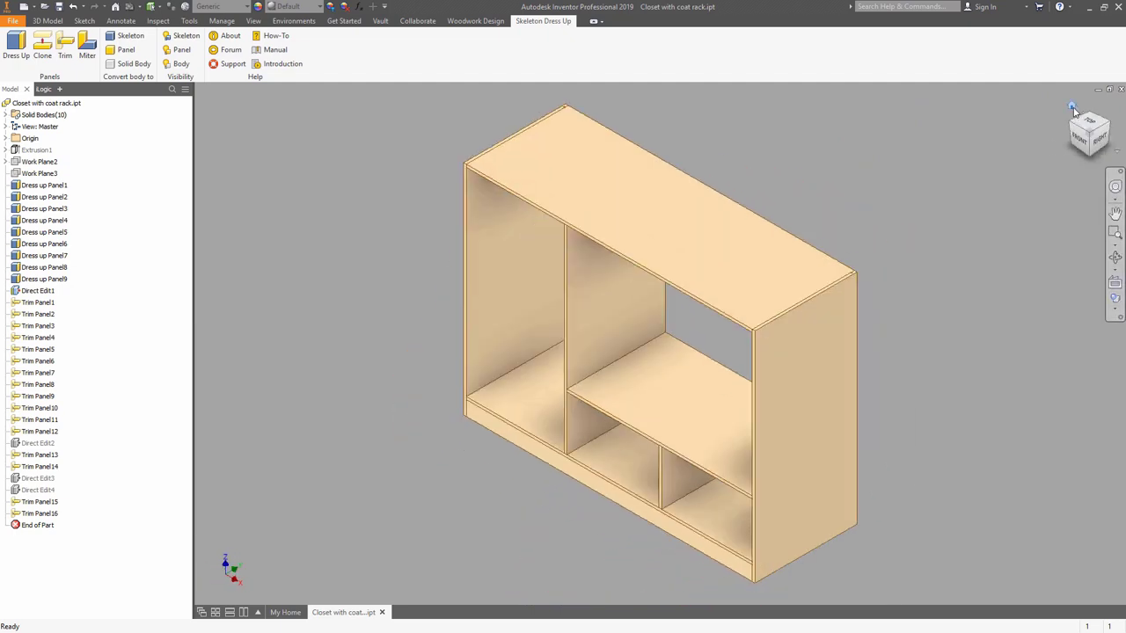
{"action": "left_click", "coordinate": [6, 115]}
Unhide the back panel and rename bodies to Bottom_panel, Right_panel and Plynth.
{"action": "right_click", "coordinate": [36, 197]}
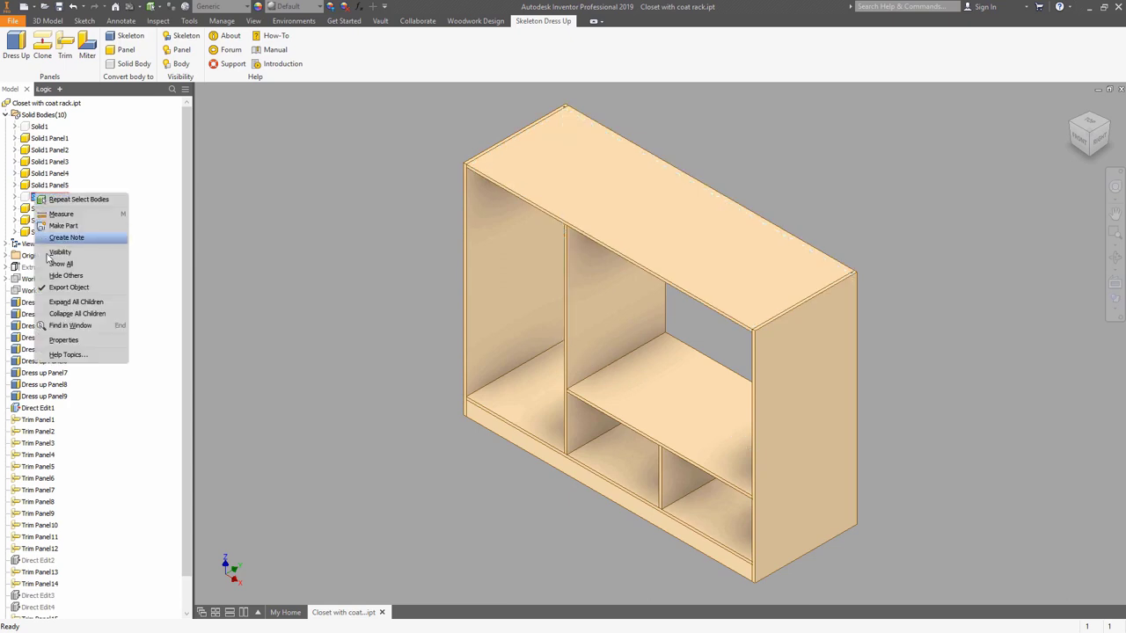
{"action": "left_click", "coordinate": [50, 255]}
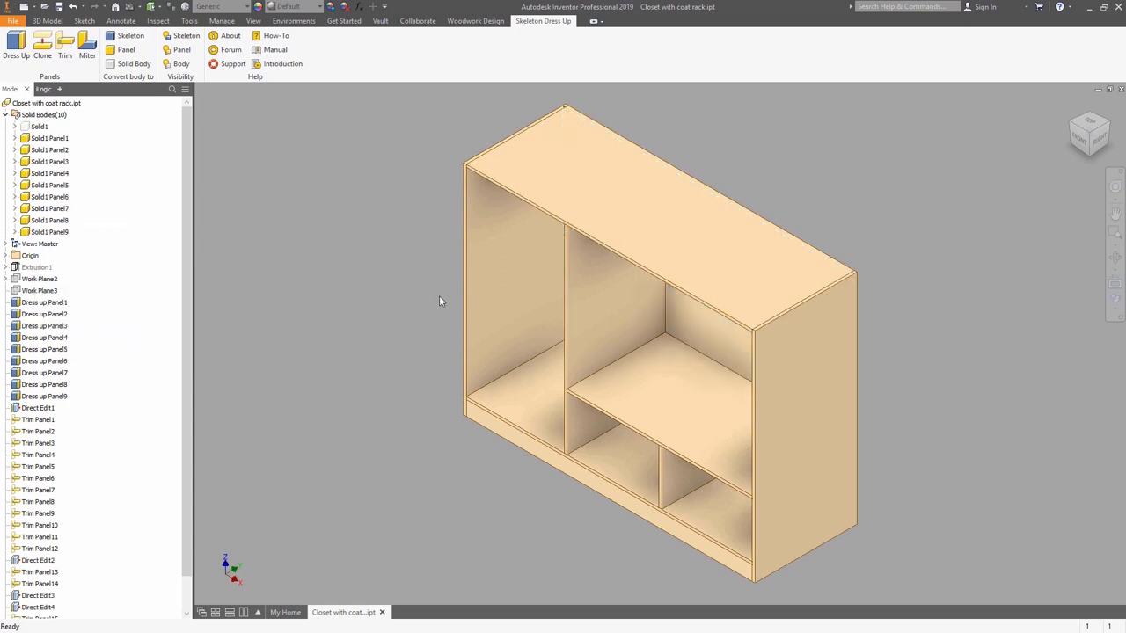
{"action": "left_click", "coordinate": [39, 129]}
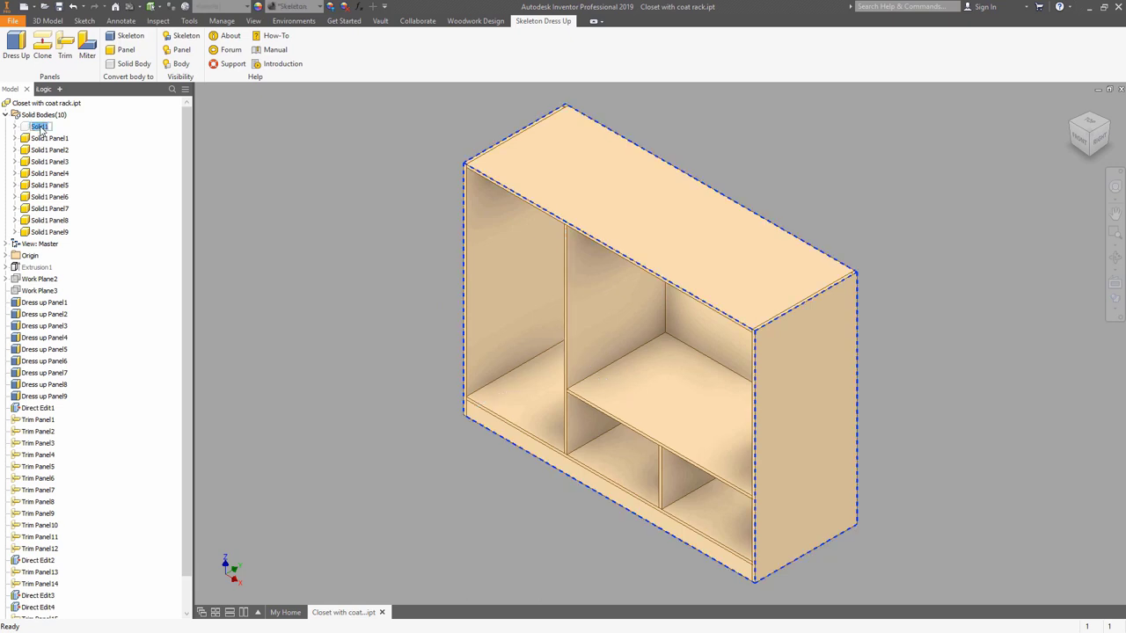
{"action": "left_click", "coordinate": [54, 139]}
{"action": "left_click", "coordinate": [55, 150]}
{"action": "left_click", "coordinate": [56, 150]}
{"action": "type", "text": "Right_panel"}
{"action": "left_click", "coordinate": [55, 162]}
{"action": "type", "text": "Plynth"}
{"action": "left_click", "coordinate": [55, 174]}
Rename the next two bodies Left_panel and Top_panel.
{"action": "left_click", "coordinate": [54, 175]}
{"action": "type", "text": "Left_panel"}
{"action": "left_click", "coordinate": [56, 186]}
{"action": "left_click", "coordinate": [56, 185]}
{"action": "type", "text": "Top_panel"}
{"action": "left_click", "coordinate": [59, 198]}
Rename the remaining bodies Back_panel, Separator, Drawer_separator and Drawer_shelf.
{"action": "left_click", "coordinate": [60, 200]}
{"action": "left_click", "coordinate": [50, 209]}
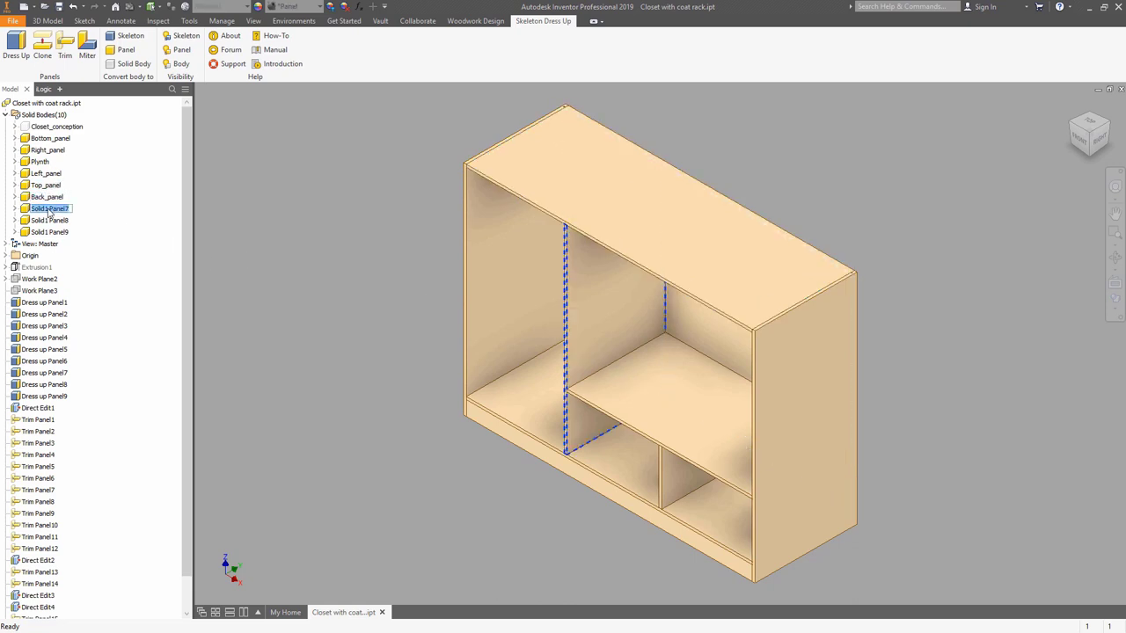
{"action": "type", "text": "Separator"}
{"action": "left_click", "coordinate": [53, 221]}
{"action": "type", "text": "Drawer_separator"}
{"action": "left_click", "coordinate": [51, 232]}
{"action": "type", "text": "Drawer_shelf"}
{"action": "left_click", "coordinate": [80, 241]}
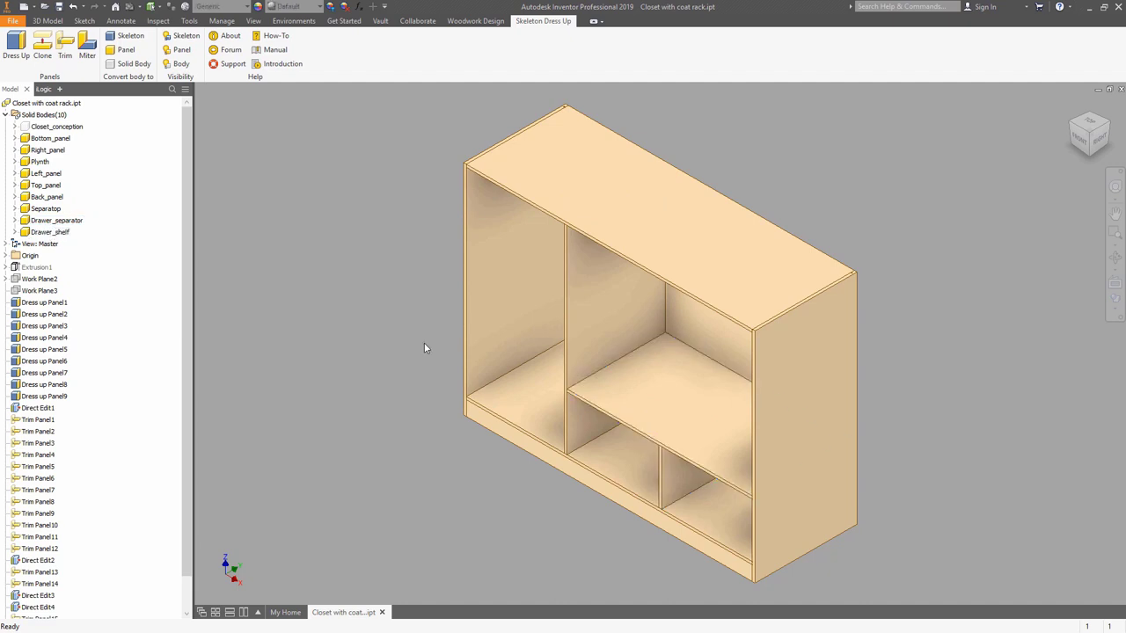
{"action": "left_click", "coordinate": [1114, 127]}
Switch to body selection and hide every solid body except Back_panel.
{"action": "right_click", "coordinate": [856, 248]}
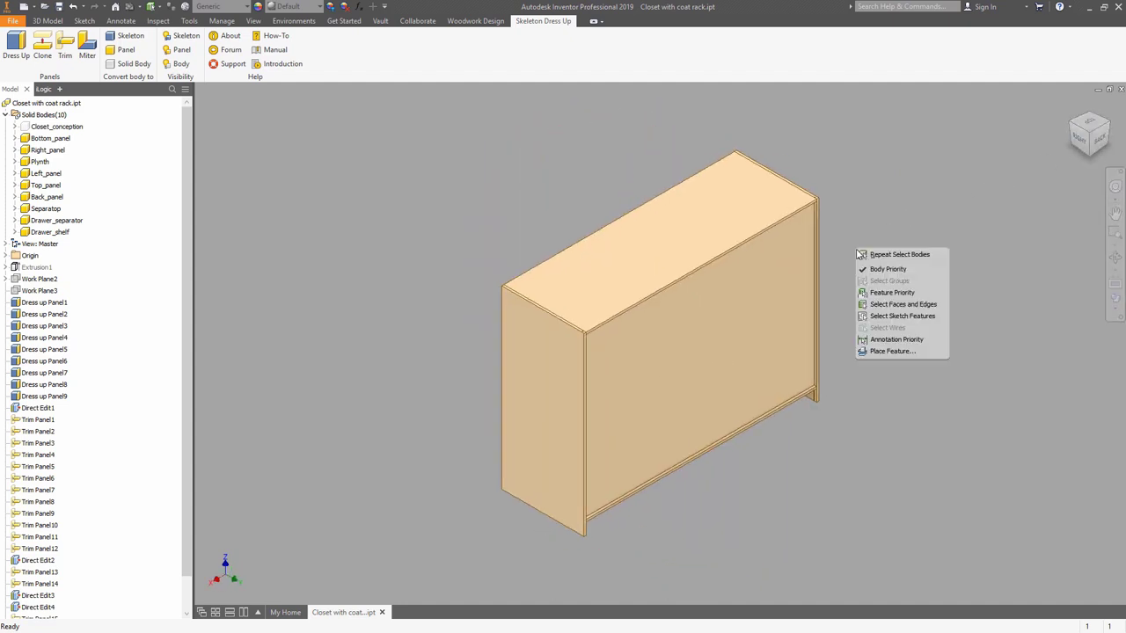
{"action": "left_click", "coordinate": [875, 266]}
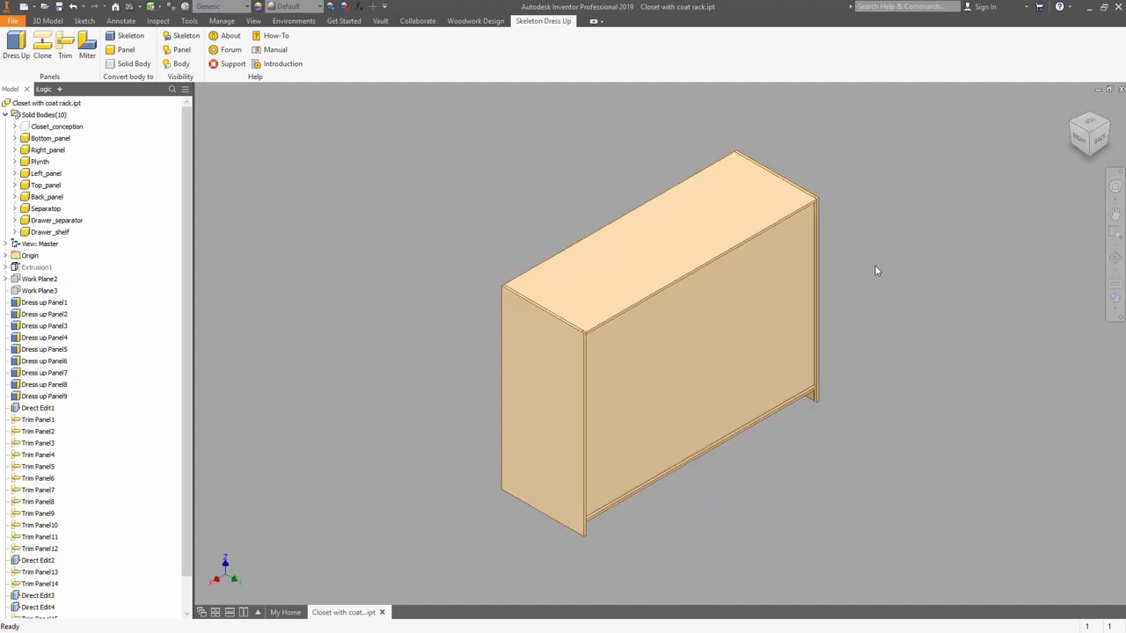
{"action": "right_click", "coordinate": [762, 288]}
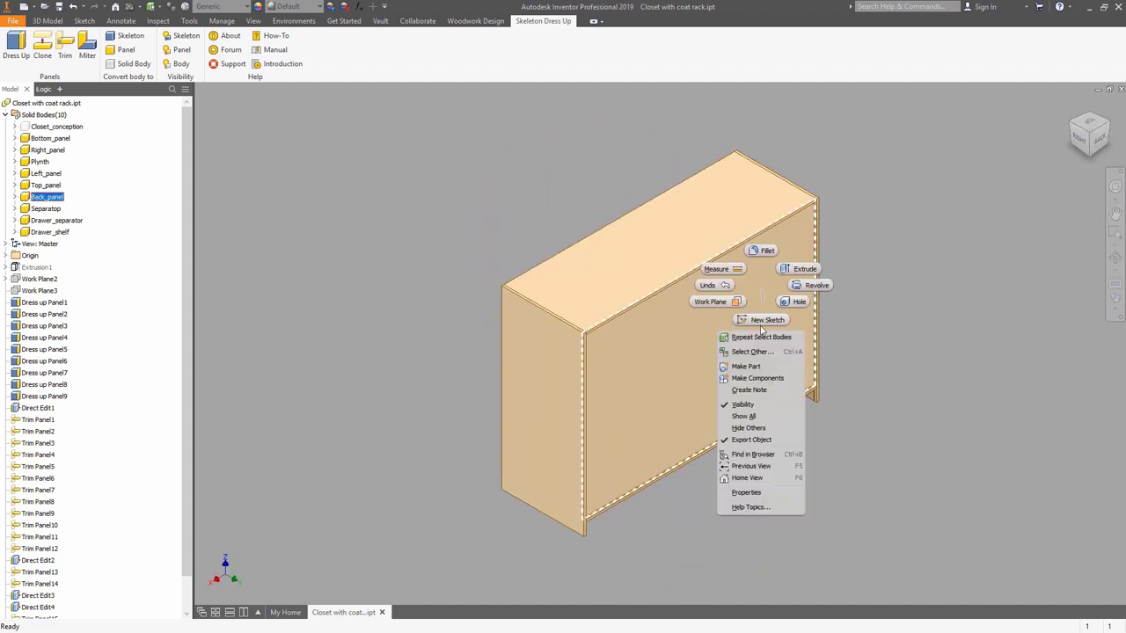
{"action": "left_click", "coordinate": [745, 429]}
Set selection priority to faces and edges and pick the back panel's flat face.
{"action": "right_click", "coordinate": [594, 286]}
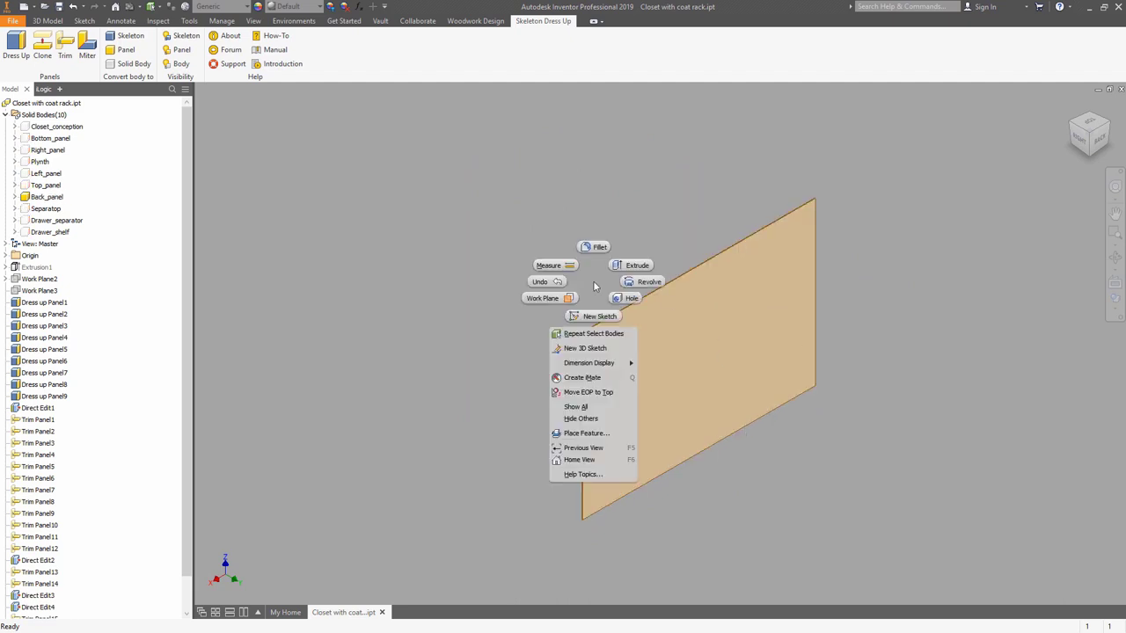
{"action": "left_click", "coordinate": [595, 286]}
{"action": "right_click", "coordinate": [595, 275], "text": "shift"}
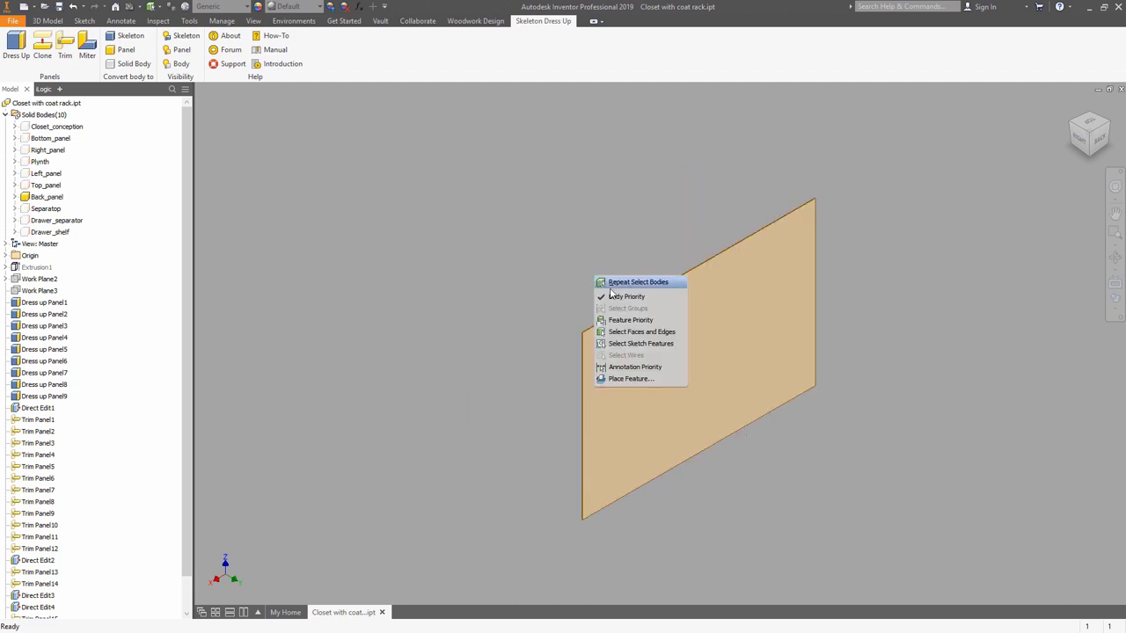
{"action": "left_click", "coordinate": [625, 332]}
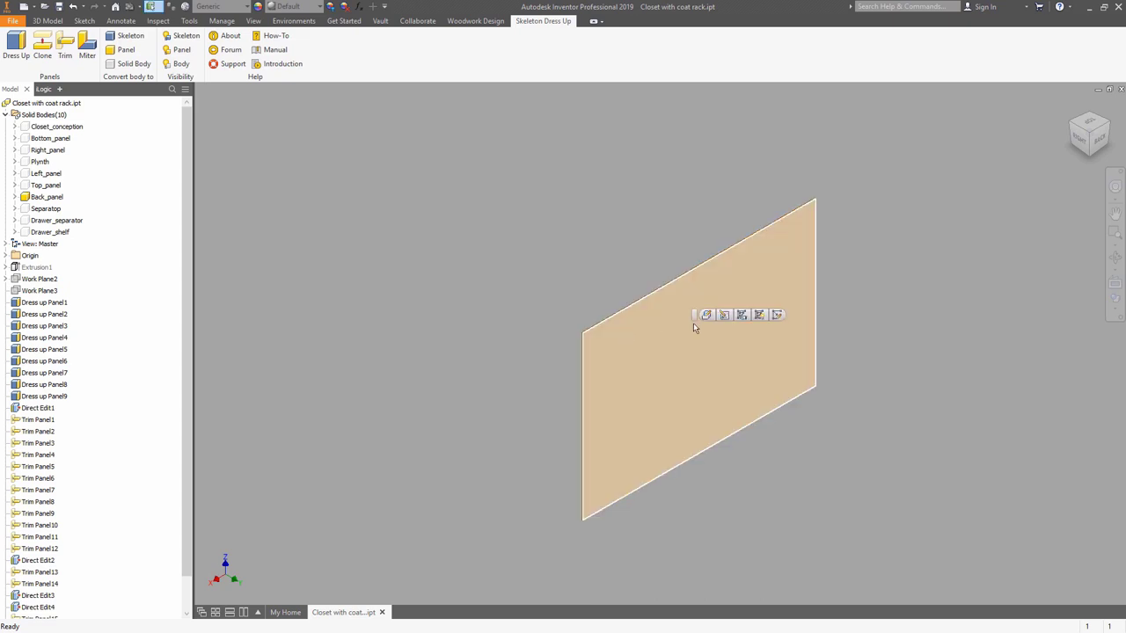
{"action": "left_click", "coordinate": [787, 316]}
Start a sketch on the face and project its edges as construction lines.
{"action": "key", "text": "s"}
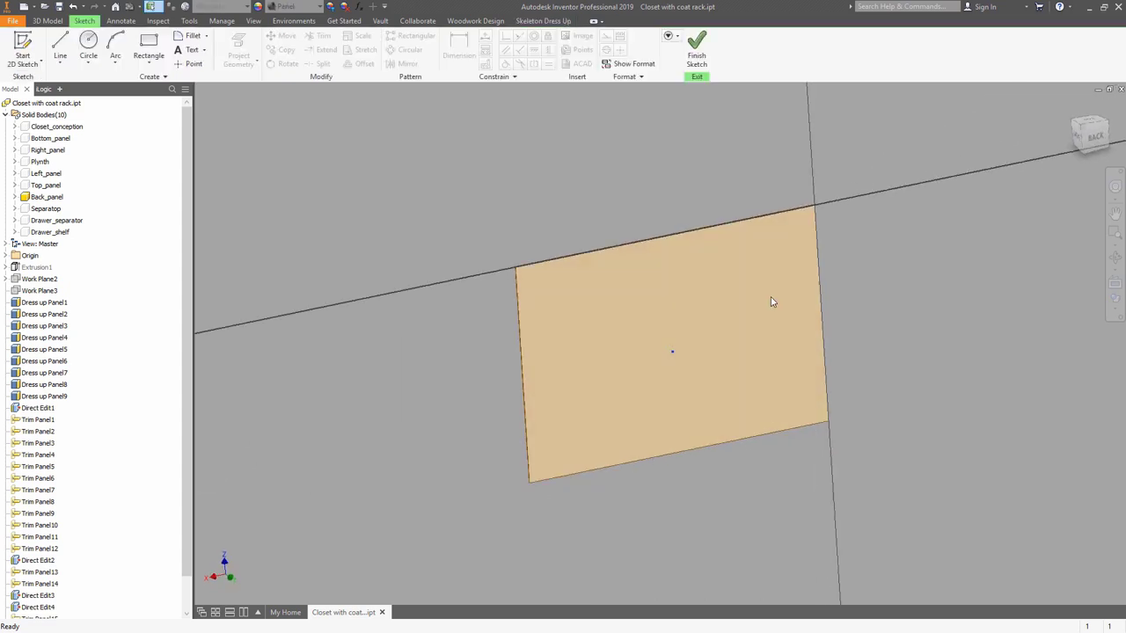
{"action": "left_click", "coordinate": [239, 51]}
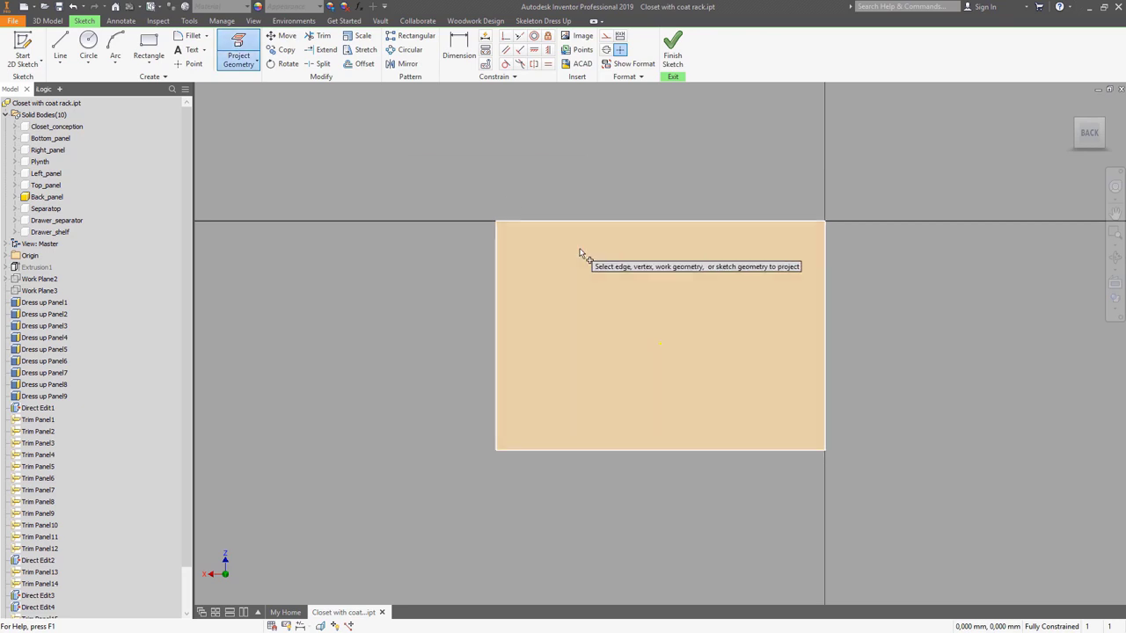
{"action": "right_click", "coordinate": [552, 190]}
{"action": "left_click", "coordinate": [569, 191]}
{"action": "left_click_drag", "start_coordinate": [462, 182], "coordinate": [866, 487]}
{"action": "left_click", "coordinate": [923, 403]}
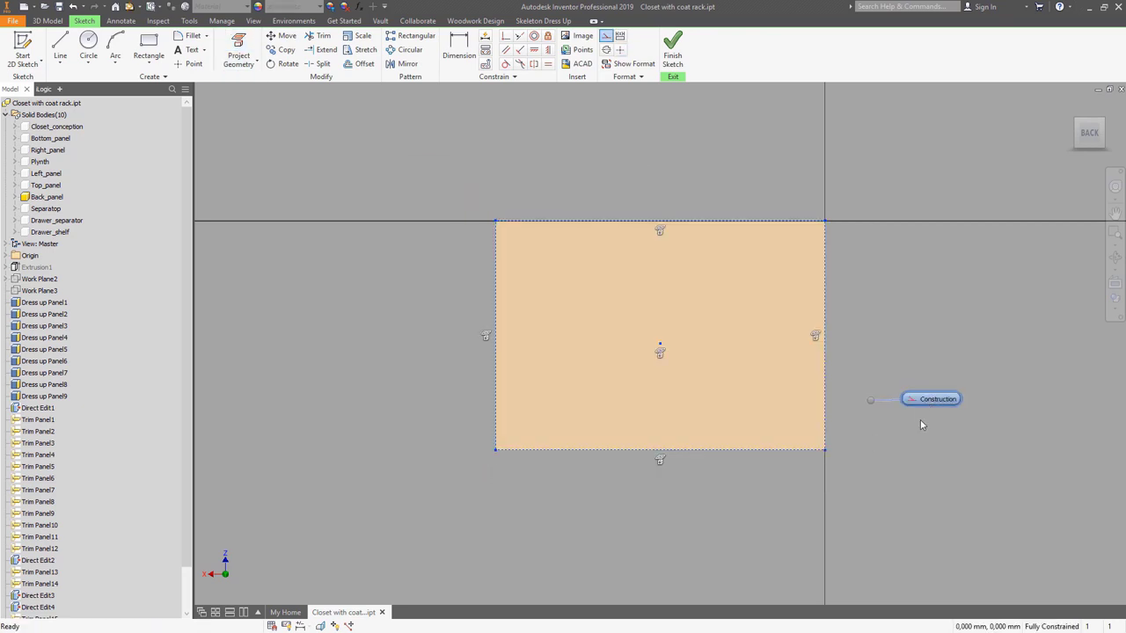
Offset the projected outline into a loop and finish the sketch.
{"action": "left_click", "coordinate": [360, 63]}
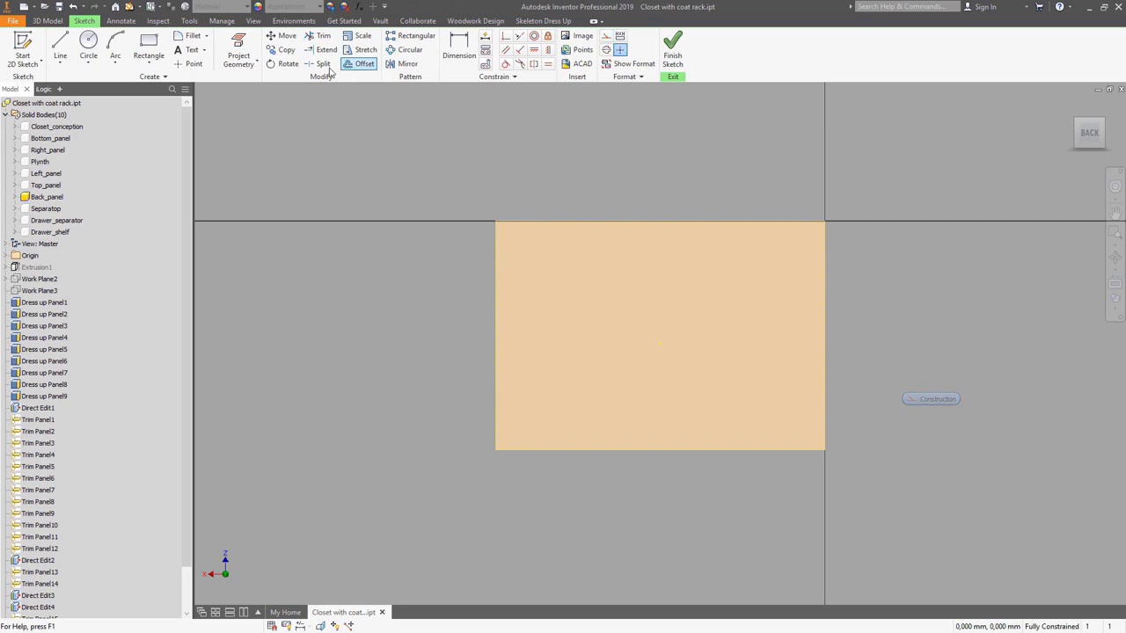
{"action": "left_click", "coordinate": [594, 222]}
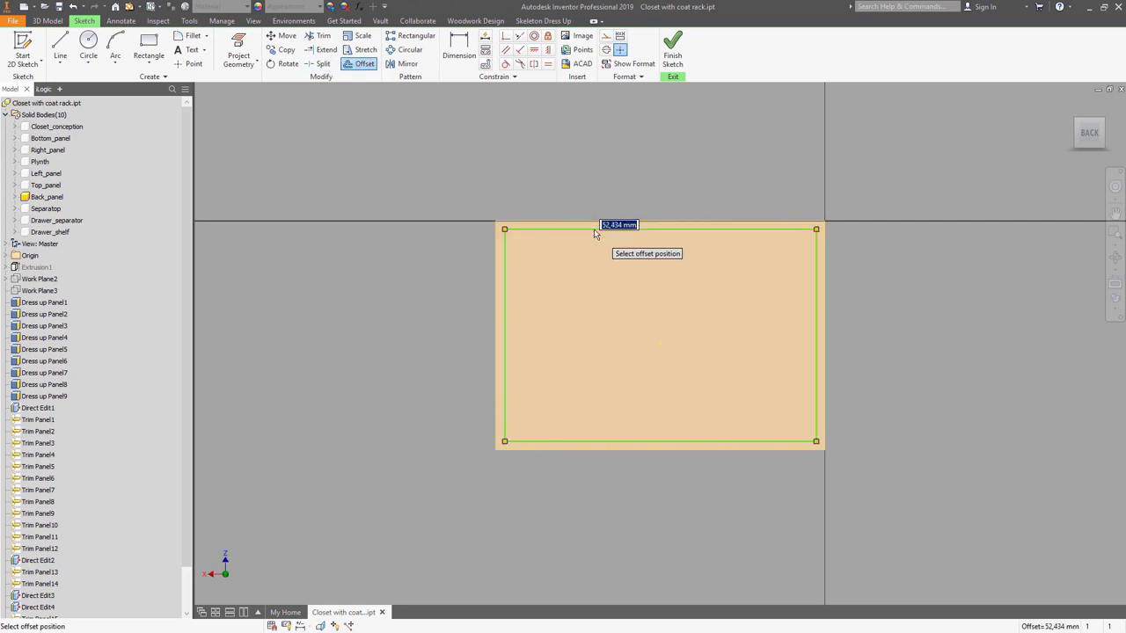
{"action": "left_click", "coordinate": [594, 225]}
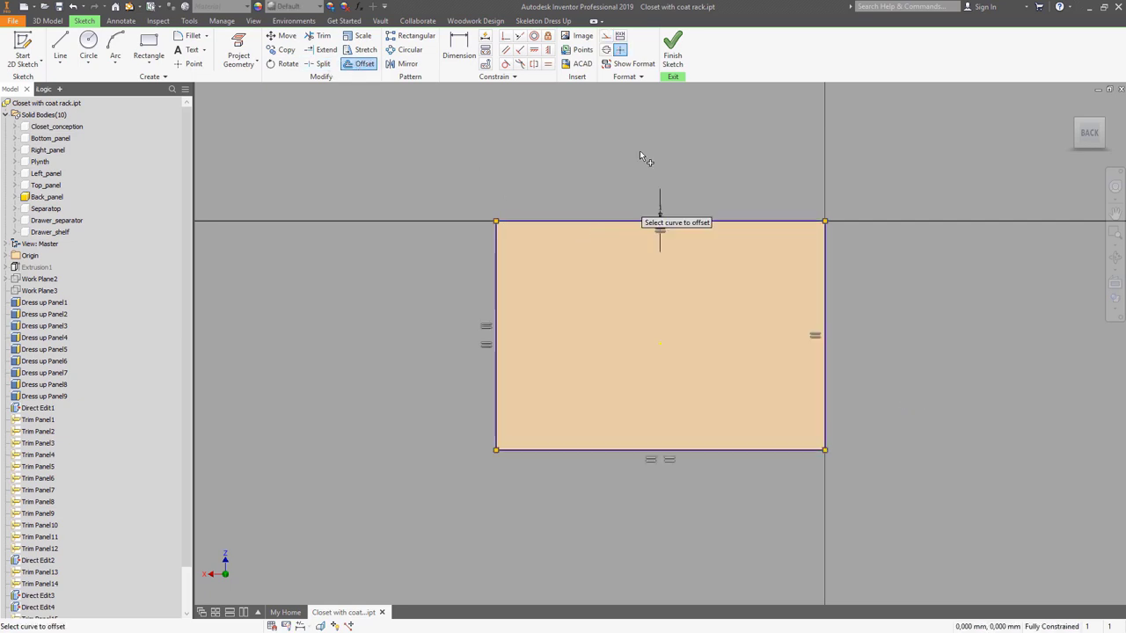
{"action": "left_click", "coordinate": [674, 37]}
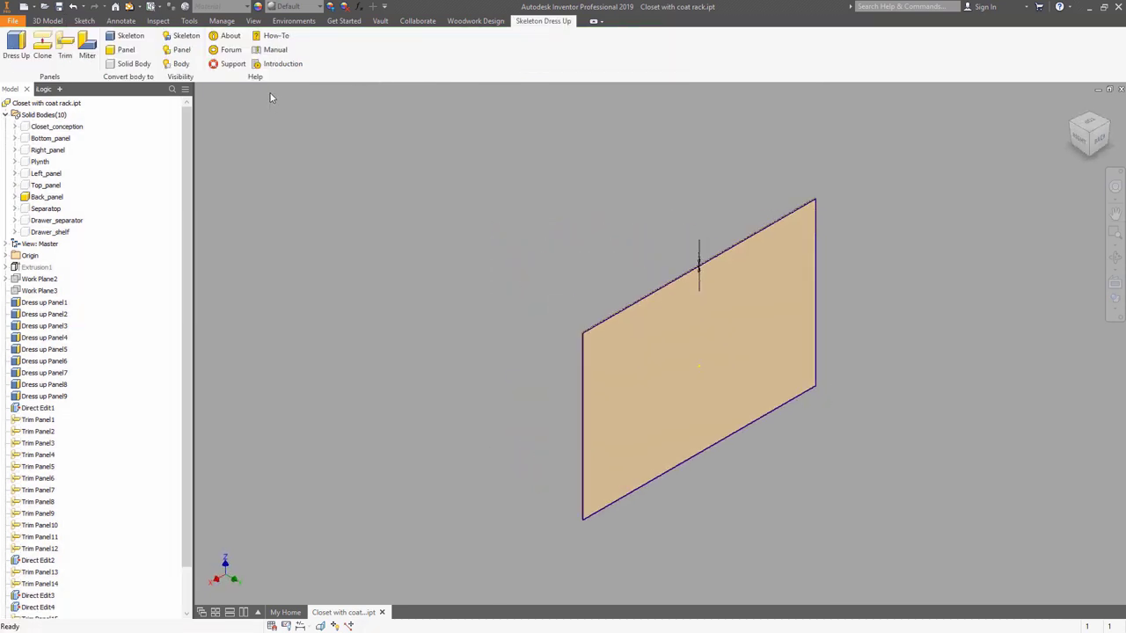
Extrude the back panel sketch profile with All extents in the flipped direction.
{"action": "left_click", "coordinate": [96, 47]}
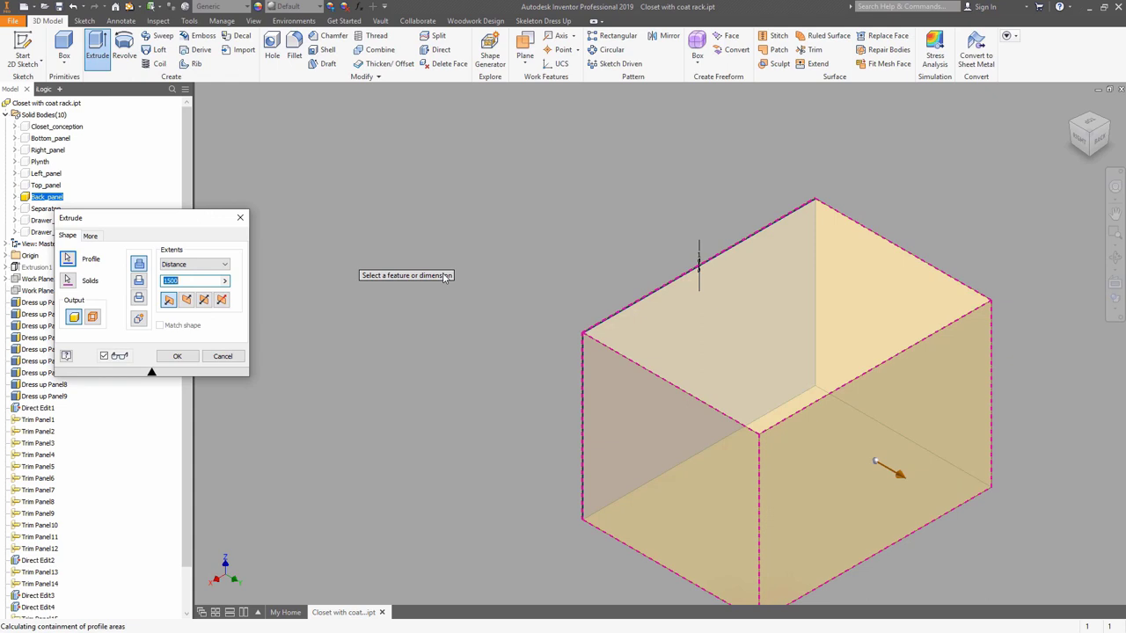
{"action": "left_click", "coordinate": [139, 298]}
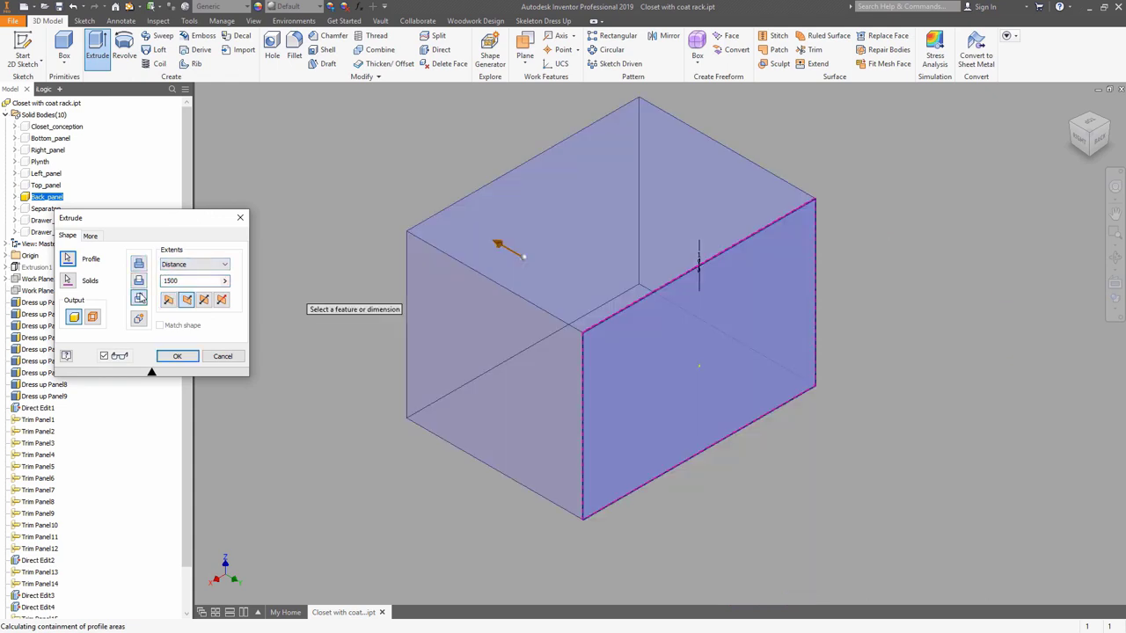
{"action": "left_click", "coordinate": [190, 264]}
{"action": "left_click", "coordinate": [187, 305]}
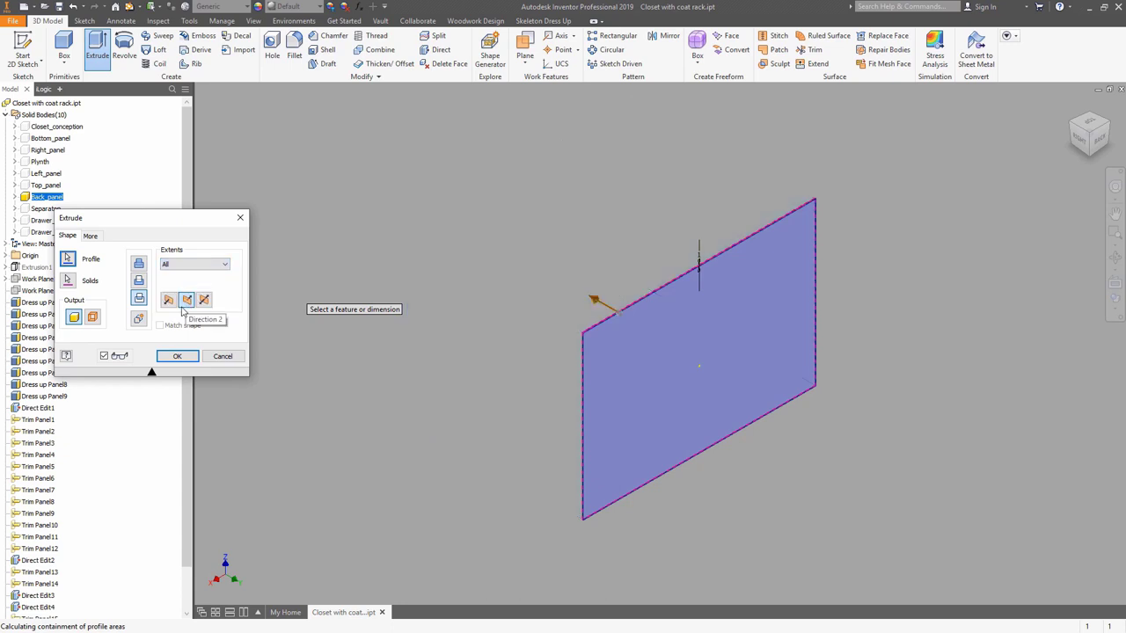
{"action": "left_click", "coordinate": [175, 357]}
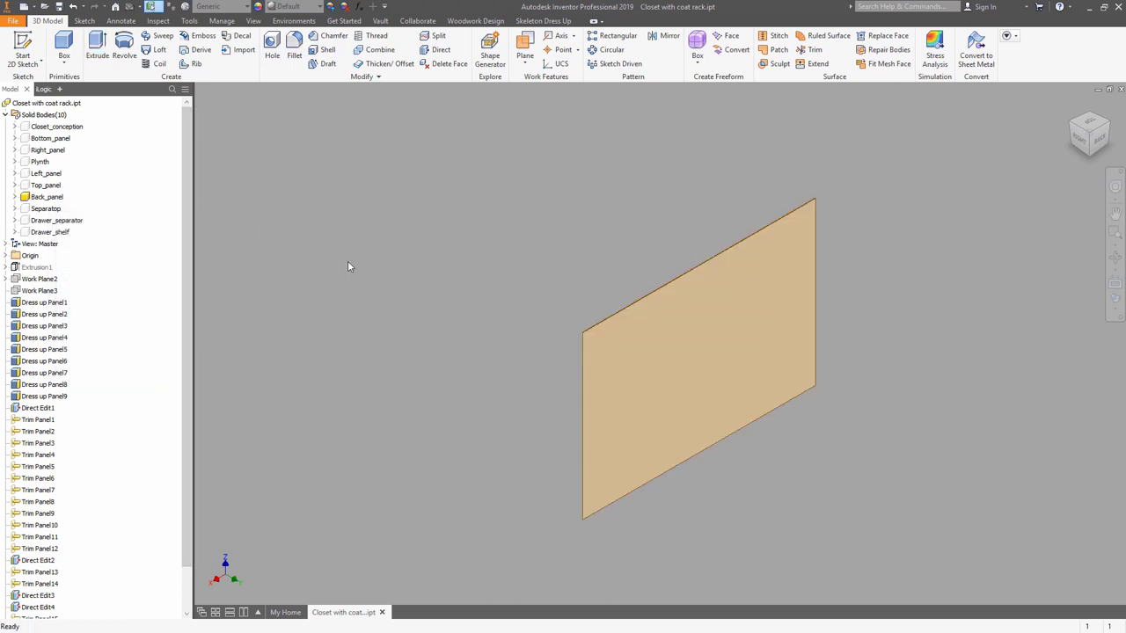
{"action": "right_click", "coordinate": [534, 309]}
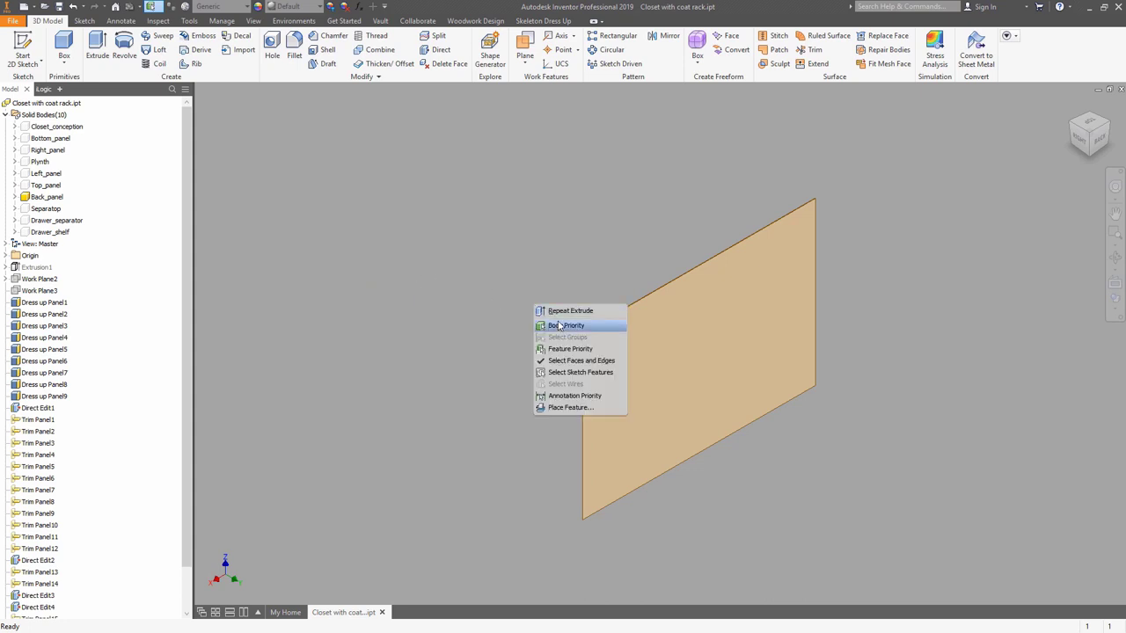
Switch to body priority and show all the hidden solid bodies.
{"action": "left_click", "coordinate": [570, 326]}
{"action": "left_click", "coordinate": [665, 342]}
{"action": "right_click", "coordinate": [665, 343]}
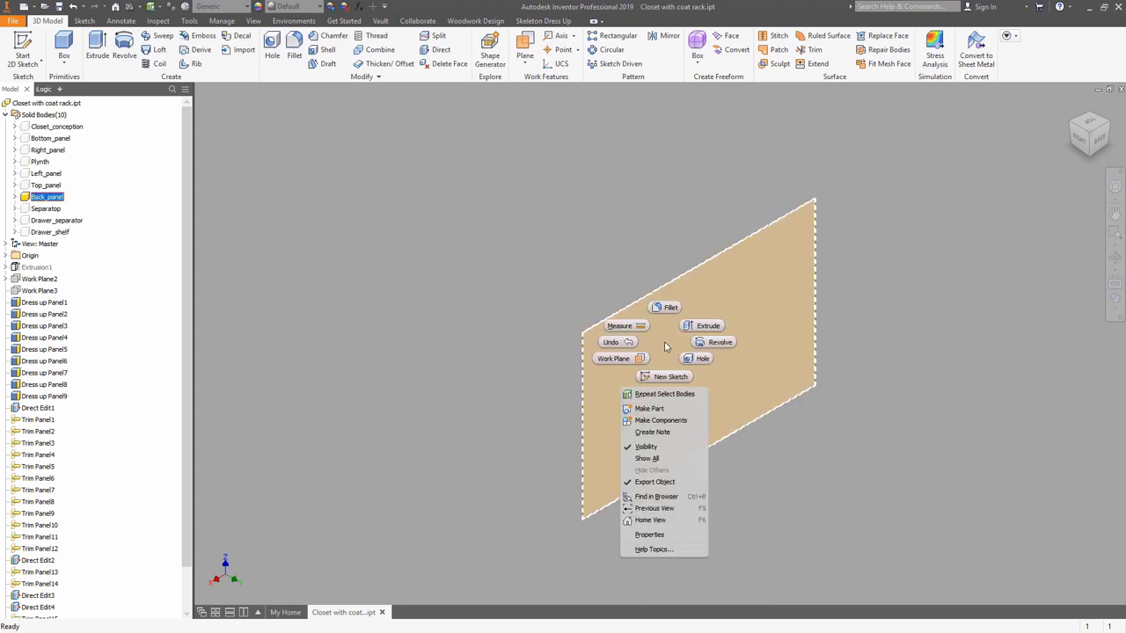
{"action": "left_click", "coordinate": [648, 458]}
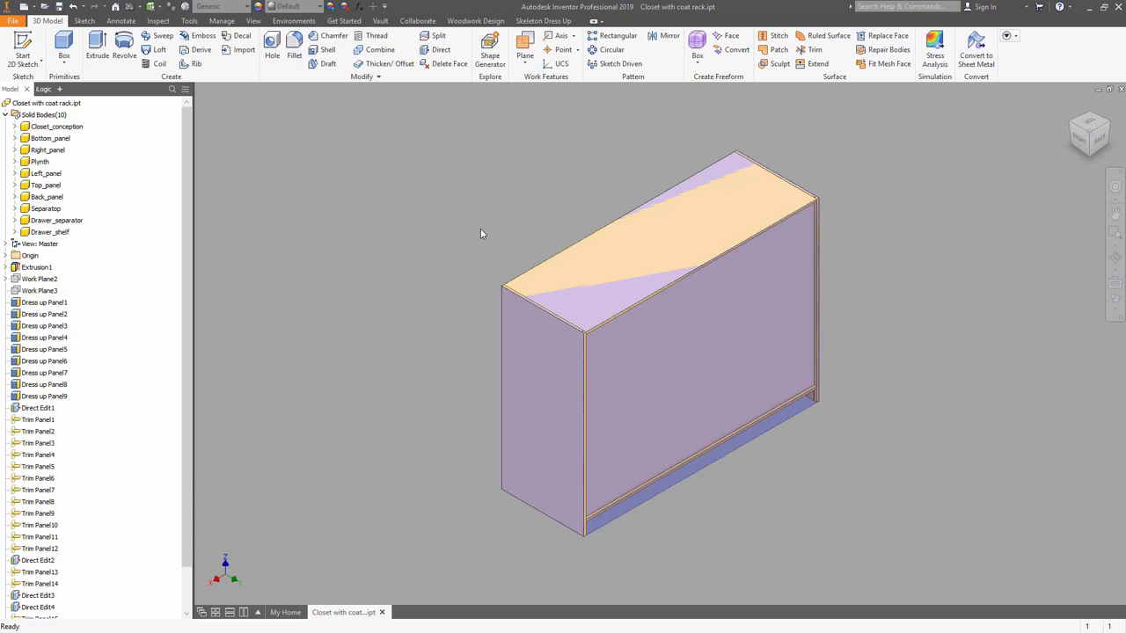
Turn off visibility of the Closet_conception skeleton body.
{"action": "left_click", "coordinate": [540, 21]}
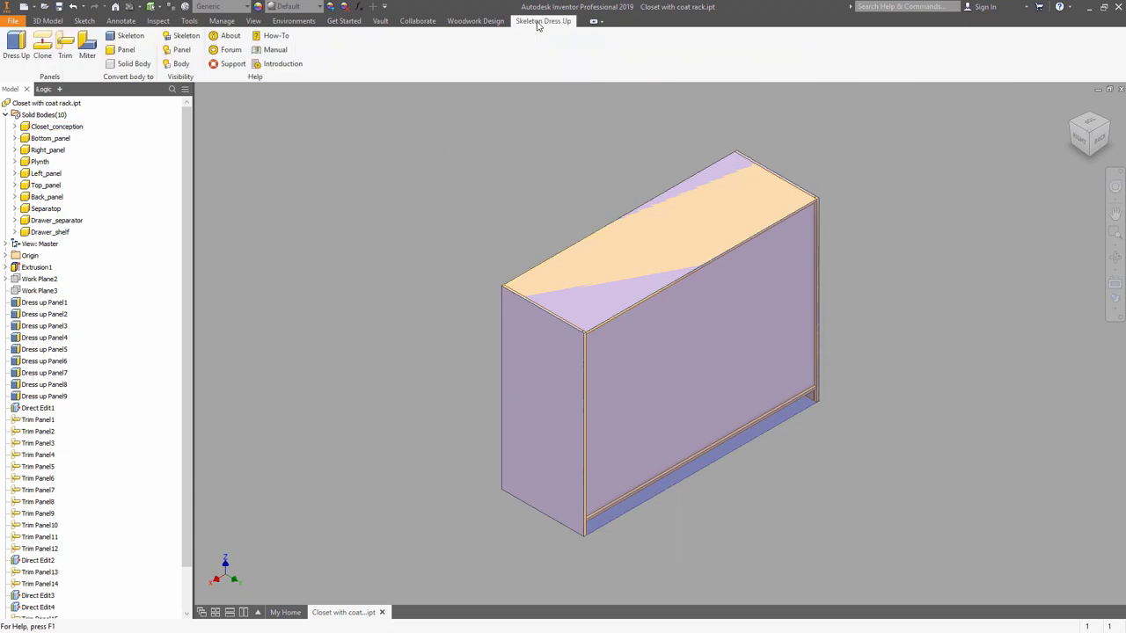
{"action": "left_click", "coordinate": [70, 126]}
{"action": "right_click", "coordinate": [70, 127]}
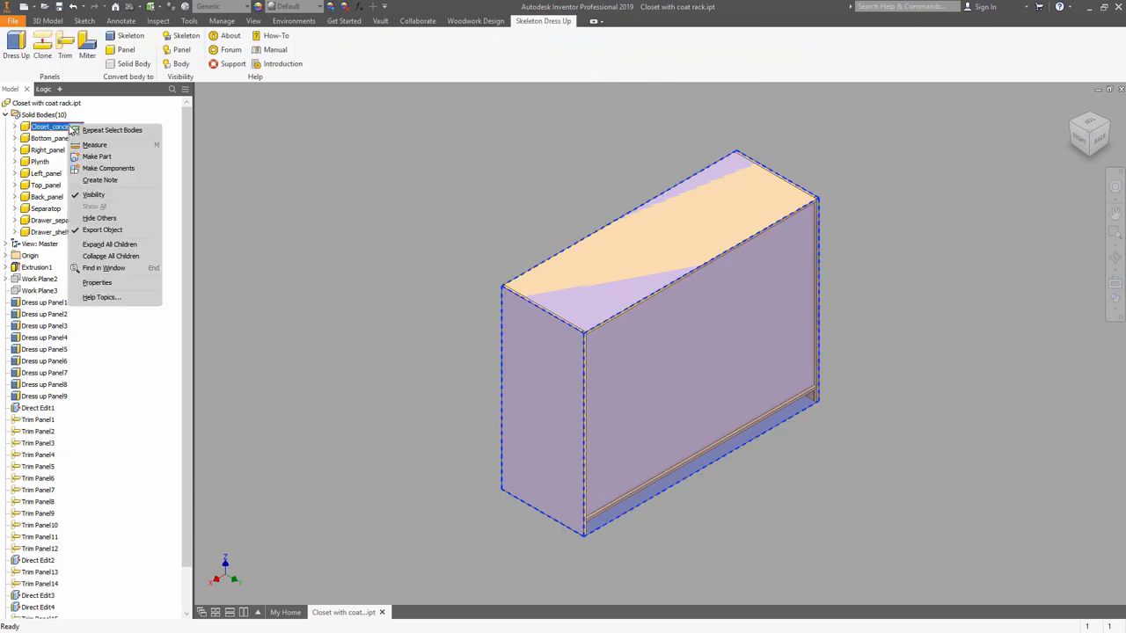
{"action": "left_click", "coordinate": [95, 195]}
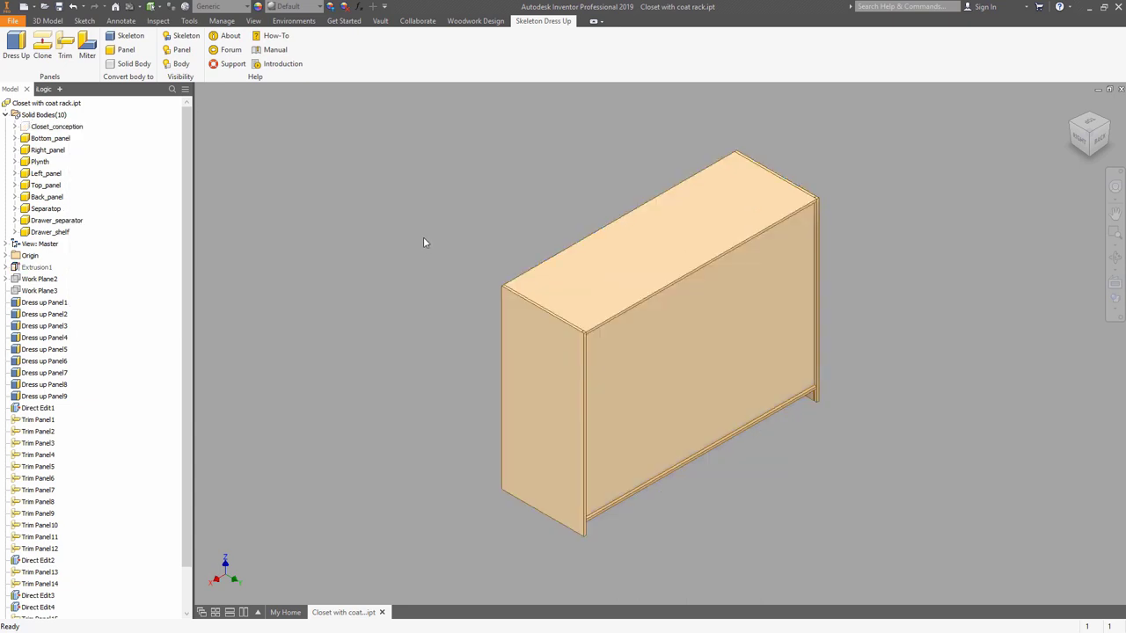
{"action": "left_click", "coordinate": [1118, 311]}
View the closet from the back, zoomed in, in wireframe with hidden edges.
{"action": "left_click", "coordinate": [1035, 384]}
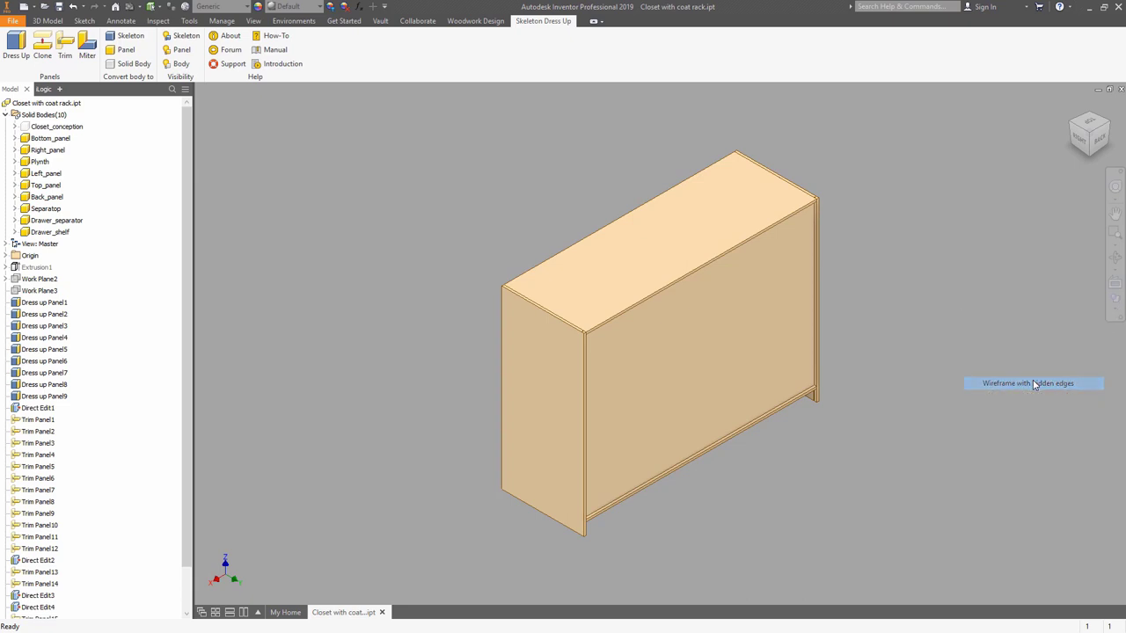
{"action": "left_click", "coordinate": [1098, 143]}
{"action": "scroll", "coordinate": [831, 227], "scroll_direction": "up", "scroll_amount": 5}
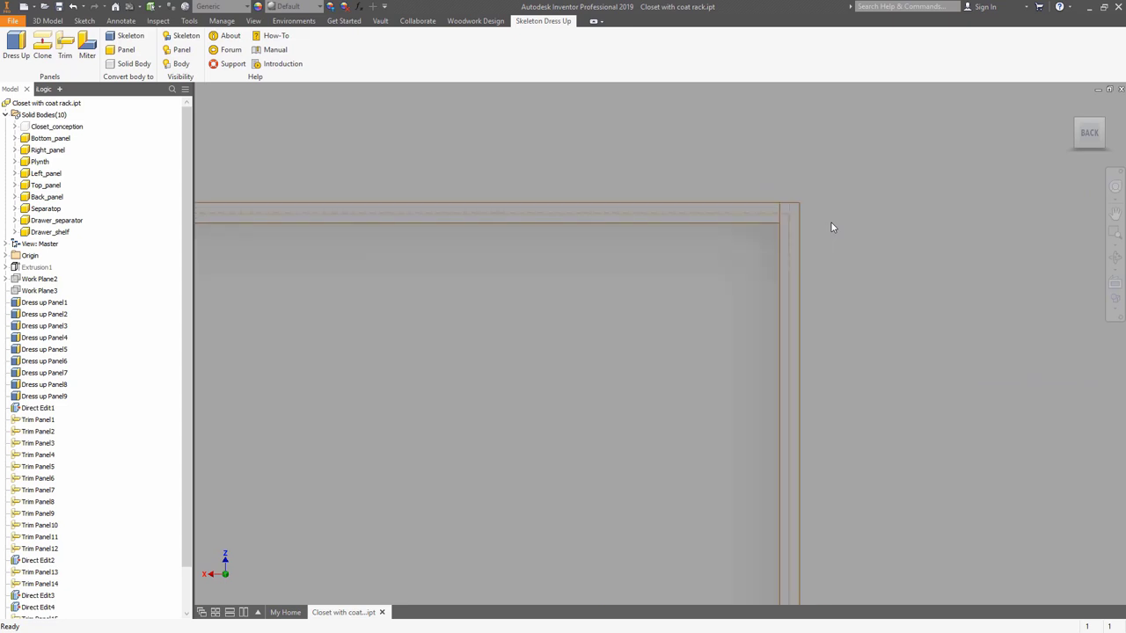
{"action": "scroll", "coordinate": [831, 227], "scroll_direction": "up", "scroll_amount": 3}
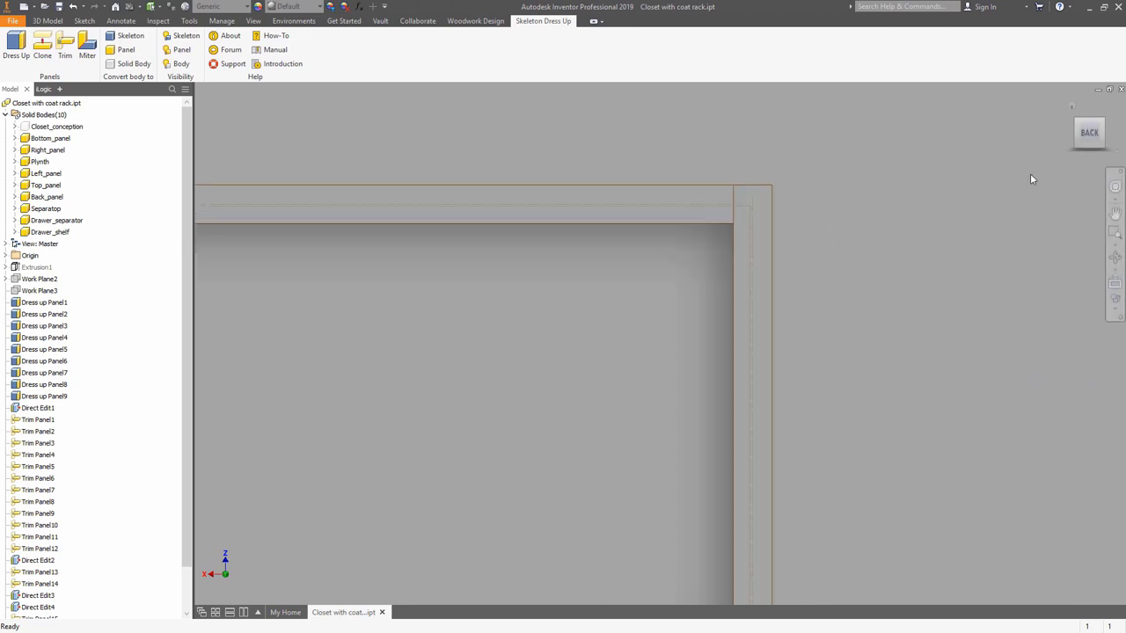
Return to shaded with edges in Home view and pick the separator's narrow face.
{"action": "left_click", "coordinate": [1118, 313]}
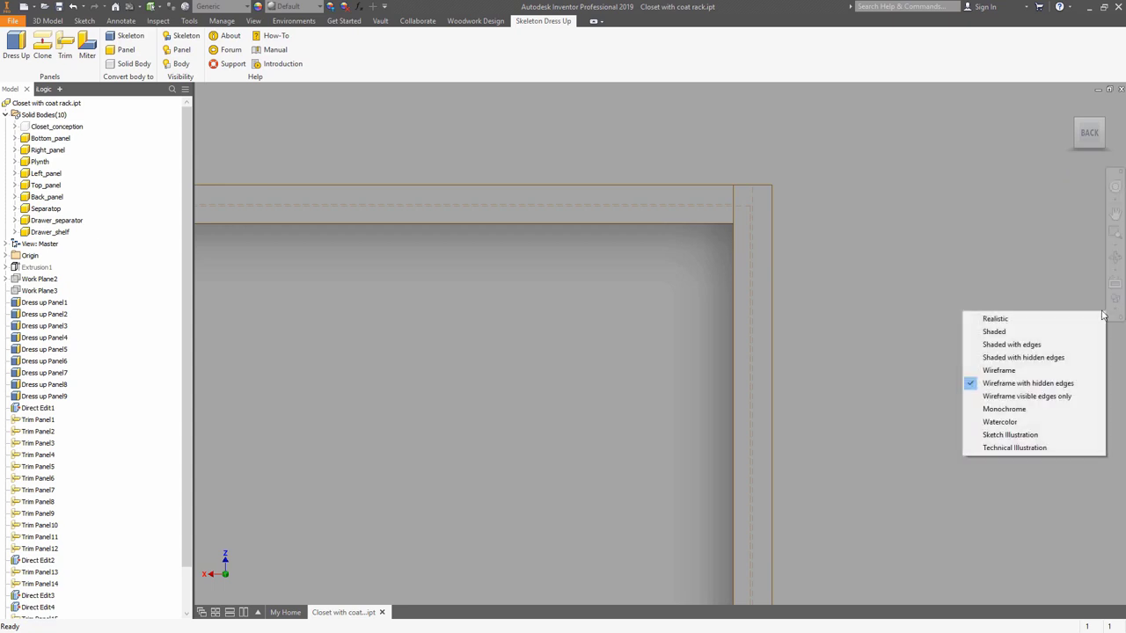
{"action": "left_click", "coordinate": [1017, 346]}
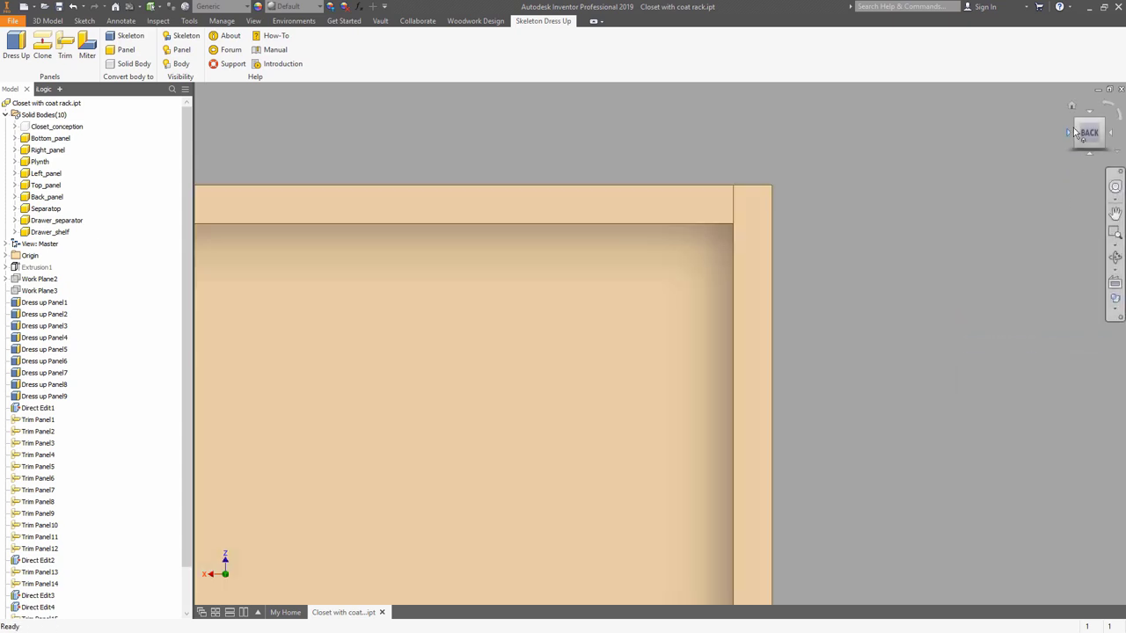
{"action": "left_click", "coordinate": [1072, 108]}
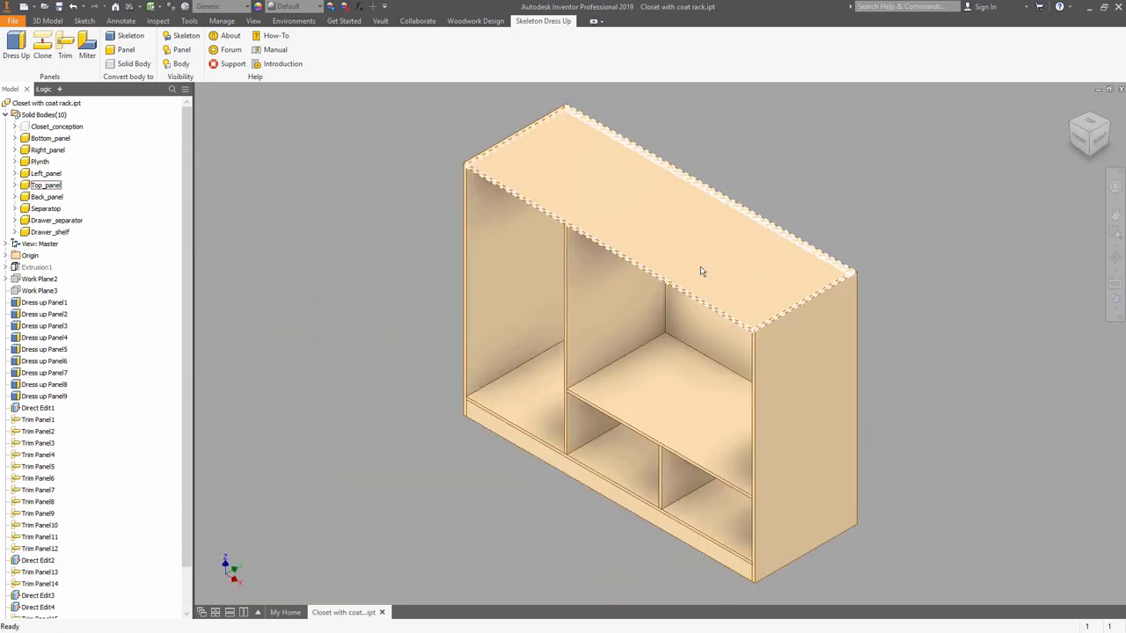
{"action": "right_click", "coordinate": [564, 324]}
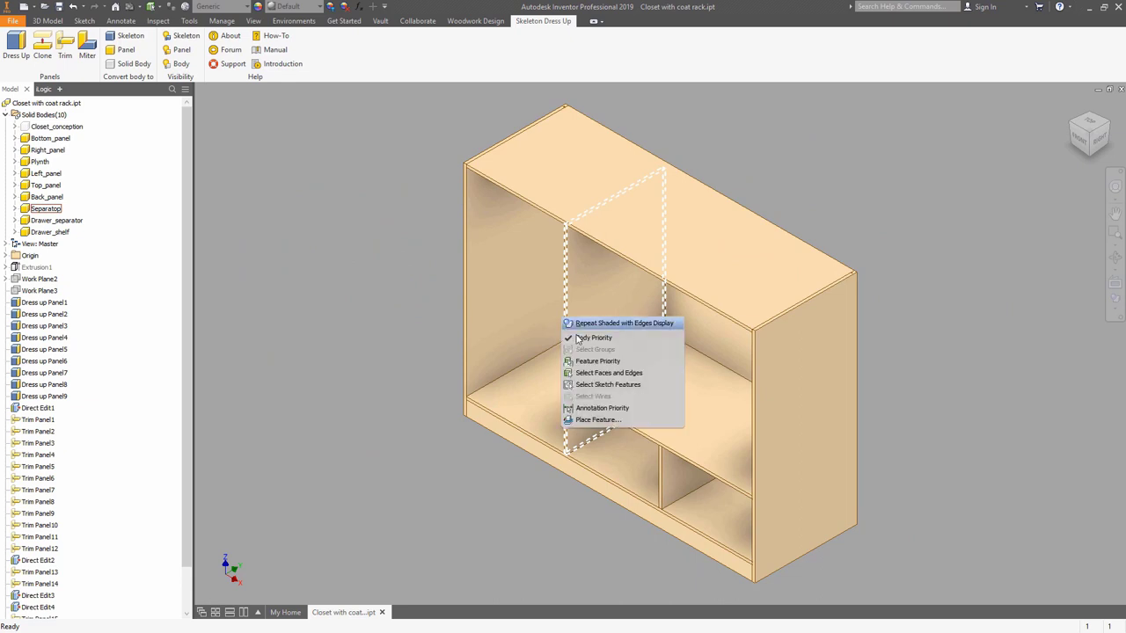
{"action": "left_click", "coordinate": [603, 376]}
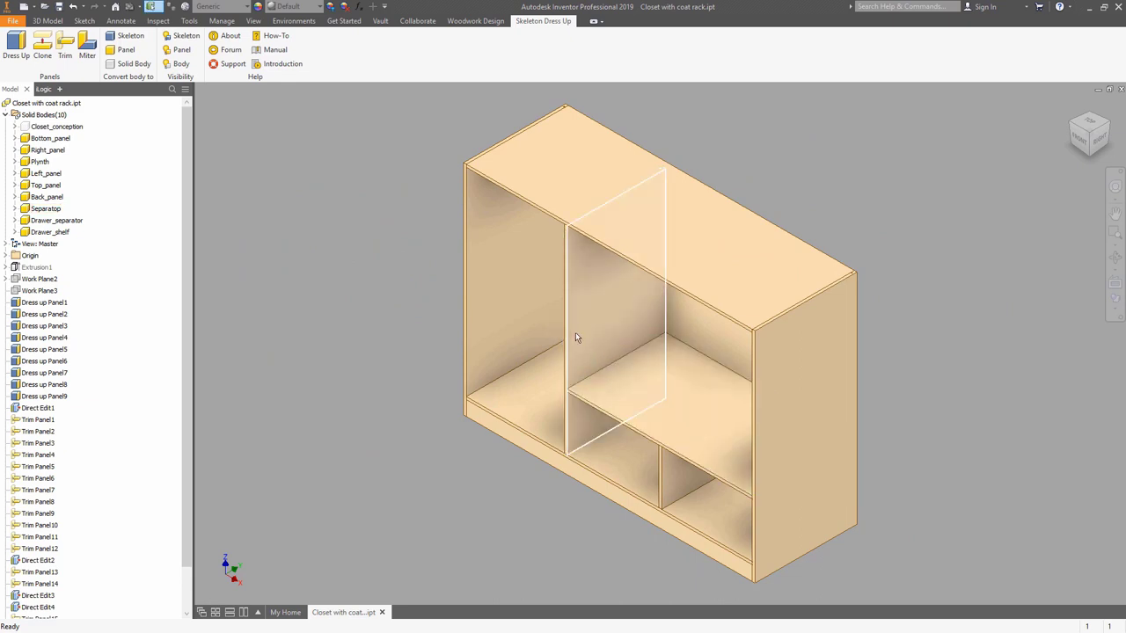
{"action": "scroll", "coordinate": [565, 319], "scroll_direction": "down", "scroll_amount": 5}
{"action": "left_click", "coordinate": [571, 321]}
Start a sketch on the separator face and project the closet's panel edges into it.
{"action": "key", "text": "s"}
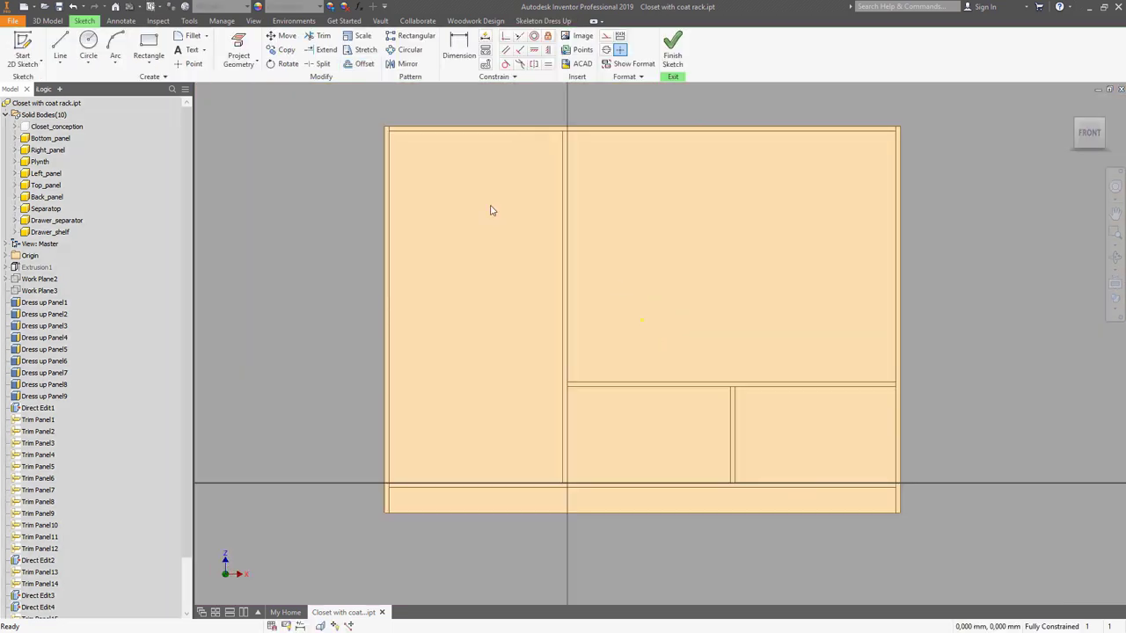
{"action": "left_click", "coordinate": [238, 49]}
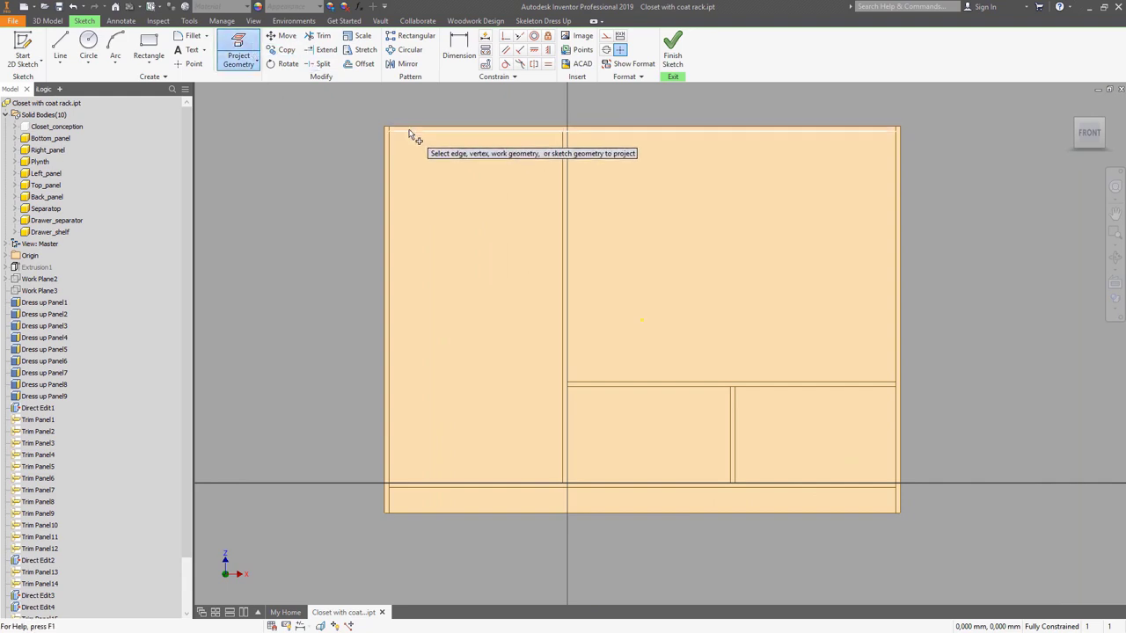
{"action": "scroll", "coordinate": [410, 134], "scroll_direction": "down", "scroll_amount": 3}
{"action": "scroll", "coordinate": [410, 132], "scroll_direction": "down", "scroll_amount": 3}
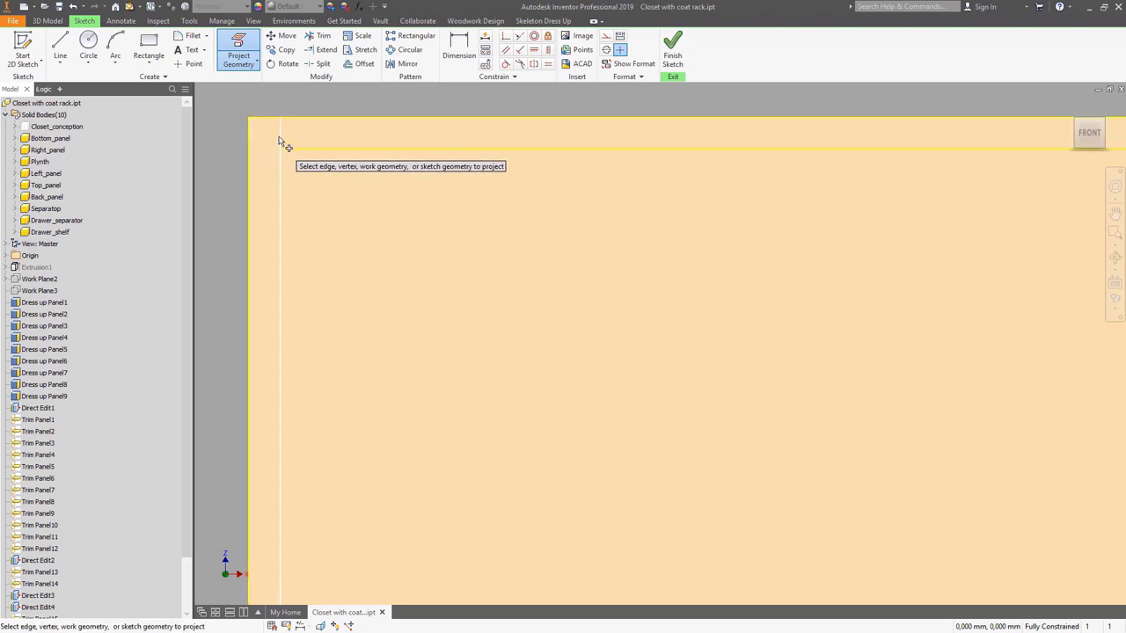
{"action": "scroll", "coordinate": [284, 143], "scroll_direction": "up", "scroll_amount": 5}
{"action": "scroll", "coordinate": [329, 445], "scroll_direction": "down", "scroll_amount": 2}
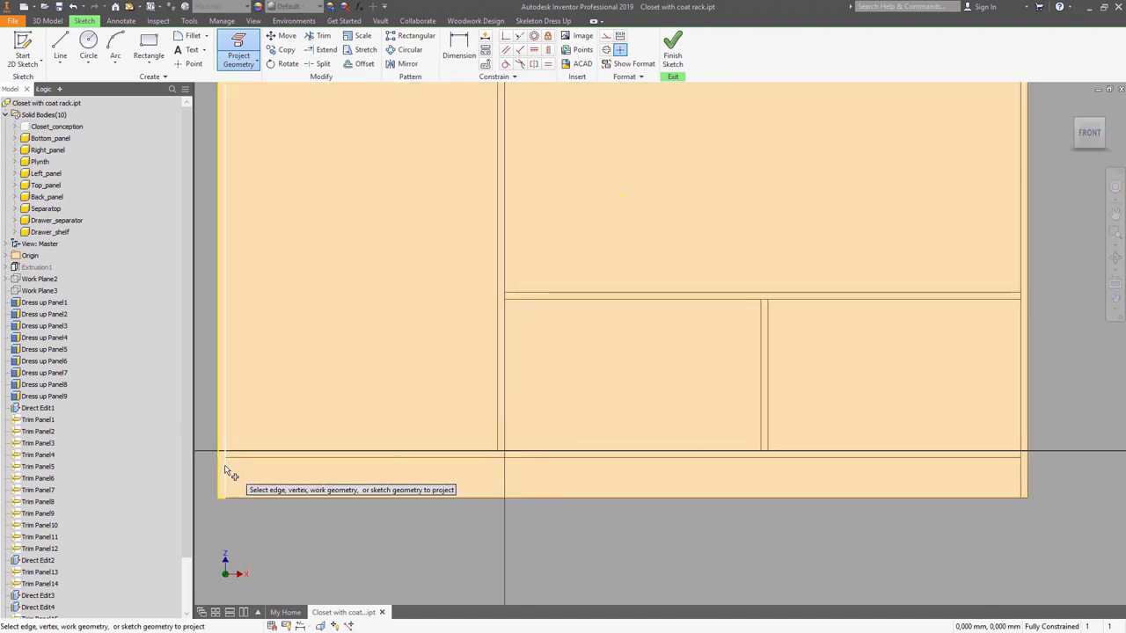
{"action": "scroll", "coordinate": [231, 466], "scroll_direction": "down", "scroll_amount": 2}
{"action": "scroll", "coordinate": [264, 440], "scroll_direction": "up", "scroll_amount": 3}
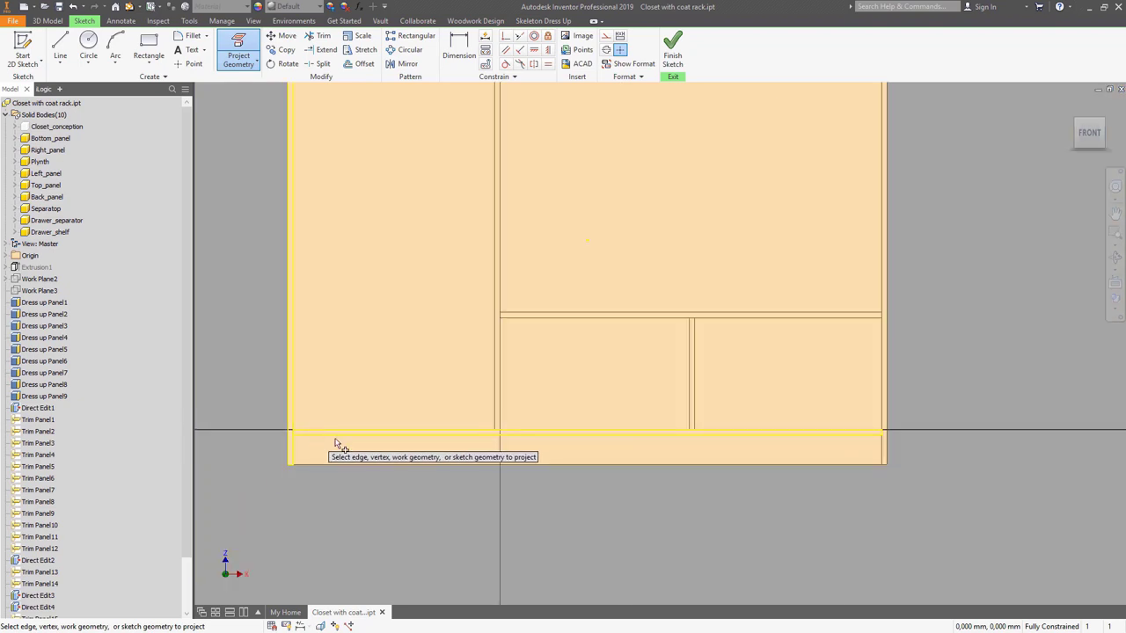
{"action": "scroll", "coordinate": [501, 370], "scroll_direction": "down", "scroll_amount": 3}
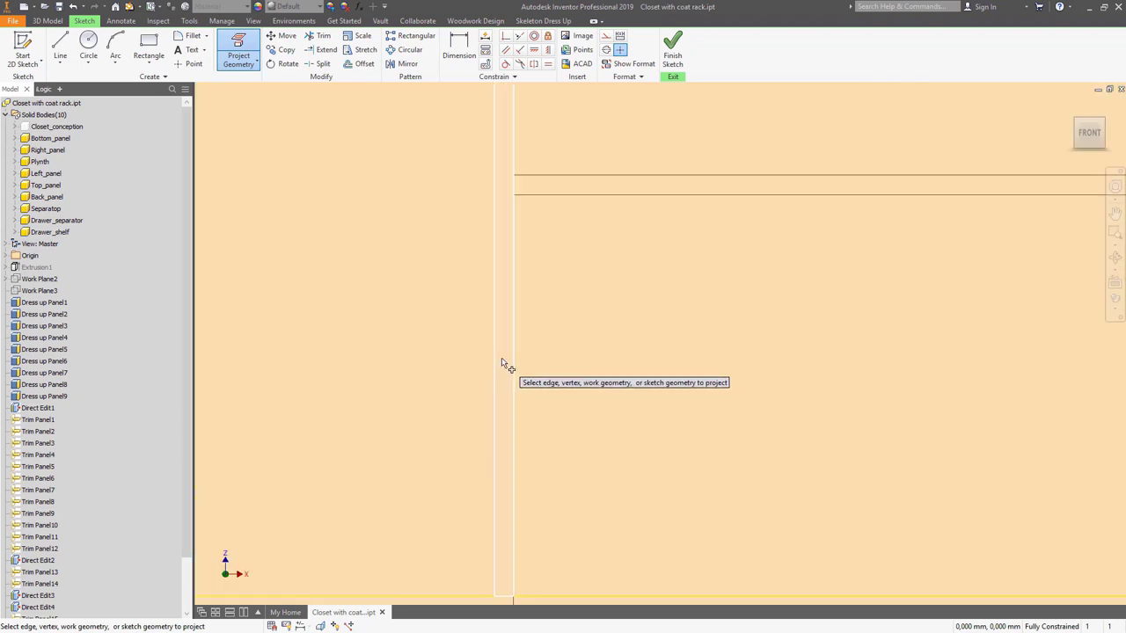
{"action": "right_click", "coordinate": [551, 359]}
{"action": "left_click", "coordinate": [607, 359]}
Convert all the projected closet lines to construction geometry.
{"action": "scroll", "coordinate": [623, 369], "scroll_direction": "up", "scroll_amount": 3}
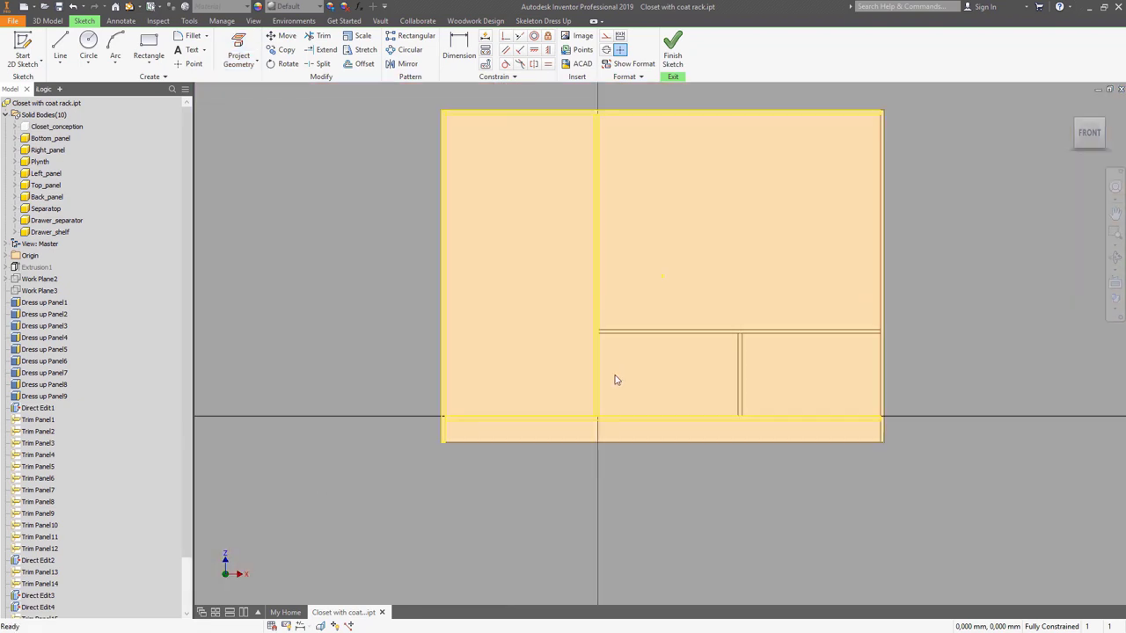
{"action": "middle_click_drag", "start_coordinate": [553, 413], "coordinate": [487, 453]}
{"action": "mouse_move", "coordinate": [330, 146]}
{"action": "left_mouse_down"}
{"action": "mouse_move", "coordinate": [700, 384]}
{"action": "mouse_move", "coordinate": [881, 522]}
{"action": "left_mouse_up"}
{"action": "right_click_drag", "start_coordinate": [715, 514], "coordinate": [773, 542]}
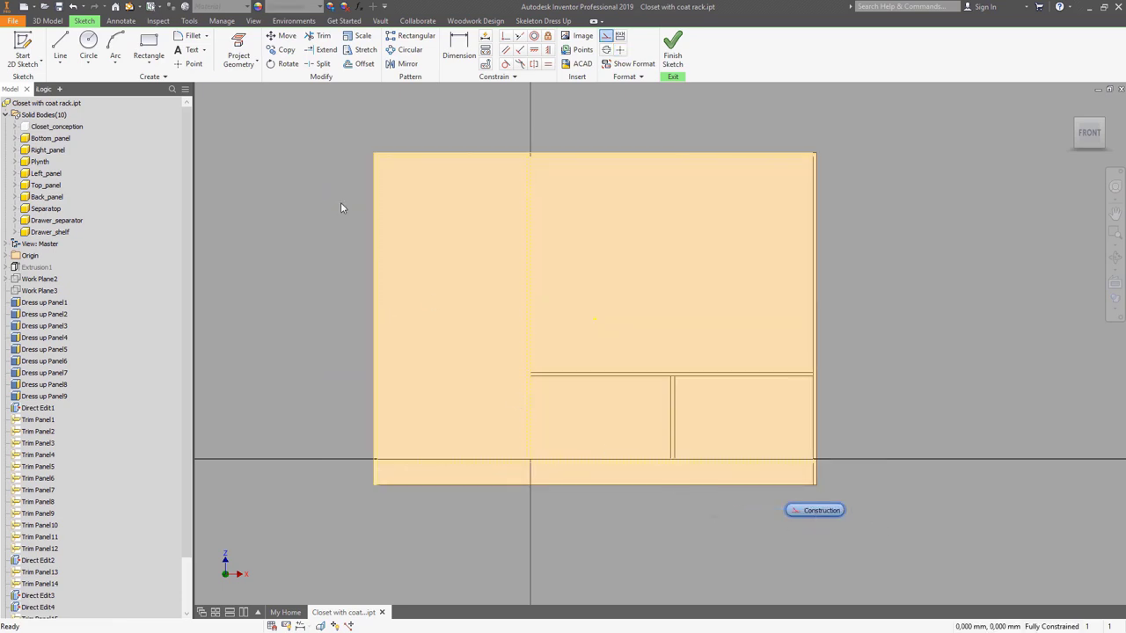
Draw a thin two-point rectangle for the shelf in the left bay.
{"action": "left_click", "coordinate": [148, 48]}
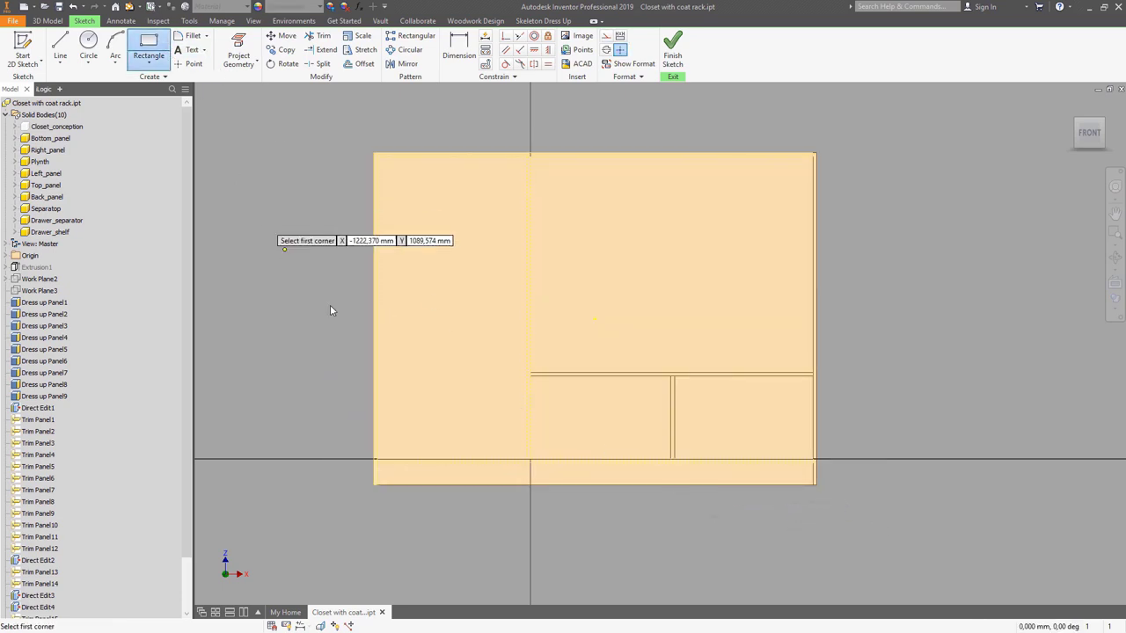
{"action": "left_click", "coordinate": [384, 371]}
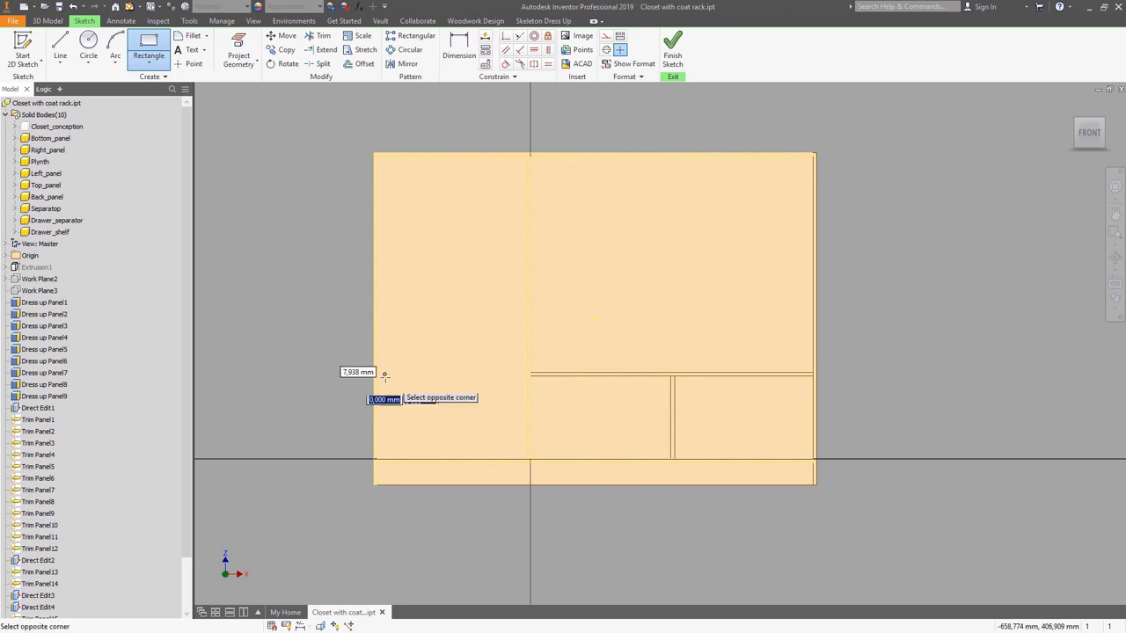
{"action": "left_click", "coordinate": [520, 378]}
{"action": "right_click", "coordinate": [498, 380]}
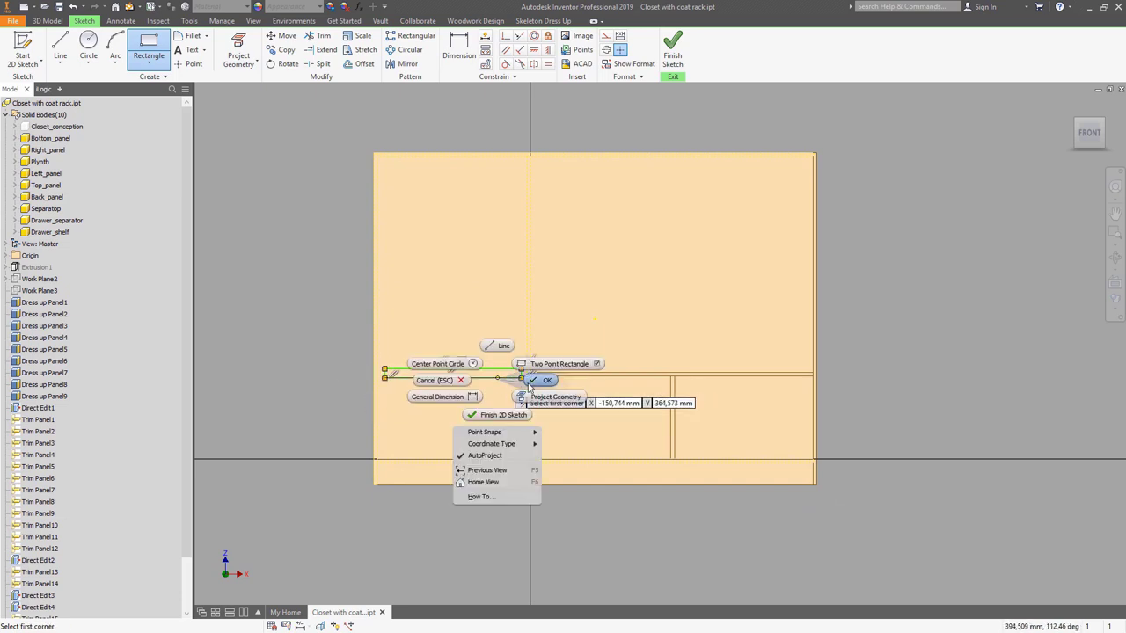
{"action": "left_click", "coordinate": [532, 384]}
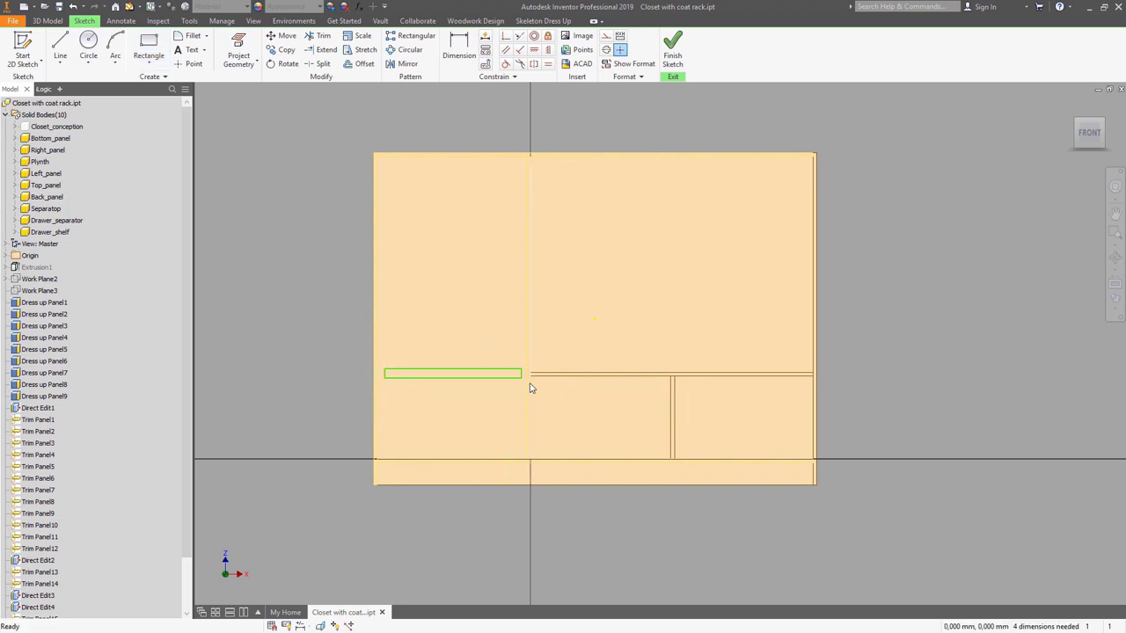
Dimension the shelf's left gap to 2 mm and its right gap equal to d40.
{"action": "left_click", "coordinate": [456, 49]}
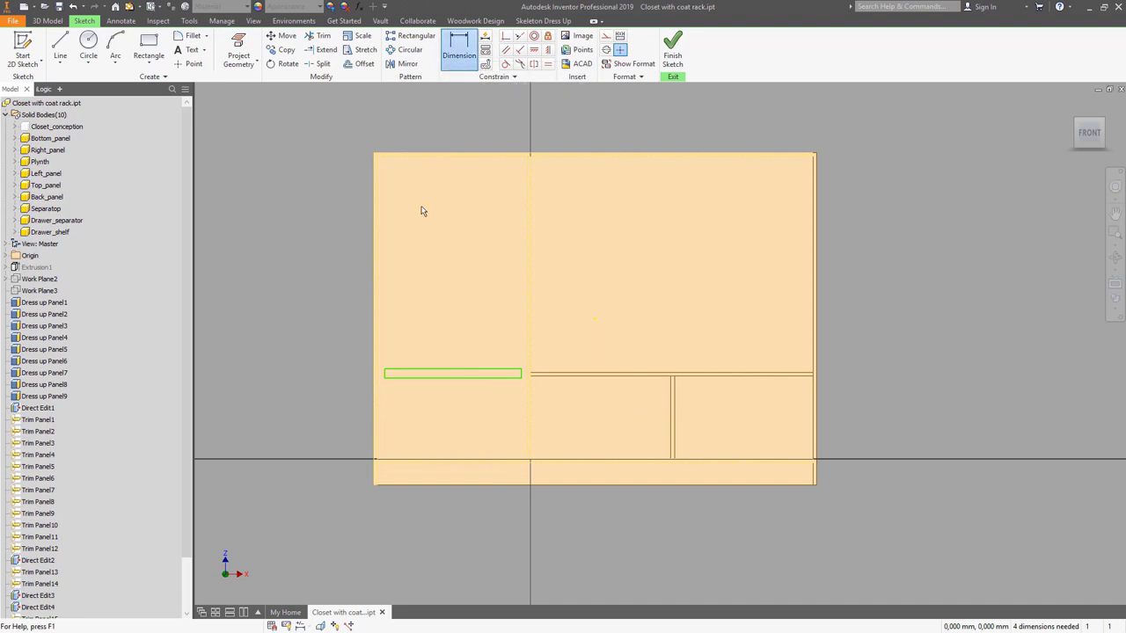
{"action": "left_click", "coordinate": [377, 373]}
{"action": "left_click", "coordinate": [382, 357]}
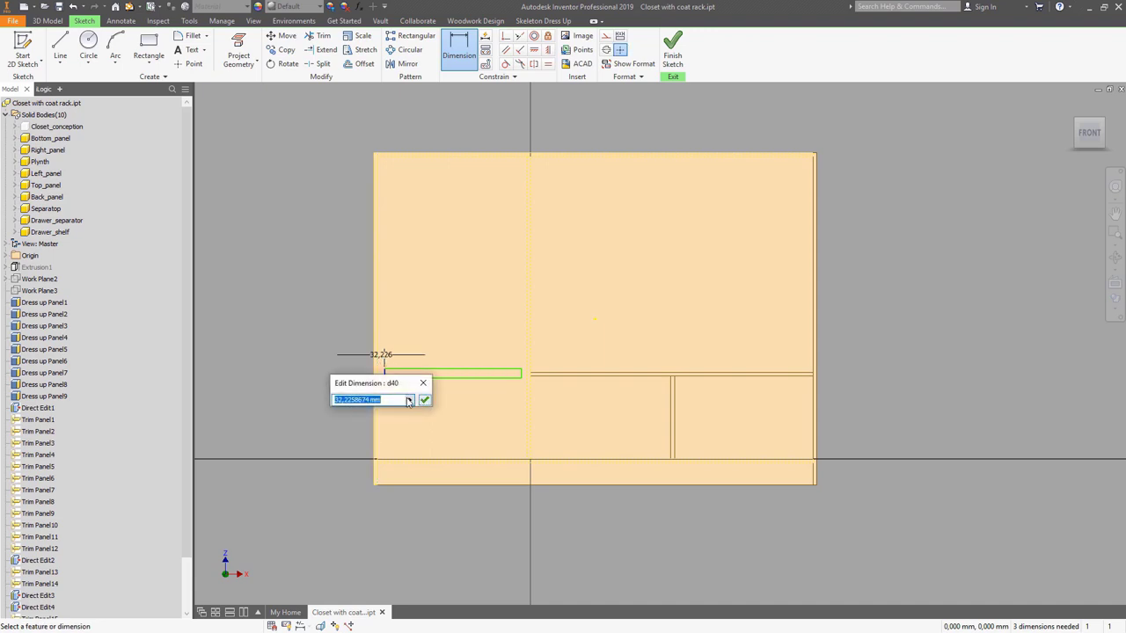
{"action": "type", "text": "12"}
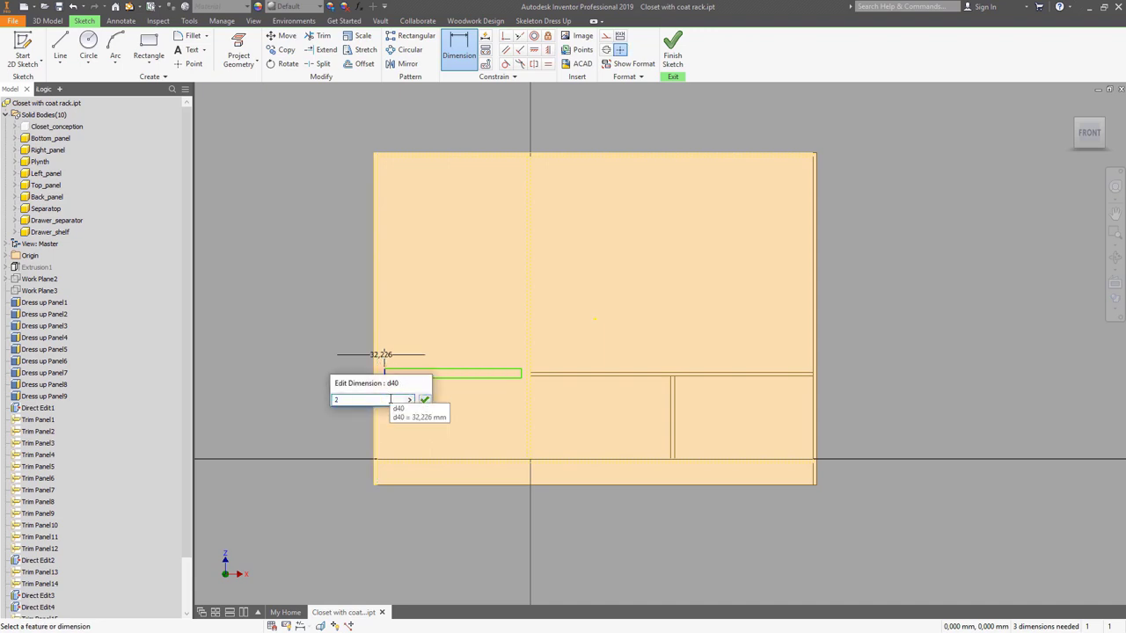
{"action": "key", "text": "Return"}
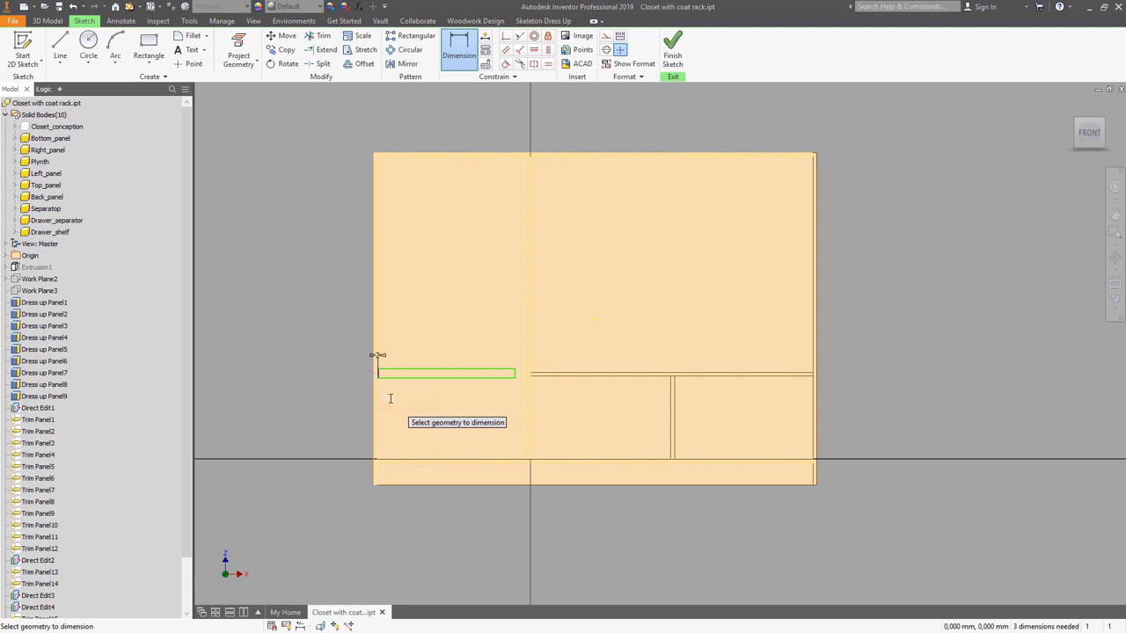
{"action": "left_click", "coordinate": [517, 373]}
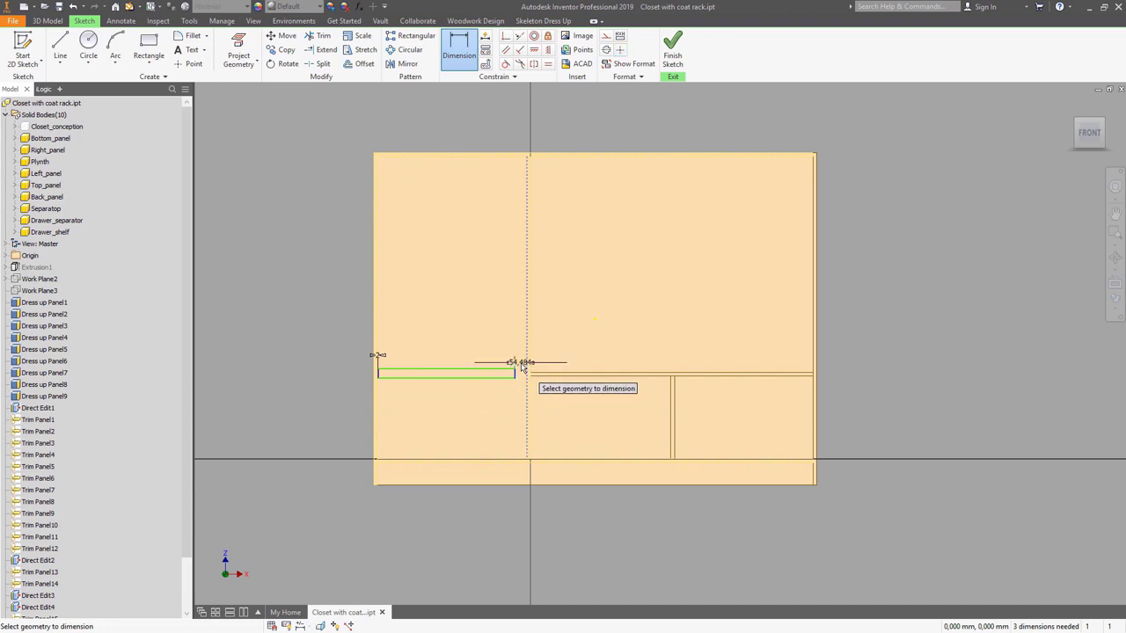
{"action": "left_click", "coordinate": [521, 361]}
{"action": "left_click", "coordinate": [378, 356]}
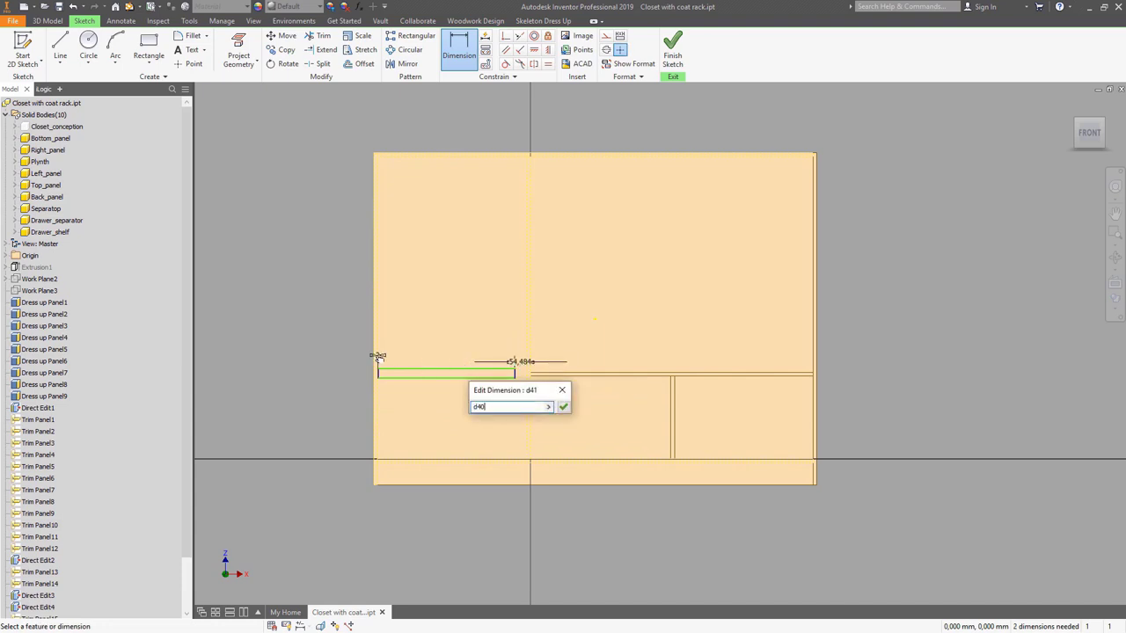
{"action": "left_click", "coordinate": [563, 409]}
{"action": "right_click", "coordinate": [555, 402]}
{"action": "left_click", "coordinate": [594, 402]}
Dimension the shelf thickness to the Panel_thickness parameter (18 mm).
{"action": "left_click", "coordinate": [459, 44]}
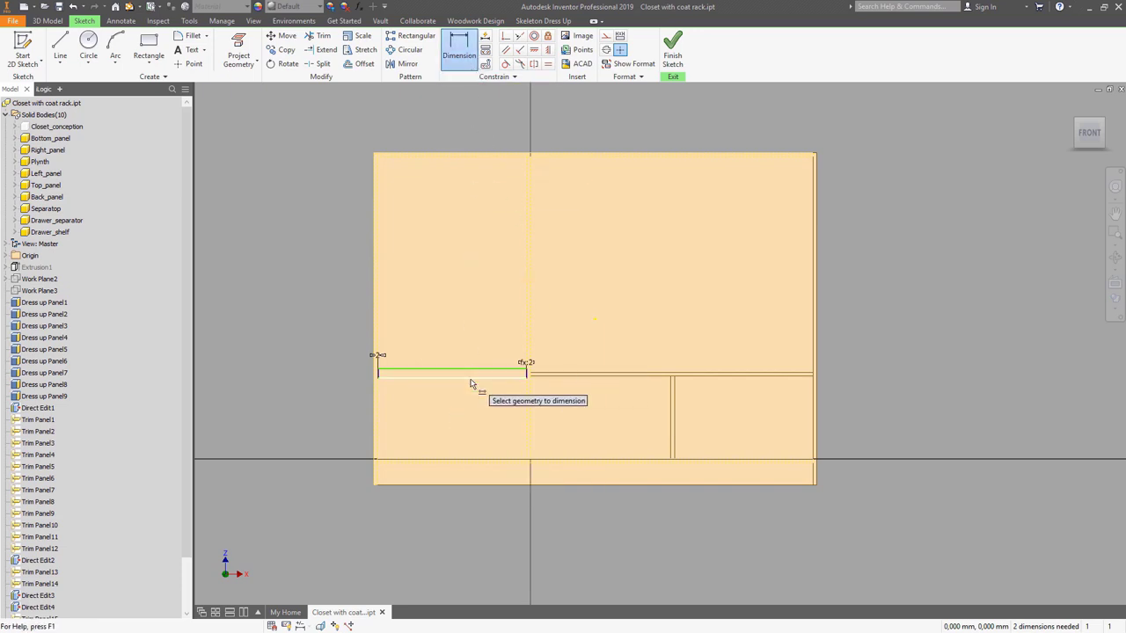
{"action": "left_click", "coordinate": [470, 384]}
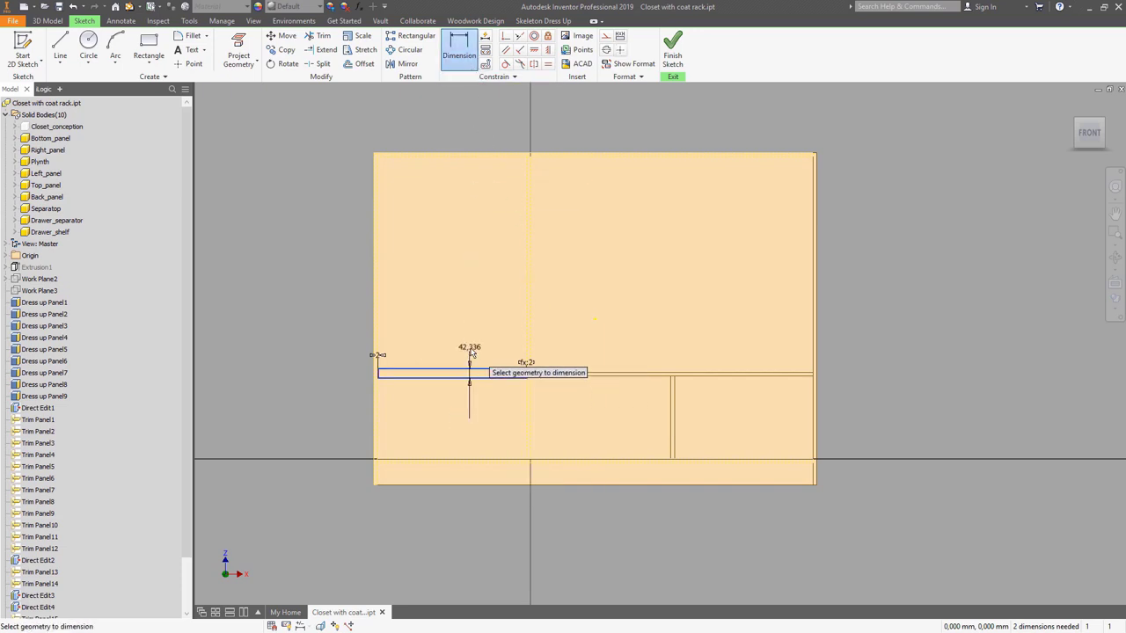
{"action": "left_click", "coordinate": [471, 352]}
{"action": "left_click", "coordinate": [498, 392]}
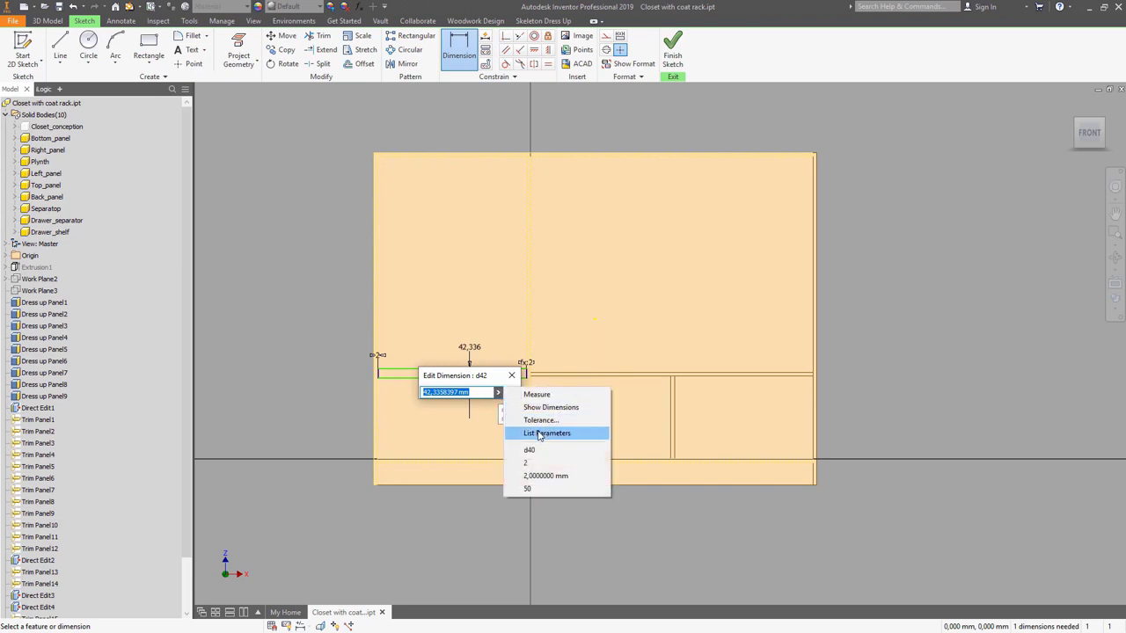
{"action": "left_click", "coordinate": [538, 433]}
{"action": "left_click", "coordinate": [460, 432]}
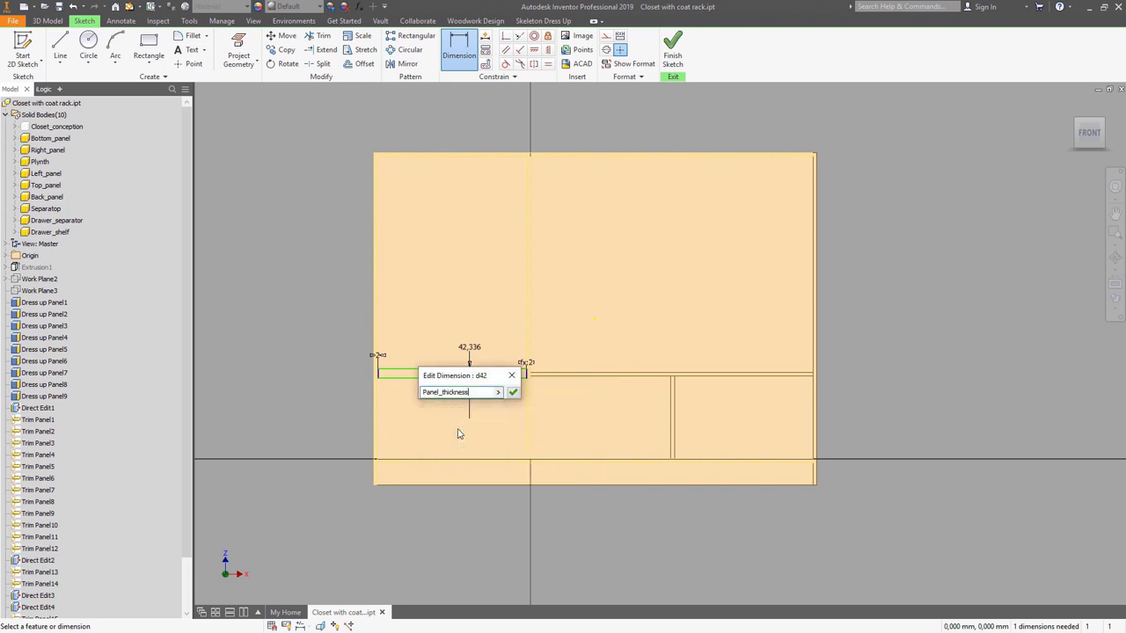
{"action": "left_click", "coordinate": [513, 393]}
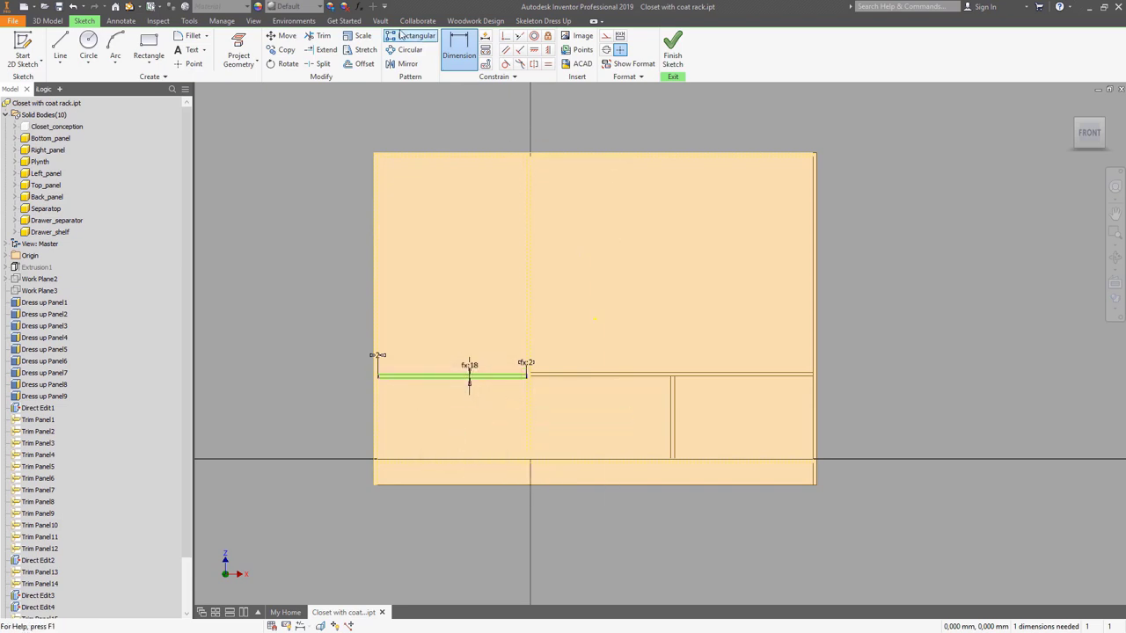
{"action": "left_click", "coordinate": [360, 7]}
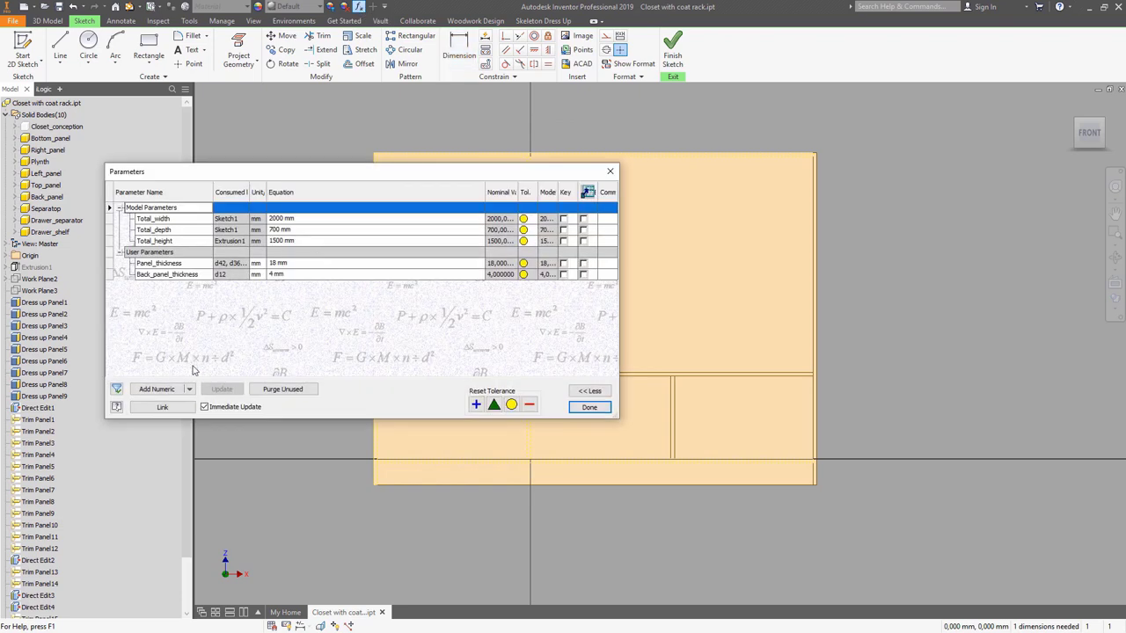
Add a numeric user parameter Shelf_QTY, unitless (ul), with equation 3.
{"action": "left_click", "coordinate": [156, 389]}
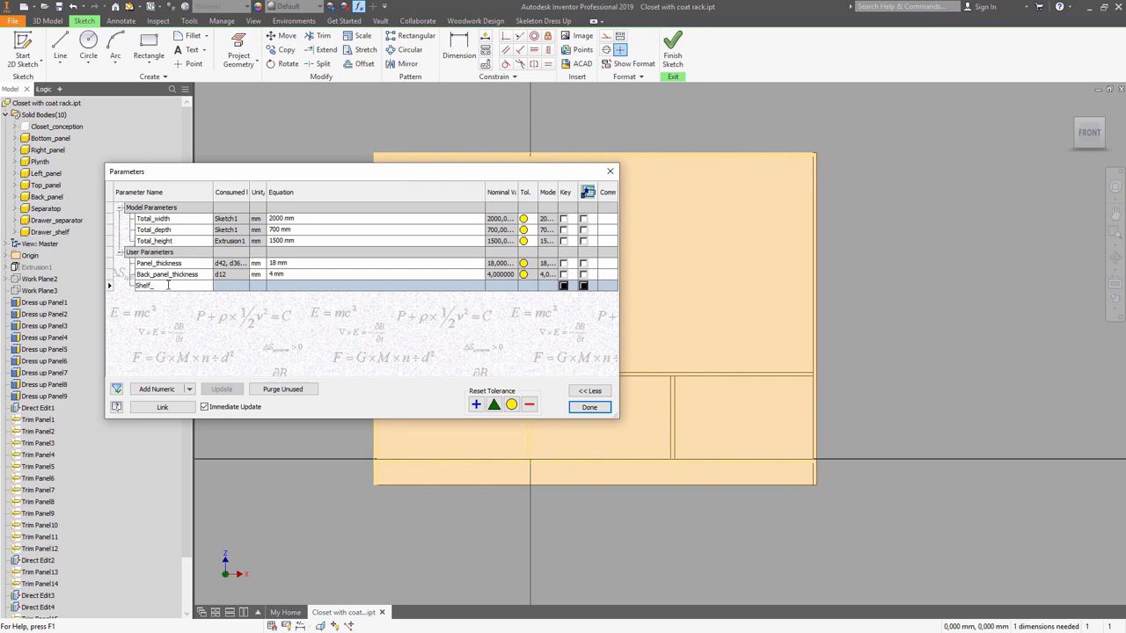
{"action": "type", "text": "Shelf_QTY"}
{"action": "left_click", "coordinate": [260, 286]}
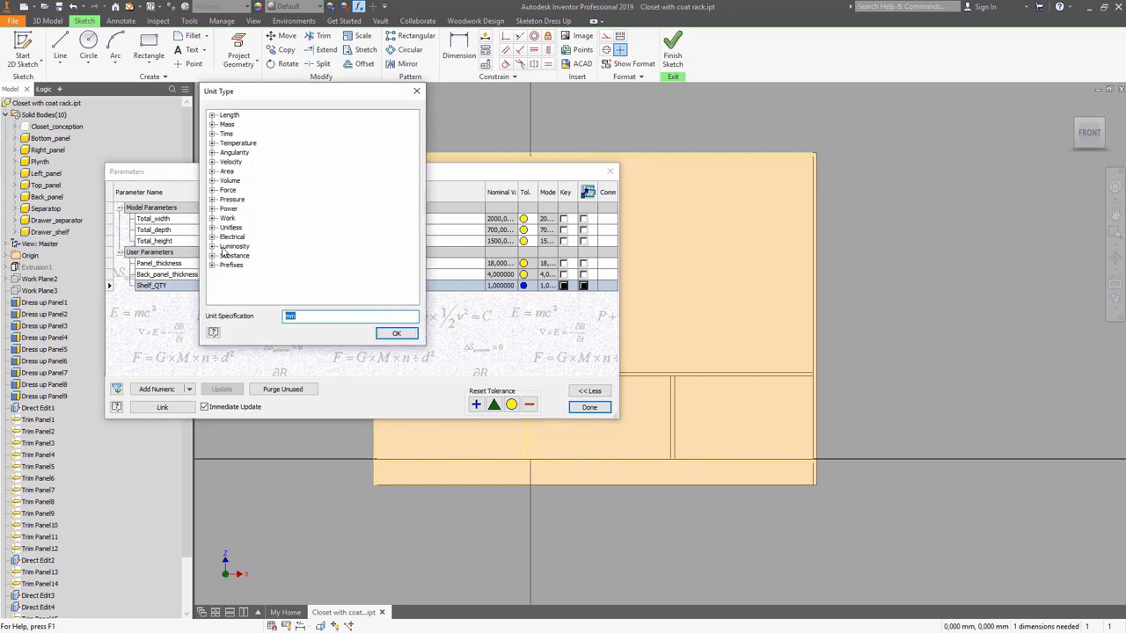
{"action": "left_click", "coordinate": [212, 228]}
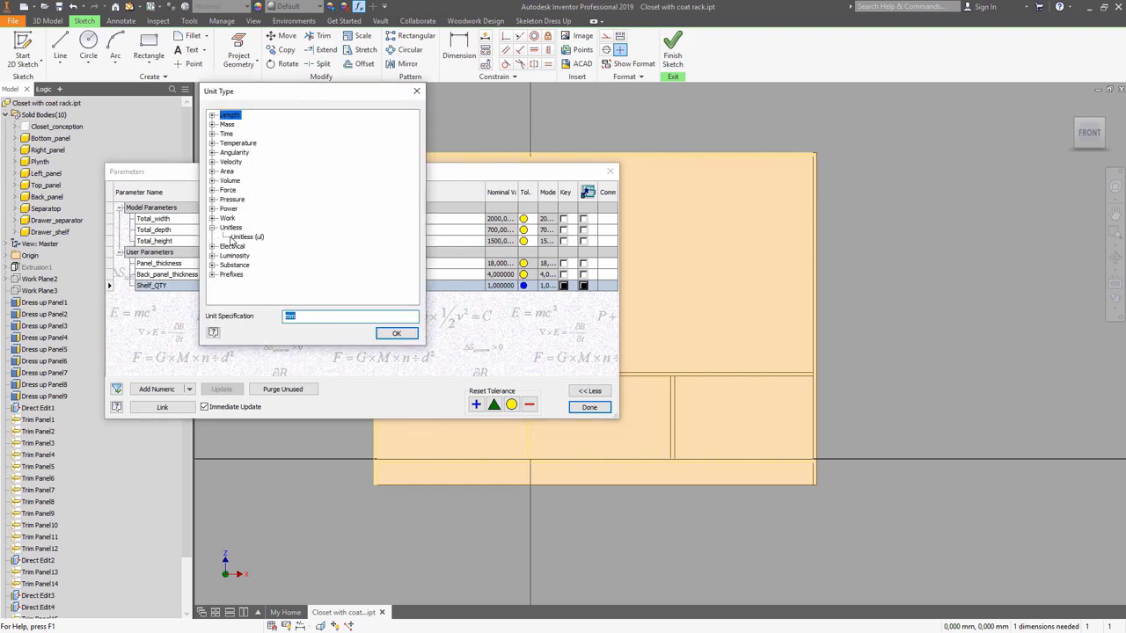
{"action": "left_click", "coordinate": [245, 236]}
{"action": "left_click", "coordinate": [396, 333]}
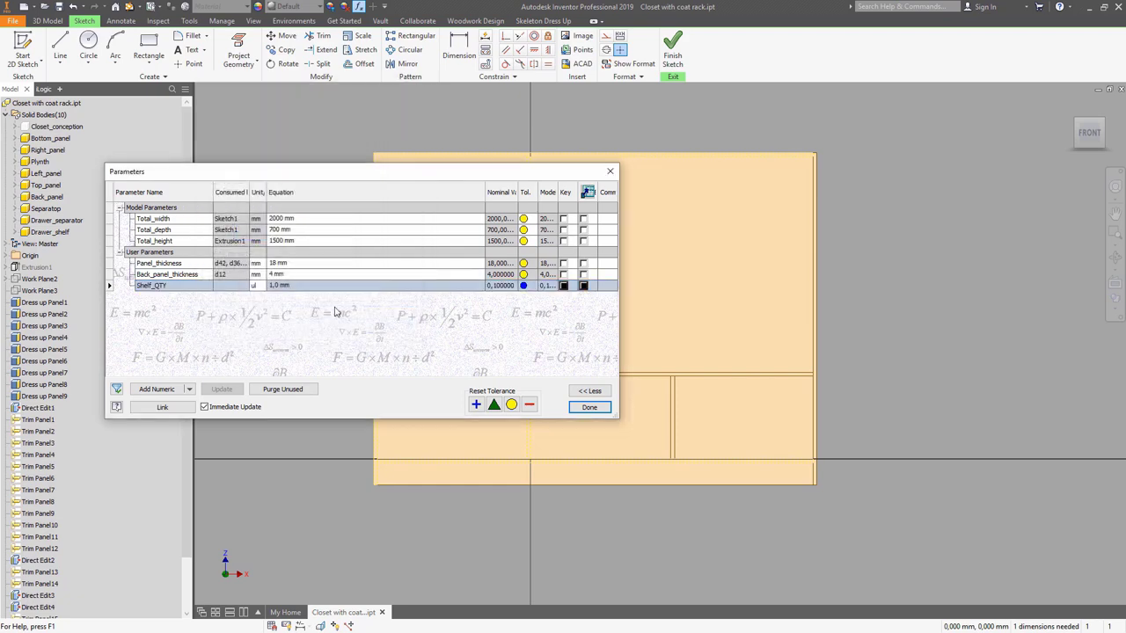
{"action": "left_click", "coordinate": [305, 284]}
{"action": "type", "text": "3"}
{"action": "key", "text": "Return"}
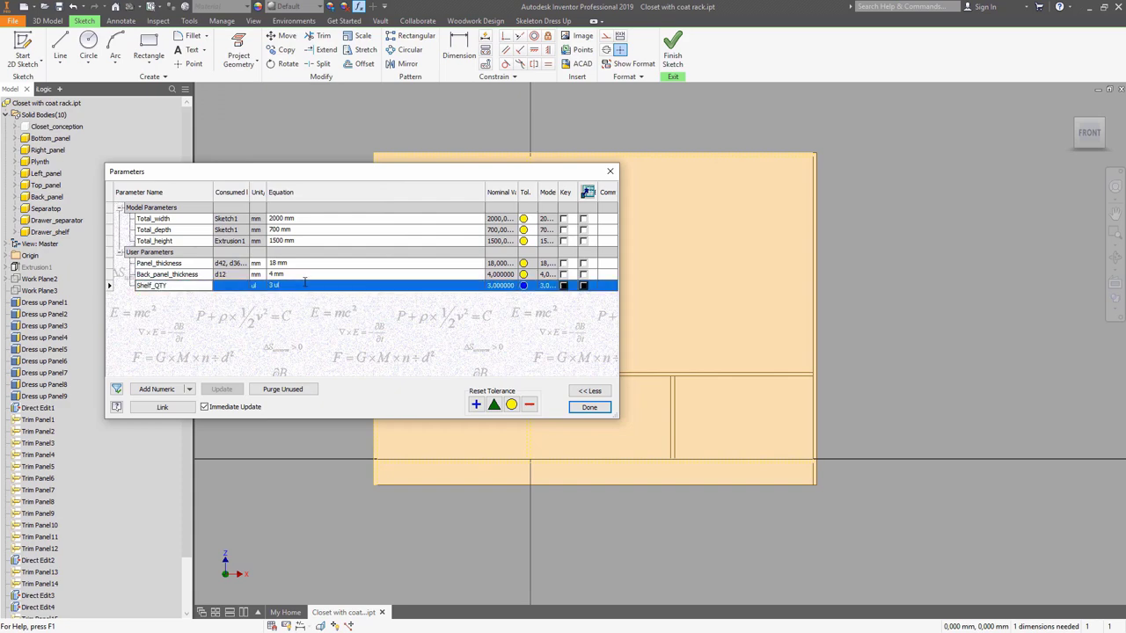
{"action": "left_click", "coordinate": [156, 389]}
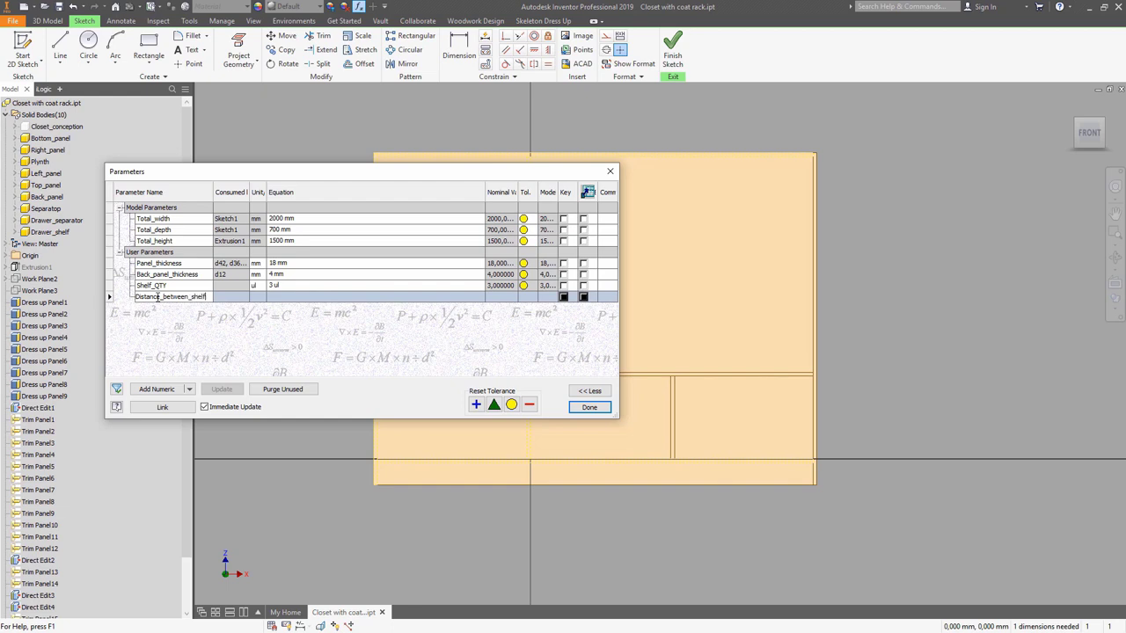
Name the new user parameter Distance_between_shelfs, keep 1,0 mm, and close the parameter table.
{"action": "key", "text": "Return"}
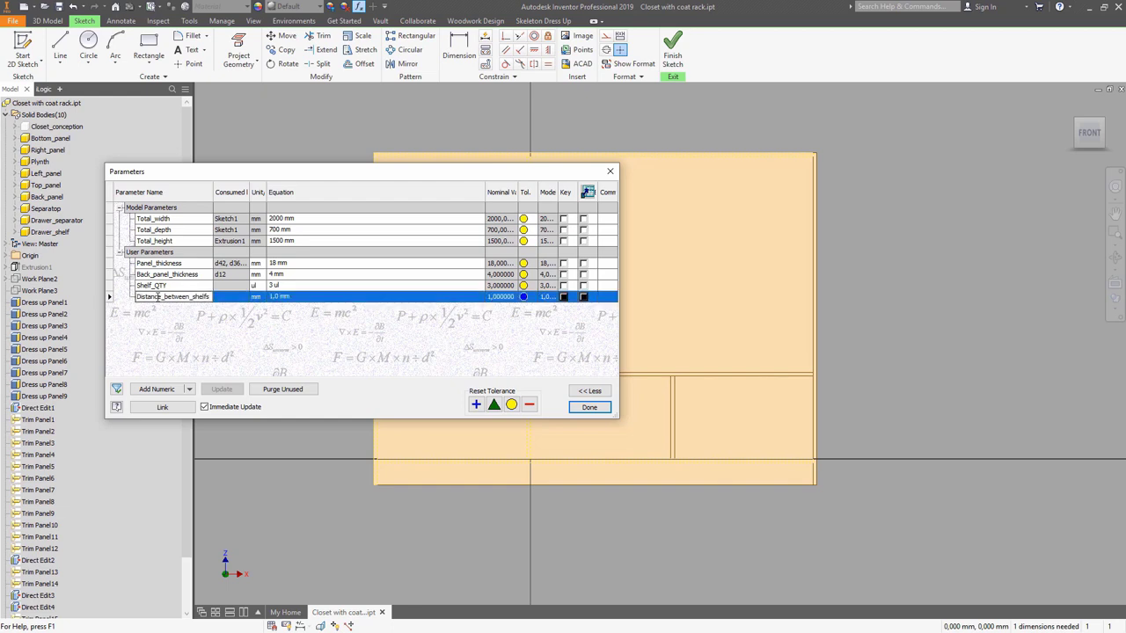
{"action": "left_click", "coordinate": [295, 298]}
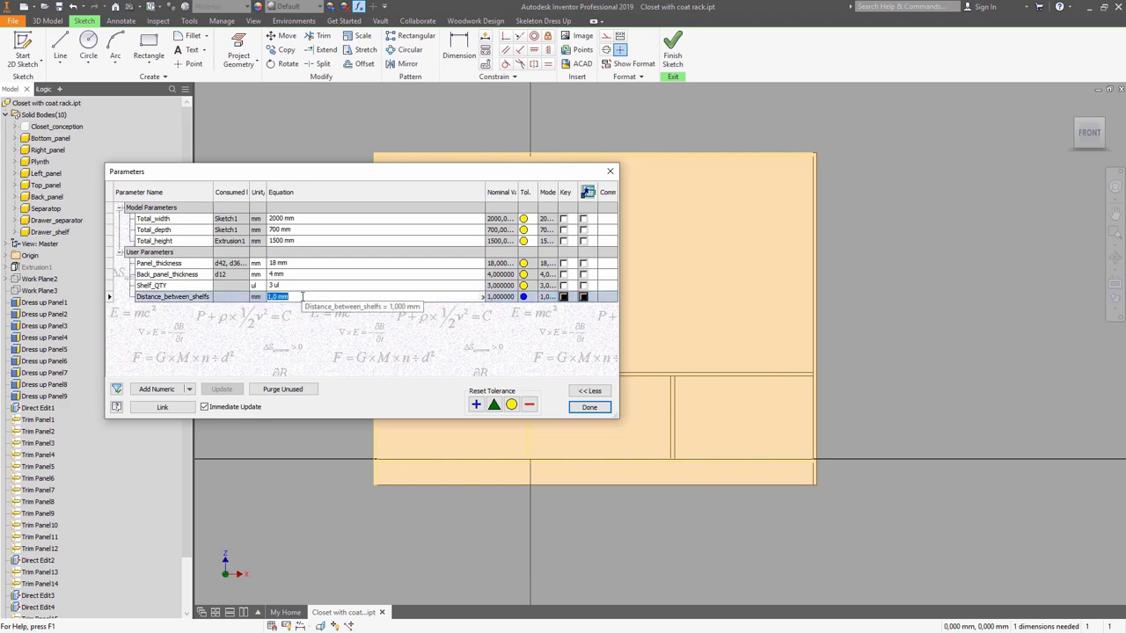
{"action": "left_click", "coordinate": [586, 409]}
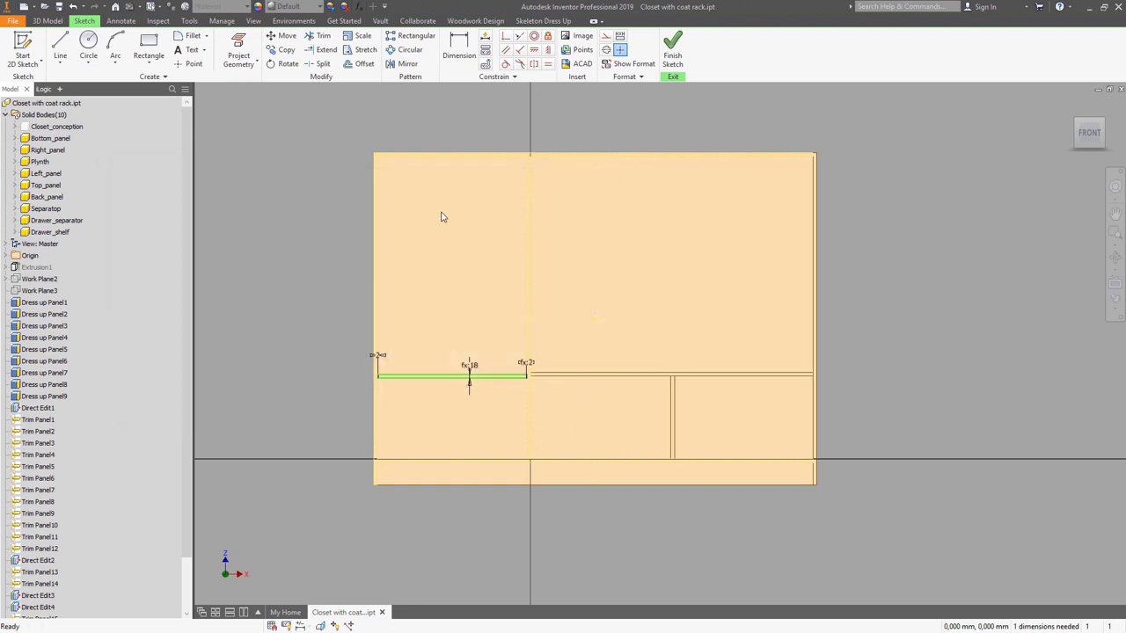
Add a driven 1364 mm height dimension between the top and bottom lines, left of the sketch.
{"action": "left_click", "coordinate": [458, 44]}
{"action": "left_click", "coordinate": [447, 157]}
{"action": "left_click", "coordinate": [423, 458]}
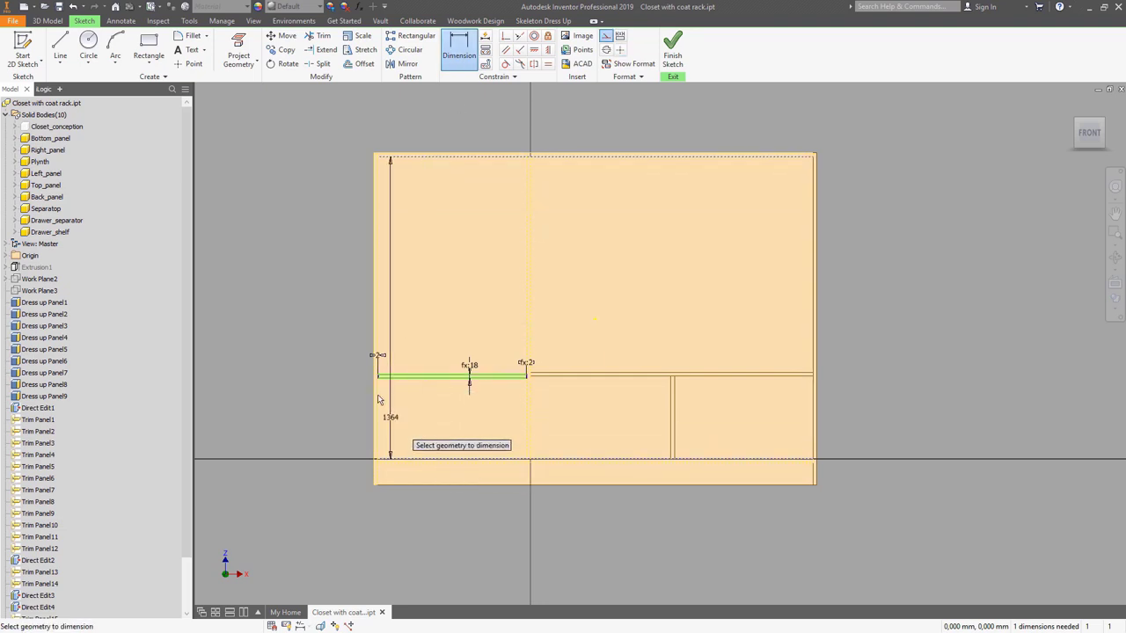
{"action": "left_click", "coordinate": [343, 304]}
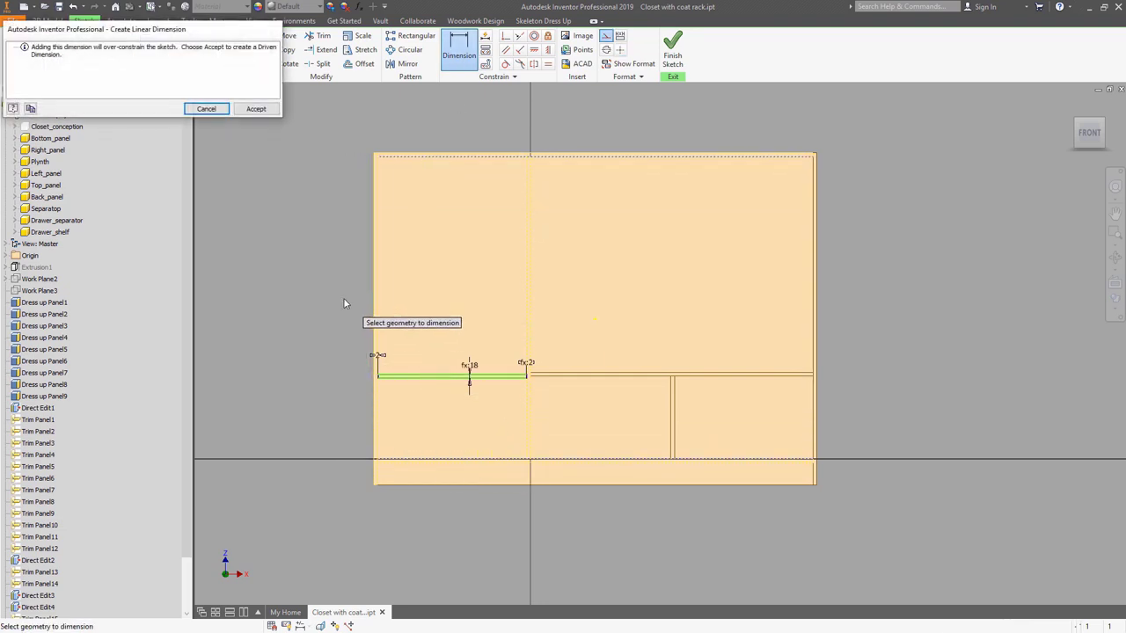
{"action": "left_click", "coordinate": [256, 108]}
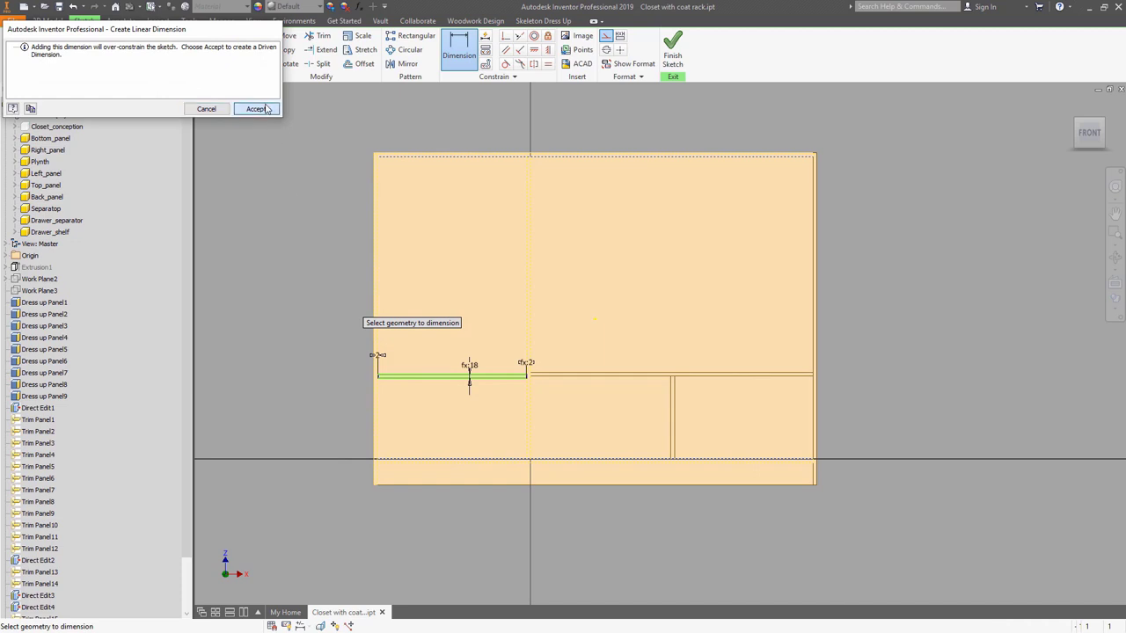
{"action": "right_click", "coordinate": [350, 302]}
{"action": "key", "text": "Escape"}
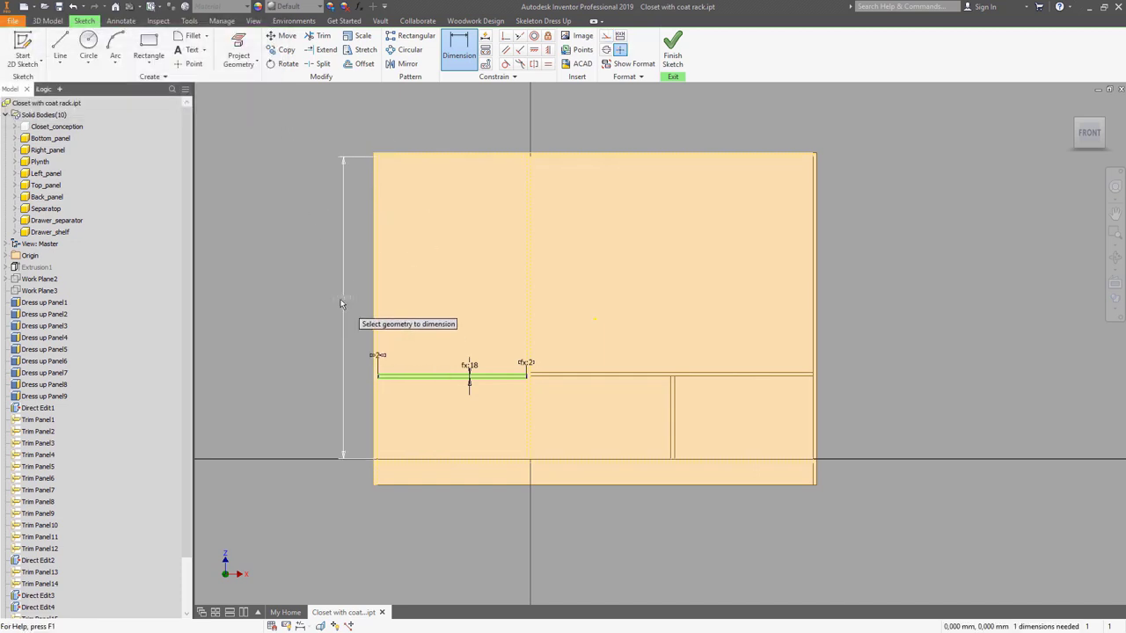
Open the Dimension Properties of the 1364 height dimension and select its current name.
{"action": "right_click", "coordinate": [340, 300]}
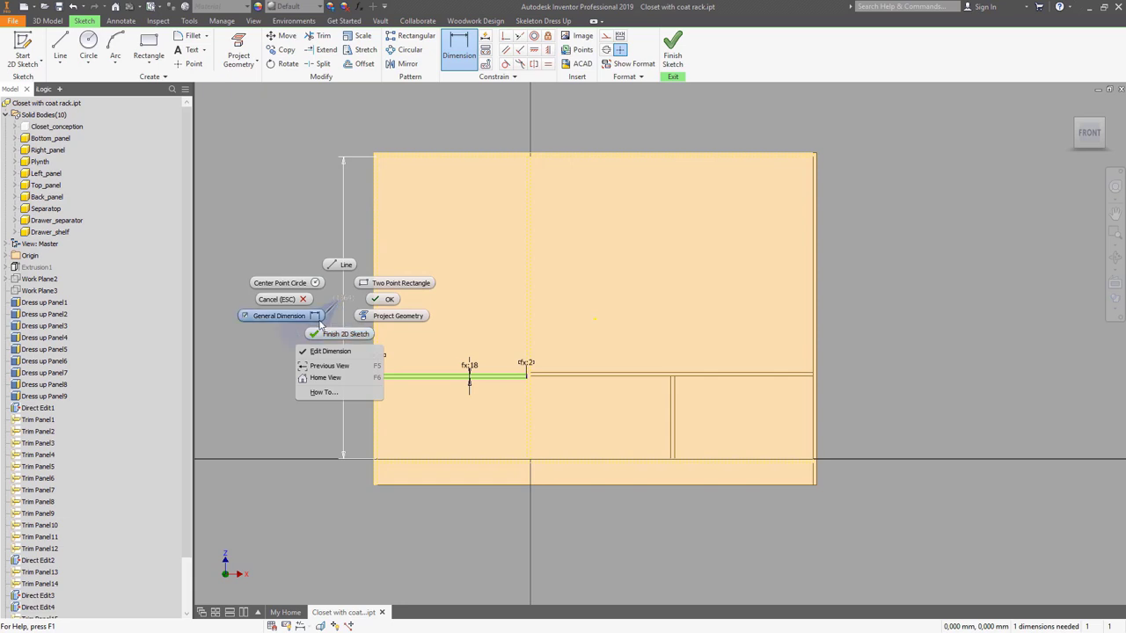
{"action": "key", "text": "Escape"}
{"action": "key", "text": "Escape"}
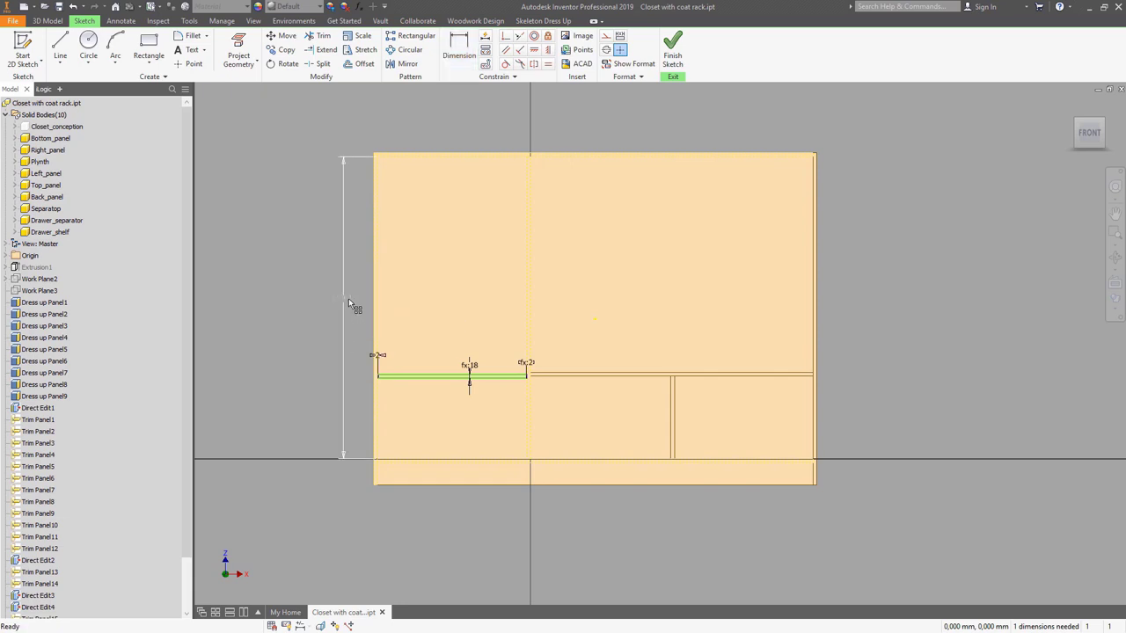
{"action": "right_click", "coordinate": [349, 298]}
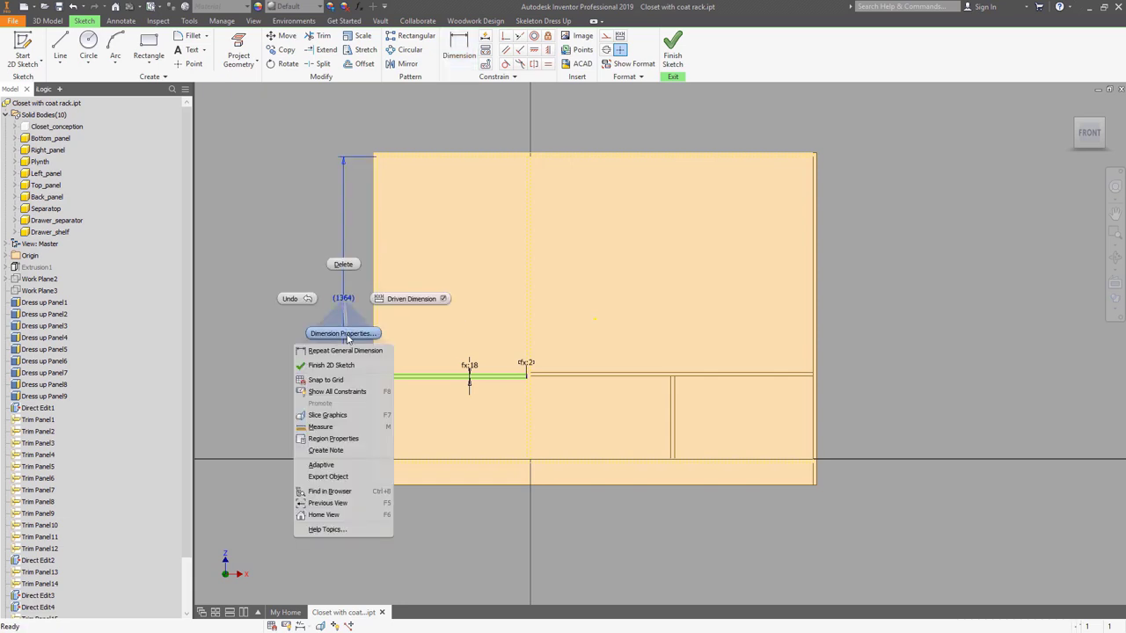
{"action": "left_click", "coordinate": [347, 338]}
{"action": "left_click_drag", "start_coordinate": [538, 212], "coordinate": [477, 212]}
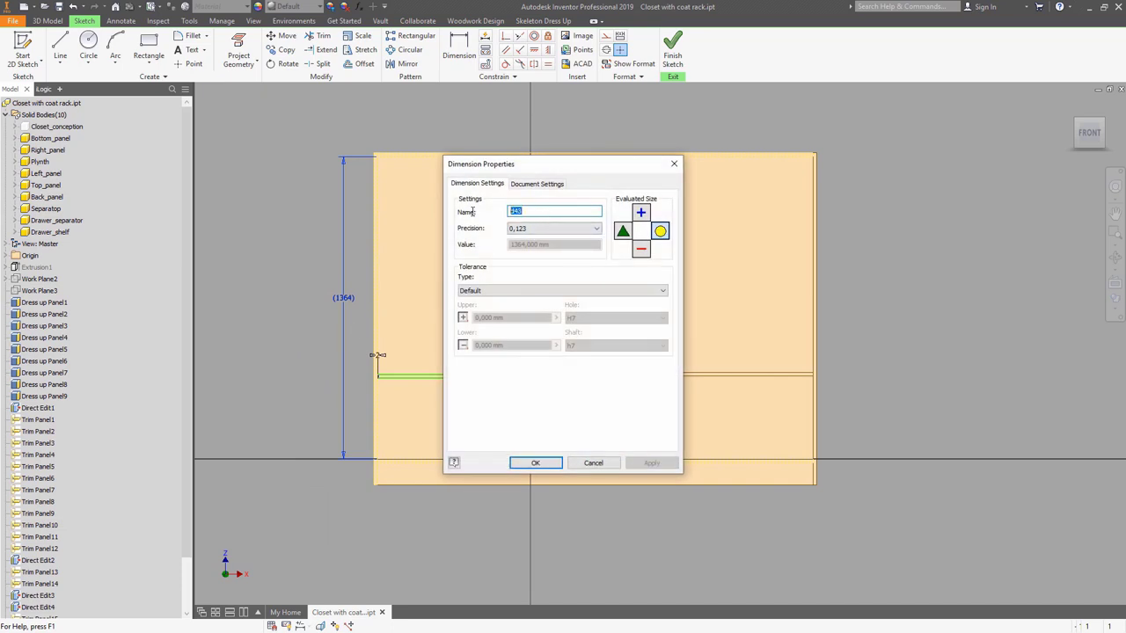
Rename the 1364 mm dimension from d43 to Space_for_shelfs and apply it.
{"action": "type", "text": "Space_for_shelfs"}
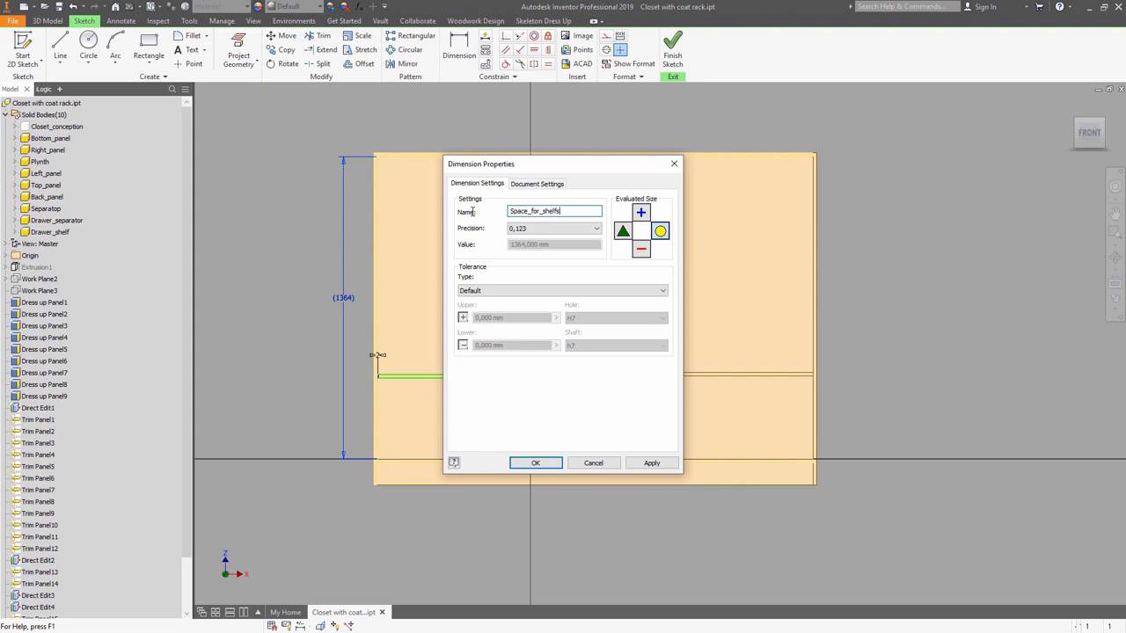
{"action": "key", "text": "alt+a"}
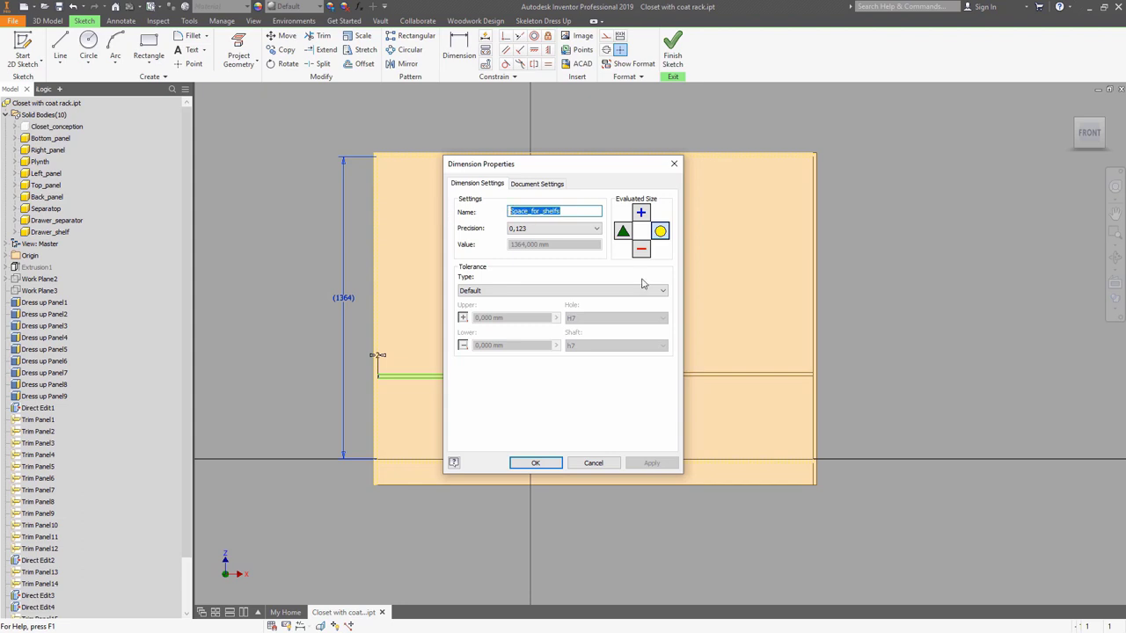
{"action": "left_click", "coordinate": [536, 462]}
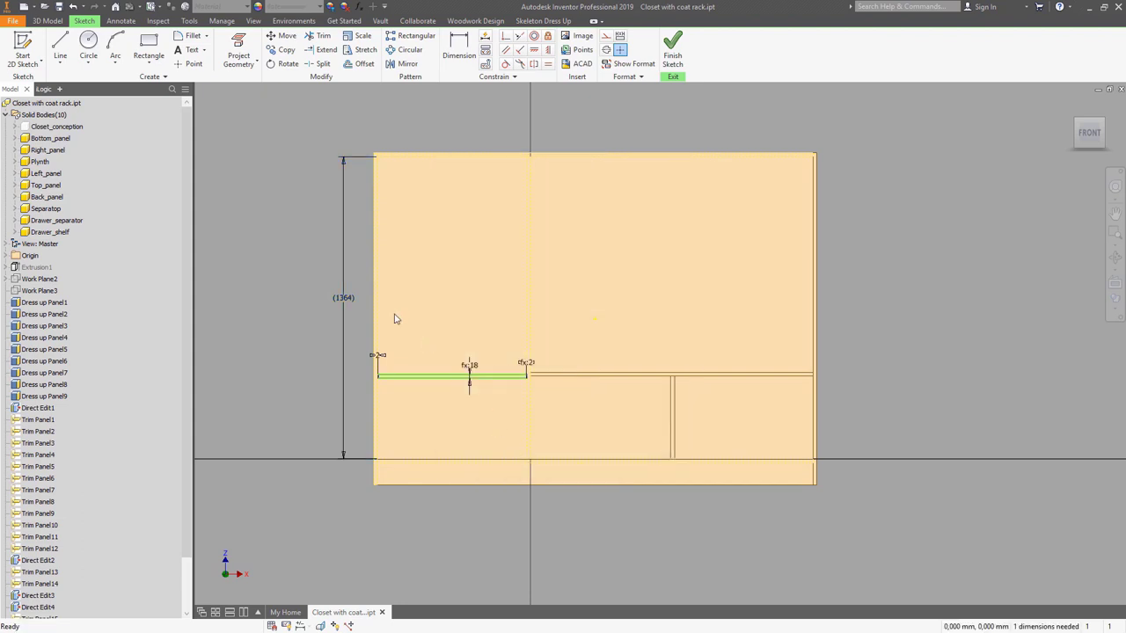
{"action": "left_click", "coordinate": [359, 7]}
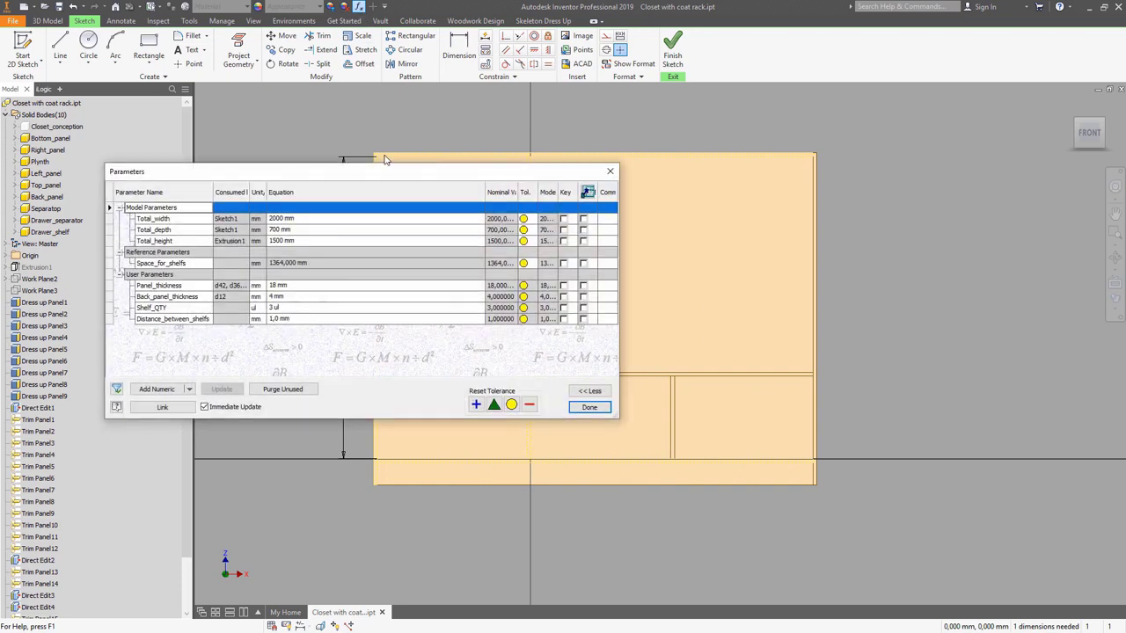
Replace the Distance_between_shelfs equation with (Space_for_shelfs - Shelf_QTY, inserted from the parameter list.
{"action": "left_click", "coordinate": [292, 320]}
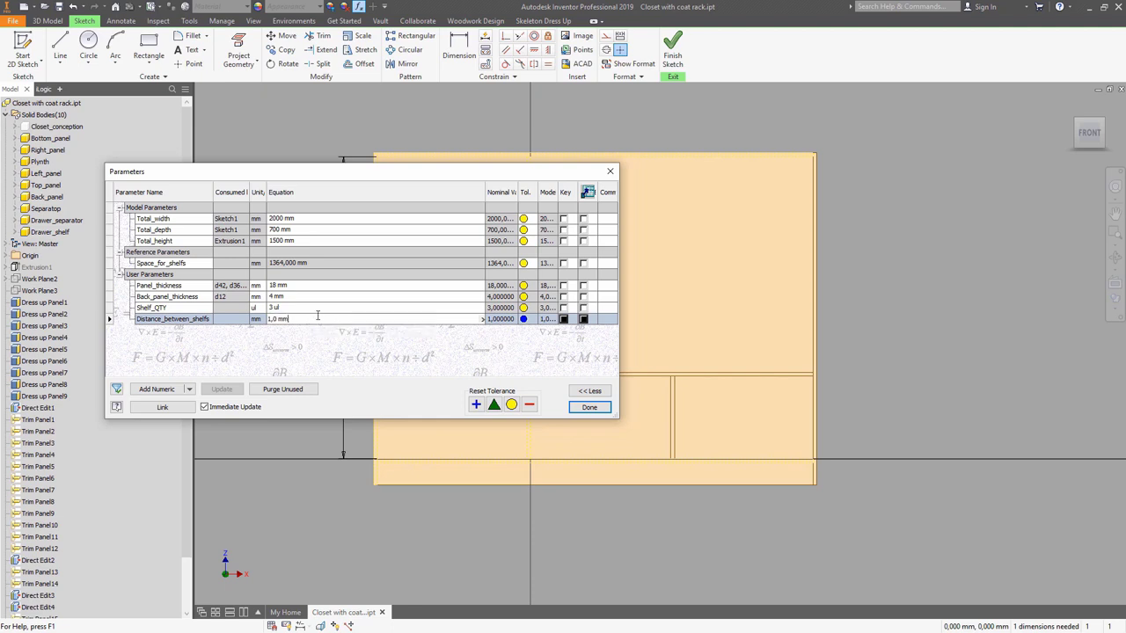
{"action": "key", "text": "BackSpace"}
{"action": "type", "text": "(Space_for_shelfs-"}
{"action": "left_click", "coordinate": [482, 318]}
{"action": "left_click", "coordinate": [526, 374]}
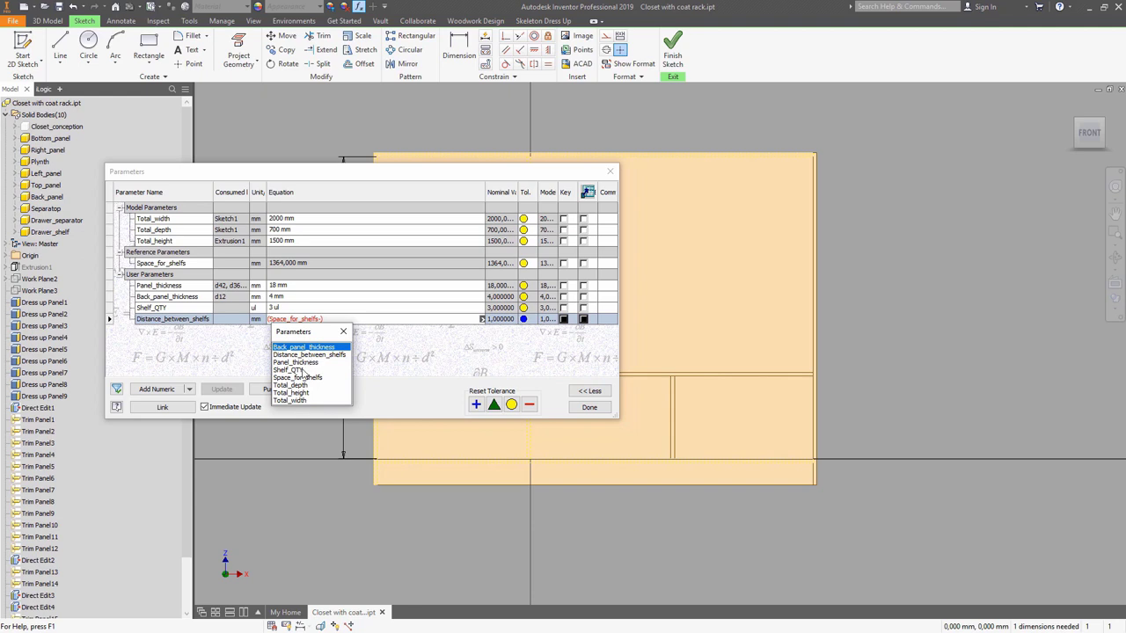
{"action": "left_click", "coordinate": [303, 370]}
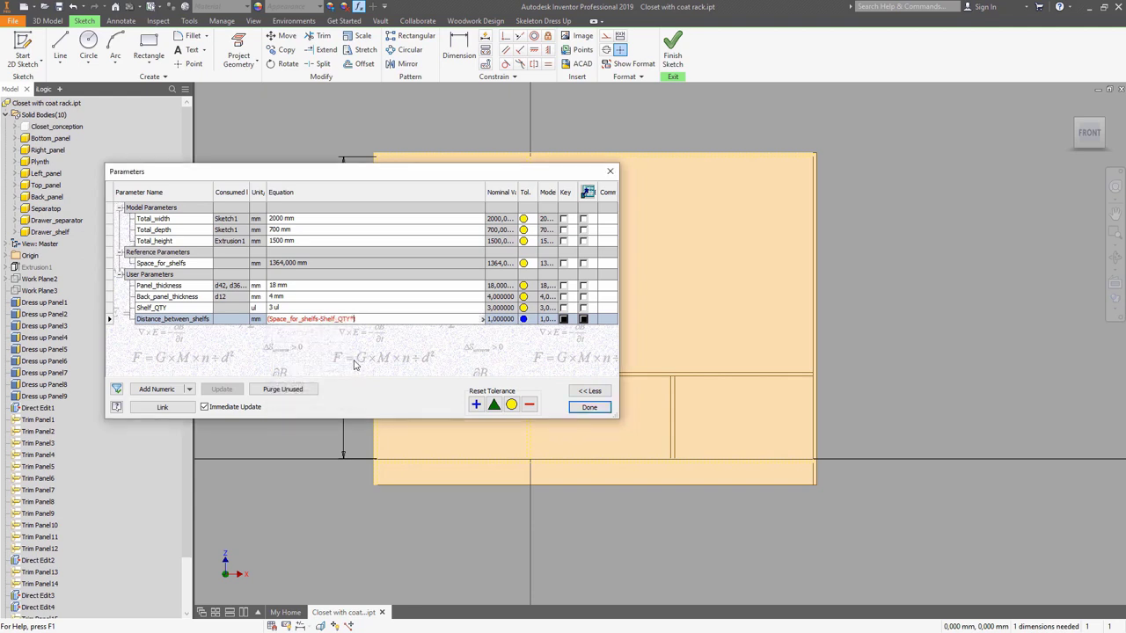
Complete the equation with Panel_thickness) / (Shelf_QTY + 1, giving 327,5 mm.
{"action": "left_click", "coordinate": [482, 320]}
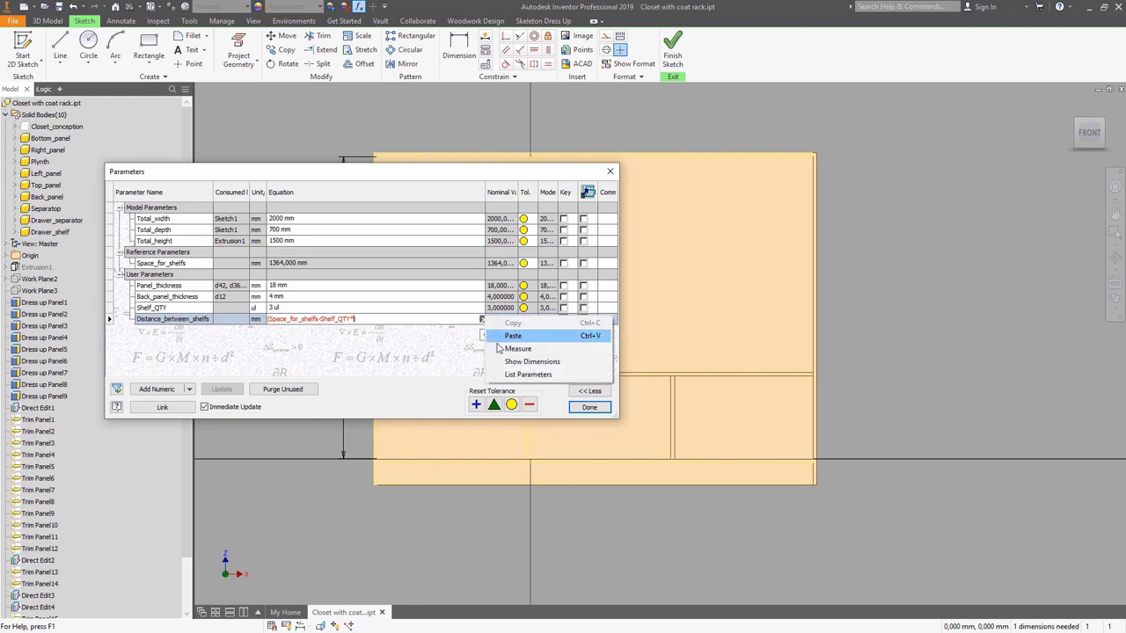
{"action": "left_click", "coordinate": [526, 374]}
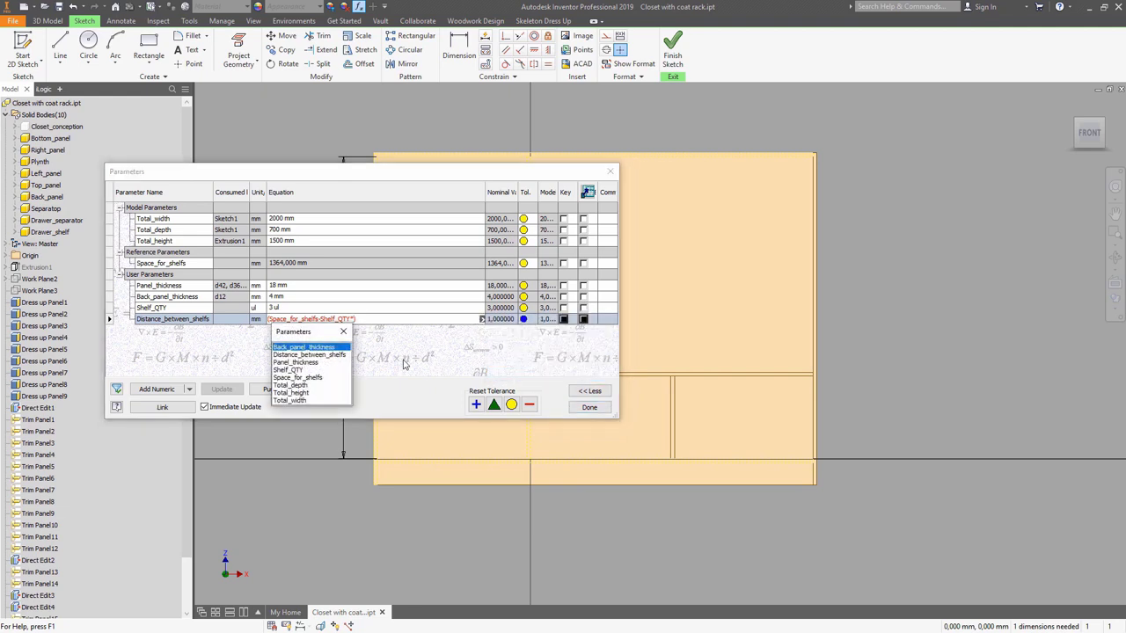
{"action": "left_click", "coordinate": [299, 362]}
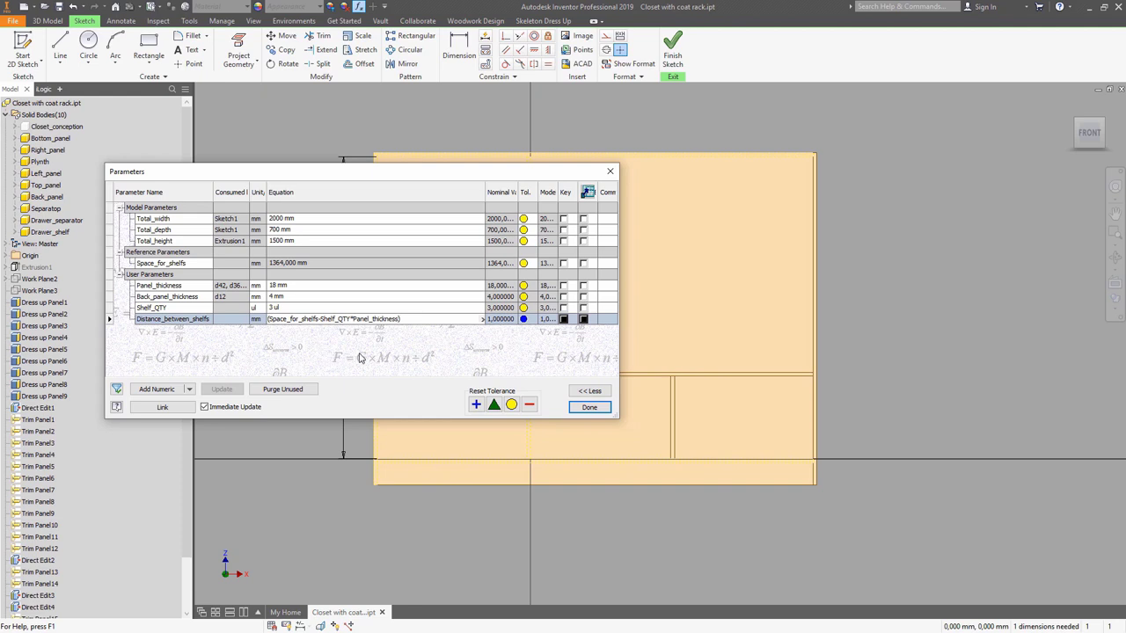
{"action": "type", "text": "/("}
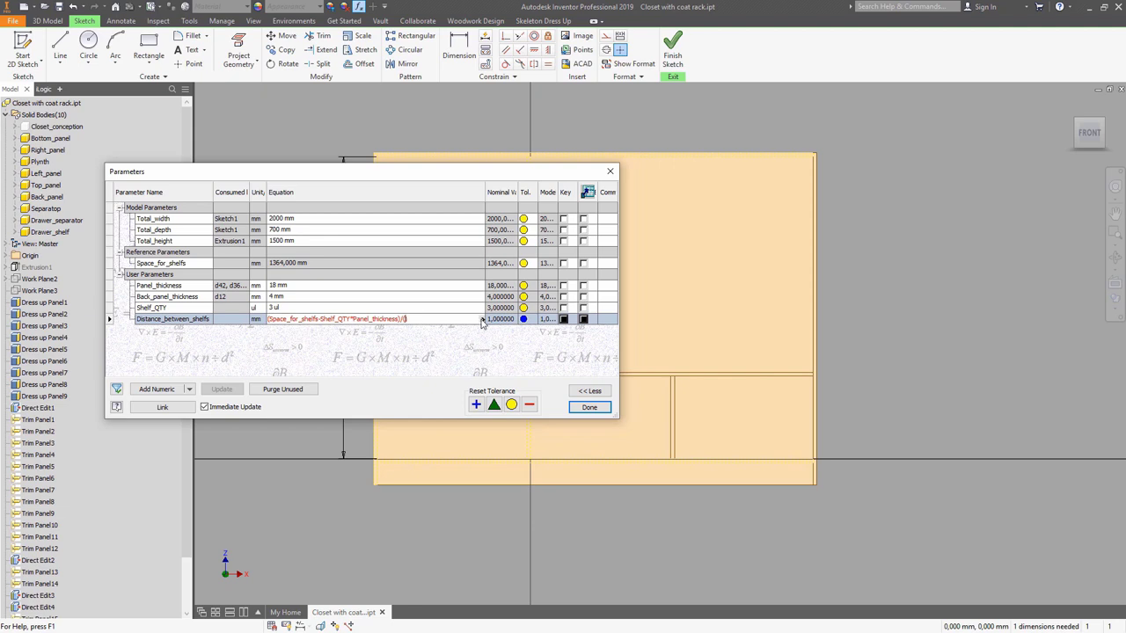
{"action": "left_click", "coordinate": [482, 319]}
{"action": "left_click", "coordinate": [529, 375]}
{"action": "double_click", "coordinate": [304, 370]}
{"action": "type", "text": "+1"}
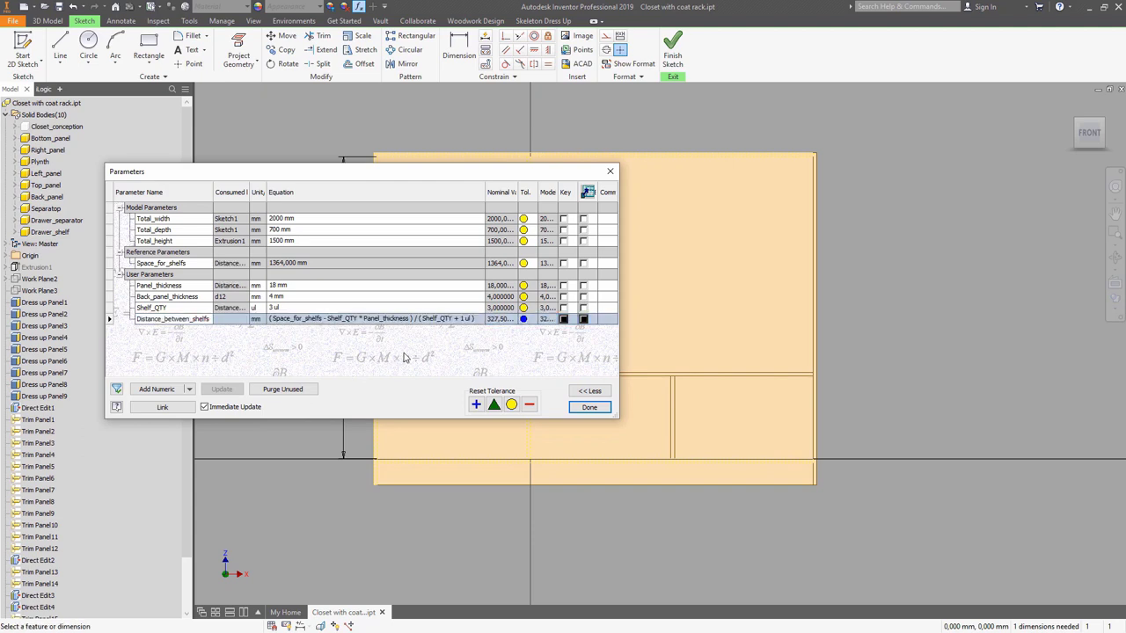
Dimension the shelf line above the bottom line as Distance_between_shelfs (327,5 mm) and finish the sketch.
{"action": "left_click", "coordinate": [589, 408]}
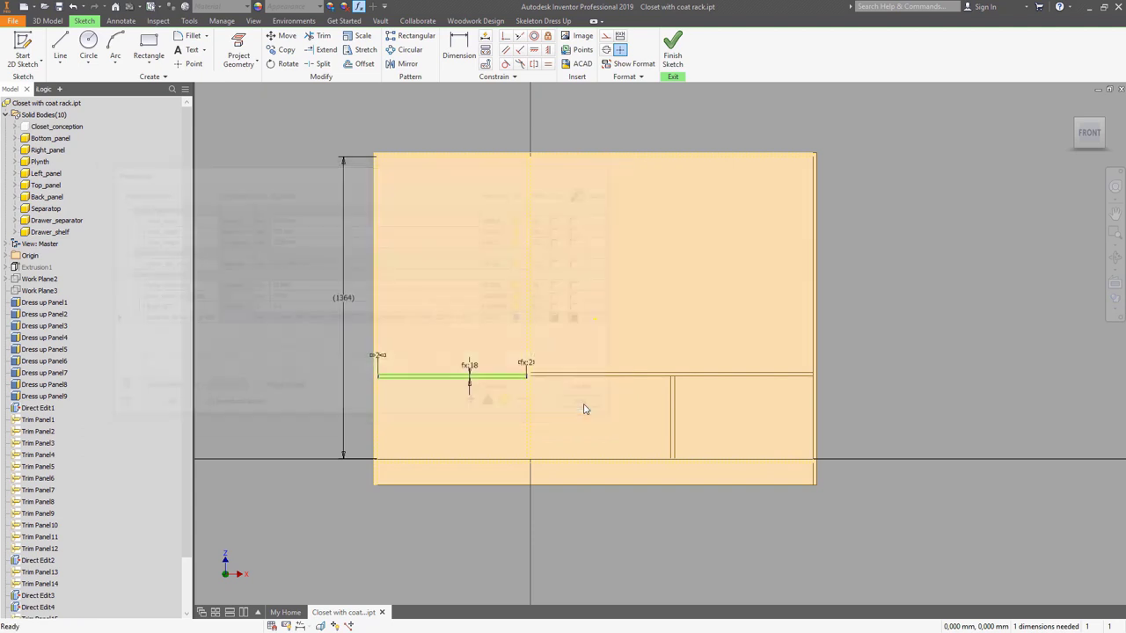
{"action": "left_click", "coordinate": [459, 49]}
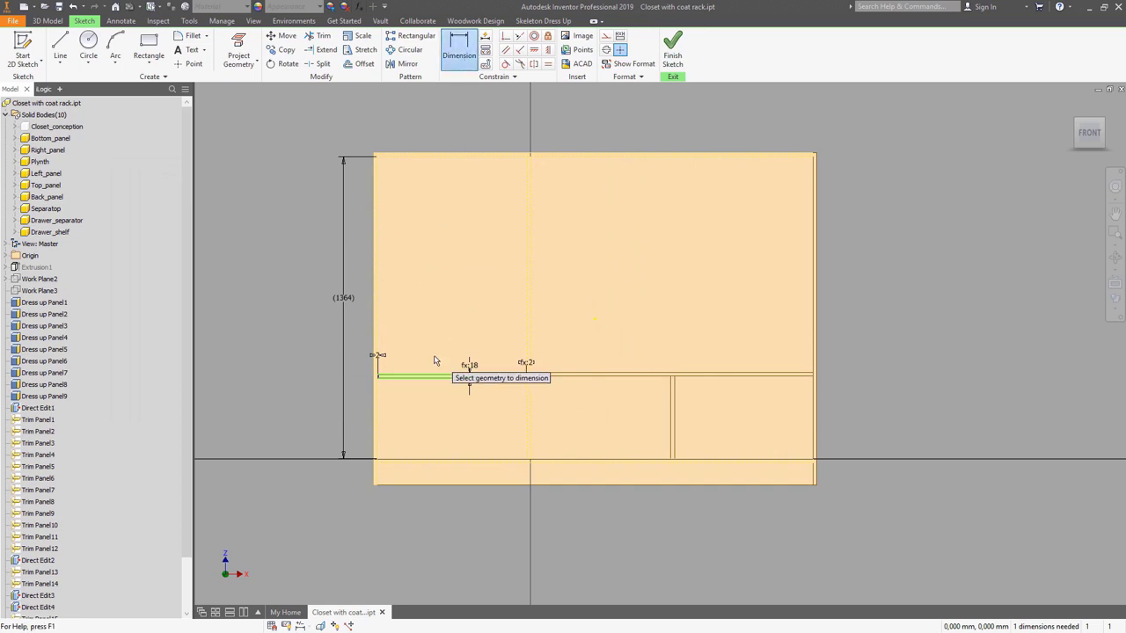
{"action": "left_click", "coordinate": [432, 377]}
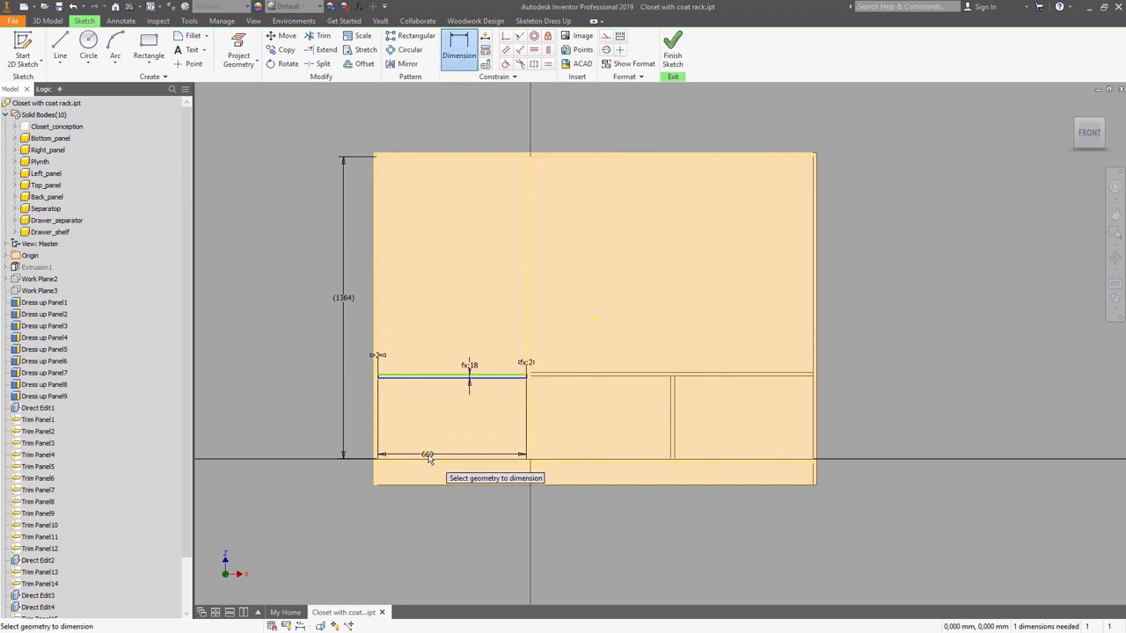
{"action": "left_click", "coordinate": [430, 459]}
{"action": "left_click", "coordinate": [433, 433]}
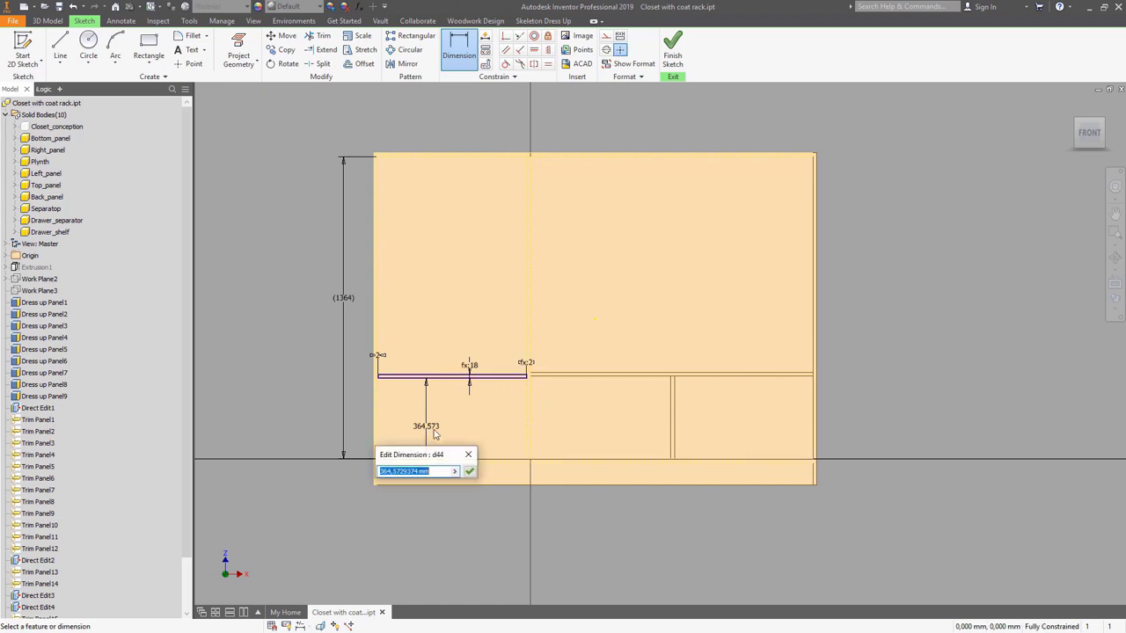
{"action": "left_click", "coordinate": [456, 471]}
{"action": "left_click", "coordinate": [498, 512]}
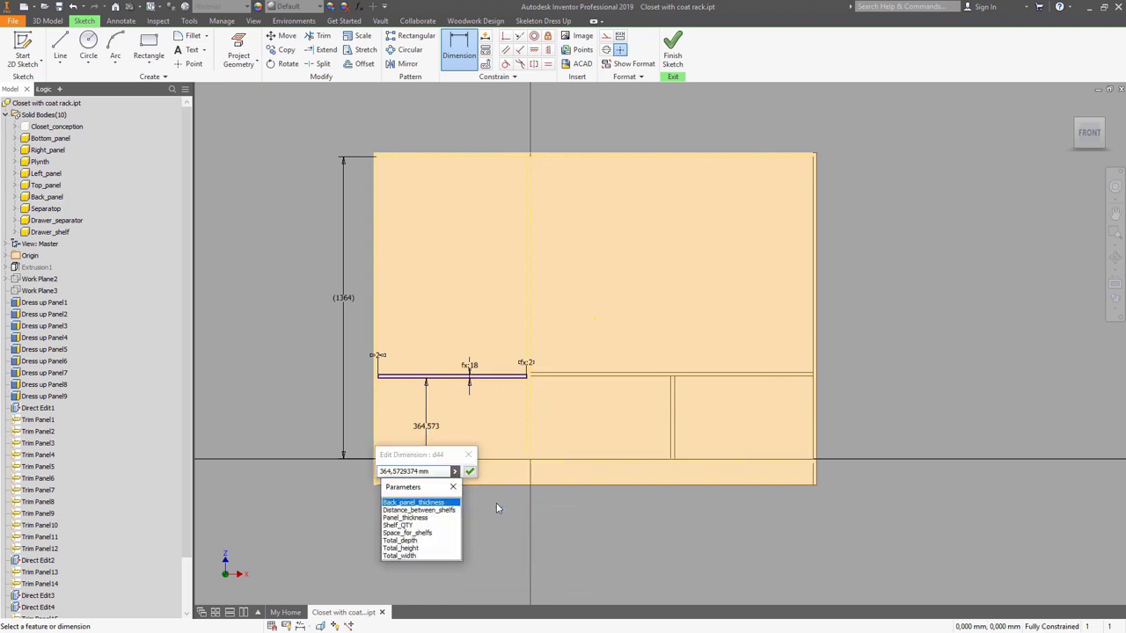
{"action": "left_click", "coordinate": [429, 511]}
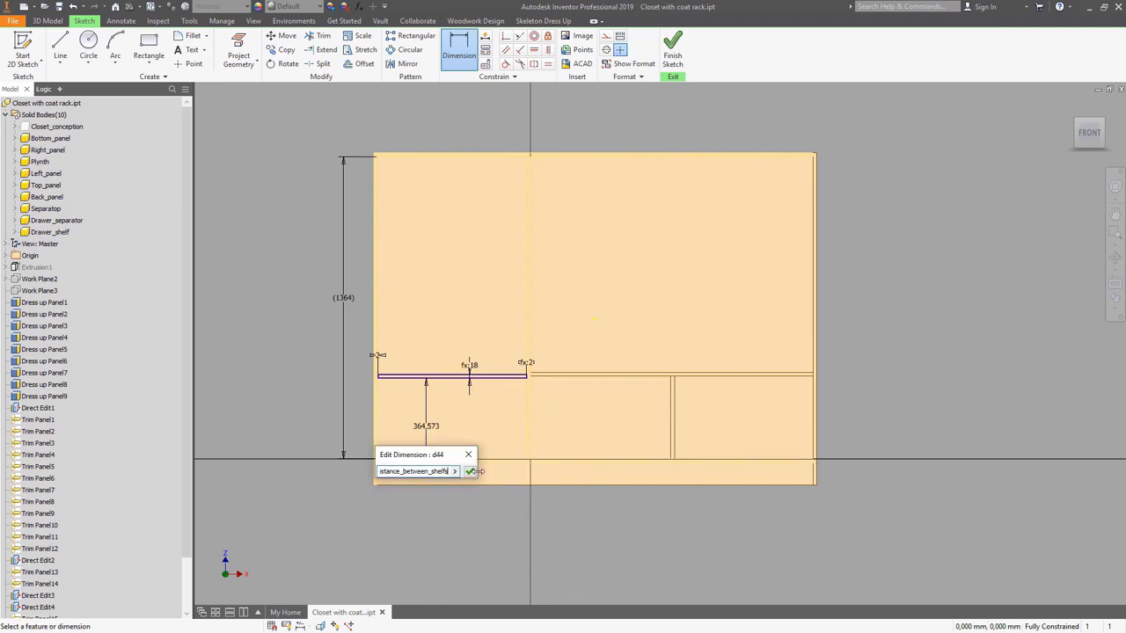
{"action": "left_click", "coordinate": [470, 472]}
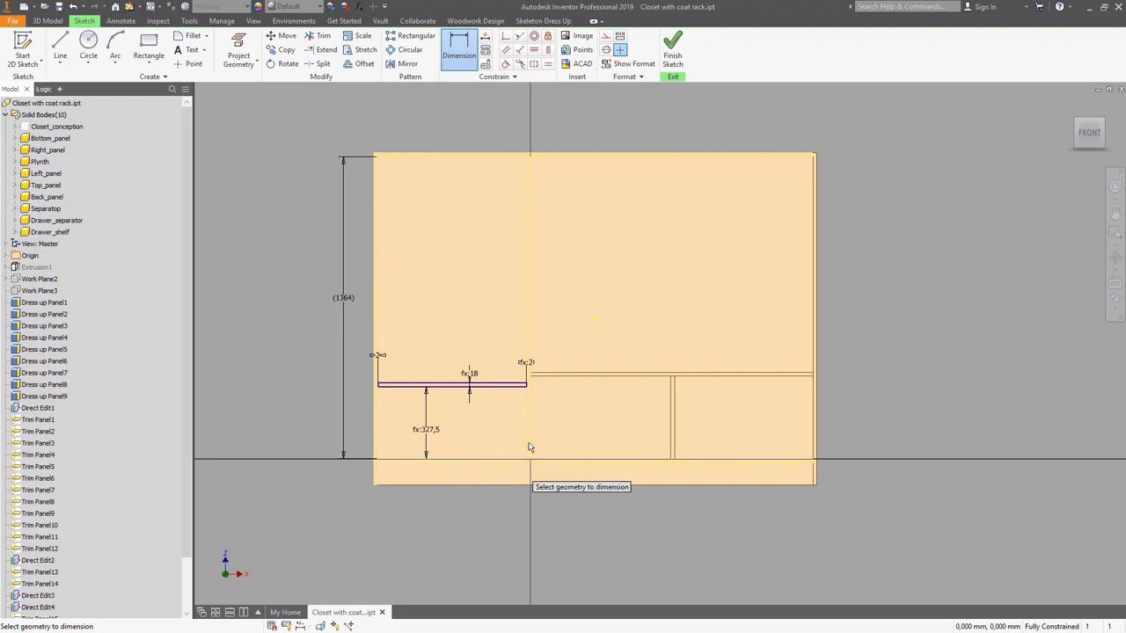
{"action": "left_click", "coordinate": [672, 59]}
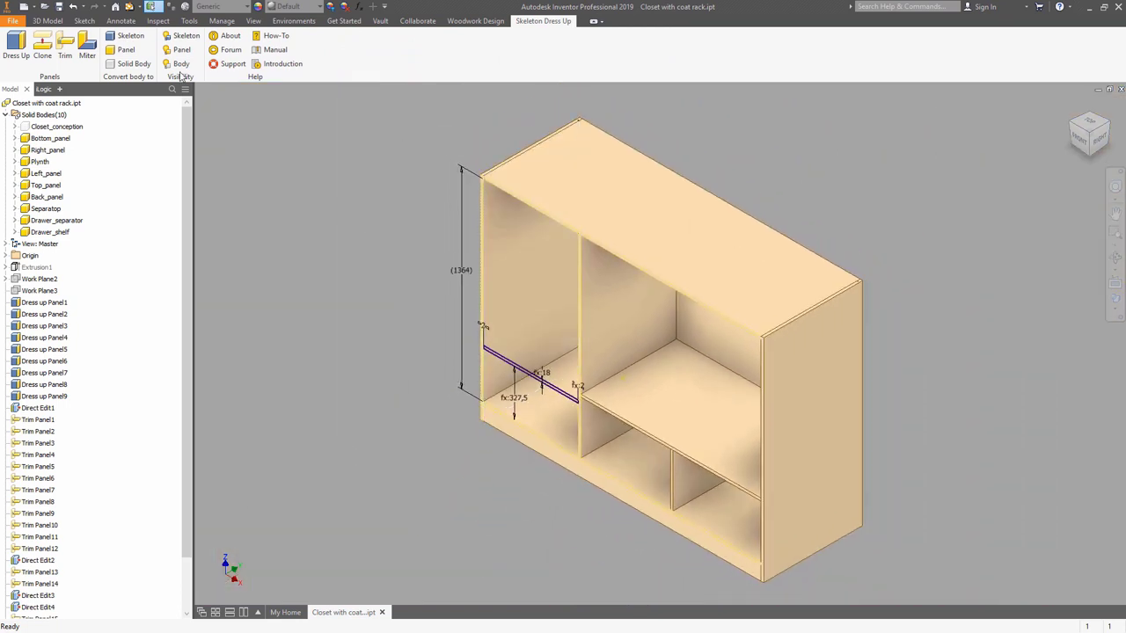
Extrude the separator sketch To the divider face, creating the shelf body Solid11.
{"action": "left_click", "coordinate": [48, 21]}
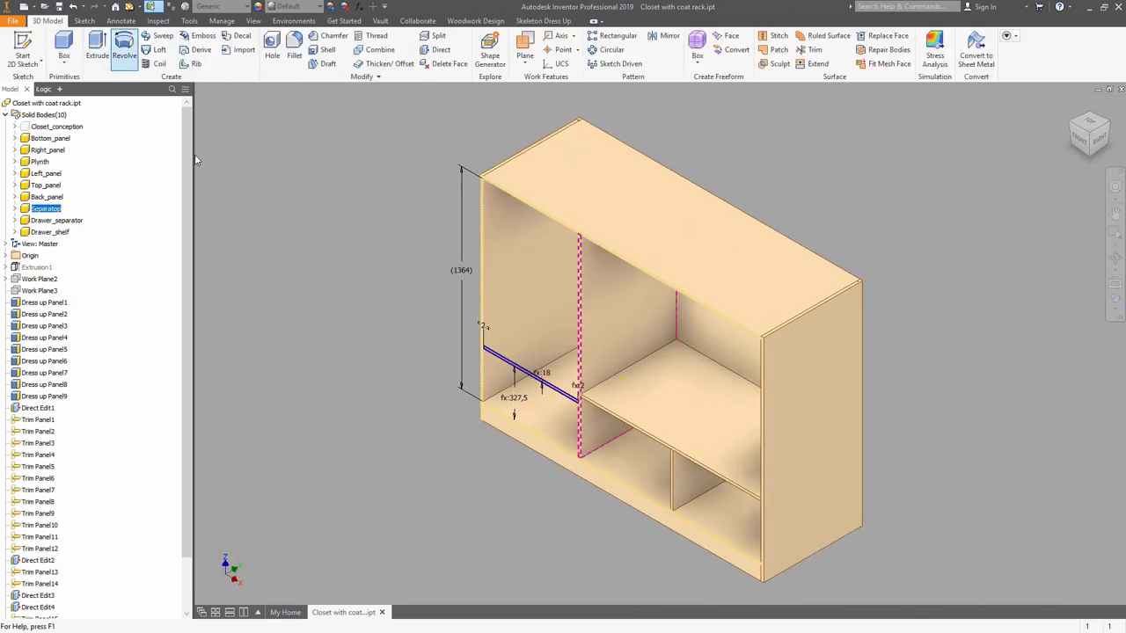
{"action": "key", "text": "e"}
{"action": "left_click", "coordinate": [222, 265]}
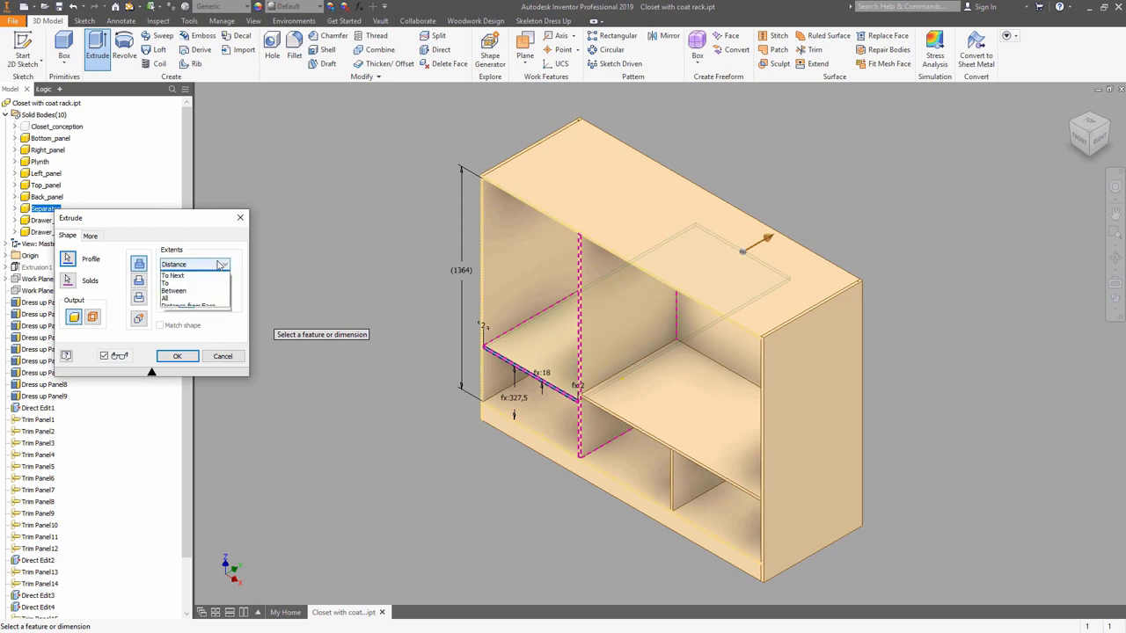
{"action": "left_click", "coordinate": [172, 282]}
{"action": "left_click", "coordinate": [704, 342]}
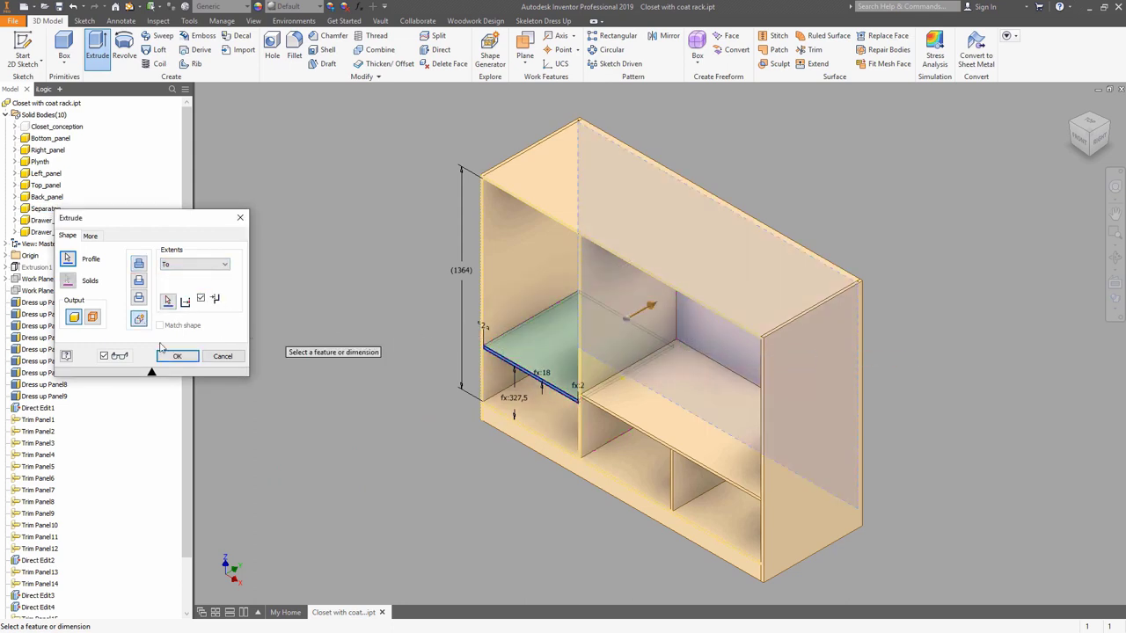
{"action": "left_click", "coordinate": [177, 356]}
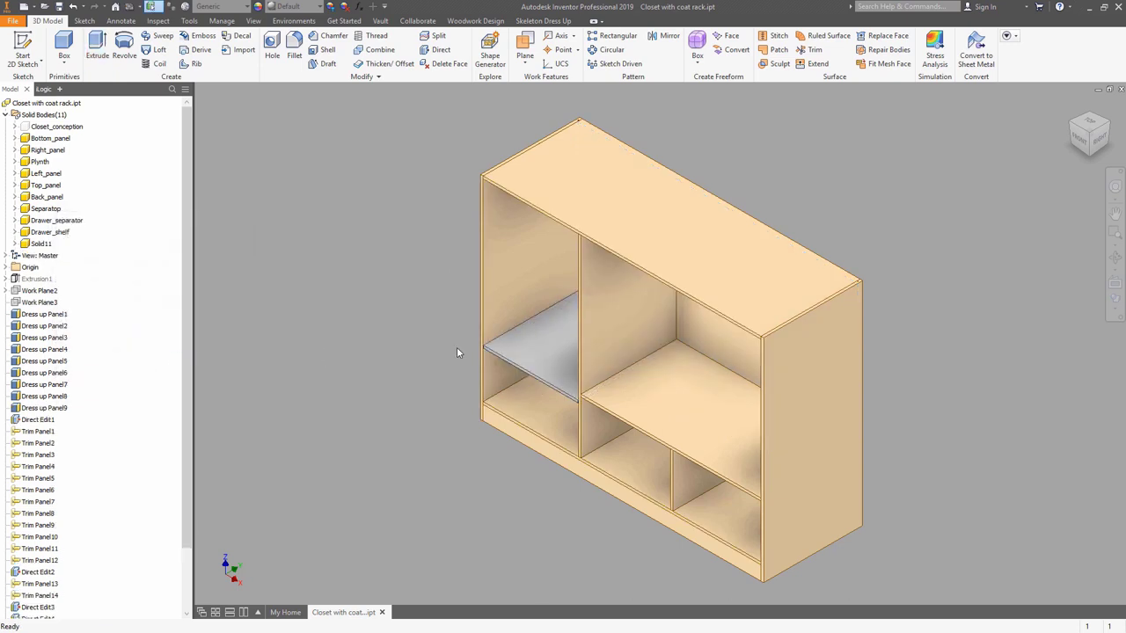
Move the new shelf's front face back by Panel_thickness - 2 with a direct edit.
{"action": "left_click", "coordinate": [440, 49]}
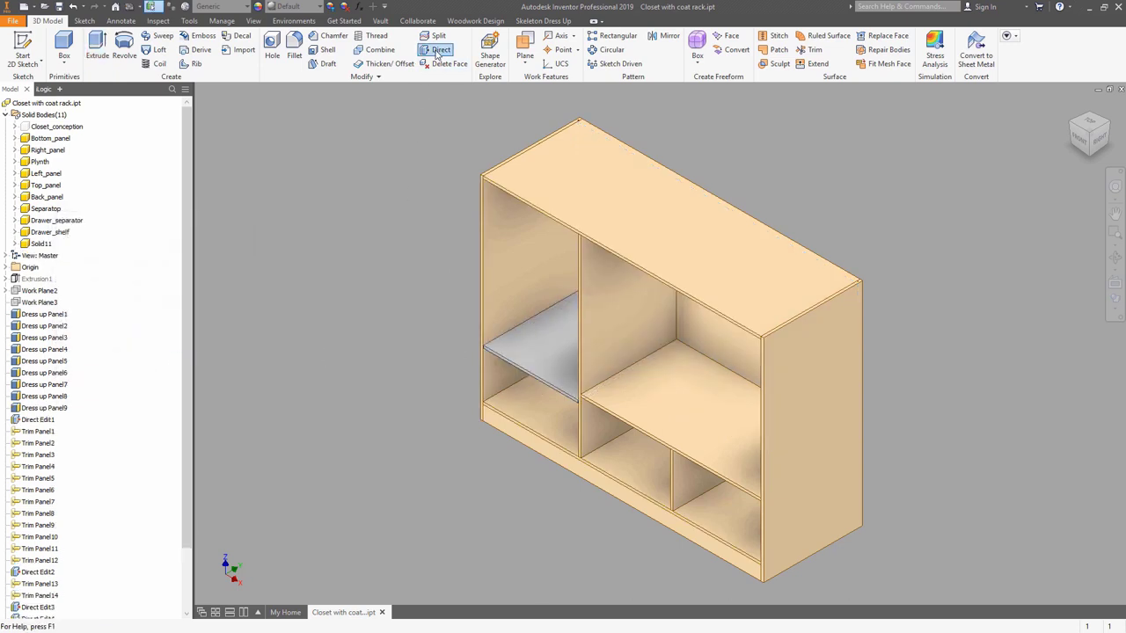
{"action": "scroll", "coordinate": [533, 398], "scroll_direction": "down", "scroll_amount": 2}
{"action": "scroll", "coordinate": [533, 391], "scroll_direction": "down", "scroll_amount": 2}
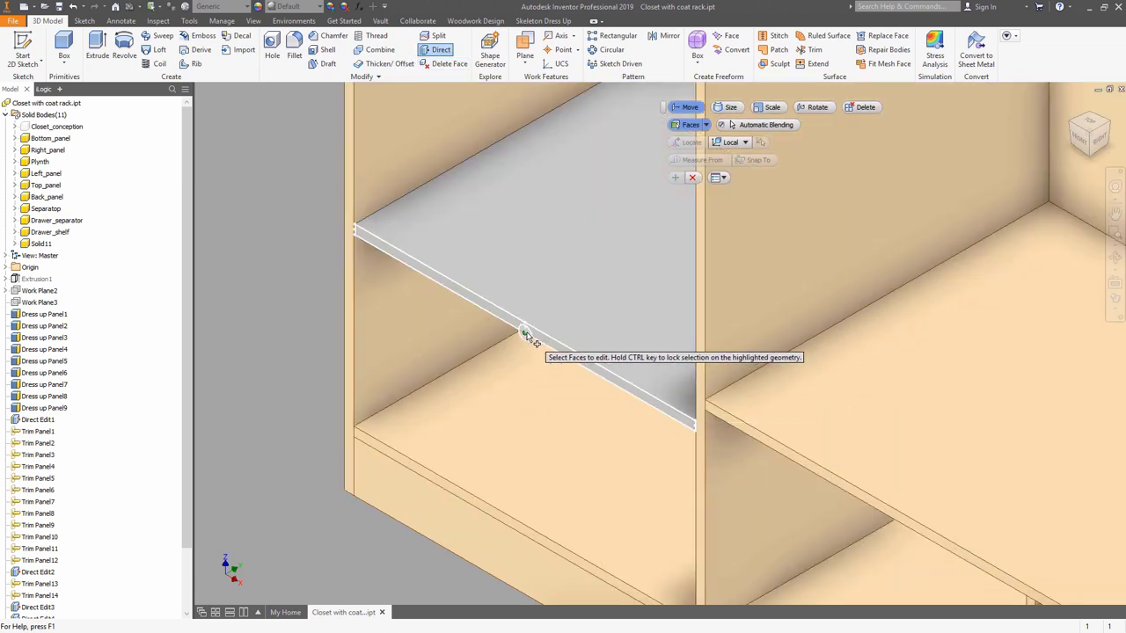
{"action": "left_click", "coordinate": [523, 333]}
{"action": "left_click_drag", "start_coordinate": [503, 343], "coordinate": [528, 334]}
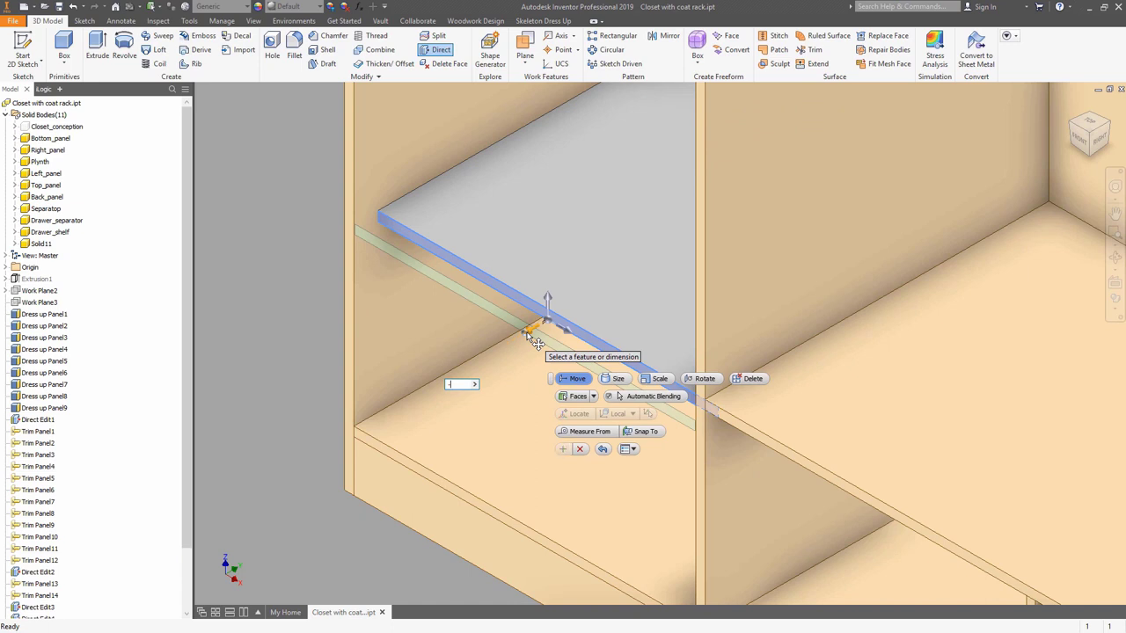
{"action": "left_click", "coordinate": [474, 385]}
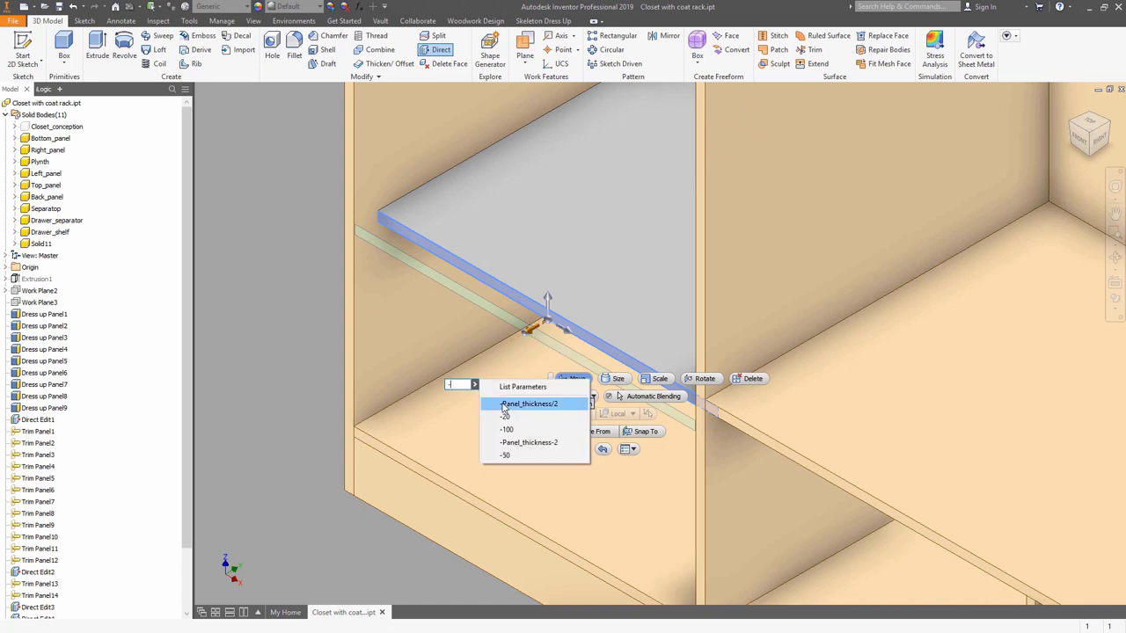
{"action": "left_click", "coordinate": [523, 387]}
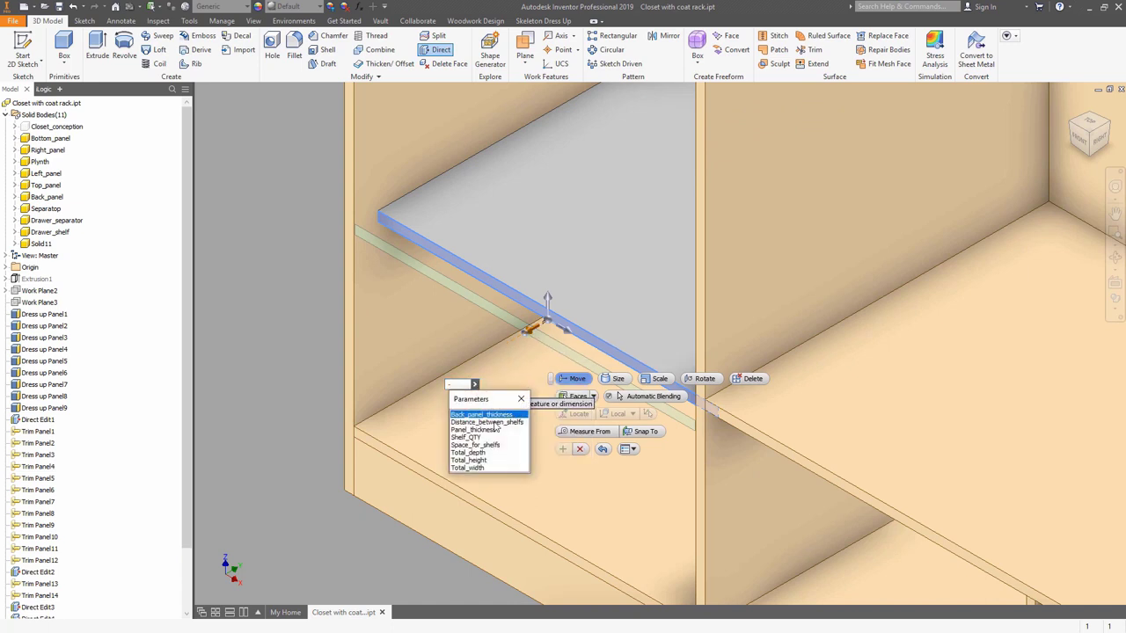
{"action": "left_click", "coordinate": [485, 430]}
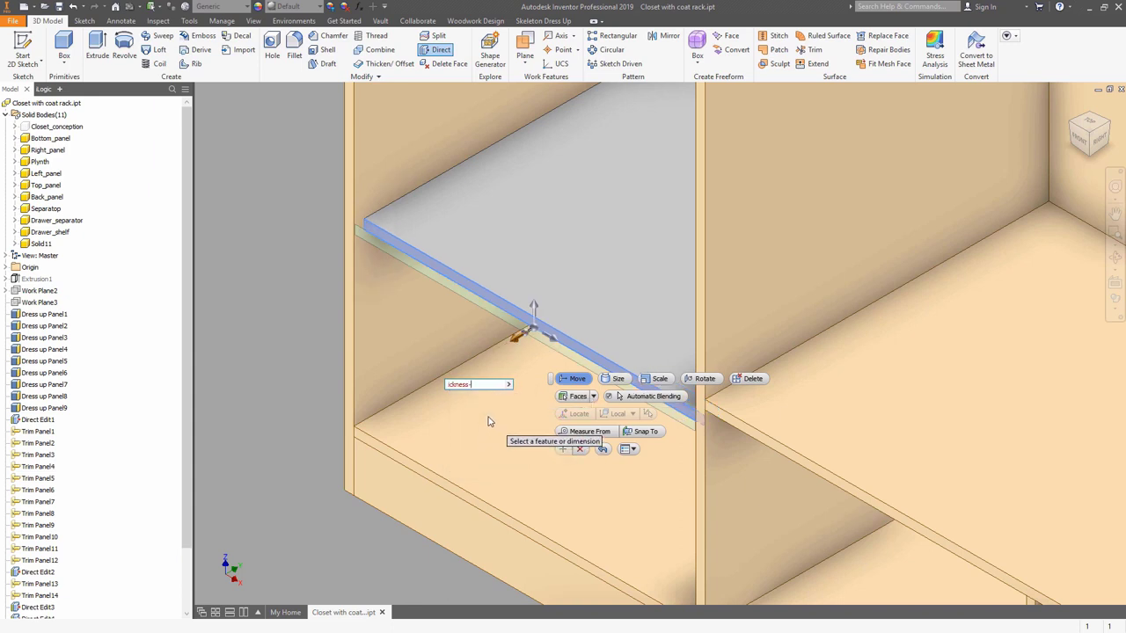
{"action": "type", "text": "-2"}
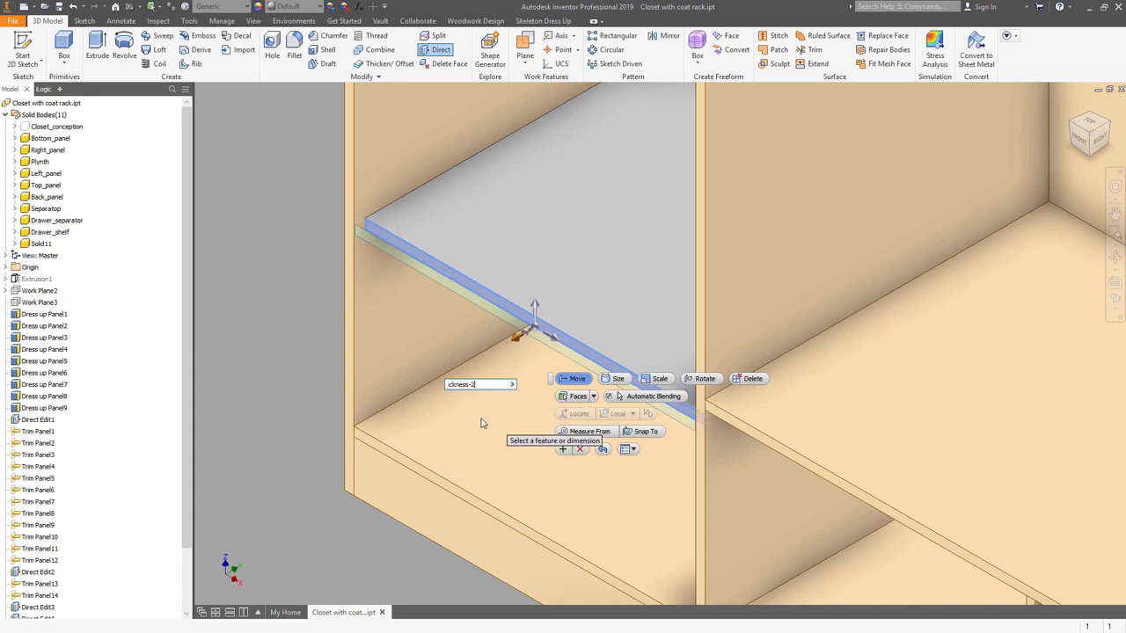
{"action": "left_click", "coordinate": [563, 450]}
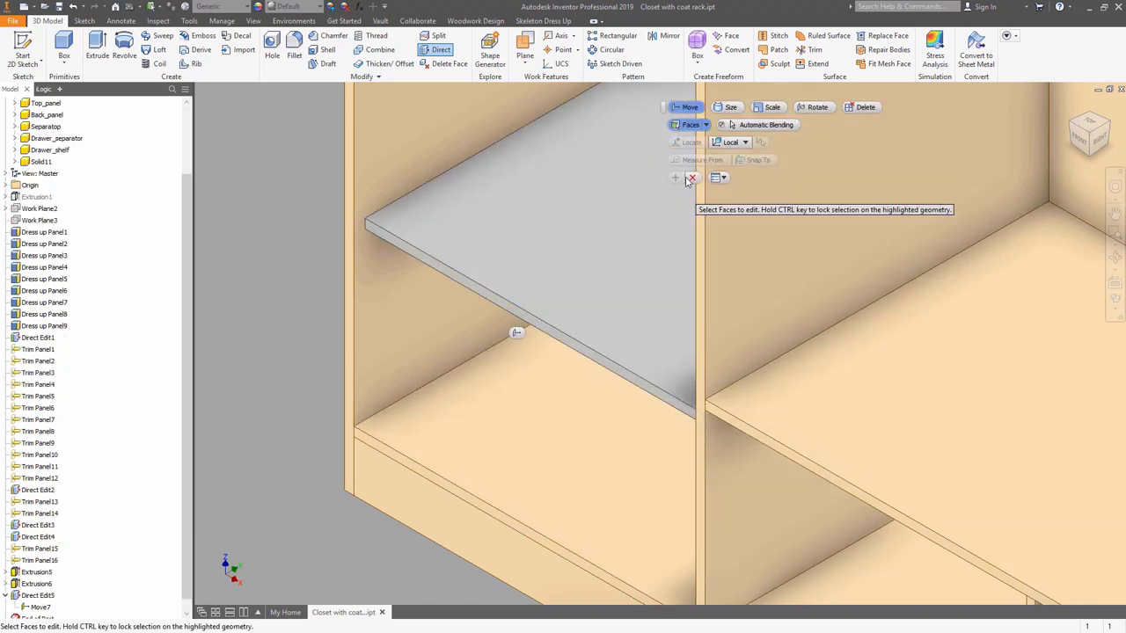
{"action": "left_click", "coordinate": [692, 177]}
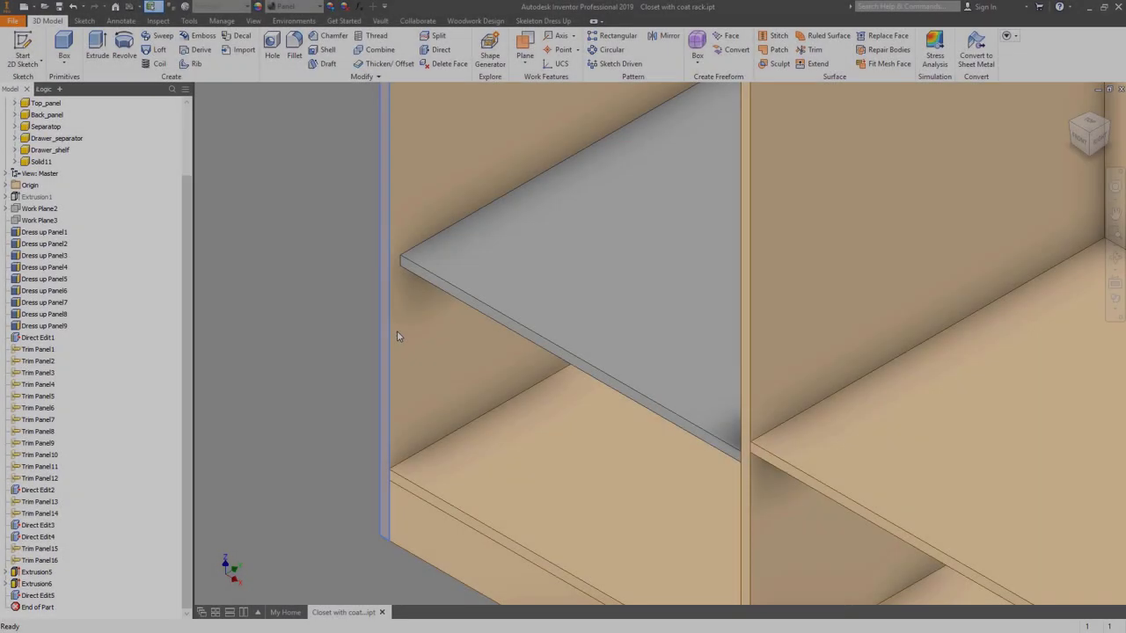
Start a sketch on the closet's front face and project its bottom horizontal edges.
{"action": "left_click", "coordinate": [396, 337]}
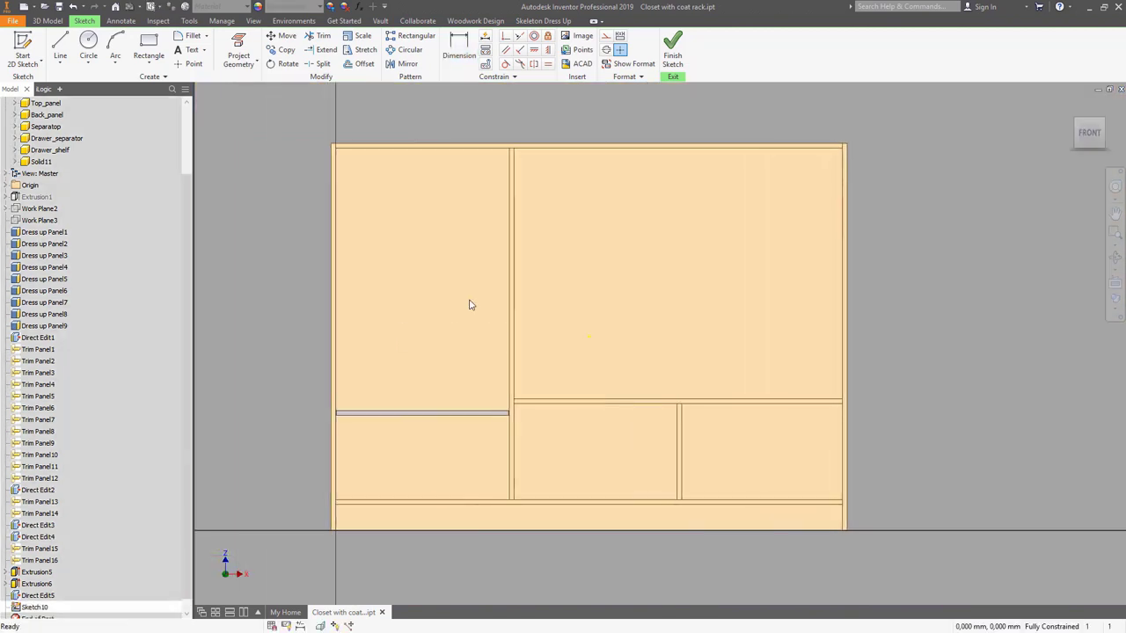
{"action": "key", "text": "p"}
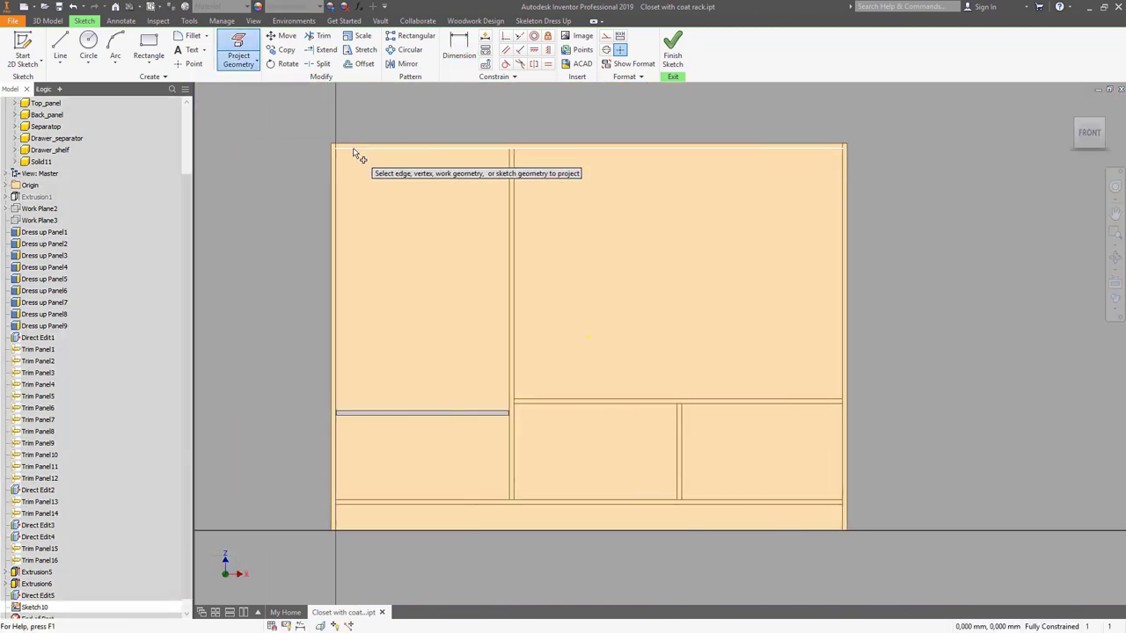
{"action": "scroll", "coordinate": [358, 153], "scroll_direction": "down", "scroll_amount": 2}
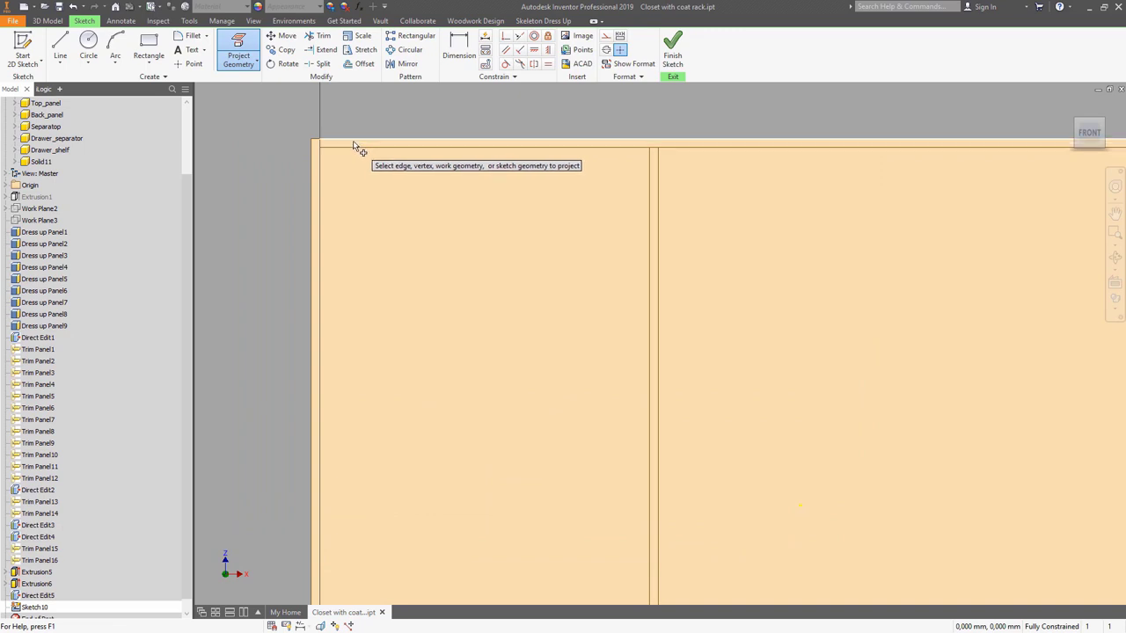
{"action": "scroll", "coordinate": [355, 150], "scroll_direction": "down", "scroll_amount": 2}
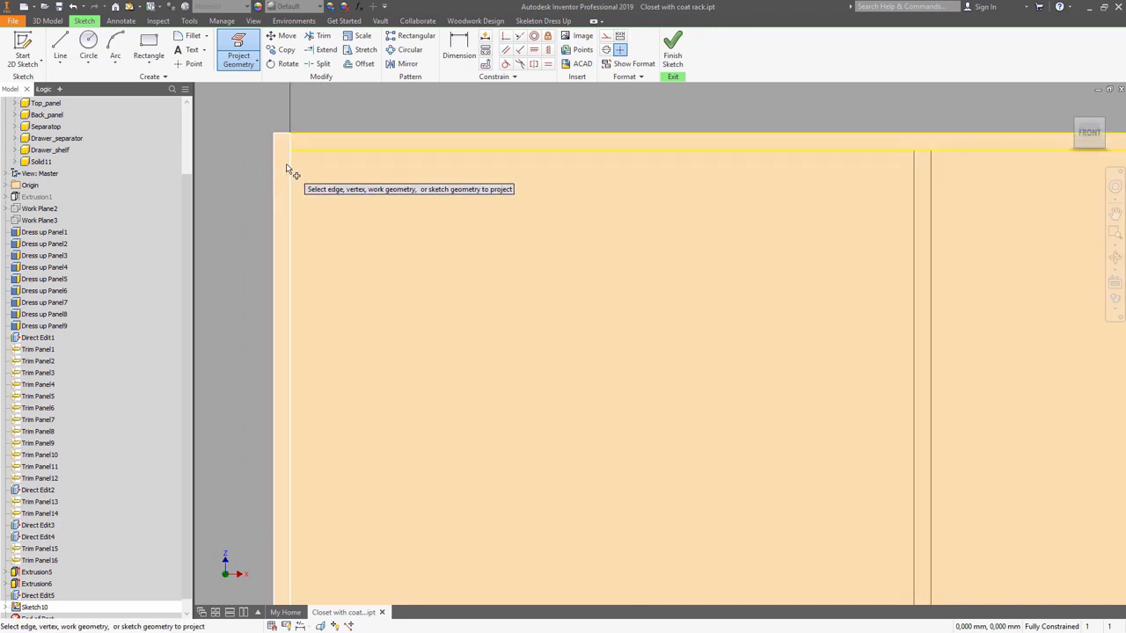
{"action": "scroll", "coordinate": [289, 170], "scroll_direction": "up", "scroll_amount": 4}
{"action": "scroll", "coordinate": [394, 420], "scroll_direction": "down", "scroll_amount": 4}
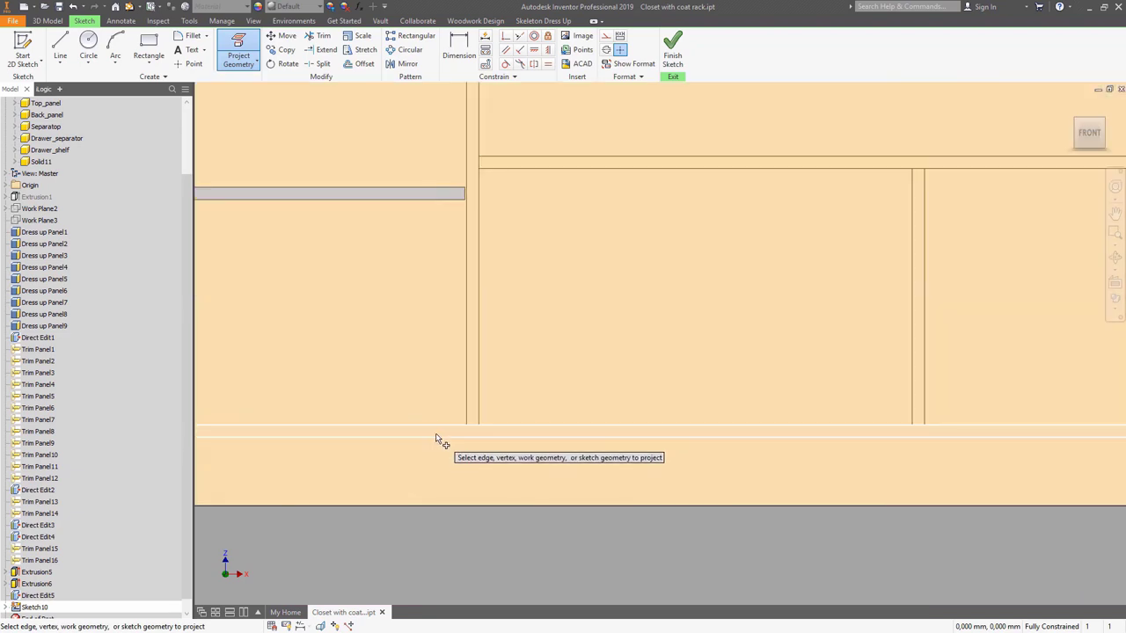
{"action": "left_click", "coordinate": [435, 433]}
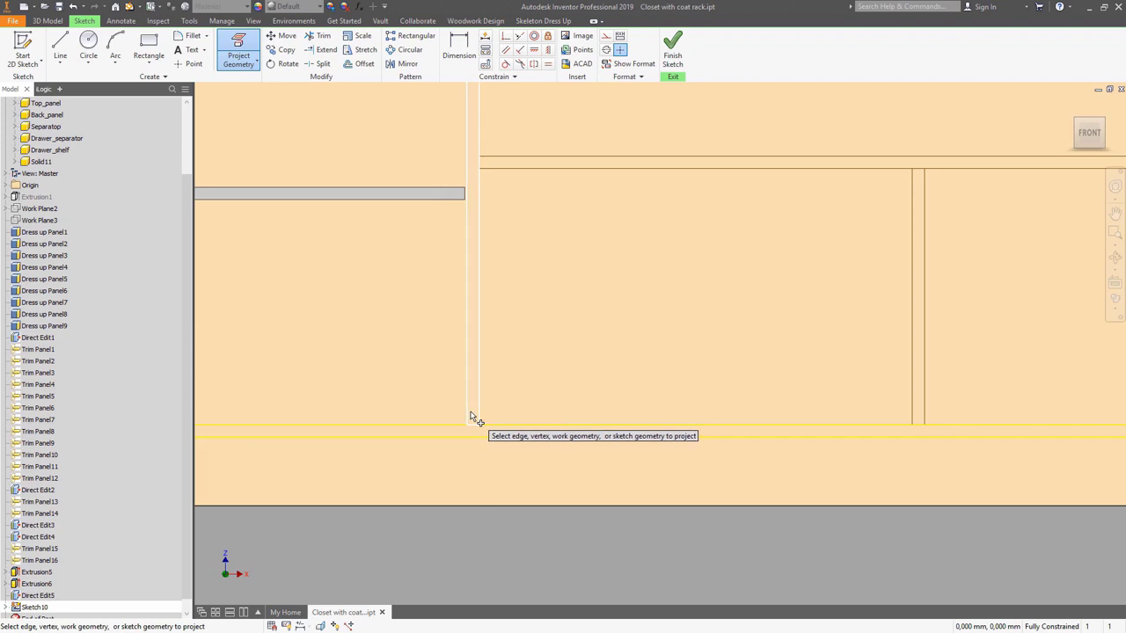
{"action": "right_click", "coordinate": [470, 416]}
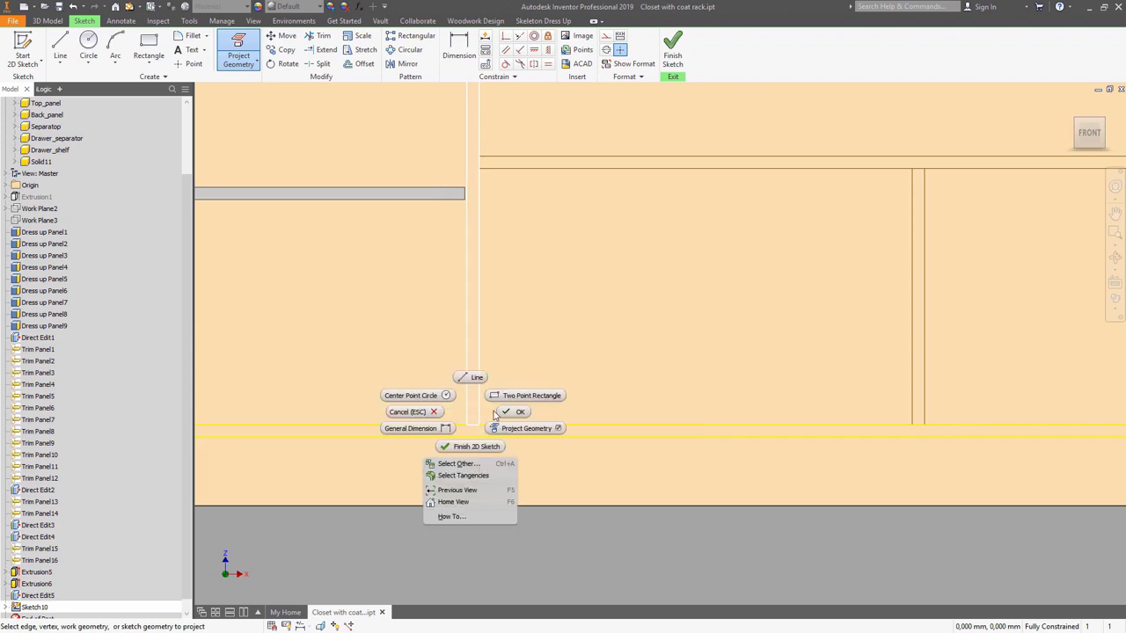
{"action": "left_click", "coordinate": [502, 415]}
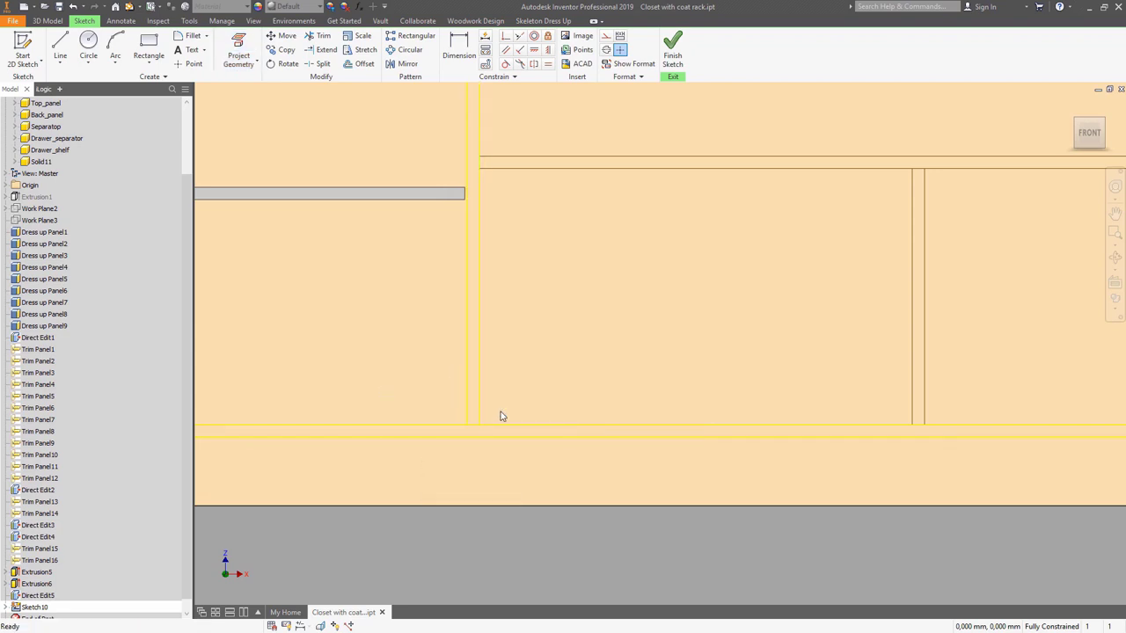
Project the top and right-side edges, then make all projected lines construction geometry.
{"action": "left_click", "coordinate": [239, 54]}
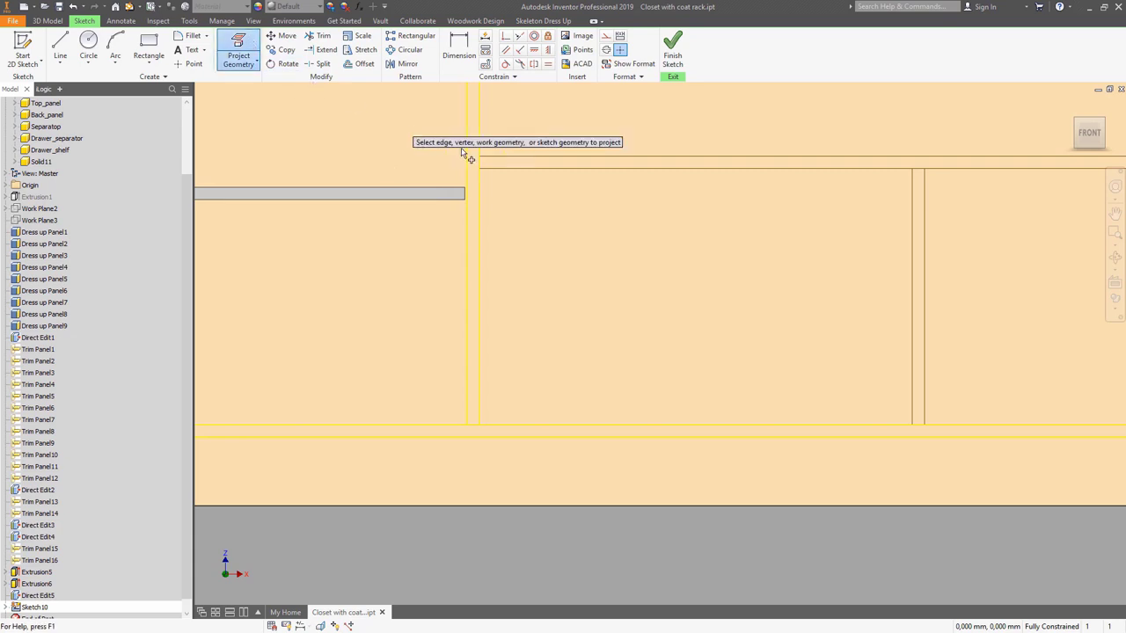
{"action": "left_click", "coordinate": [508, 169]}
{"action": "left_click", "coordinate": [920, 214]}
{"action": "scroll", "coordinate": [638, 360], "scroll_direction": "down", "scroll_amount": 5}
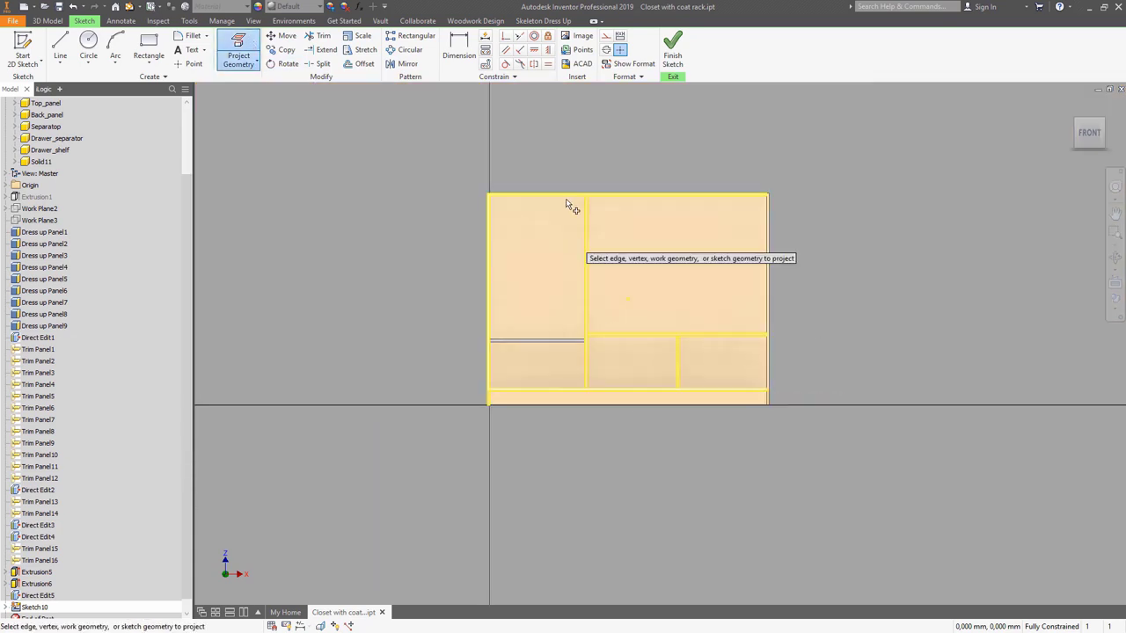
{"action": "right_click", "coordinate": [565, 180]}
{"action": "left_click", "coordinate": [609, 176]}
{"action": "left_click_drag", "start_coordinate": [454, 173], "coordinate": [898, 475]}
{"action": "left_click", "coordinate": [728, 450]}
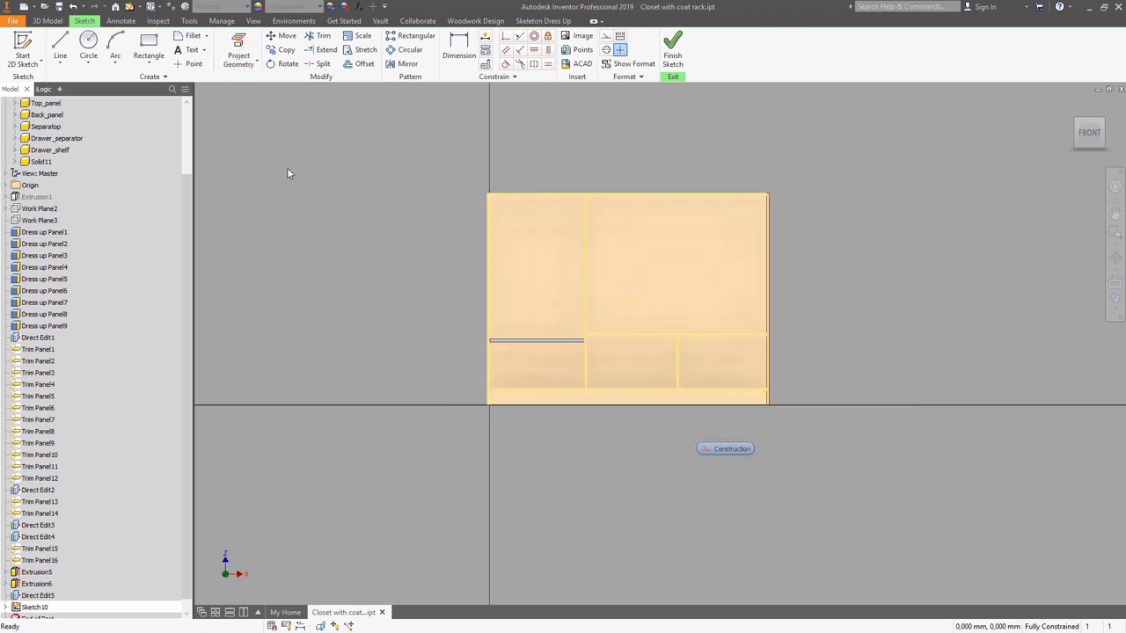
Draw a door rectangle over the left section and a drawer-front rectangle below the middle, then finish.
{"action": "left_click", "coordinate": [148, 49]}
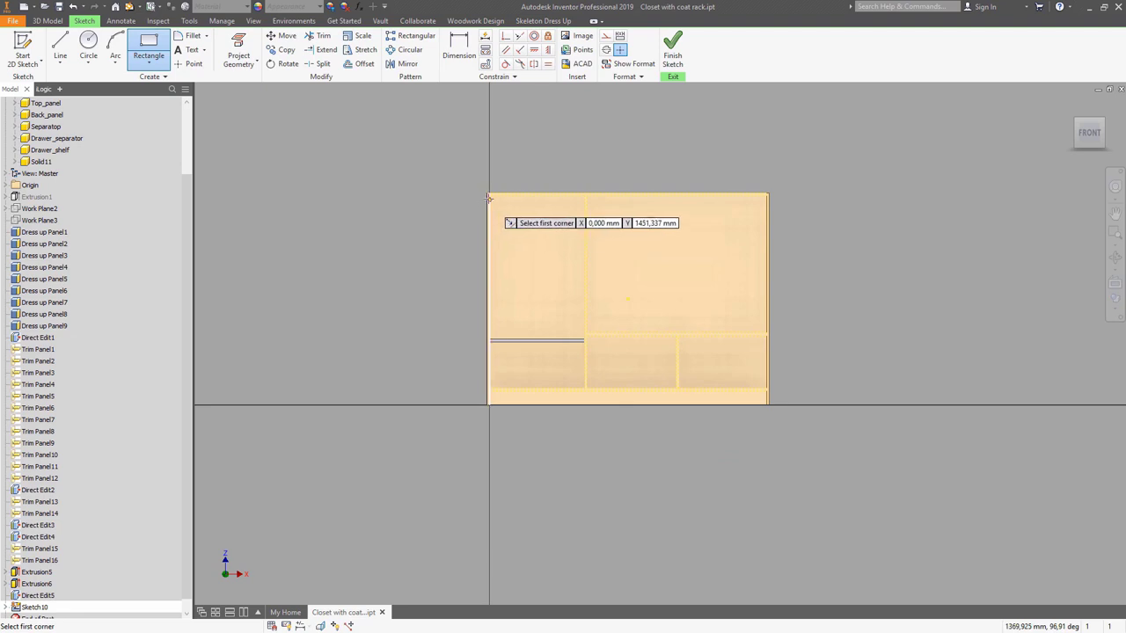
{"action": "left_click", "coordinate": [490, 196]}
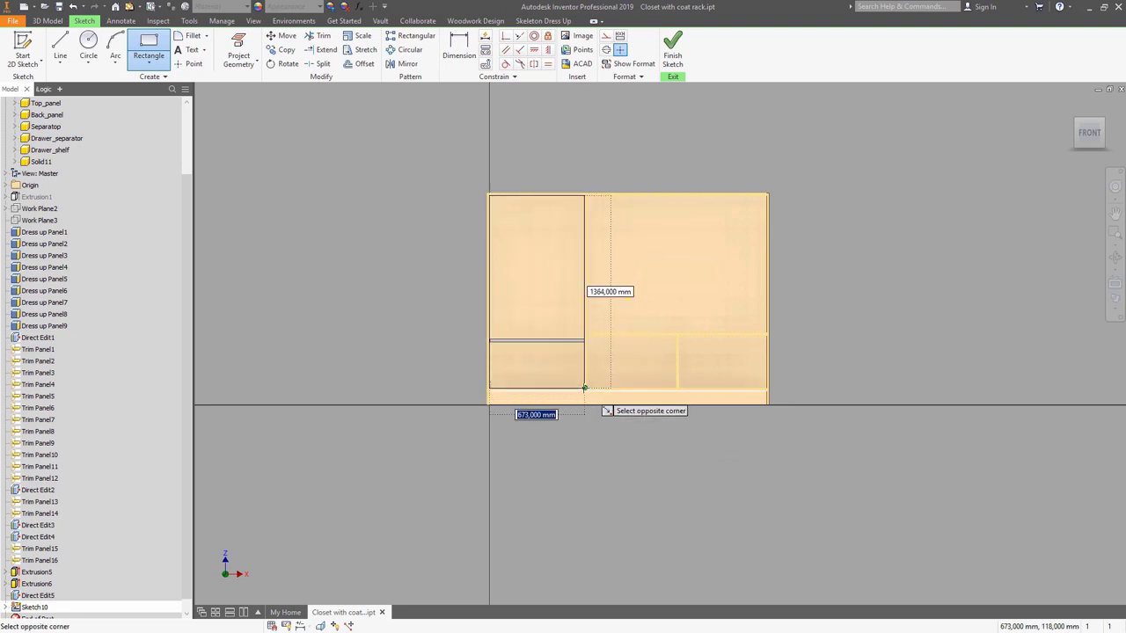
{"action": "left_click", "coordinate": [584, 387]}
{"action": "left_click", "coordinate": [587, 336]}
{"action": "key", "text": "Escape"}
{"action": "left_click", "coordinate": [676, 387]}
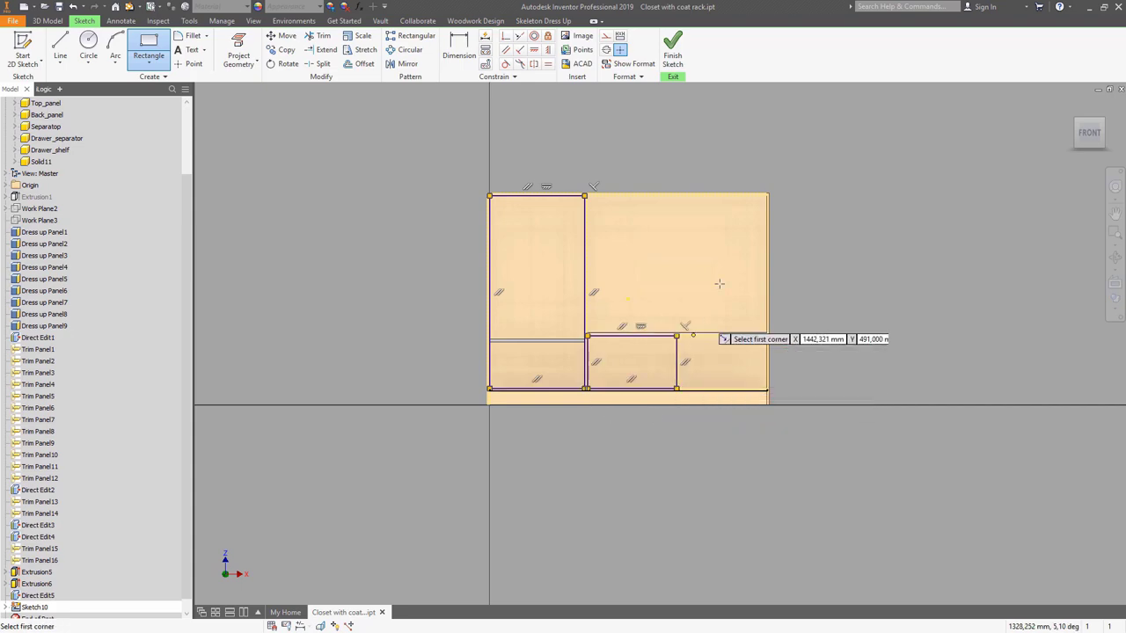
{"action": "left_click", "coordinate": [676, 56]}
Extrude the door outline as a new solid in the flipped direction and hide Sketch10.
{"action": "scroll", "coordinate": [478, 276], "scroll_direction": "up", "scroll_amount": 4}
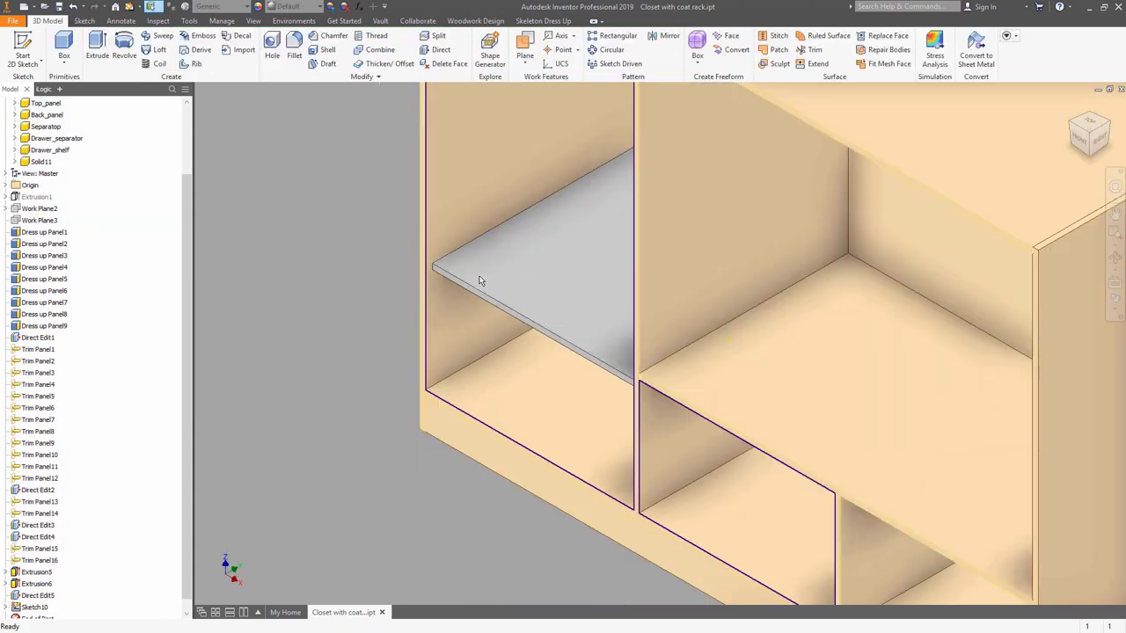
{"action": "left_click", "coordinate": [98, 49]}
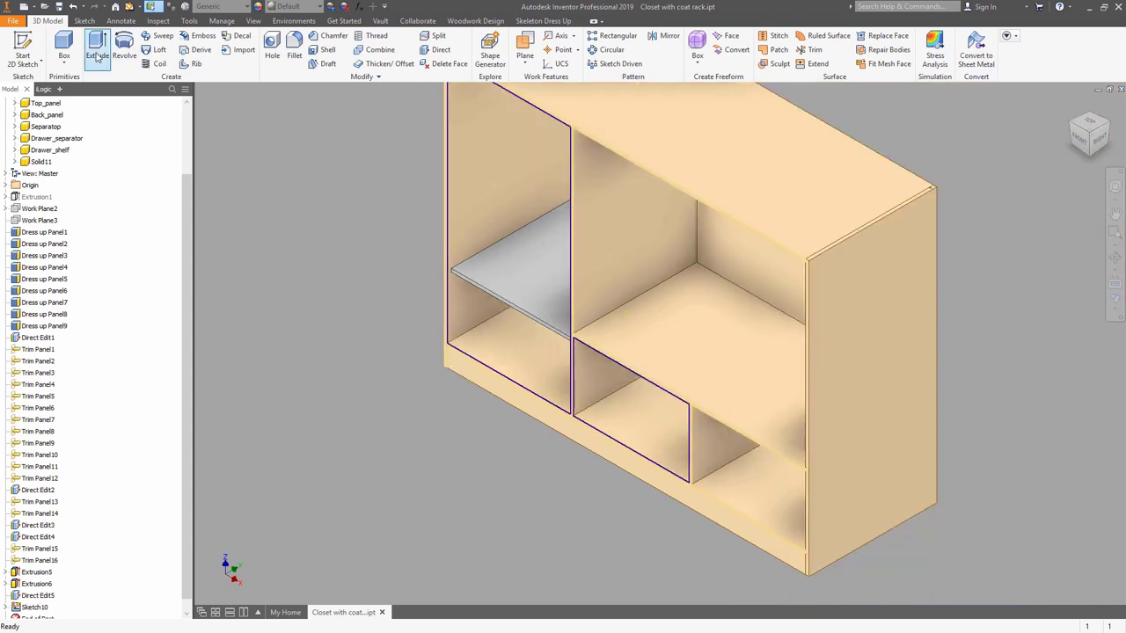
{"action": "left_click", "coordinate": [453, 227]}
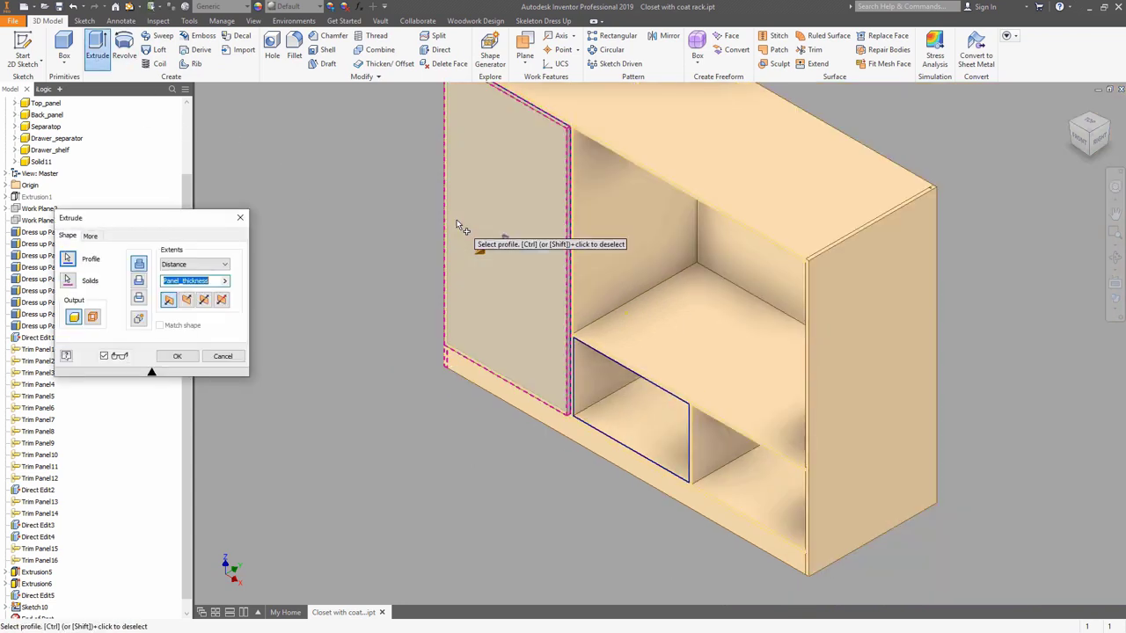
{"action": "left_click", "coordinate": [187, 301]}
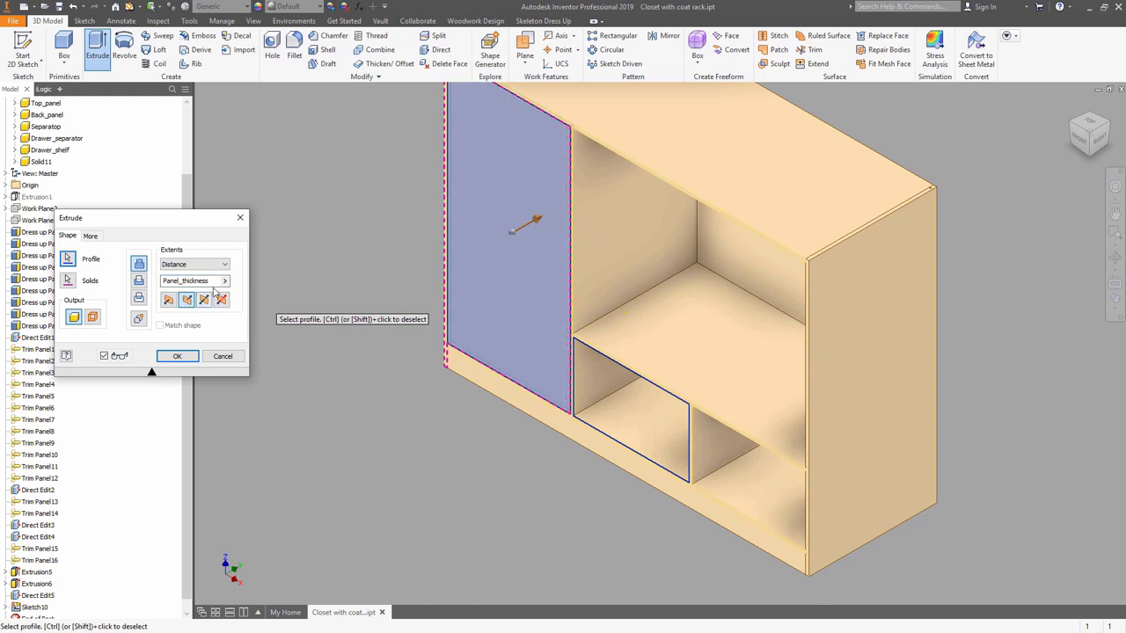
{"action": "left_click", "coordinate": [138, 320]}
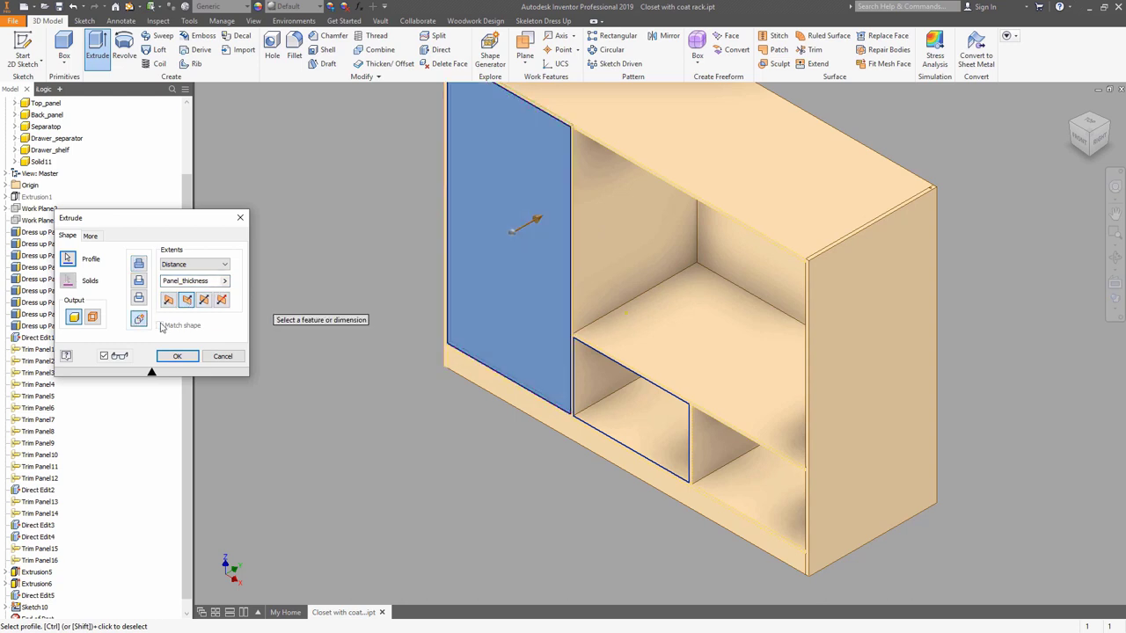
{"action": "left_click", "coordinate": [177, 356]}
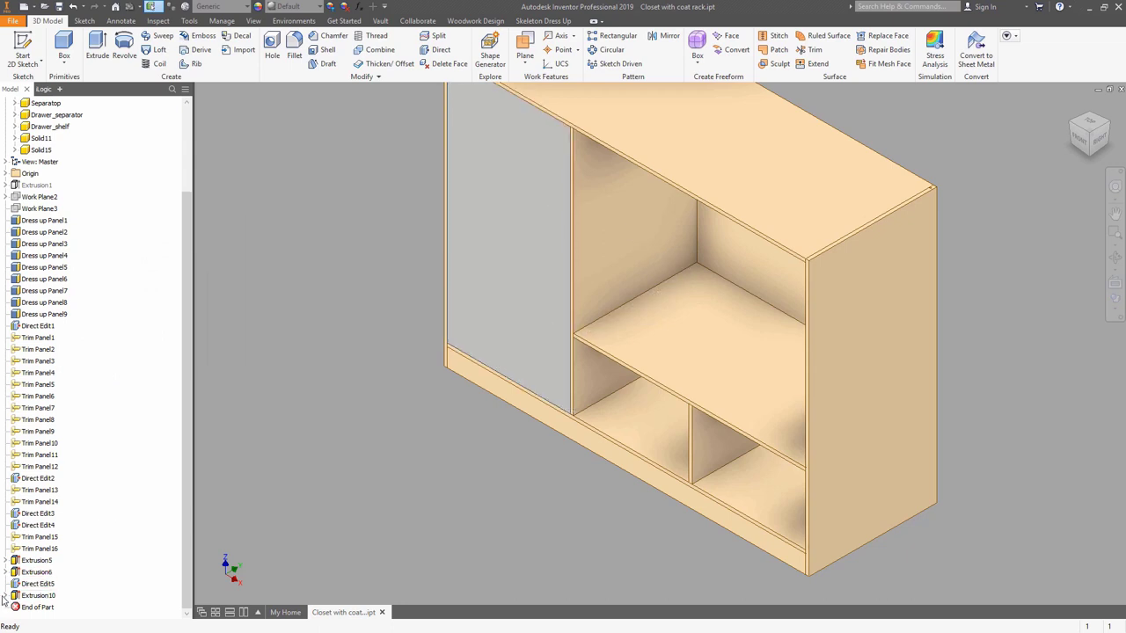
{"action": "right_click", "coordinate": [42, 607]}
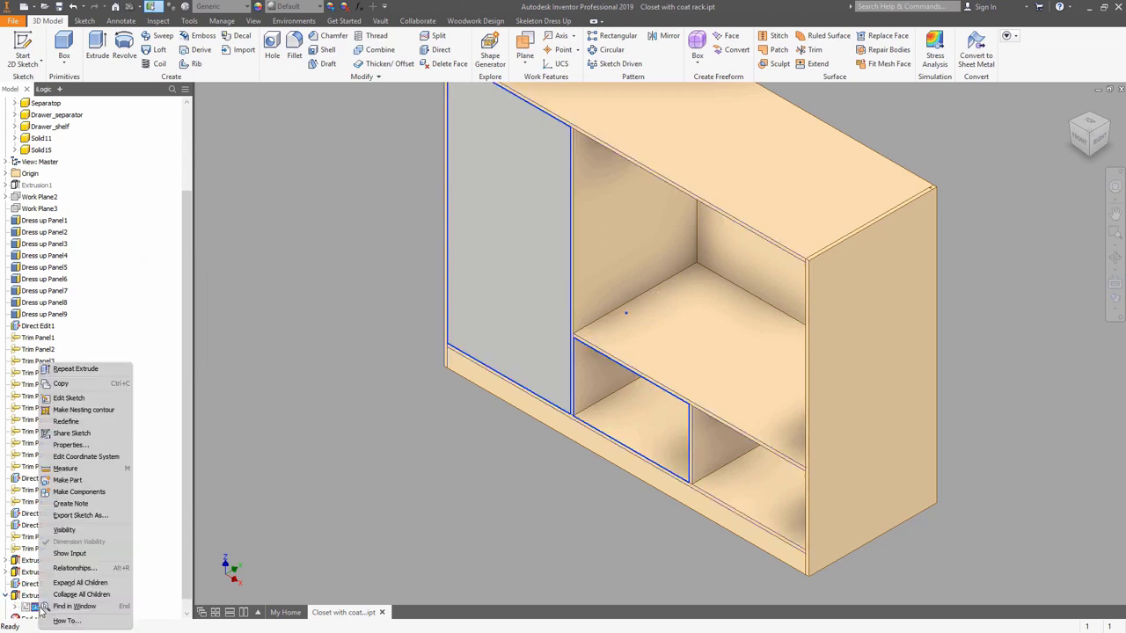
{"action": "left_click", "coordinate": [77, 532]}
Extrude the drawer-front outline as a new solid, hide Sketch10, and return to the Home view.
{"action": "left_click", "coordinate": [97, 48]}
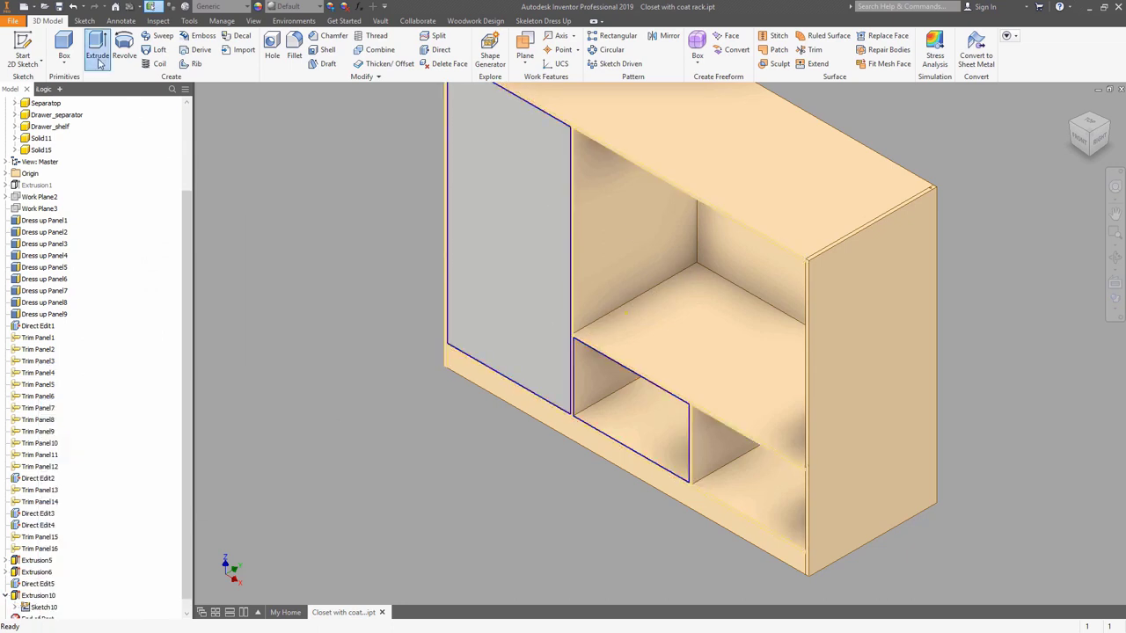
{"action": "left_click", "coordinate": [626, 420]}
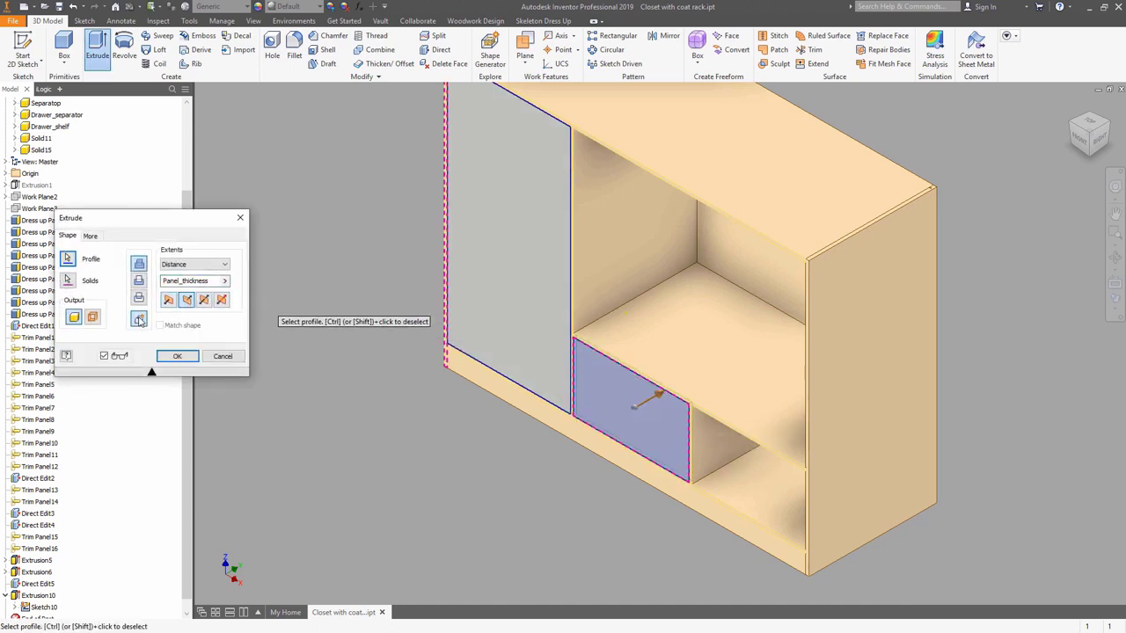
{"action": "left_click", "coordinate": [139, 319]}
{"action": "left_click", "coordinate": [177, 356]}
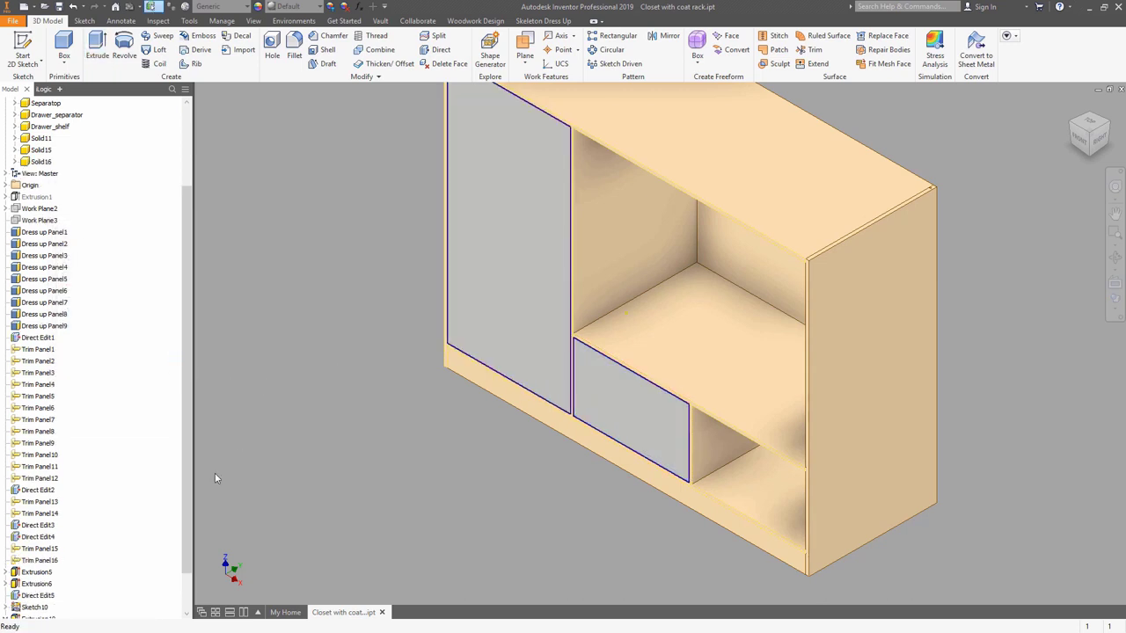
{"action": "scroll", "coordinate": [215, 472], "scroll_direction": "down", "scroll_amount": 5}
{"action": "scroll", "coordinate": [51, 590], "scroll_direction": "down", "scroll_amount": 2}
{"action": "right_click", "coordinate": [44, 584]}
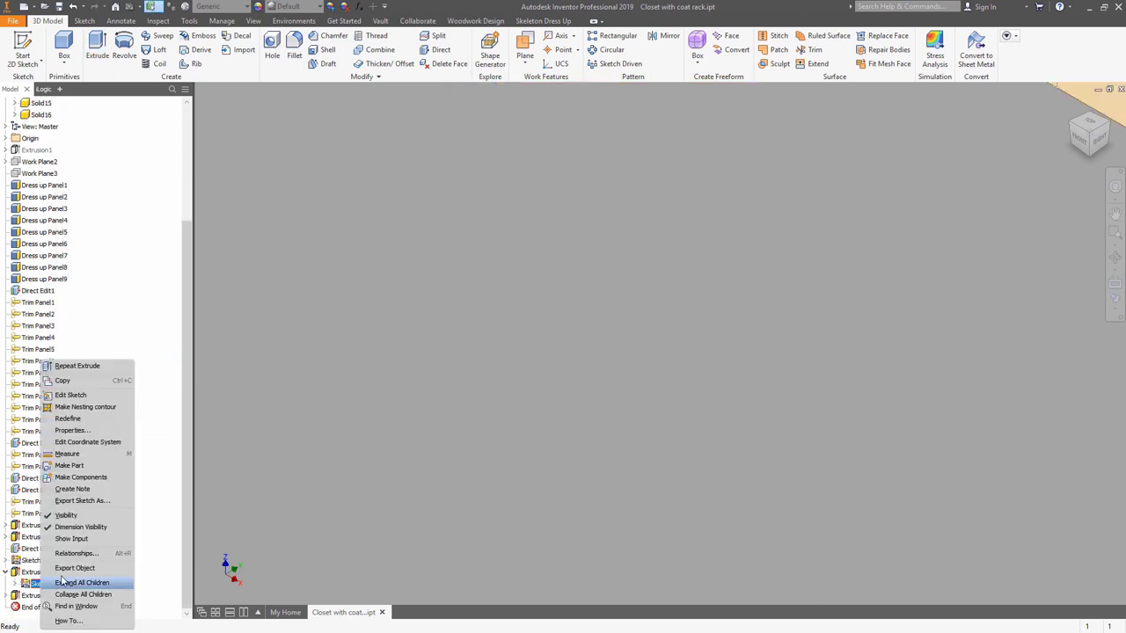
{"action": "left_click", "coordinate": [67, 515]}
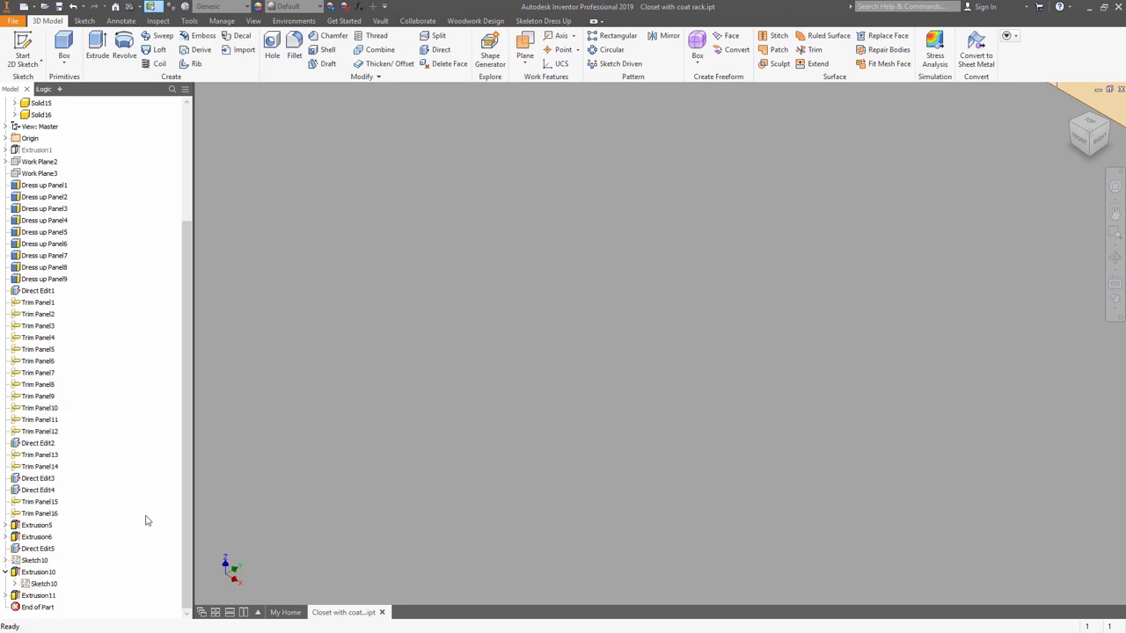
{"action": "left_click", "coordinate": [1072, 109]}
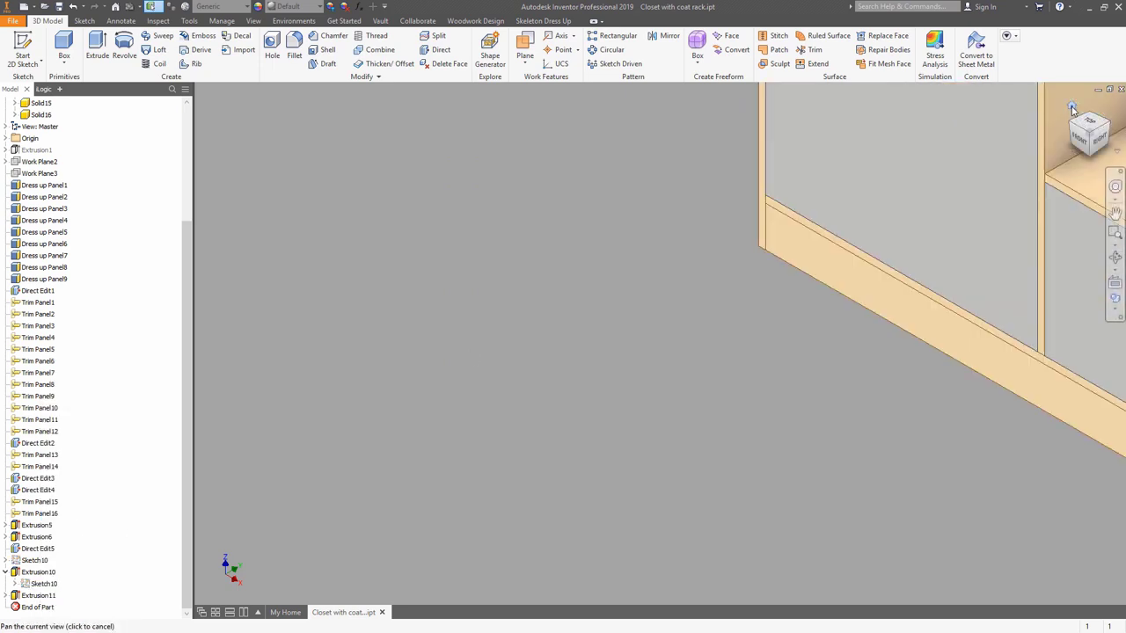
{"action": "left_click", "coordinate": [528, 285]}
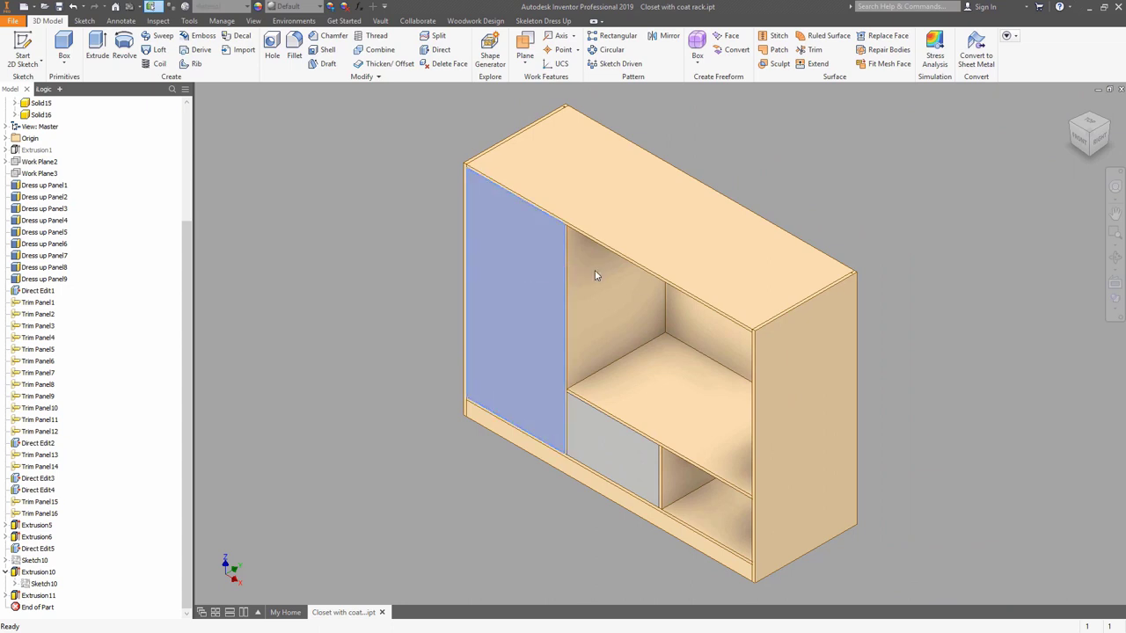
Start a sketch on the door face, project its edges, and make them construction lines.
{"action": "left_click", "coordinate": [238, 55]}
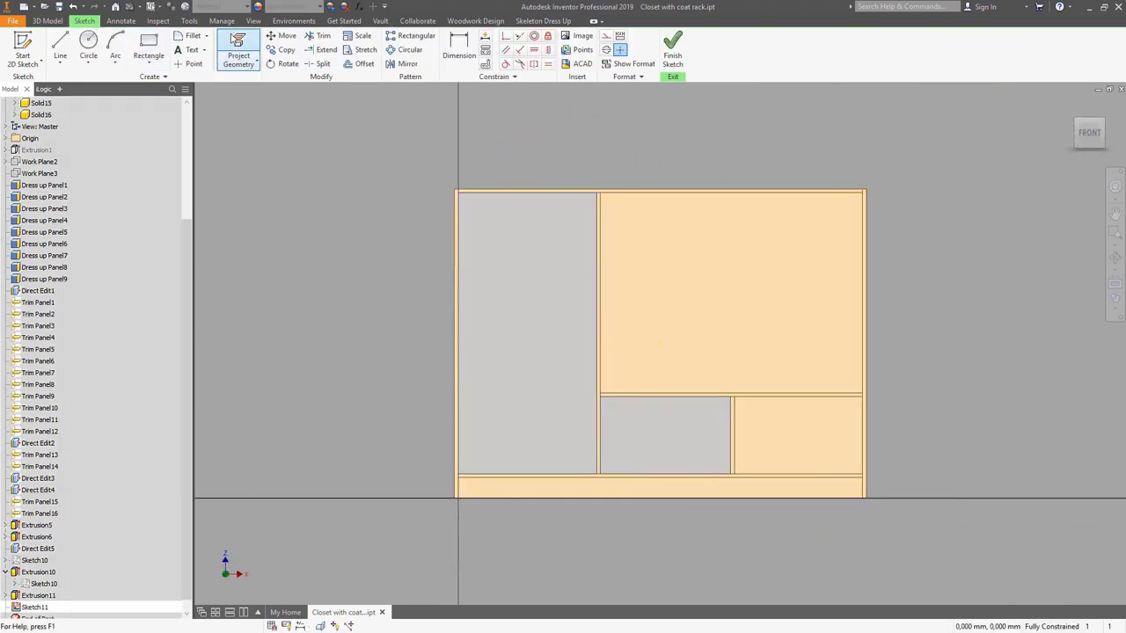
{"action": "left_click", "coordinate": [493, 227]}
{"action": "right_click", "coordinate": [501, 171]}
{"action": "left_click", "coordinate": [529, 166]}
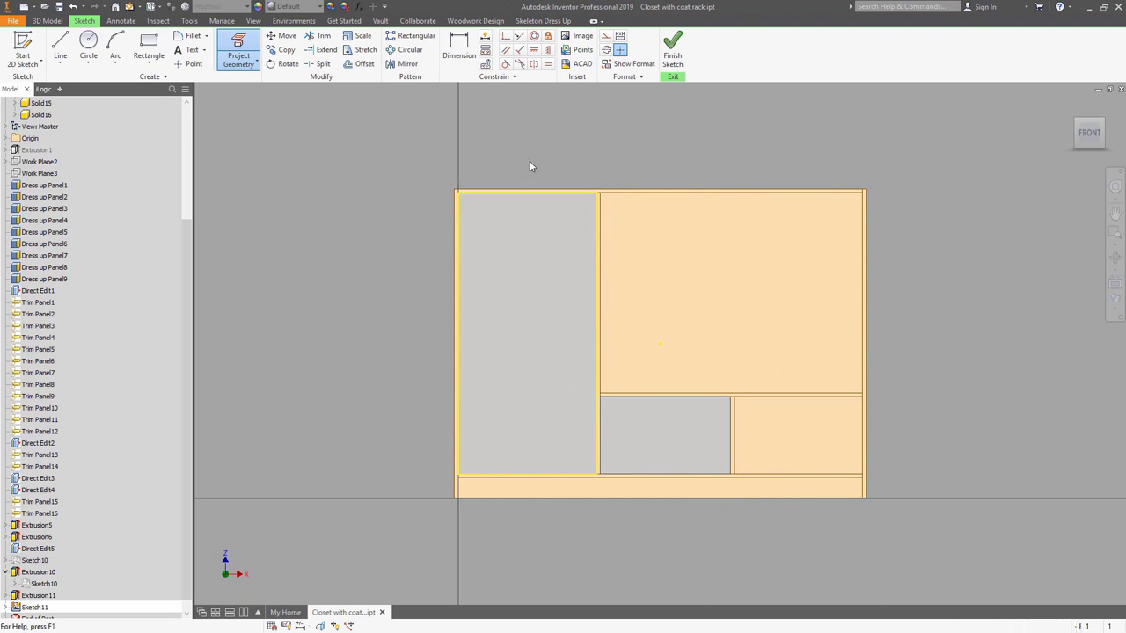
{"action": "left_click_drag", "start_coordinate": [383, 146], "coordinate": [634, 496]}
{"action": "left_click", "coordinate": [674, 510]}
Offset the door outline inward and finish the sketch.
{"action": "left_click", "coordinate": [364, 64]}
{"action": "left_click", "coordinate": [495, 197]}
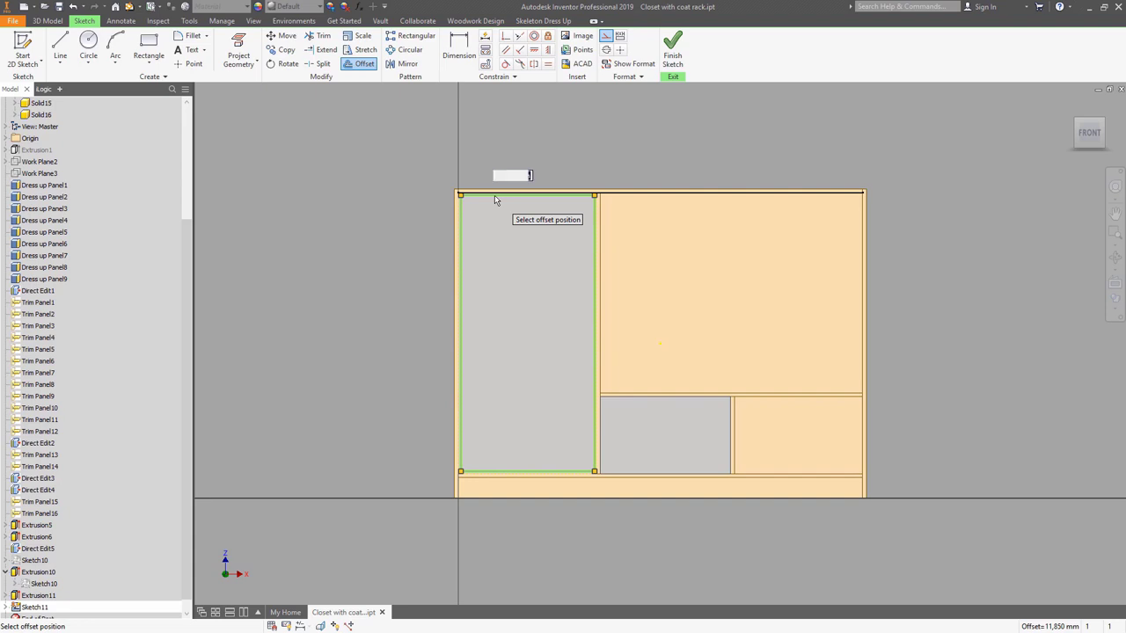
{"action": "left_click", "coordinate": [495, 198]}
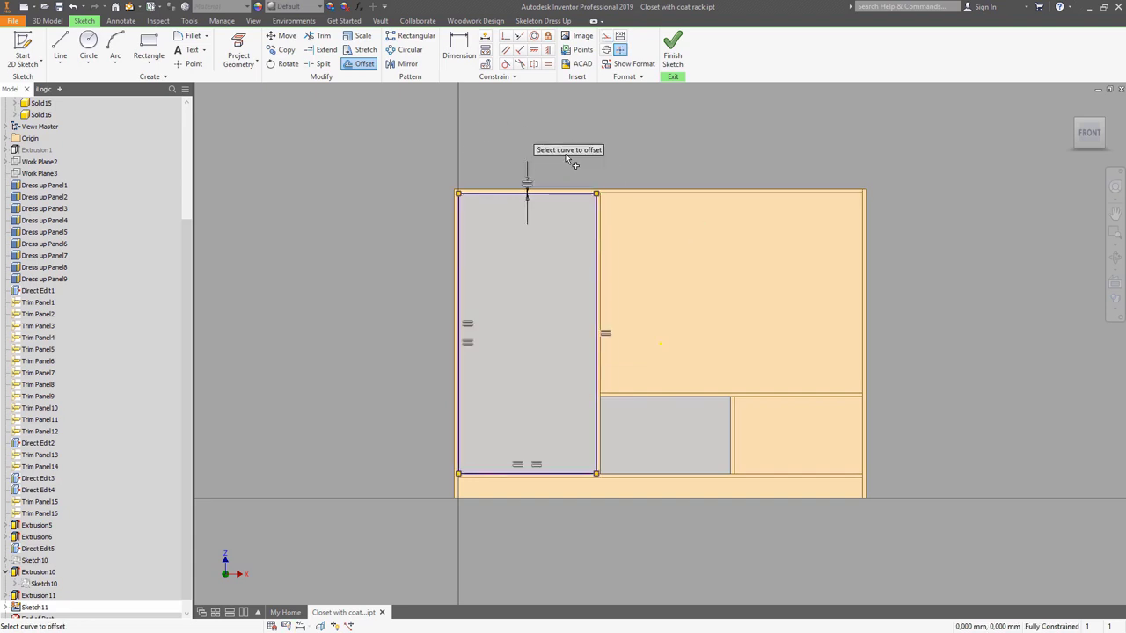
{"action": "left_click", "coordinate": [673, 48]}
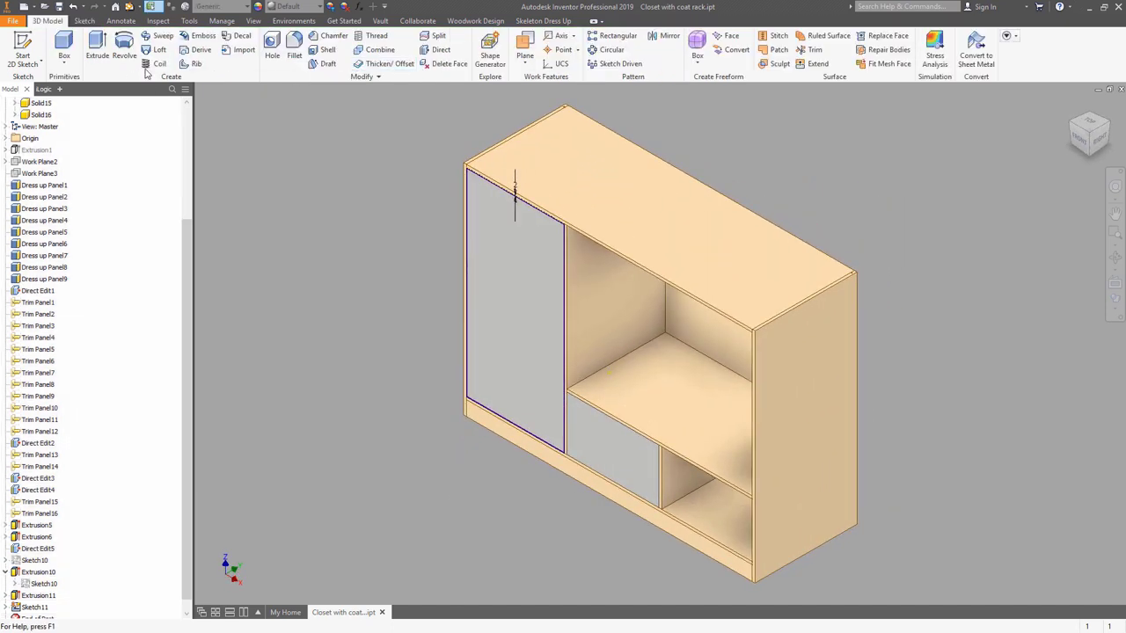
Extrude Sketch11's door outline with extents set to All.
{"action": "left_click", "coordinate": [104, 50]}
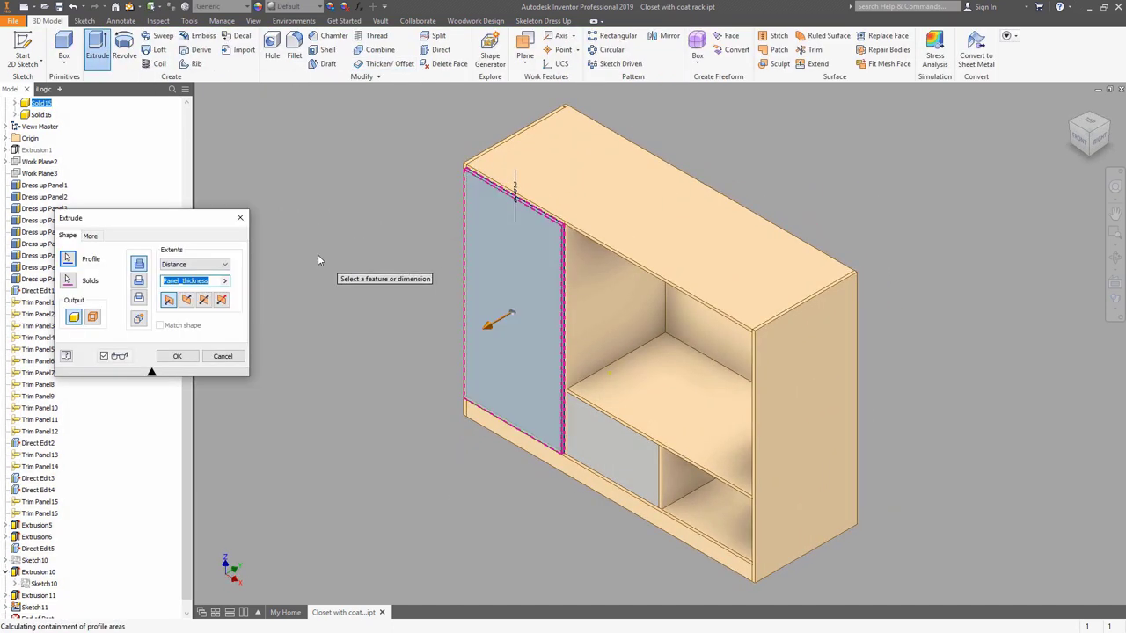
{"action": "left_click", "coordinate": [195, 264]}
{"action": "left_click", "coordinate": [185, 312]}
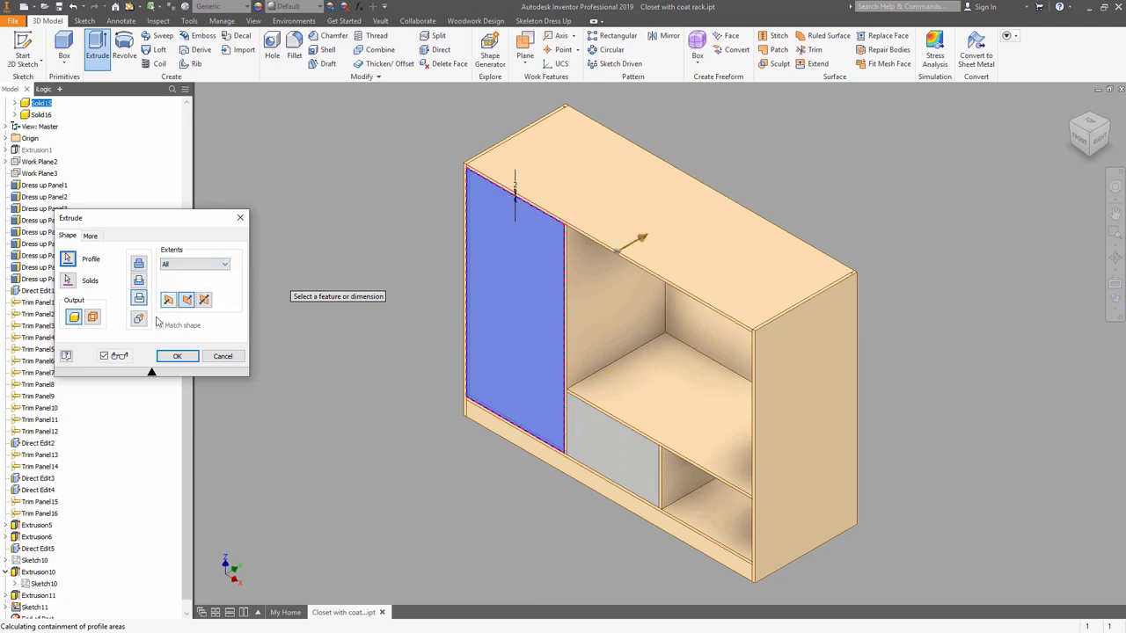
{"action": "left_click", "coordinate": [175, 357]}
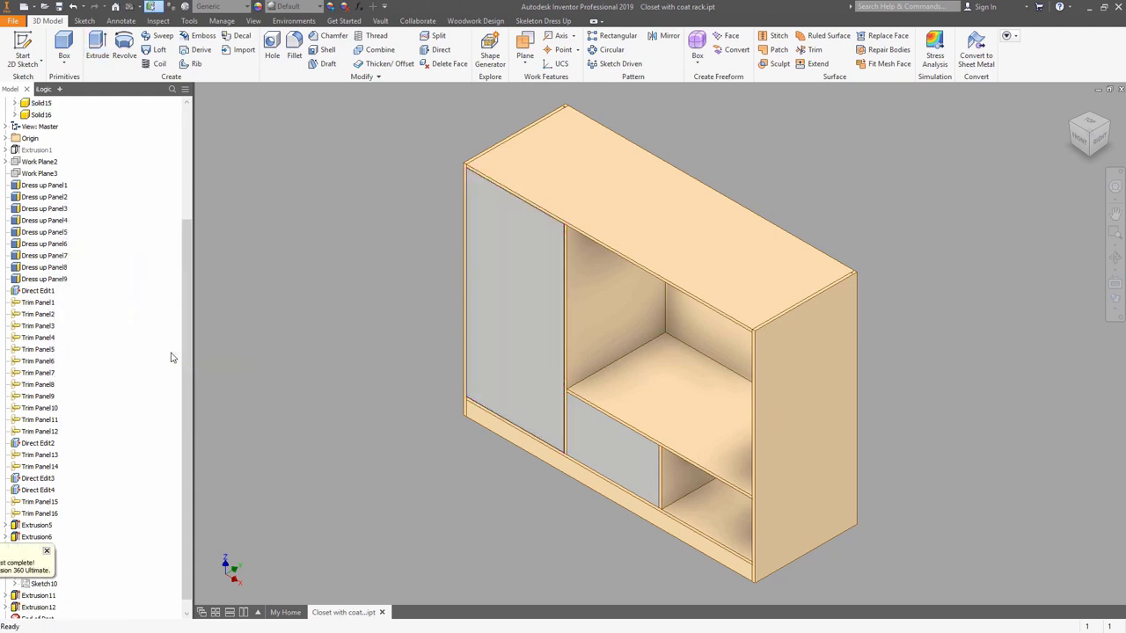
View the closet from the front and zoom in on the door.
{"action": "left_click", "coordinate": [1078, 145]}
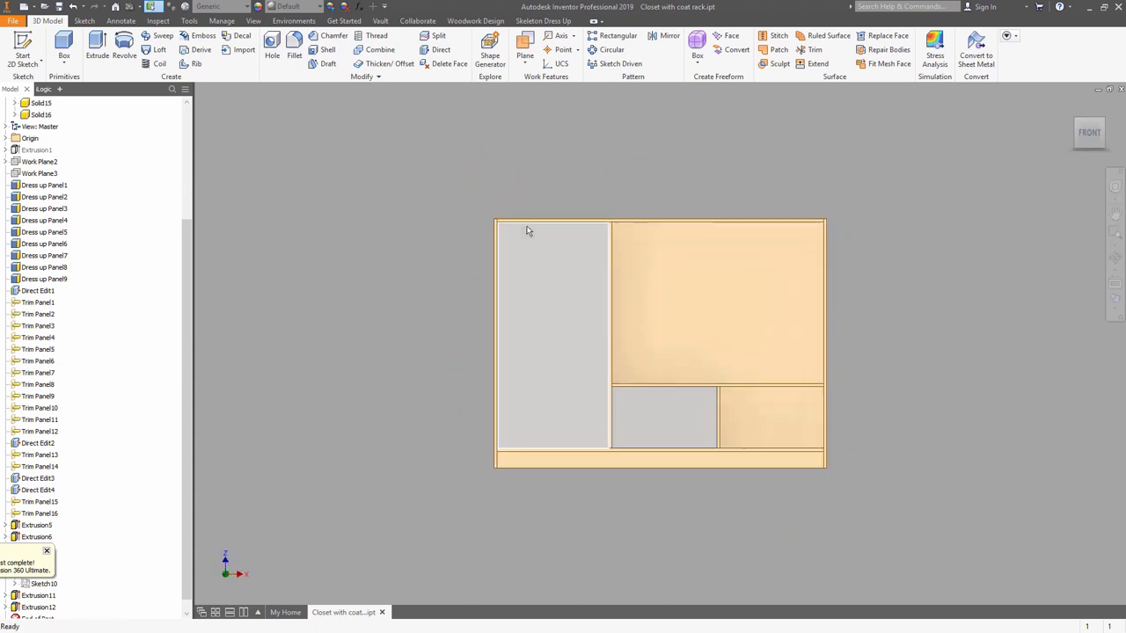
{"action": "scroll", "coordinate": [528, 230], "scroll_direction": "up", "scroll_amount": 5}
{"action": "scroll", "coordinate": [528, 230], "scroll_direction": "down", "scroll_amount": 5}
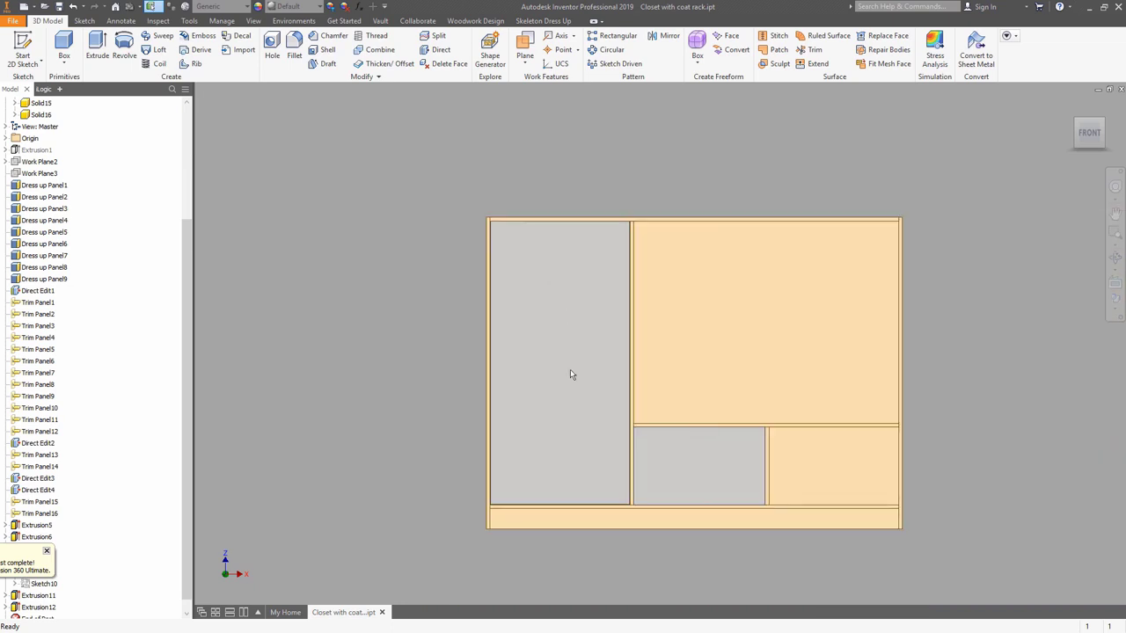
Sketch on the drawer front face, projecting its outline and offsetting it inward.
{"action": "left_click", "coordinate": [699, 465]}
{"action": "left_click", "coordinate": [768, 456]}
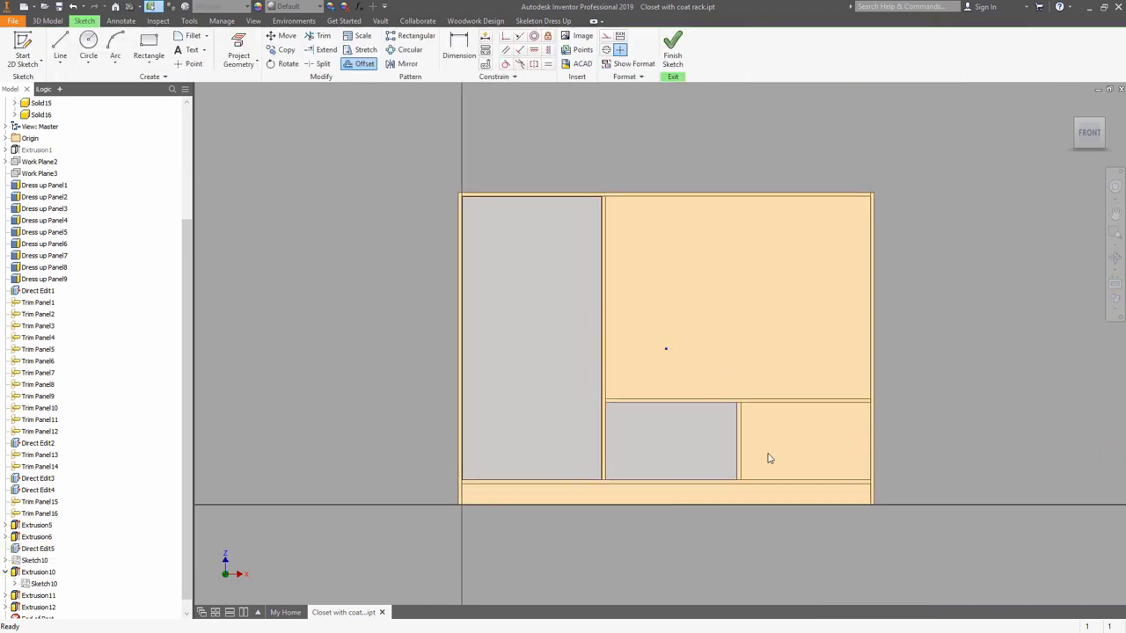
{"action": "left_click", "coordinate": [248, 55]}
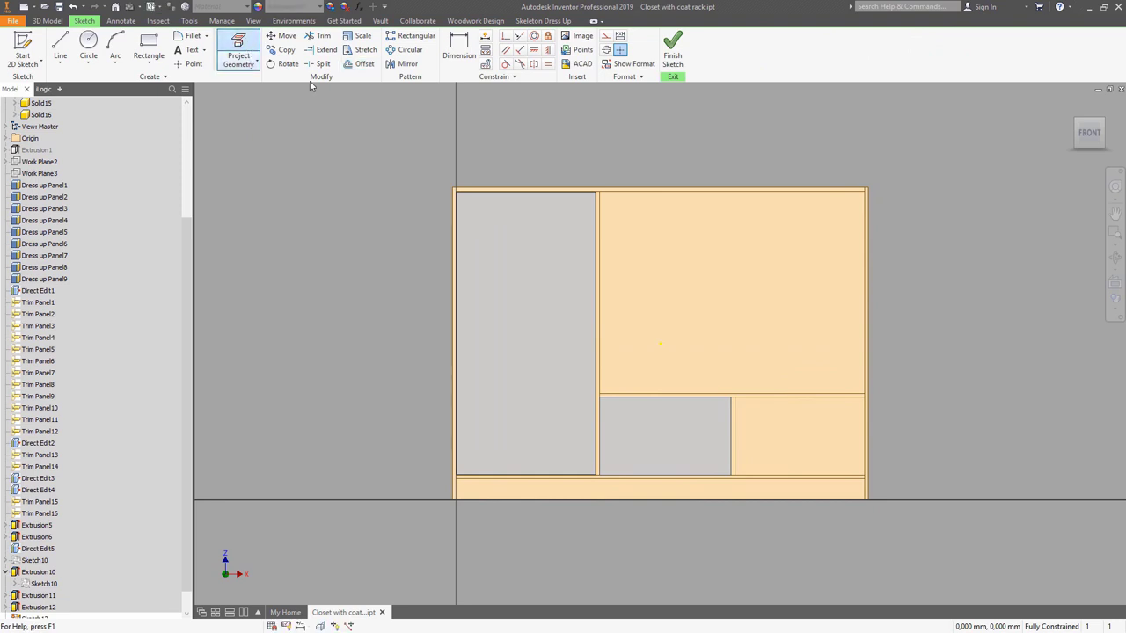
{"action": "left_click", "coordinate": [684, 415]}
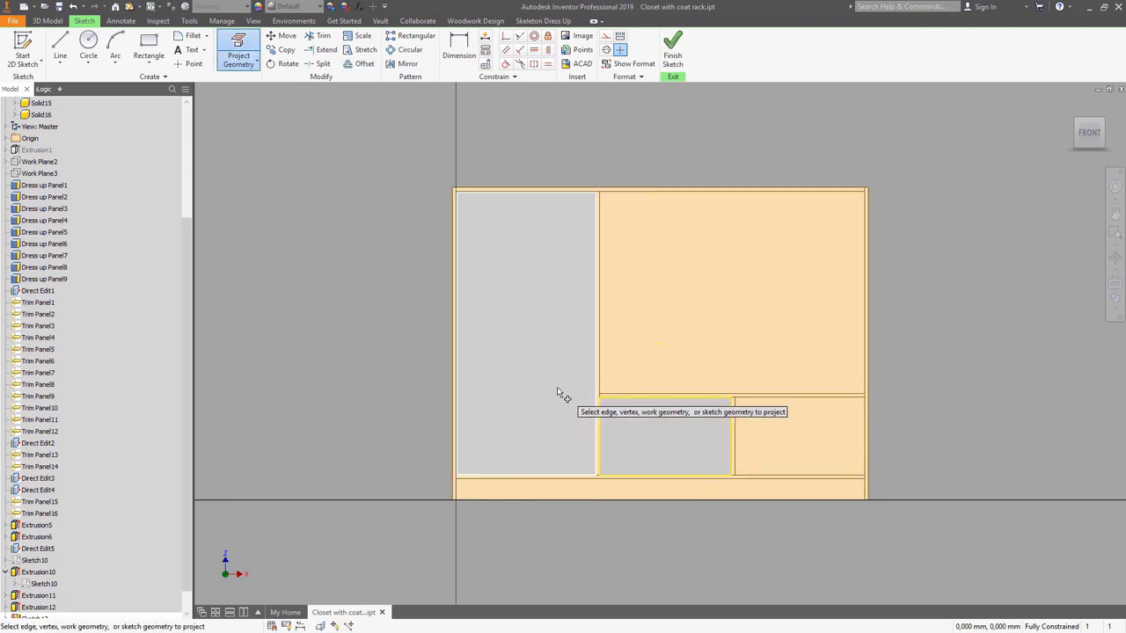
{"action": "key", "text": "Escape"}
{"action": "left_click_drag", "start_coordinate": [660, 456], "coordinate": [757, 513]}
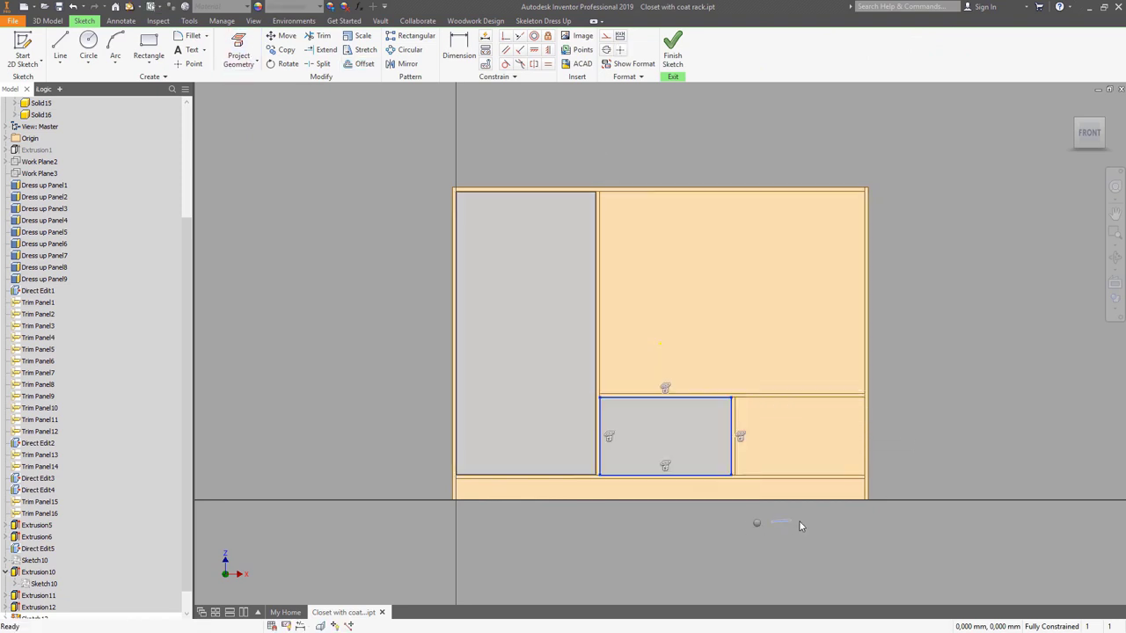
{"action": "left_click", "coordinate": [359, 63]}
{"action": "left_click", "coordinate": [710, 399]}
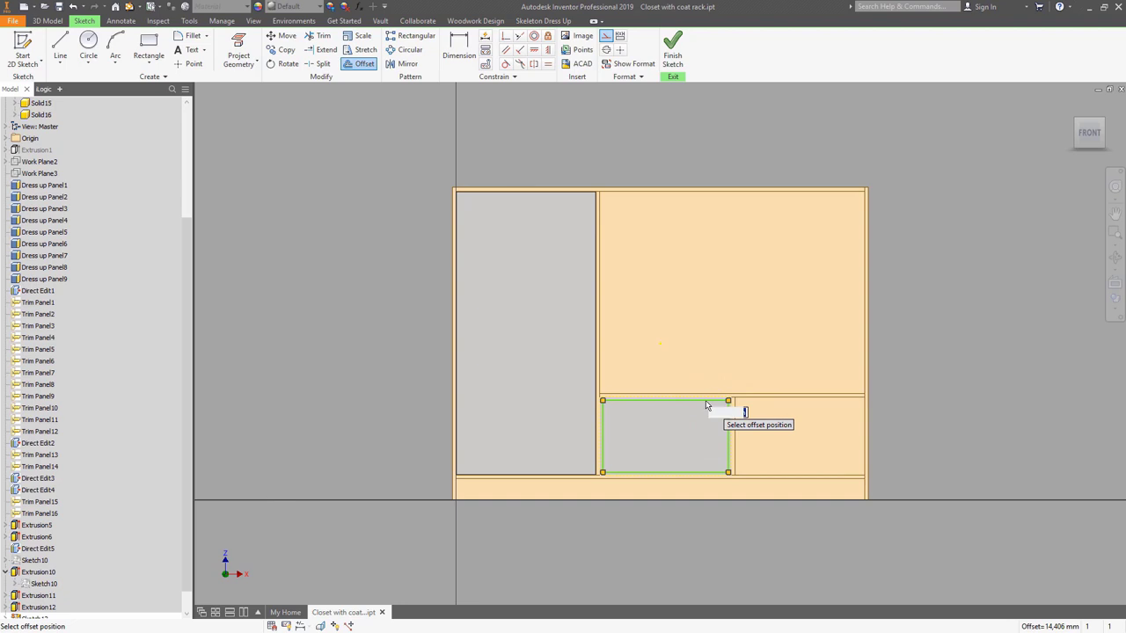
{"action": "left_click", "coordinate": [707, 405]}
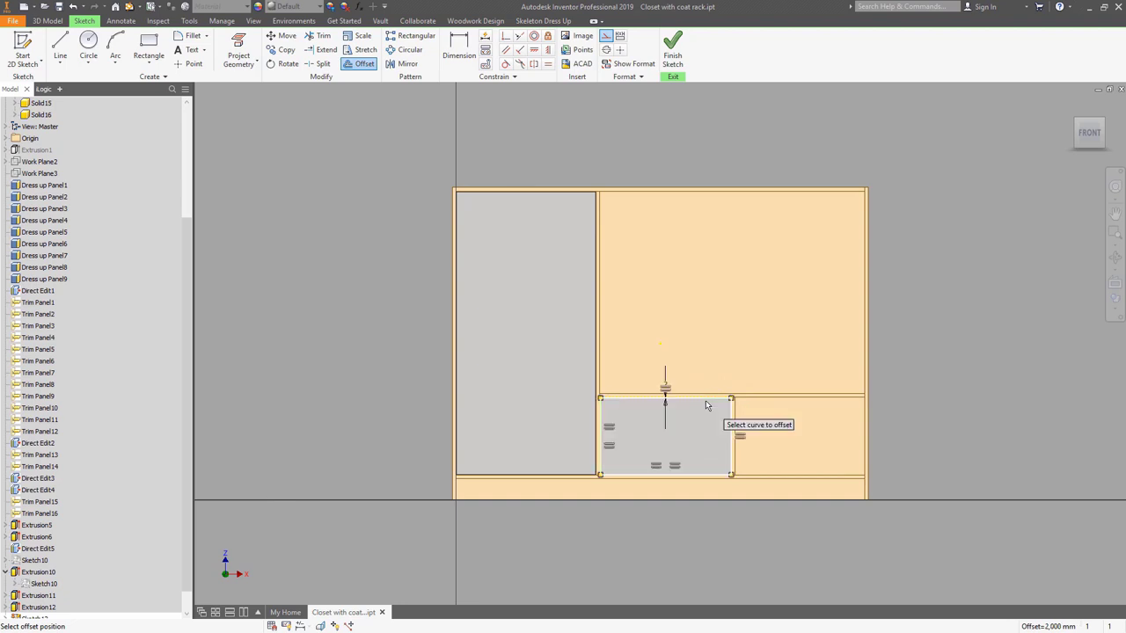
{"action": "left_click", "coordinate": [671, 58]}
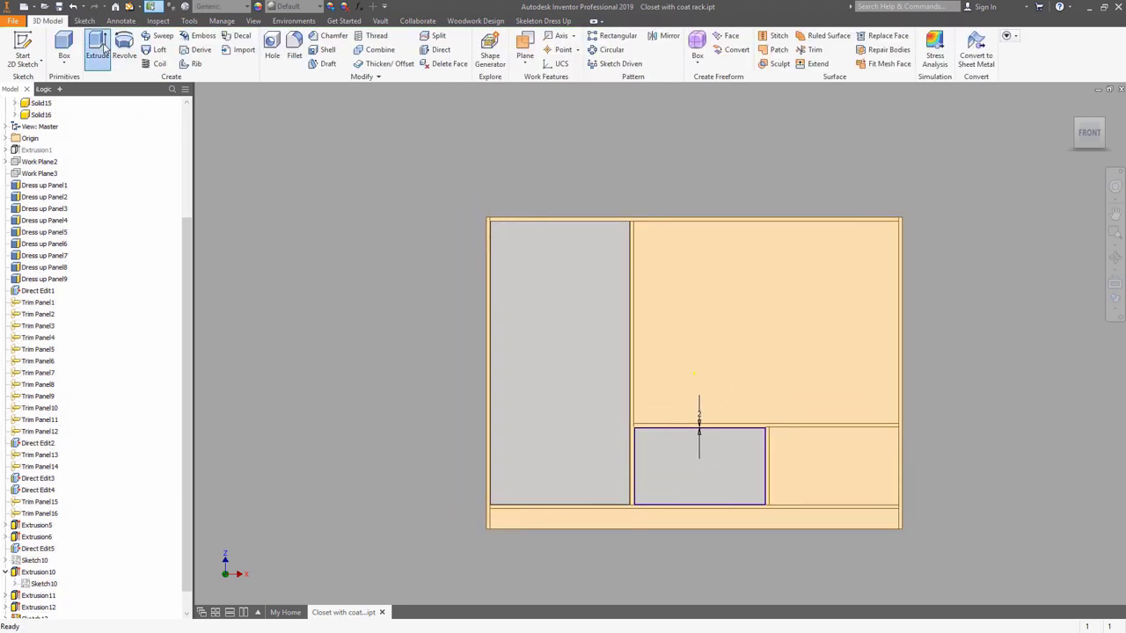
Extrude the offset drawer-front outline through All in the reversed direction.
{"action": "left_click", "coordinate": [100, 50]}
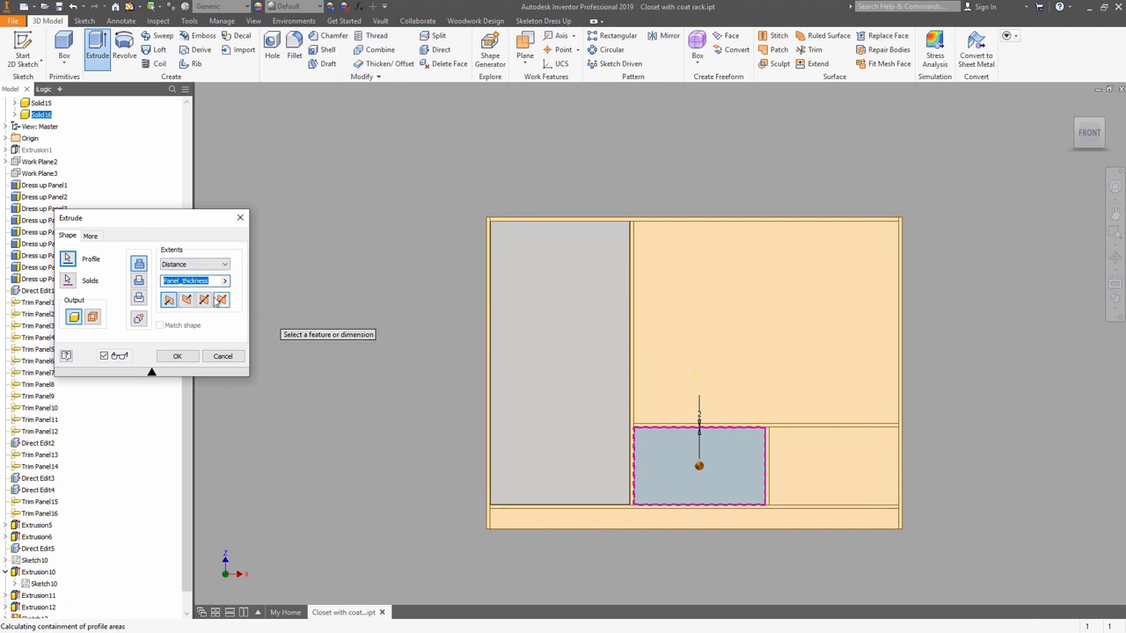
{"action": "left_click", "coordinate": [138, 298]}
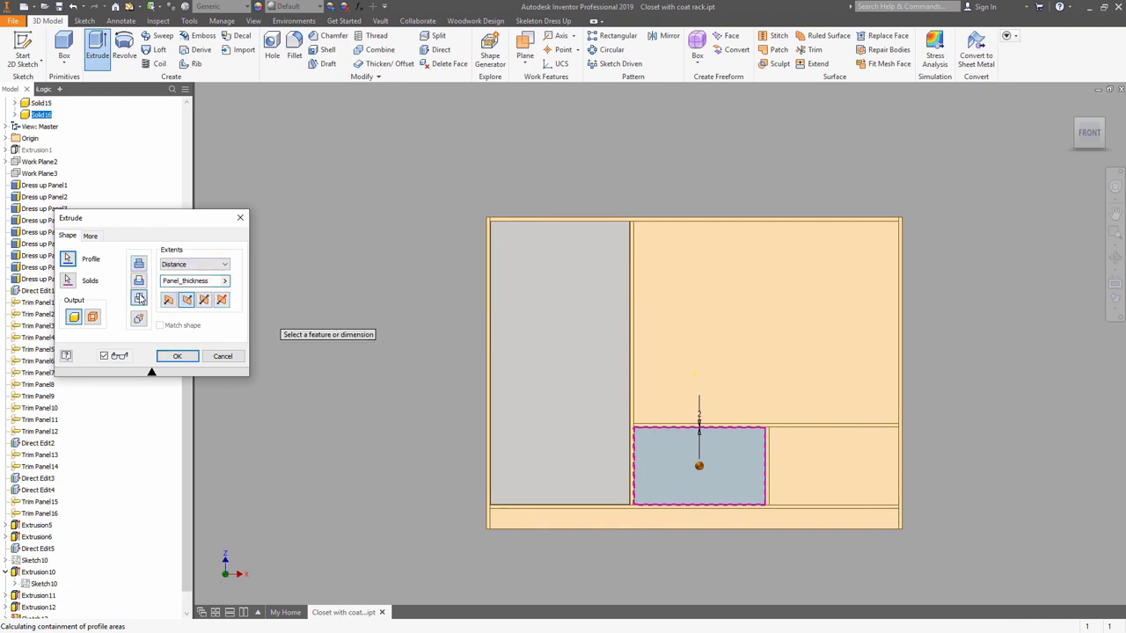
{"action": "left_click", "coordinate": [197, 269]}
{"action": "left_click", "coordinate": [180, 305]}
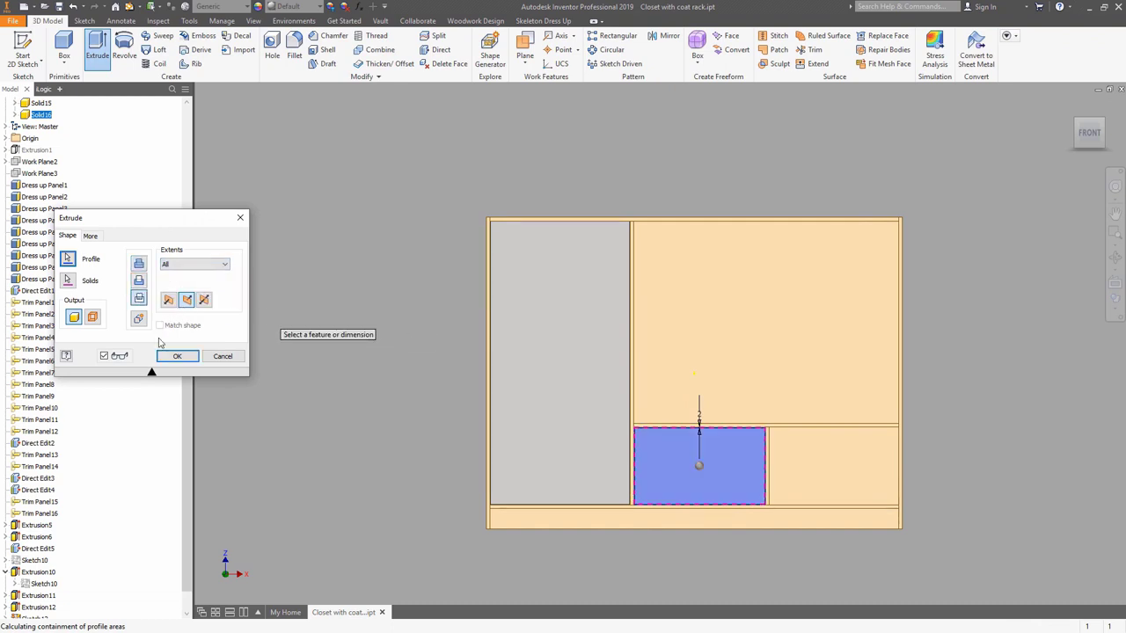
{"action": "left_click", "coordinate": [176, 357]}
{"action": "scroll", "coordinate": [772, 497], "scroll_direction": "up", "scroll_amount": 3}
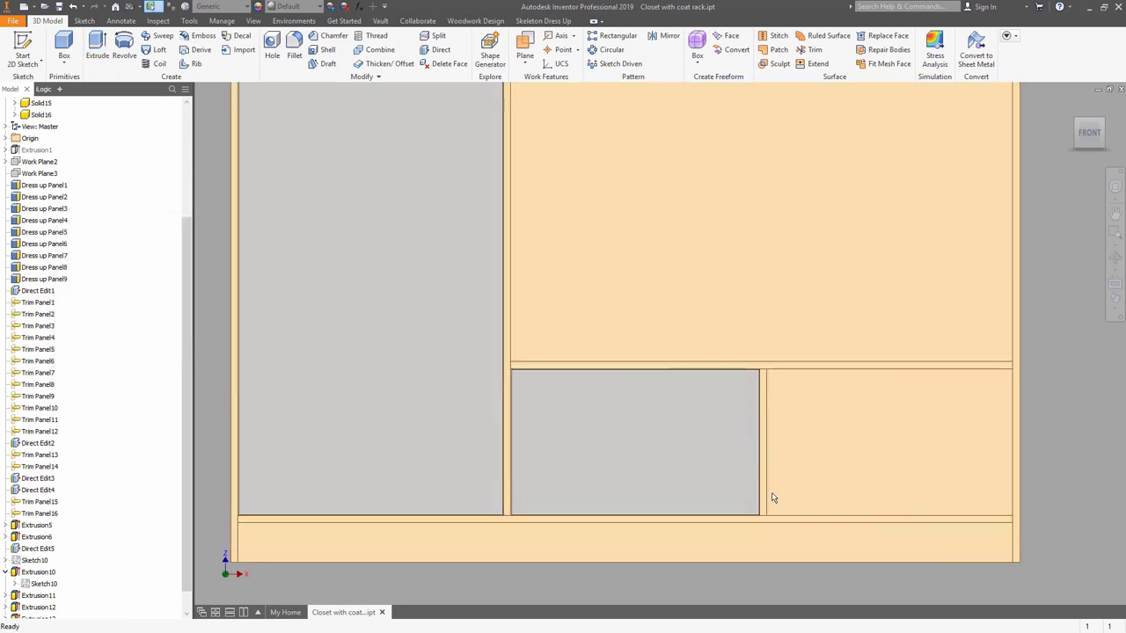
Hide all bodies except the drawer front, turn to its back, and select faces and edges.
{"action": "right_click", "coordinate": [655, 443]}
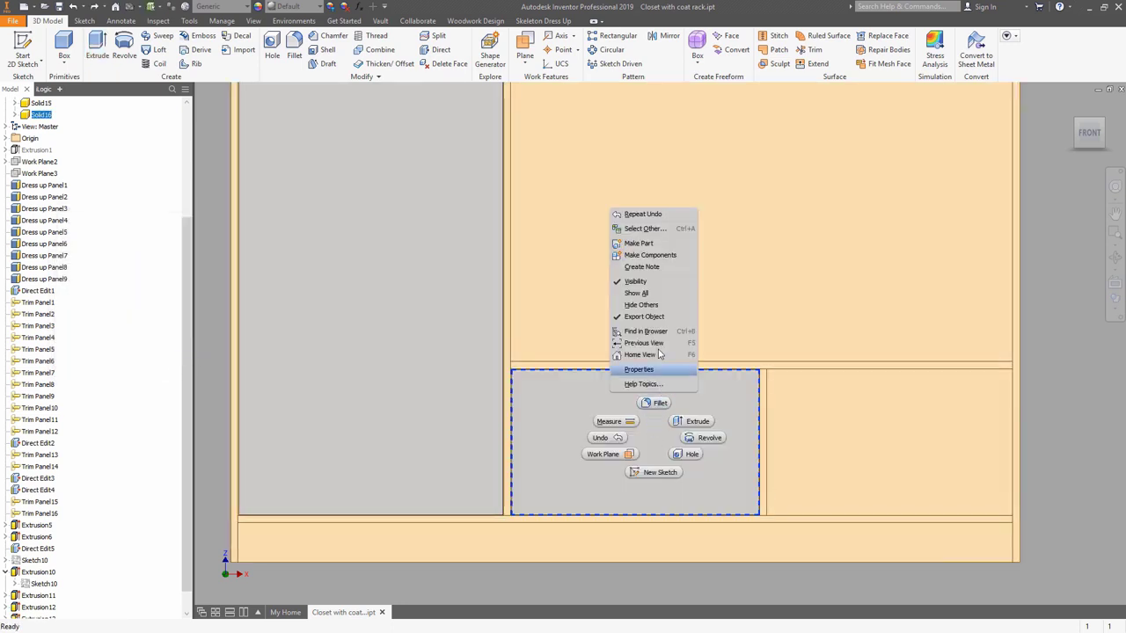
{"action": "left_click", "coordinate": [651, 306]}
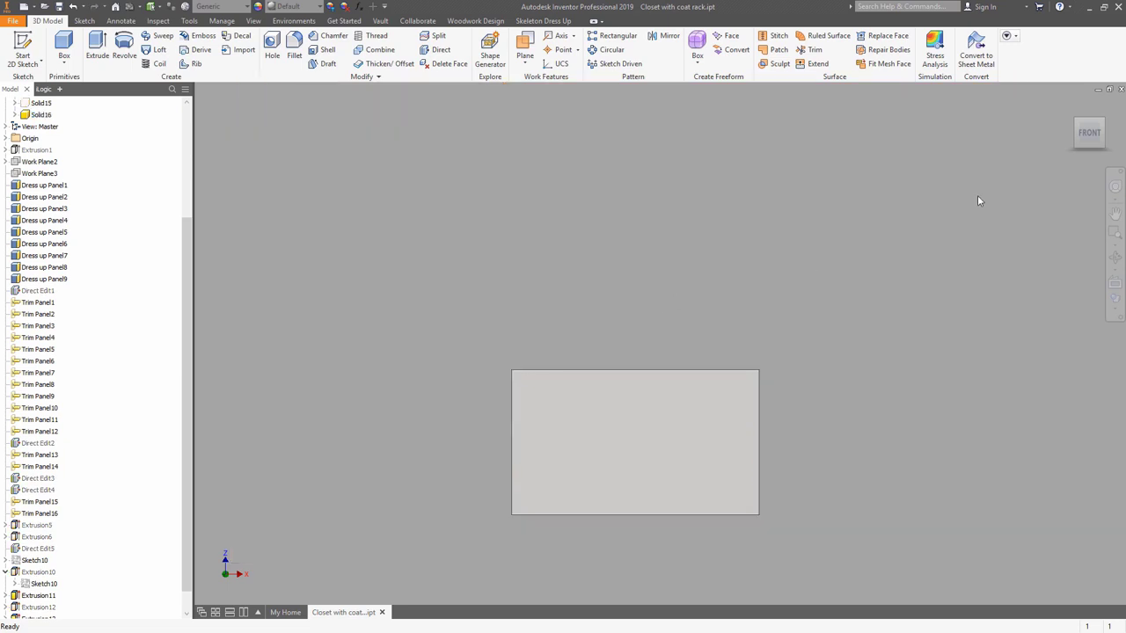
{"action": "left_click", "coordinate": [1101, 125]}
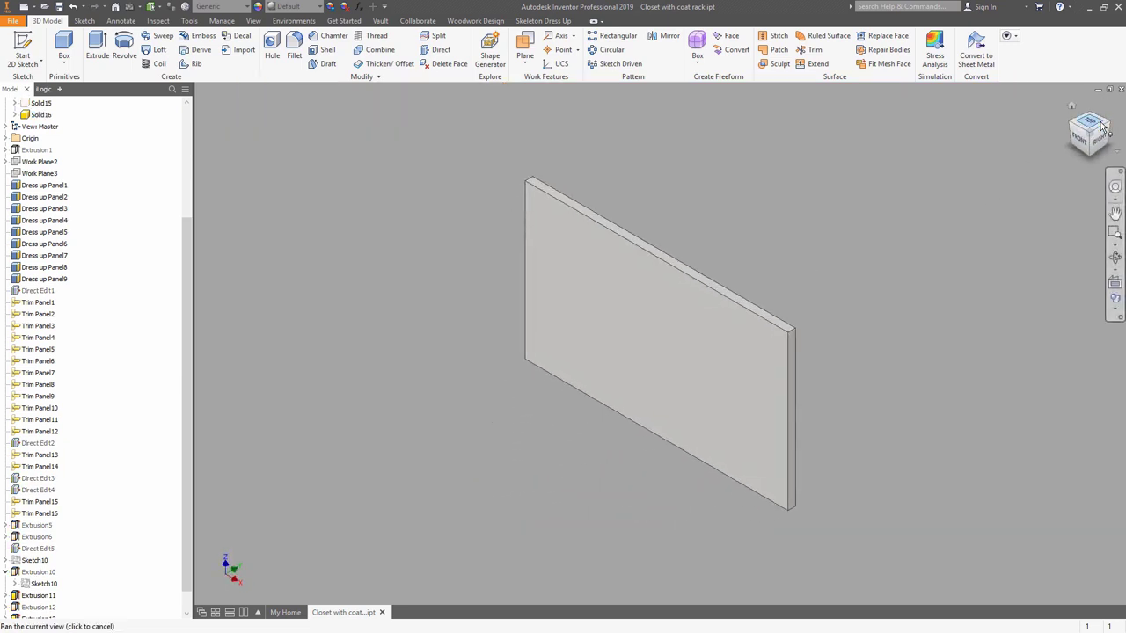
{"action": "left_click", "coordinate": [1109, 129]}
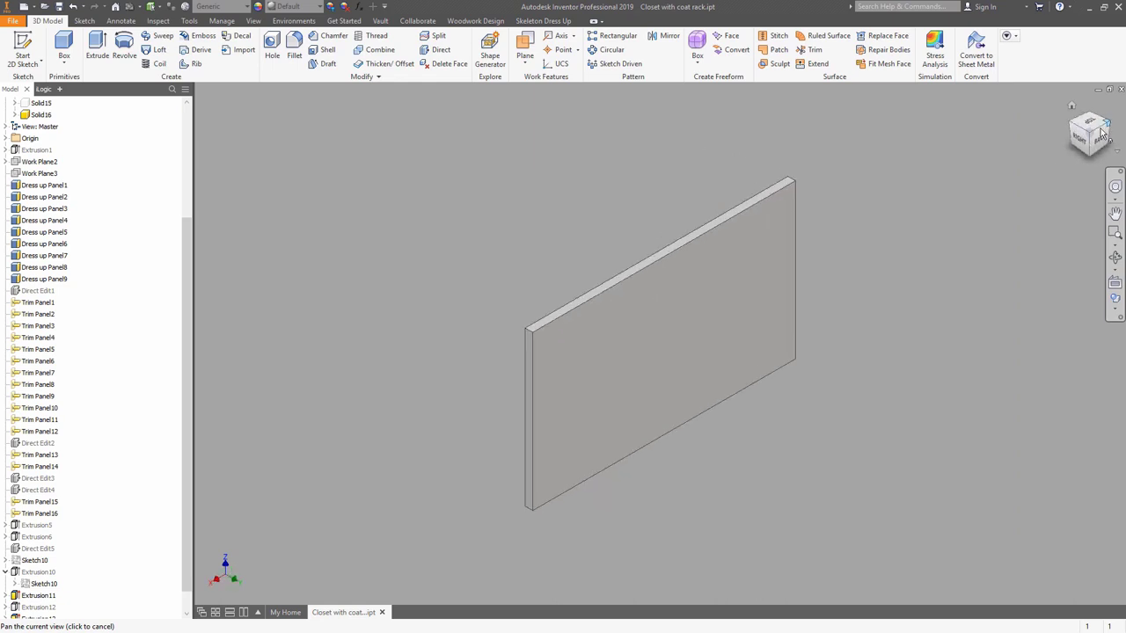
{"action": "right_click", "coordinate": [900, 284]}
{"action": "key", "text": "Escape"}
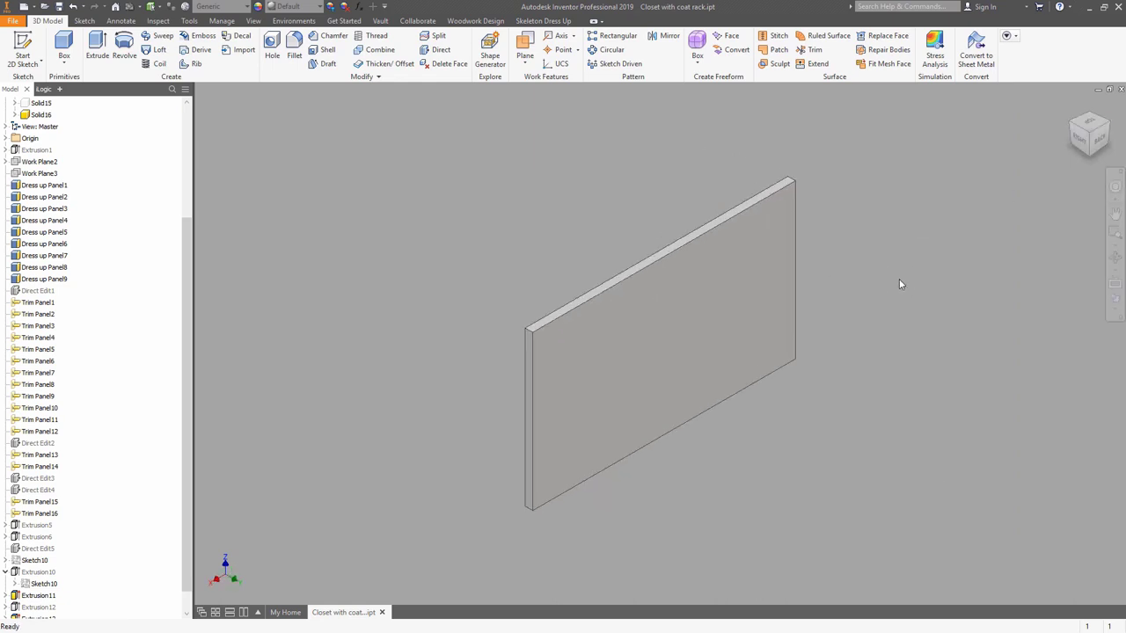
{"action": "right_click", "coordinate": [899, 279]}
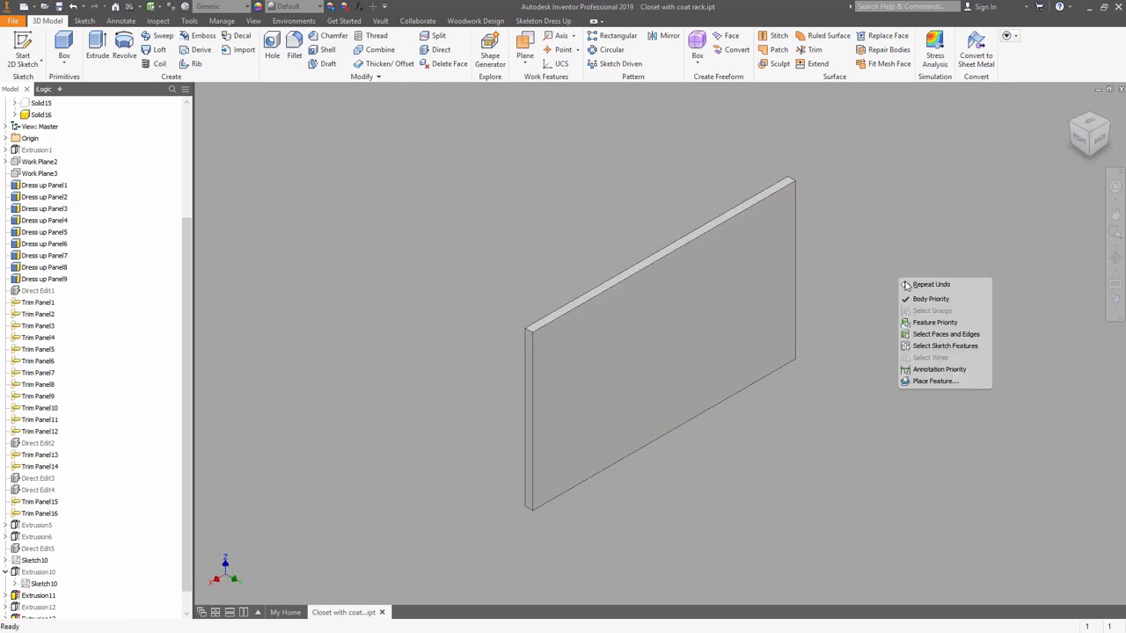
{"action": "left_click", "coordinate": [931, 333]}
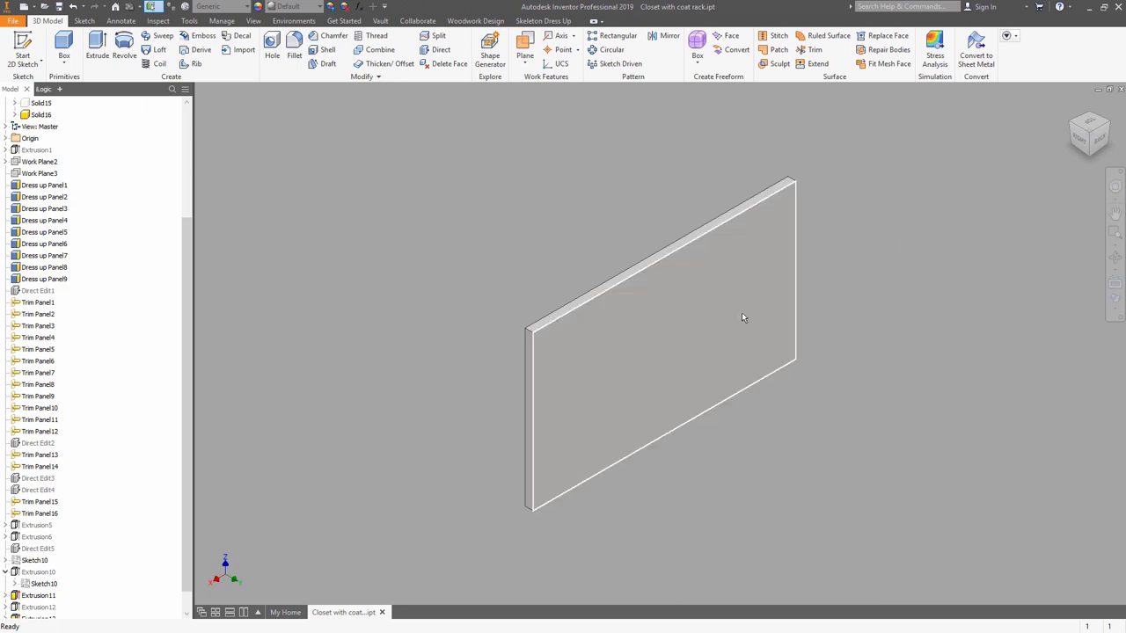
Sketch on the panel's back with its projected outline as construction and a rectangle inside.
{"action": "left_click", "coordinate": [803, 305]}
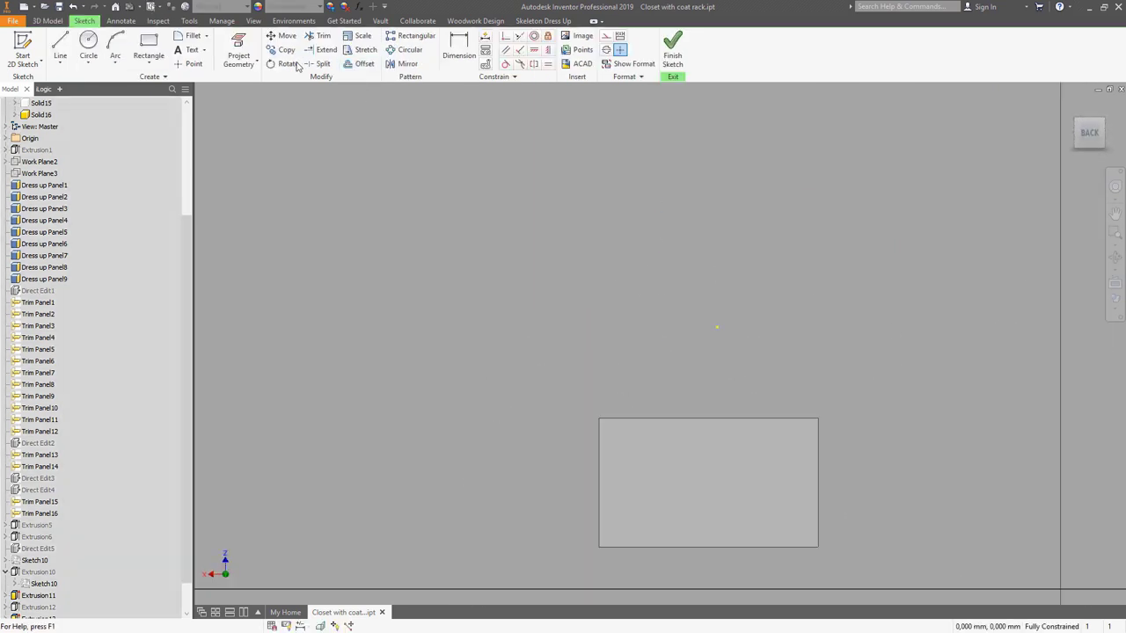
{"action": "left_click", "coordinate": [252, 44]}
{"action": "mouse_move", "coordinate": [734, 471]}
{"action": "middle_mouse_down"}
{"action": "mouse_move", "coordinate": [706, 414]}
{"action": "mouse_move", "coordinate": [570, 364]}
{"action": "middle_mouse_up"}
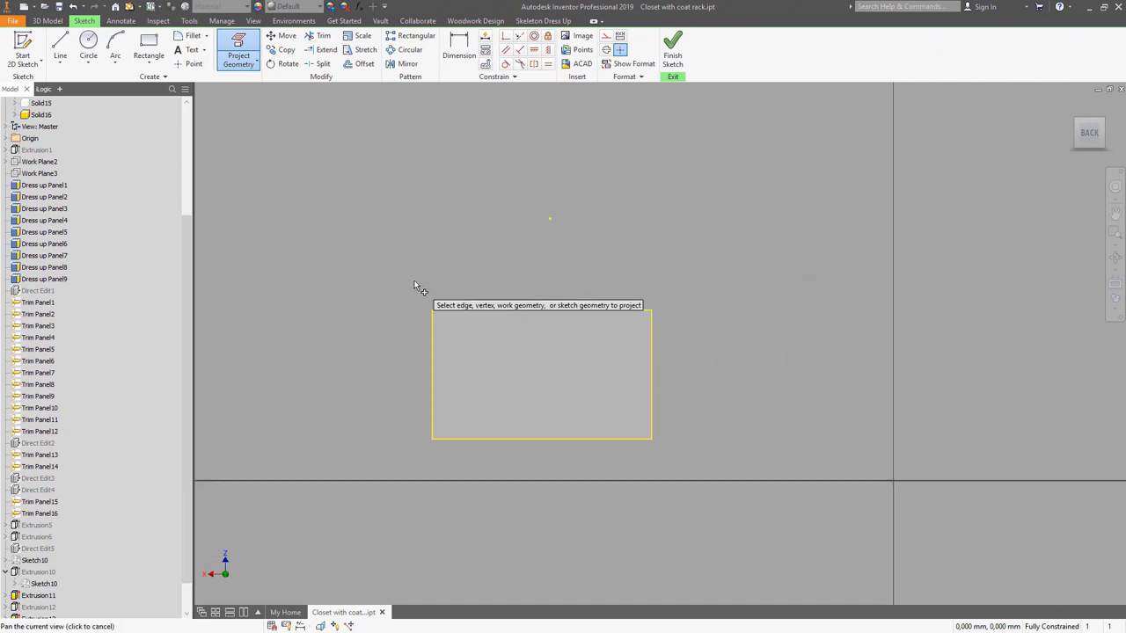
{"action": "key", "text": "Escape"}
{"action": "mouse_move", "coordinate": [409, 292]}
{"action": "left_mouse_down"}
{"action": "mouse_move", "coordinate": [625, 437]}
{"action": "mouse_move", "coordinate": [704, 465]}
{"action": "left_mouse_up"}
{"action": "left_click", "coordinate": [765, 466]}
{"action": "left_click", "coordinate": [149, 49]}
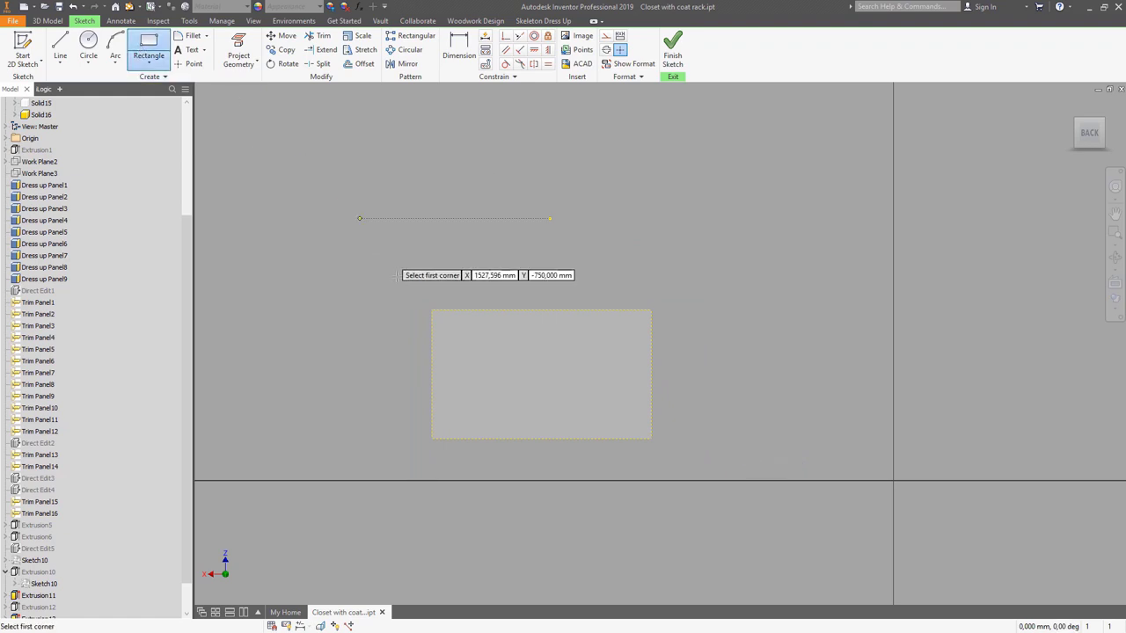
{"action": "left_click", "coordinate": [432, 310]}
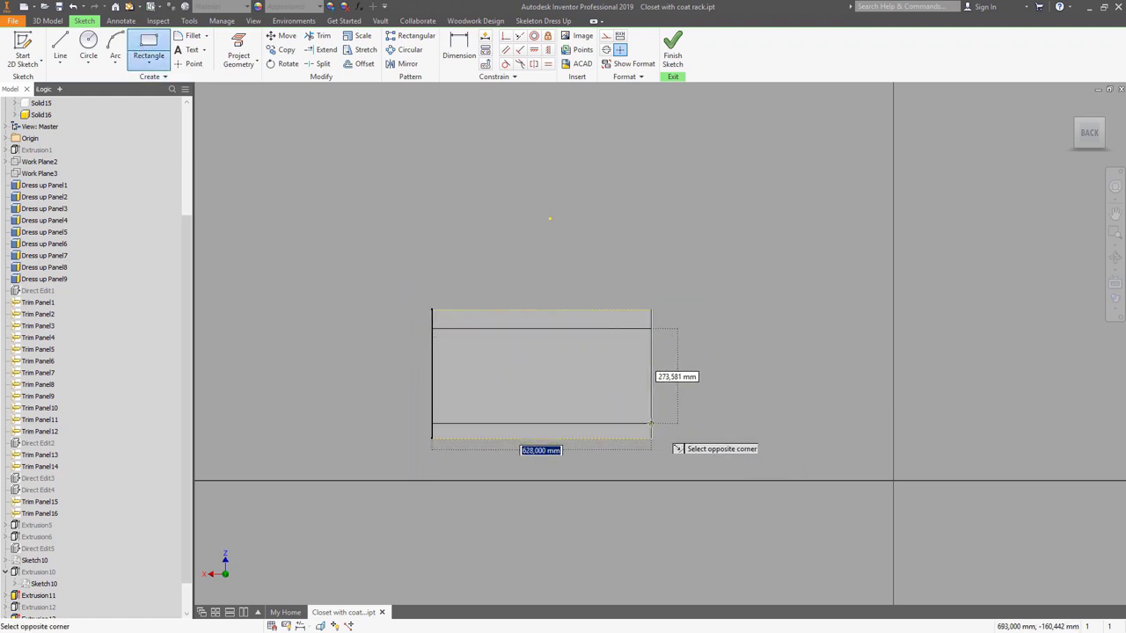
{"action": "left_click", "coordinate": [651, 422]}
{"action": "key", "text": "d"}
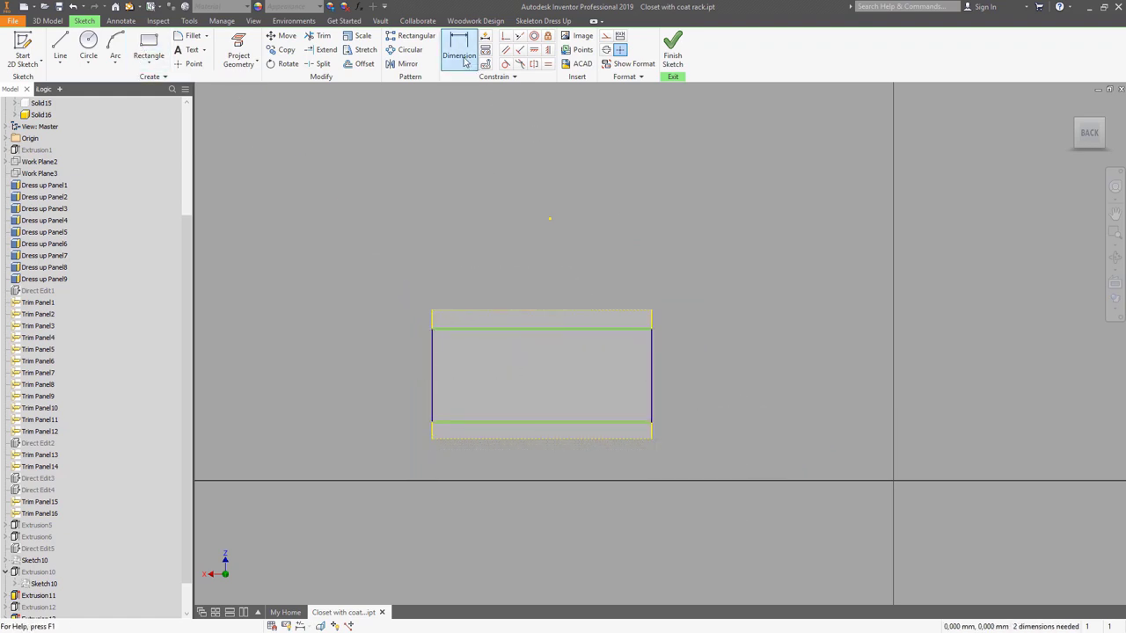
Dimension the rectangle 20 mm from the top and bottom edges, linking to d71.
{"action": "left_click", "coordinate": [538, 328]}
{"action": "left_click", "coordinate": [542, 311]}
{"action": "left_click", "coordinate": [544, 301]}
{"action": "type", "text": "20"}
{"action": "key", "text": "Return"}
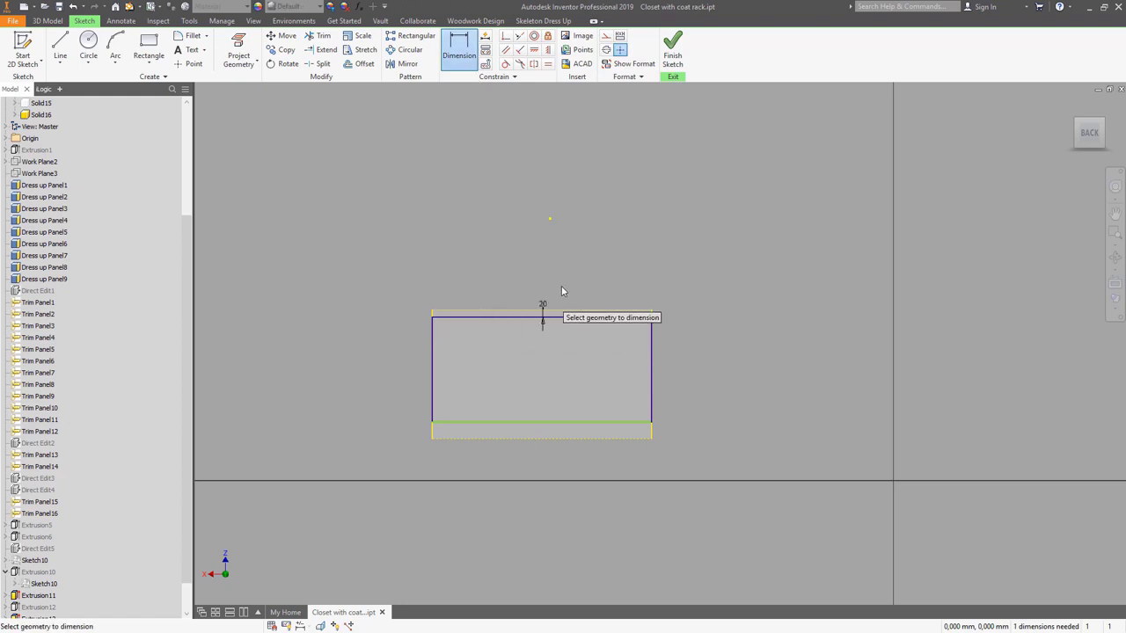
{"action": "left_click", "coordinate": [575, 424]}
{"action": "left_click", "coordinate": [583, 410]}
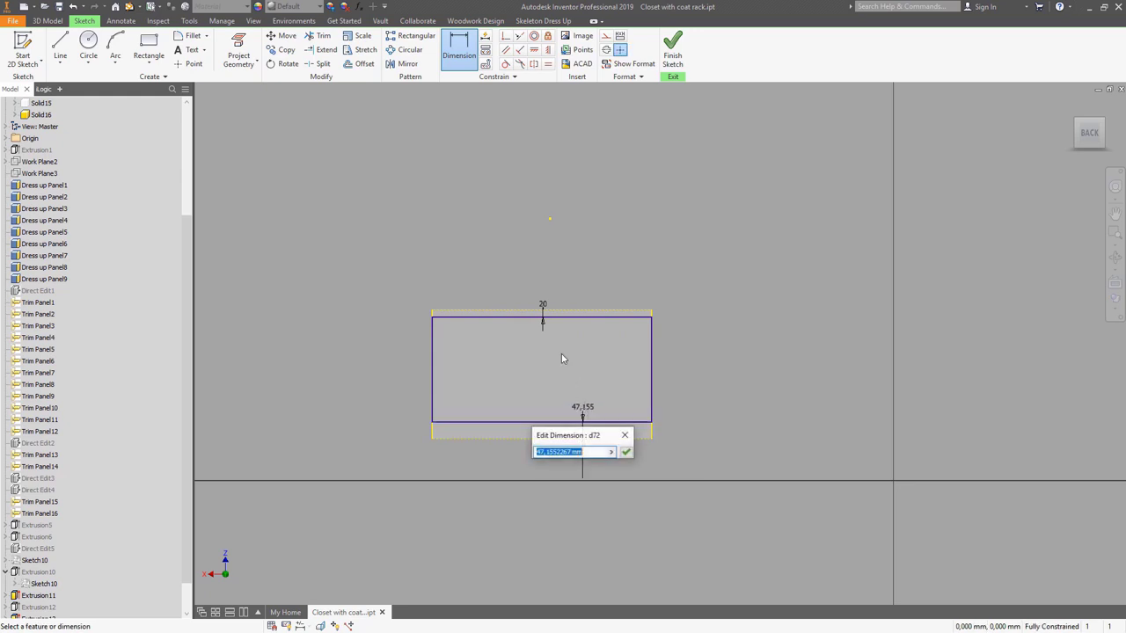
{"action": "left_click", "coordinate": [543, 304]}
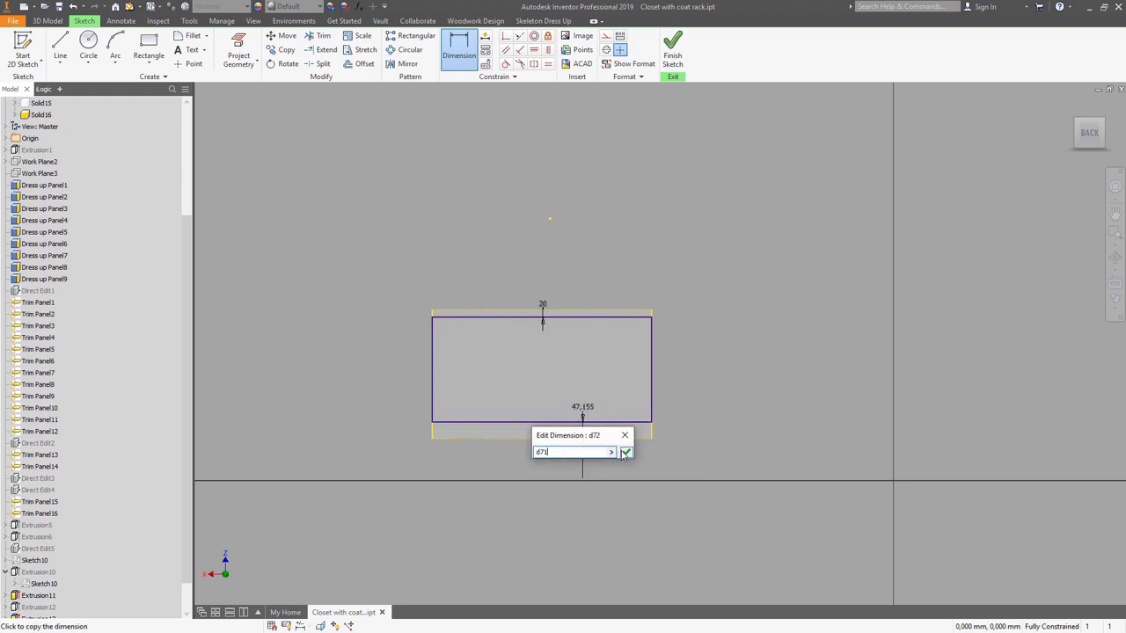
{"action": "left_click", "coordinate": [626, 451]}
{"action": "left_click", "coordinate": [673, 55]}
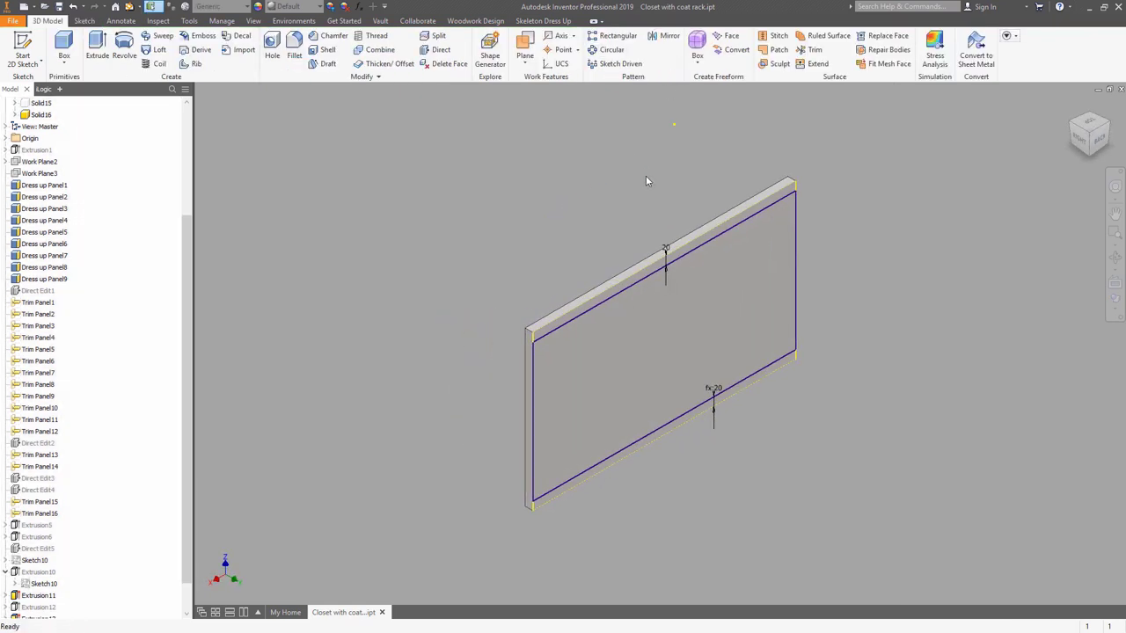
Show all bodies again, return to the isometric view, and hide Closet_conception.
{"action": "right_click", "coordinate": [646, 175]}
{"action": "left_click", "coordinate": [677, 201]}
{"action": "left_click", "coordinate": [685, 295]}
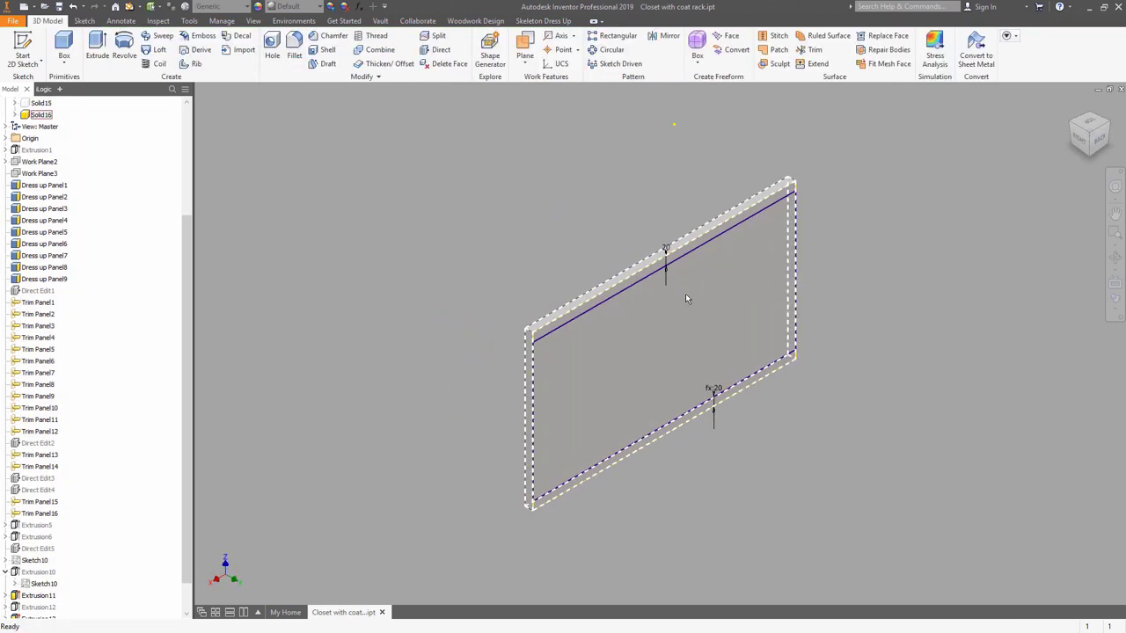
{"action": "right_click", "coordinate": [687, 299]}
{"action": "left_click", "coordinate": [674, 409]}
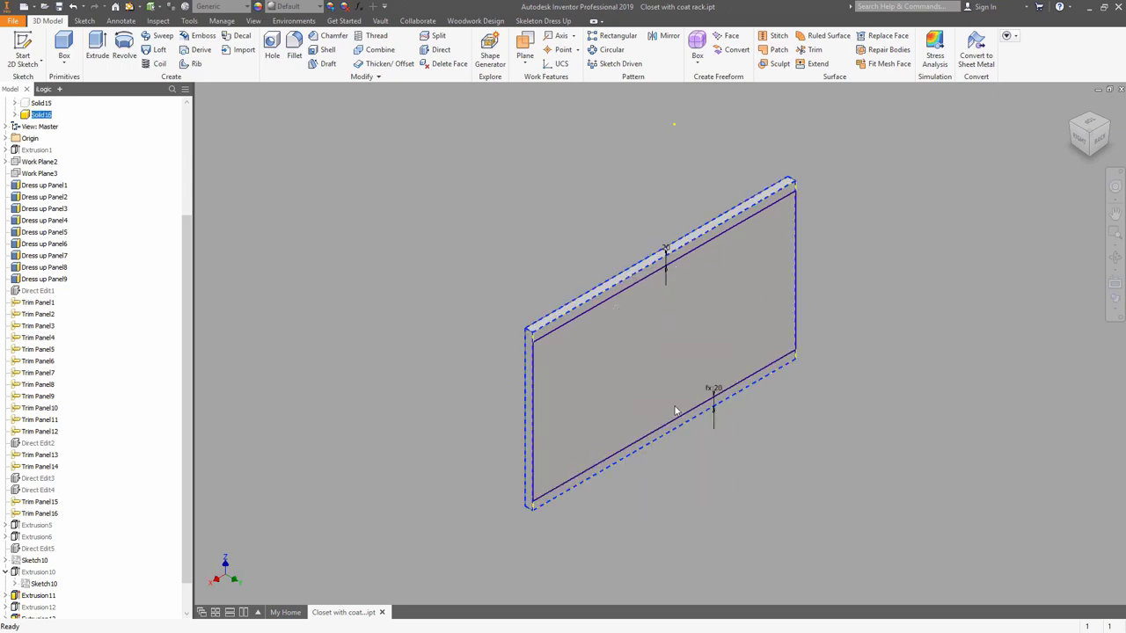
{"action": "left_click", "coordinate": [1073, 108]}
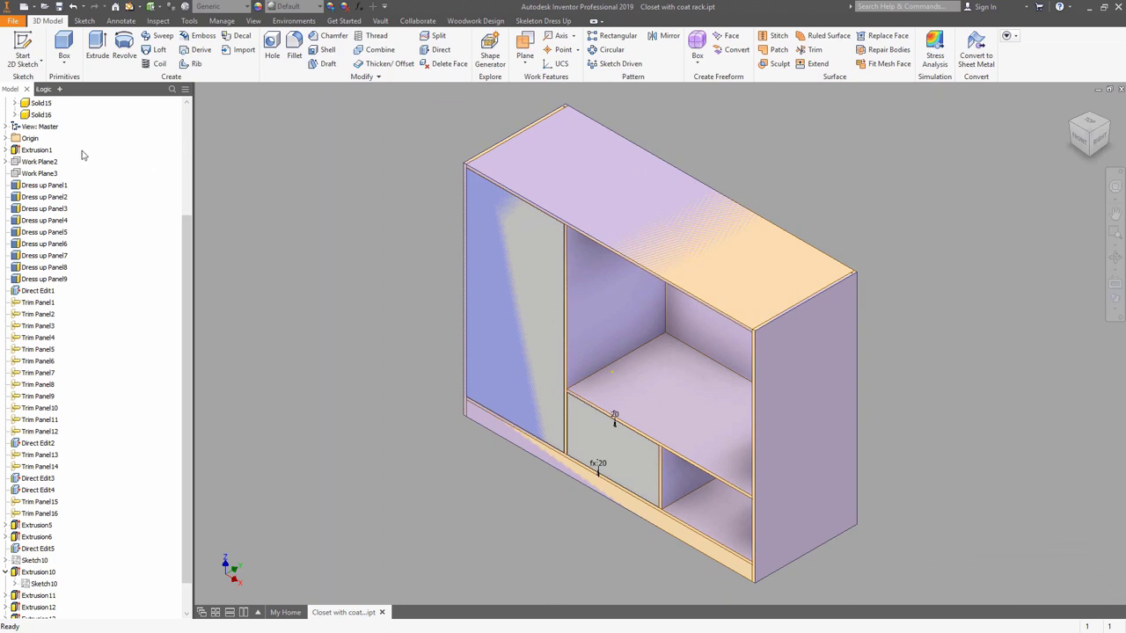
{"action": "scroll", "coordinate": [133, 249], "scroll_direction": "up", "scroll_amount": 5}
{"action": "left_click", "coordinate": [67, 129]}
{"action": "right_click", "coordinate": [67, 128]}
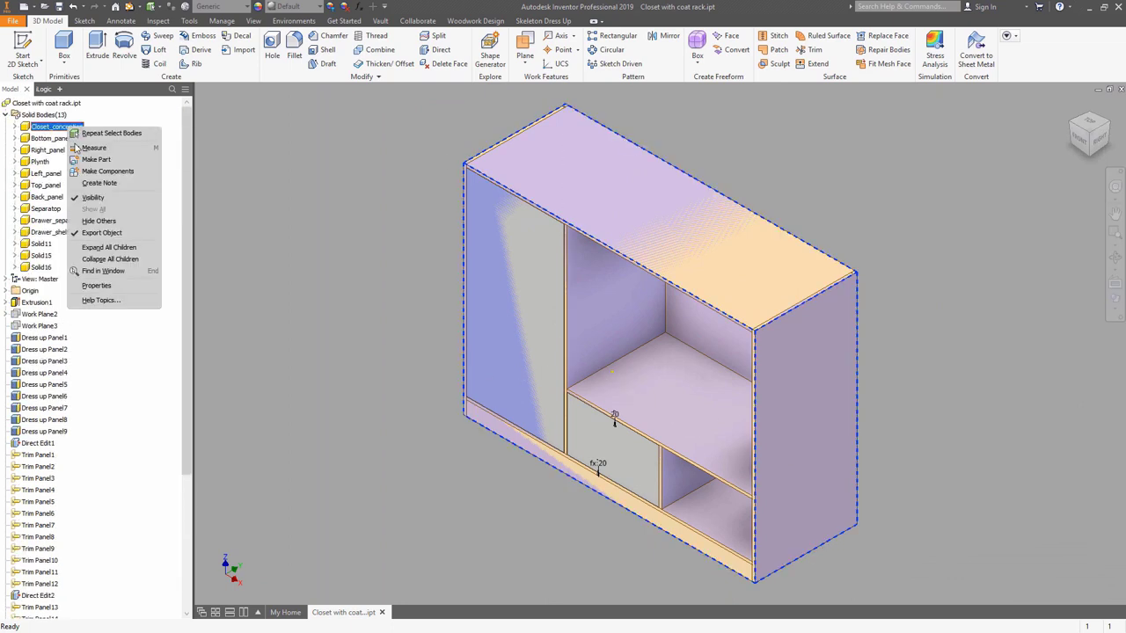
{"action": "left_click", "coordinate": [94, 204]}
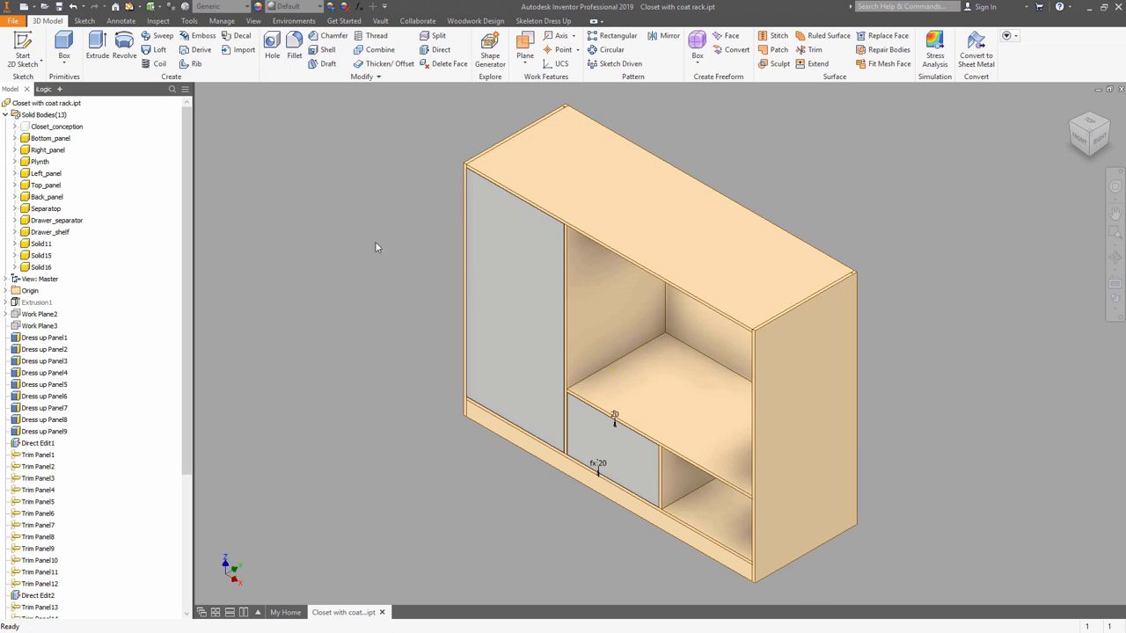
Extrude the drawer rectangle up to the back panel face as a new solid.
{"action": "left_click", "coordinate": [97, 46]}
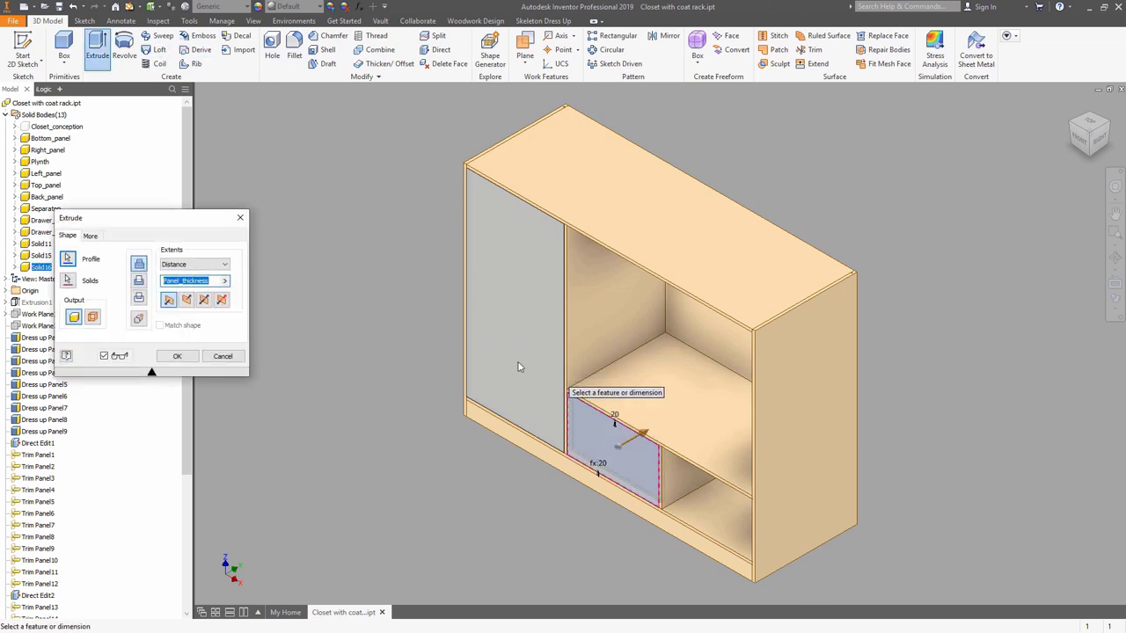
{"action": "left_click", "coordinate": [225, 266]}
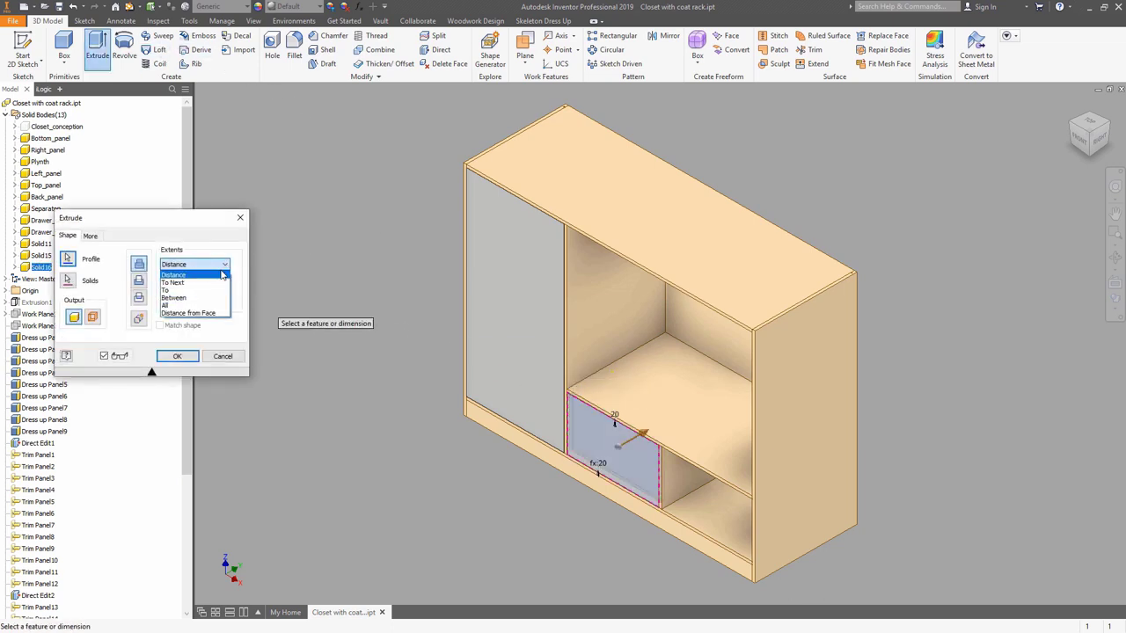
{"action": "left_click", "coordinate": [189, 293]}
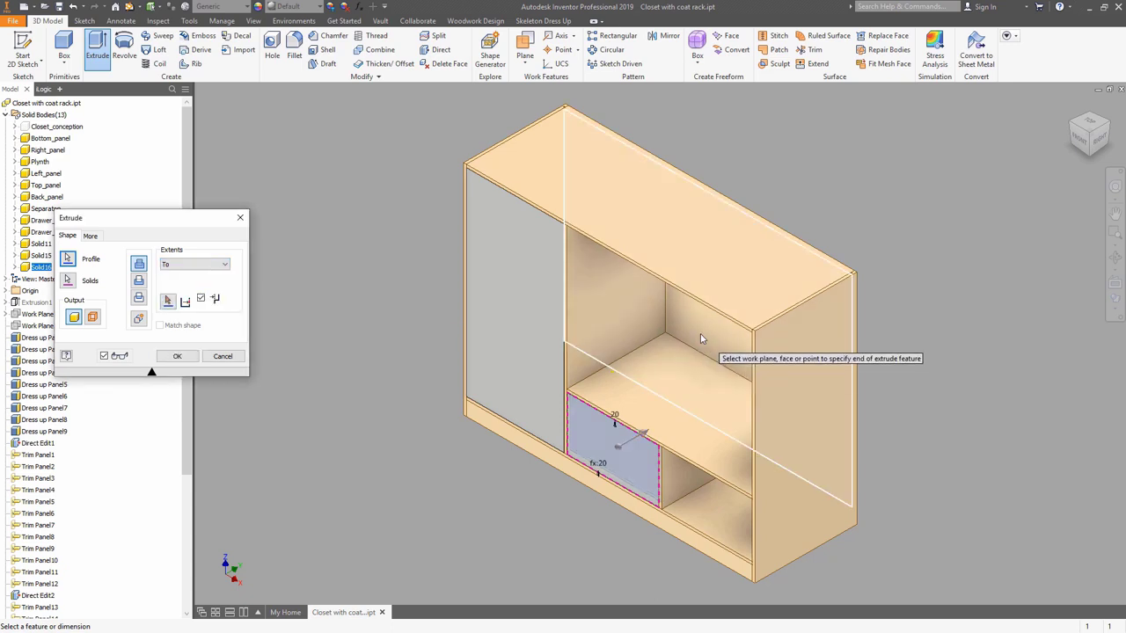
{"action": "left_click", "coordinate": [701, 335]}
{"action": "left_click", "coordinate": [139, 319]}
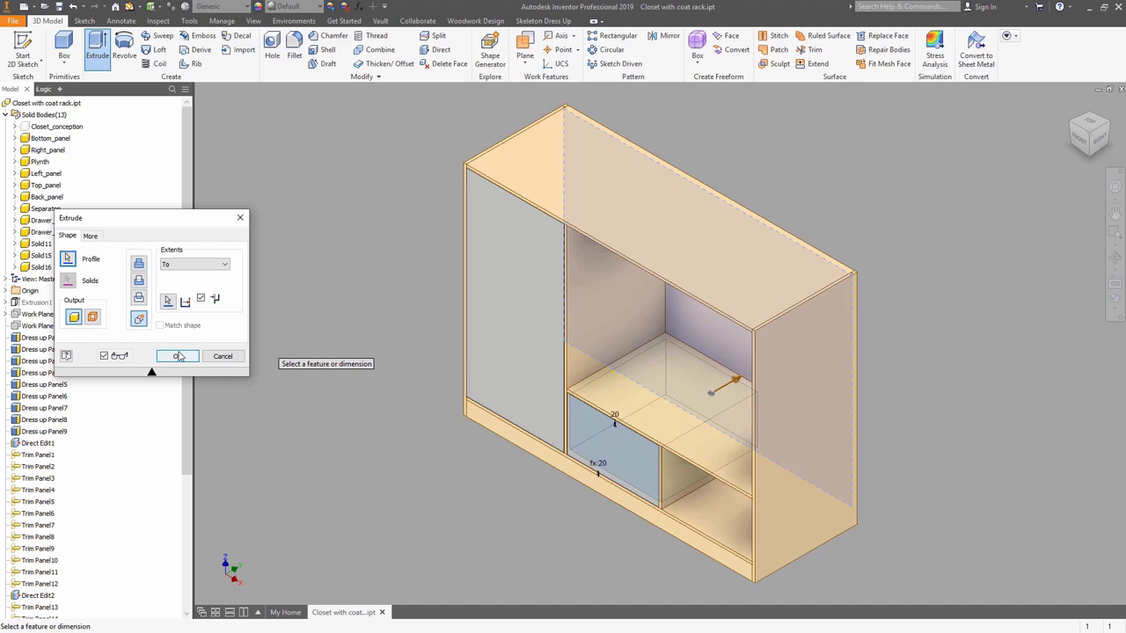
{"action": "left_click", "coordinate": [177, 355]}
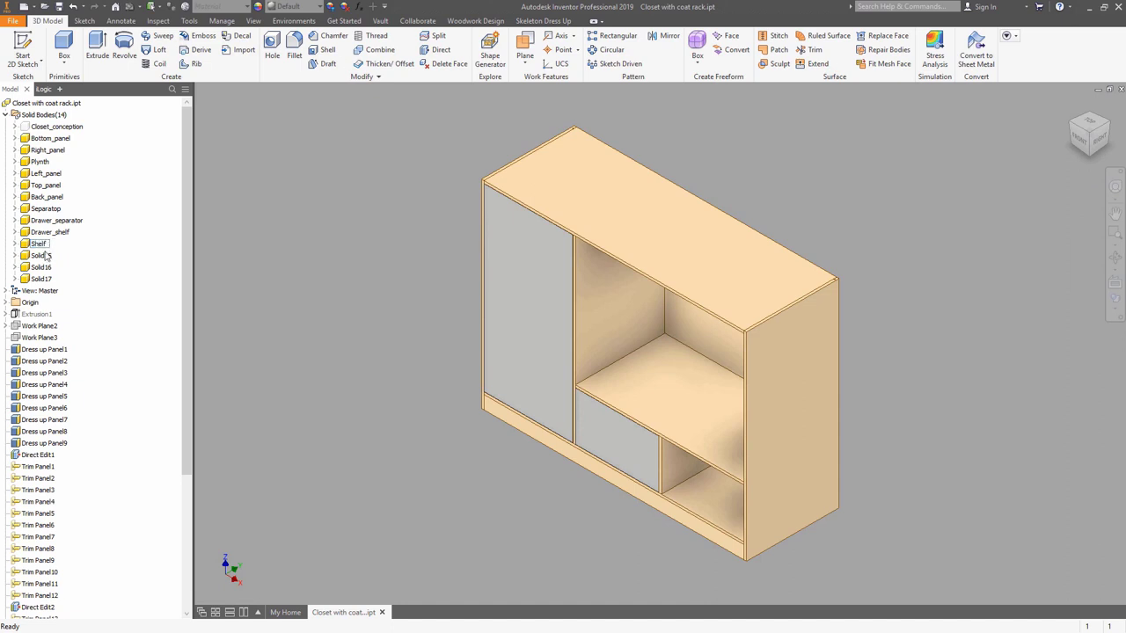
Rename Solid15 to Door, Solid16 to Drawer_facade and Solid17 to Drawer_conception.
{"action": "left_click", "coordinate": [41, 255]}
{"action": "left_click", "coordinate": [44, 256]}
{"action": "type", "text": "Door"}
{"action": "left_click", "coordinate": [50, 268]}
{"action": "left_click", "coordinate": [49, 269]}
{"action": "type", "text": "D"}
{"action": "left_click", "coordinate": [40, 278]}
{"action": "left_click", "coordinate": [40, 279]}
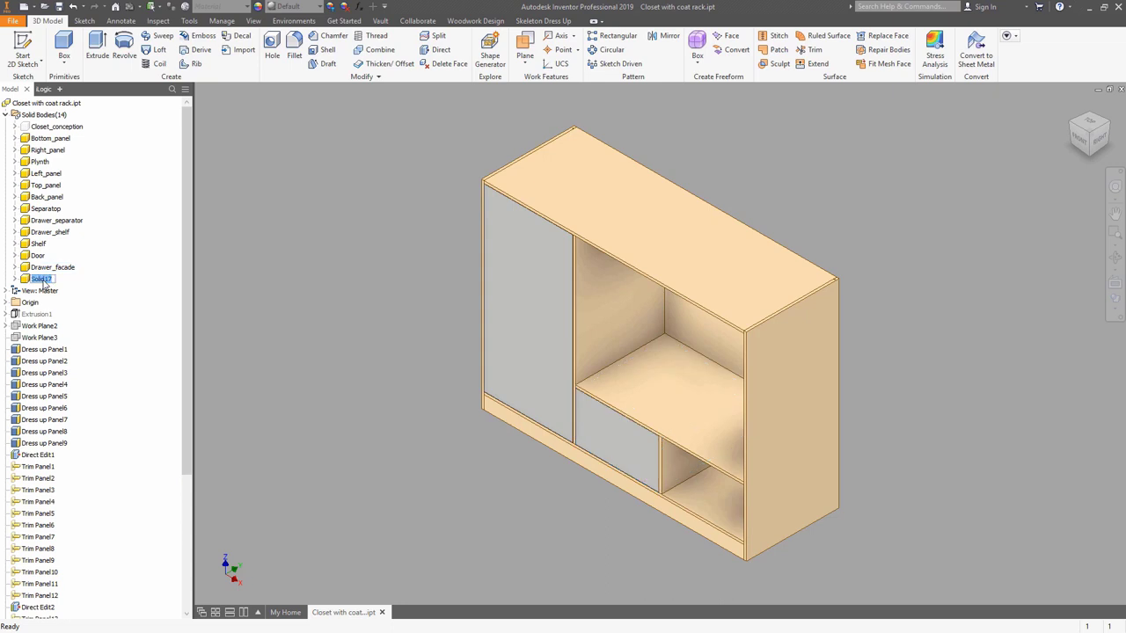
{"action": "type", "text": "D"}
{"action": "key", "text": "Return"}
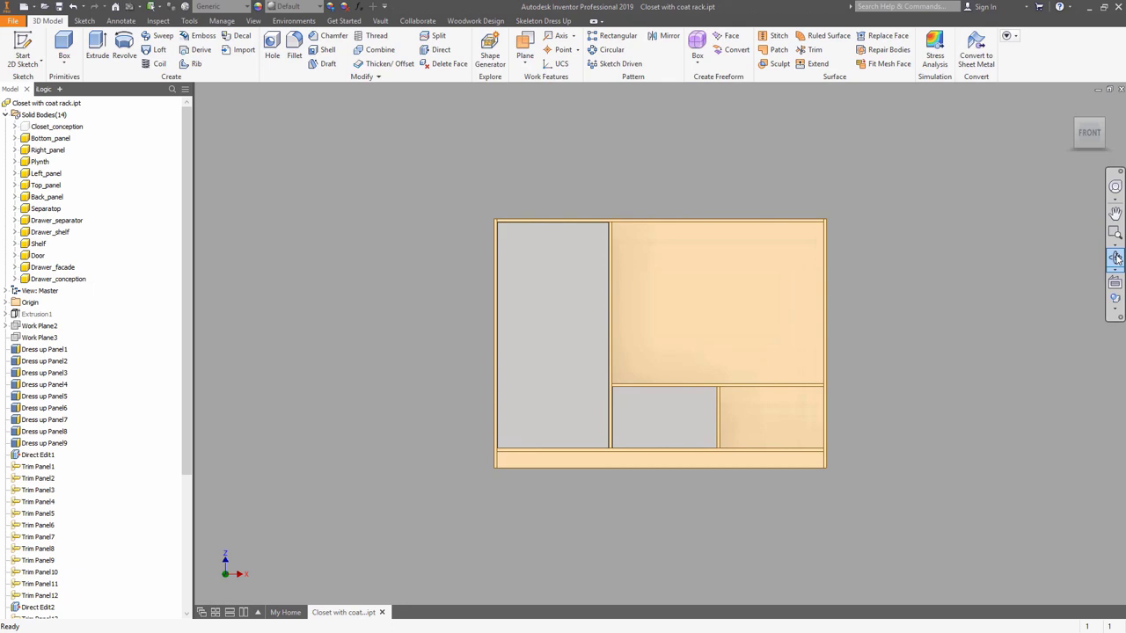
{"action": "left_click", "coordinate": [1115, 258]}
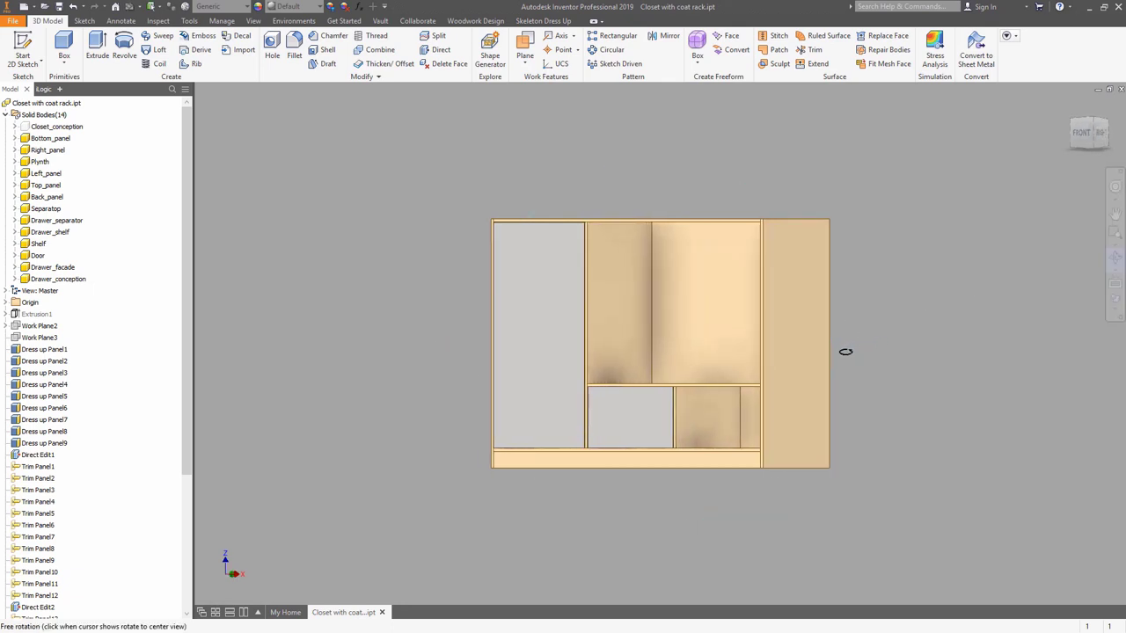